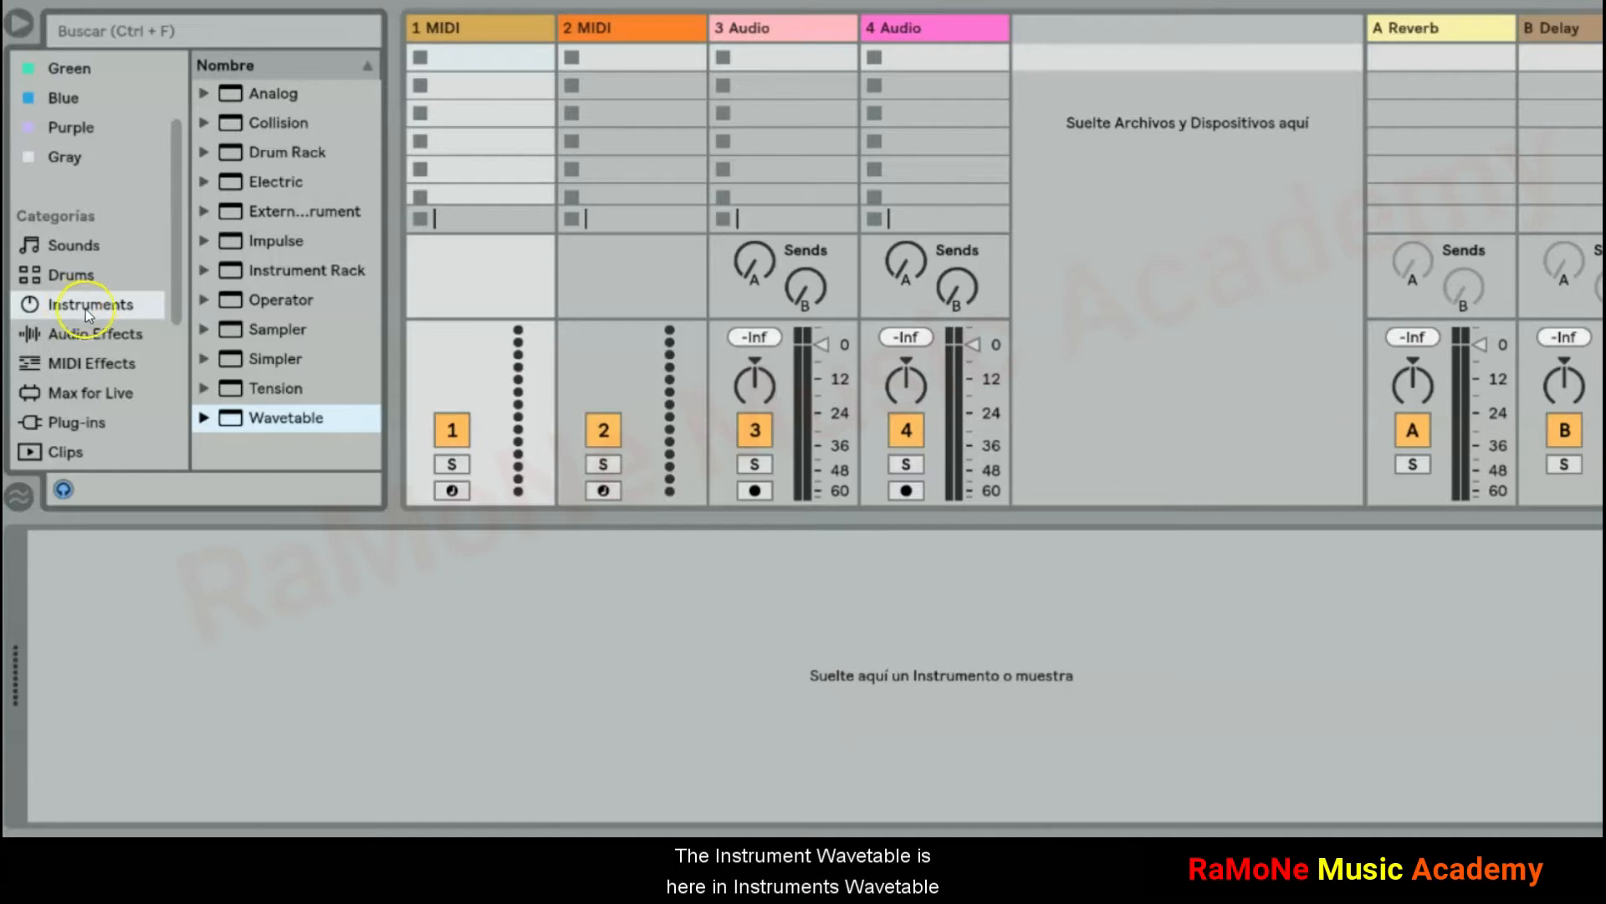
Load the Wavetable instrument onto the first MIDI track and look through its oscillator, Matrix, MIDI and Mod Sources pages
double_click(289, 420)
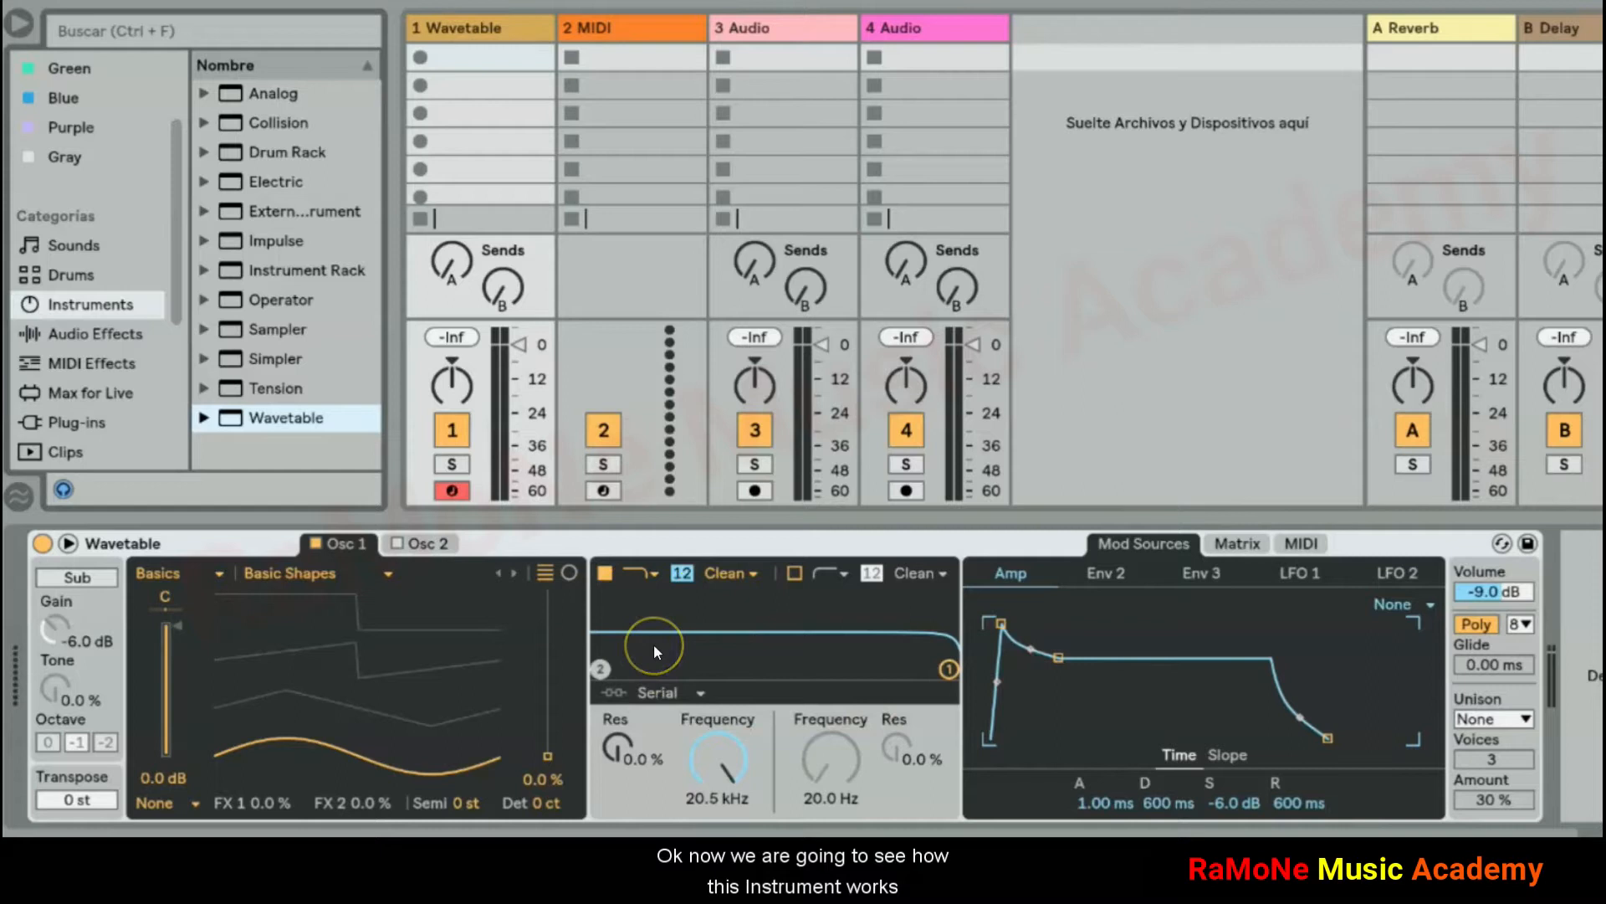
left_click(423, 545)
left_click(1238, 545)
left_click(1302, 544)
left_click(1113, 542)
left_click(339, 544)
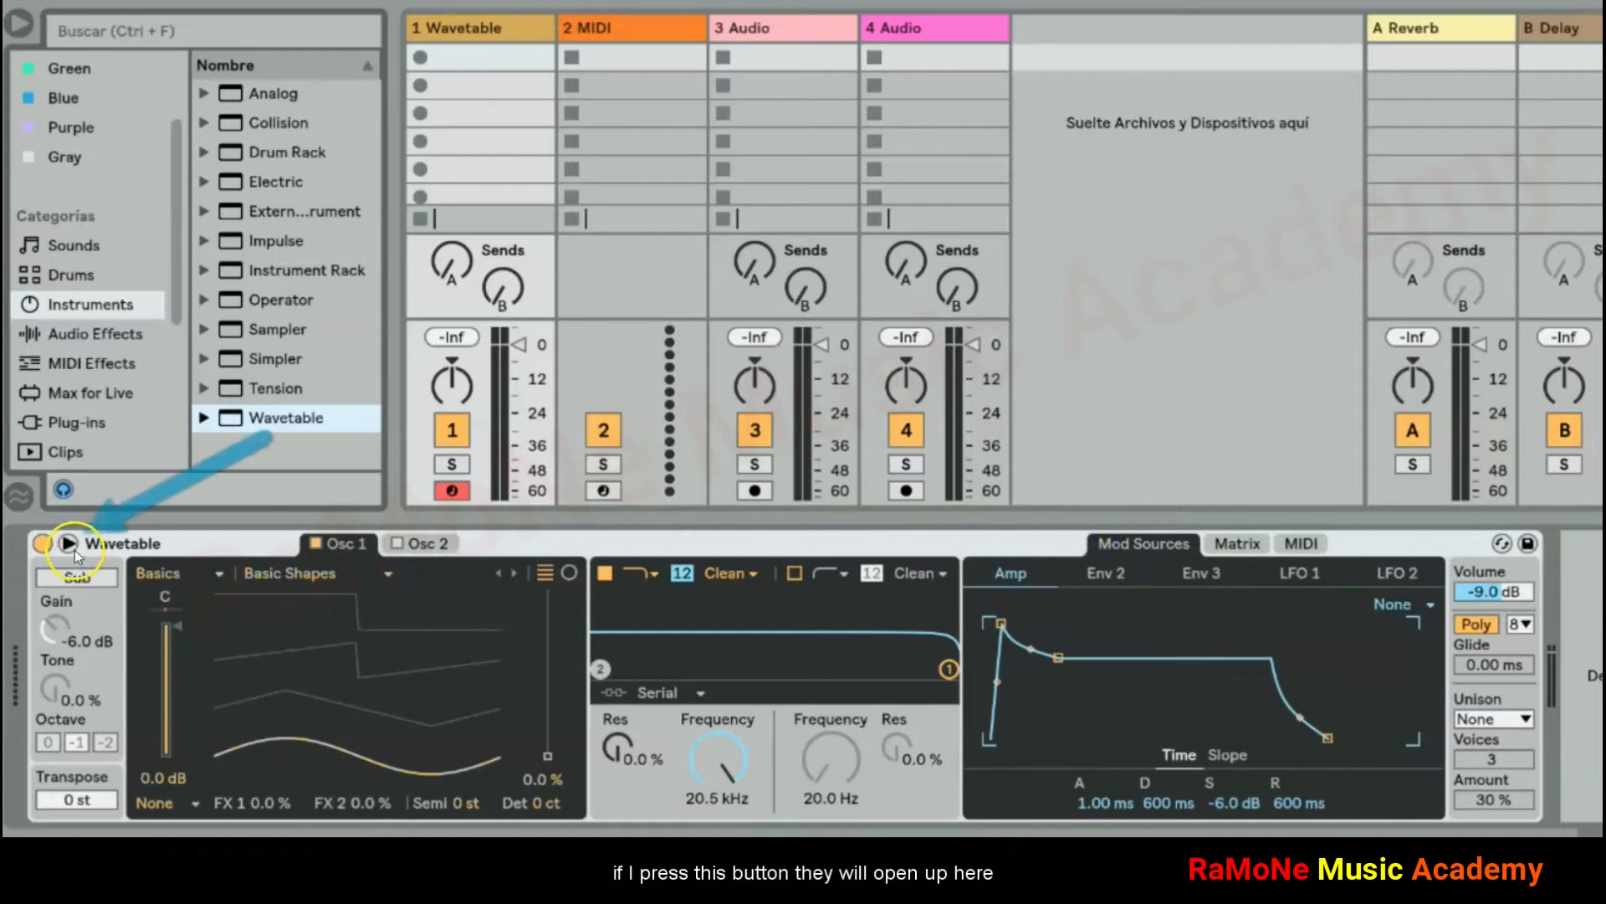
Compare the sub, Osc 1, Osc 2 and filter sections between Wavetable's expanded and compact views
left_click(70, 546)
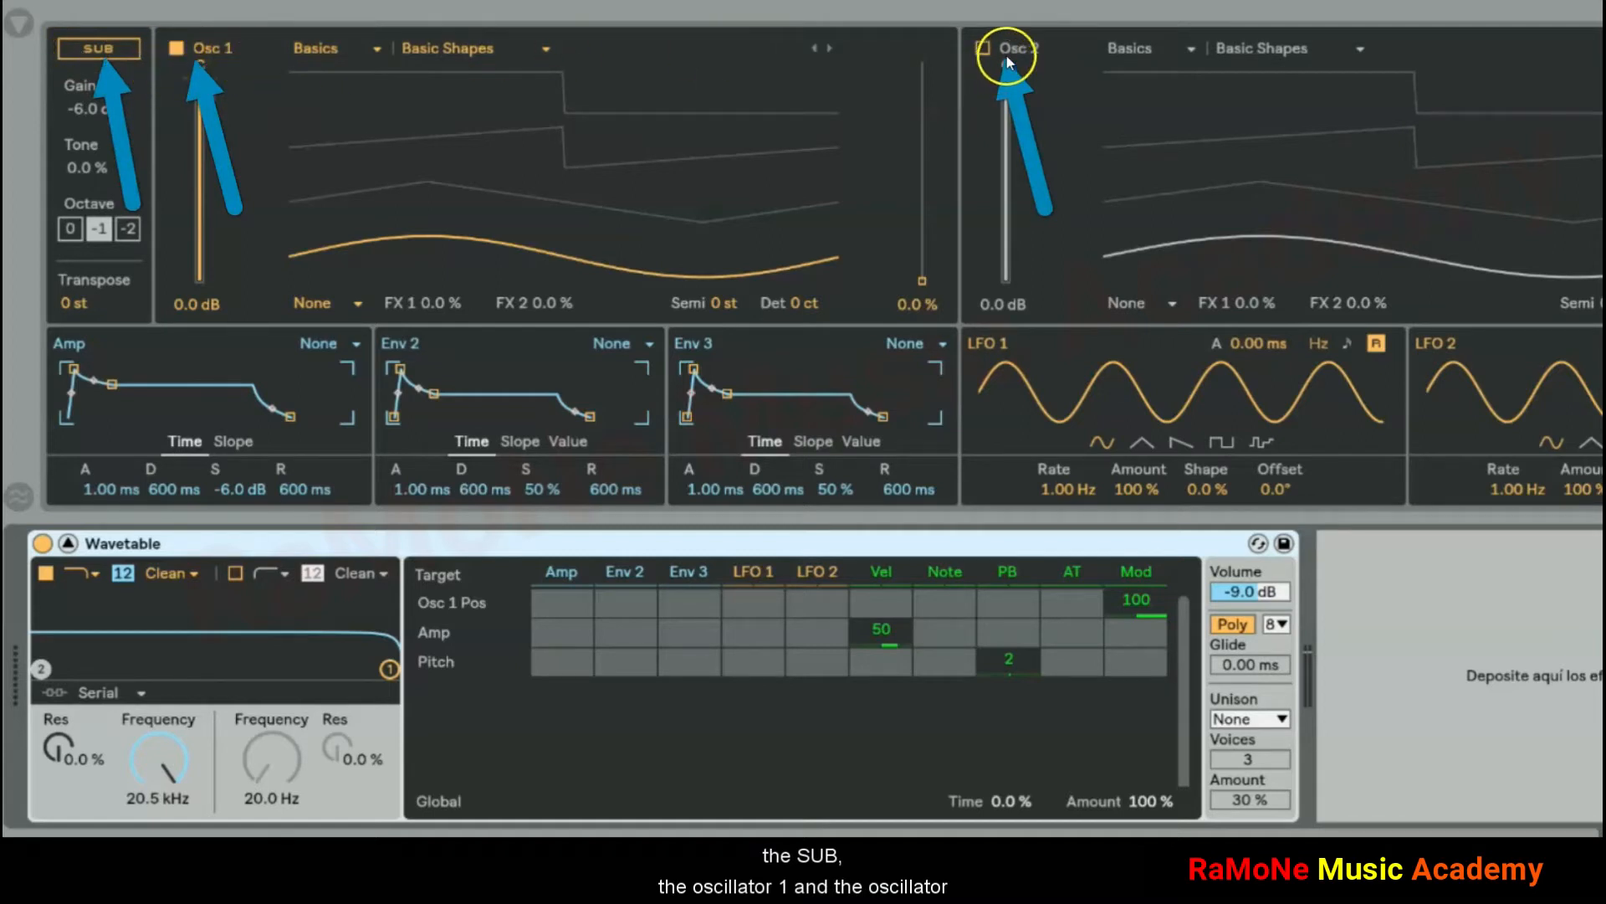
left_click(67, 543)
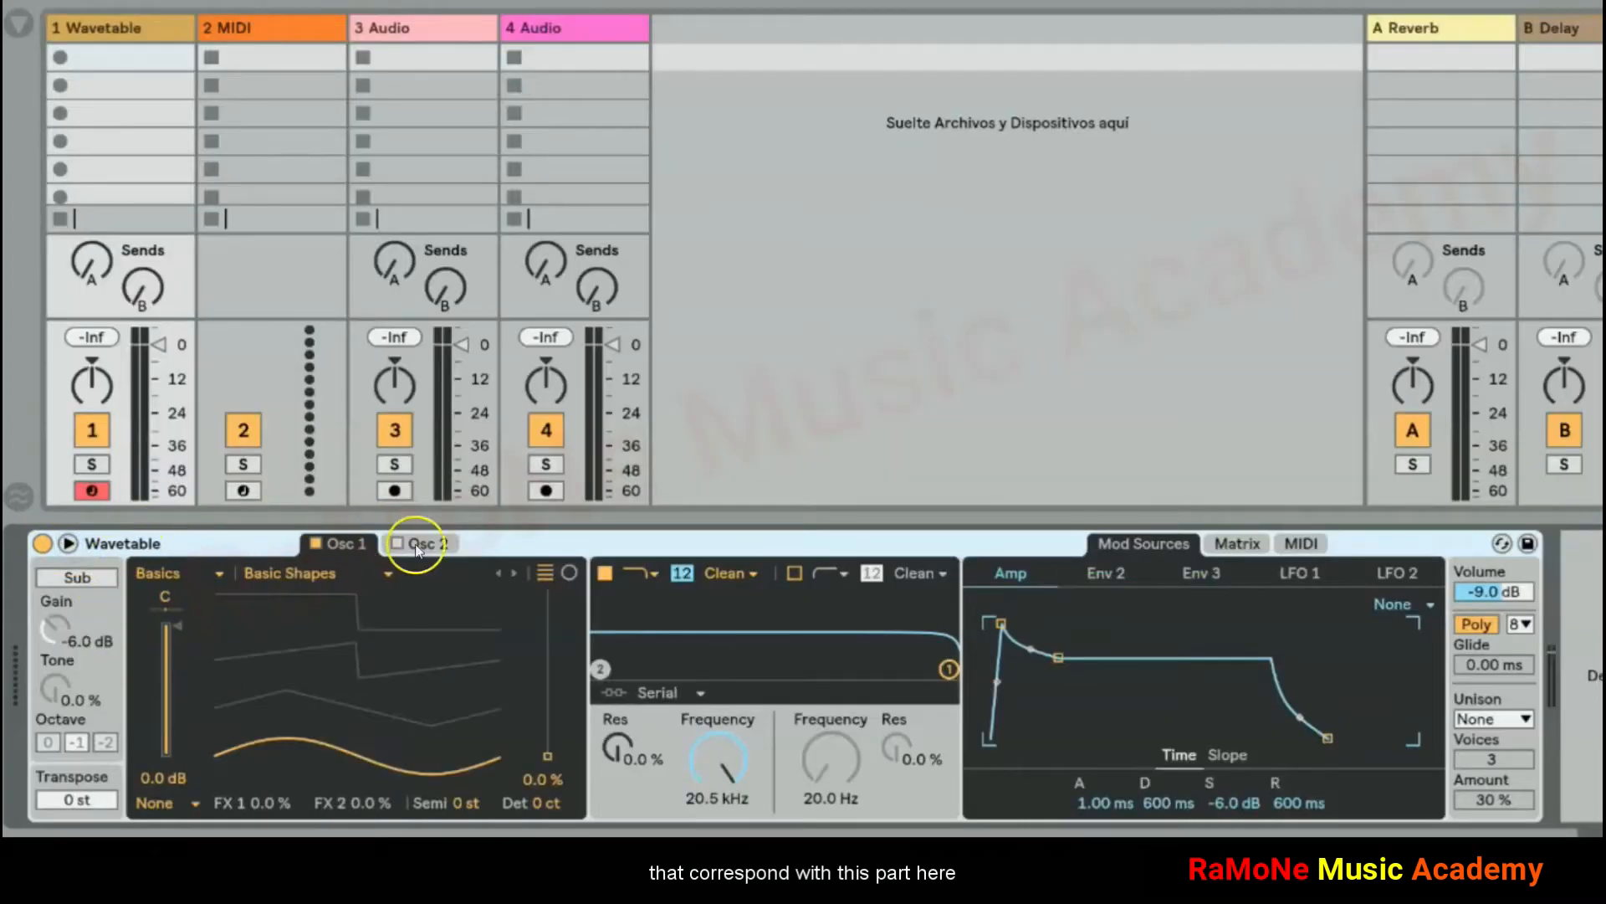
left_click(77, 579)
left_click(76, 578)
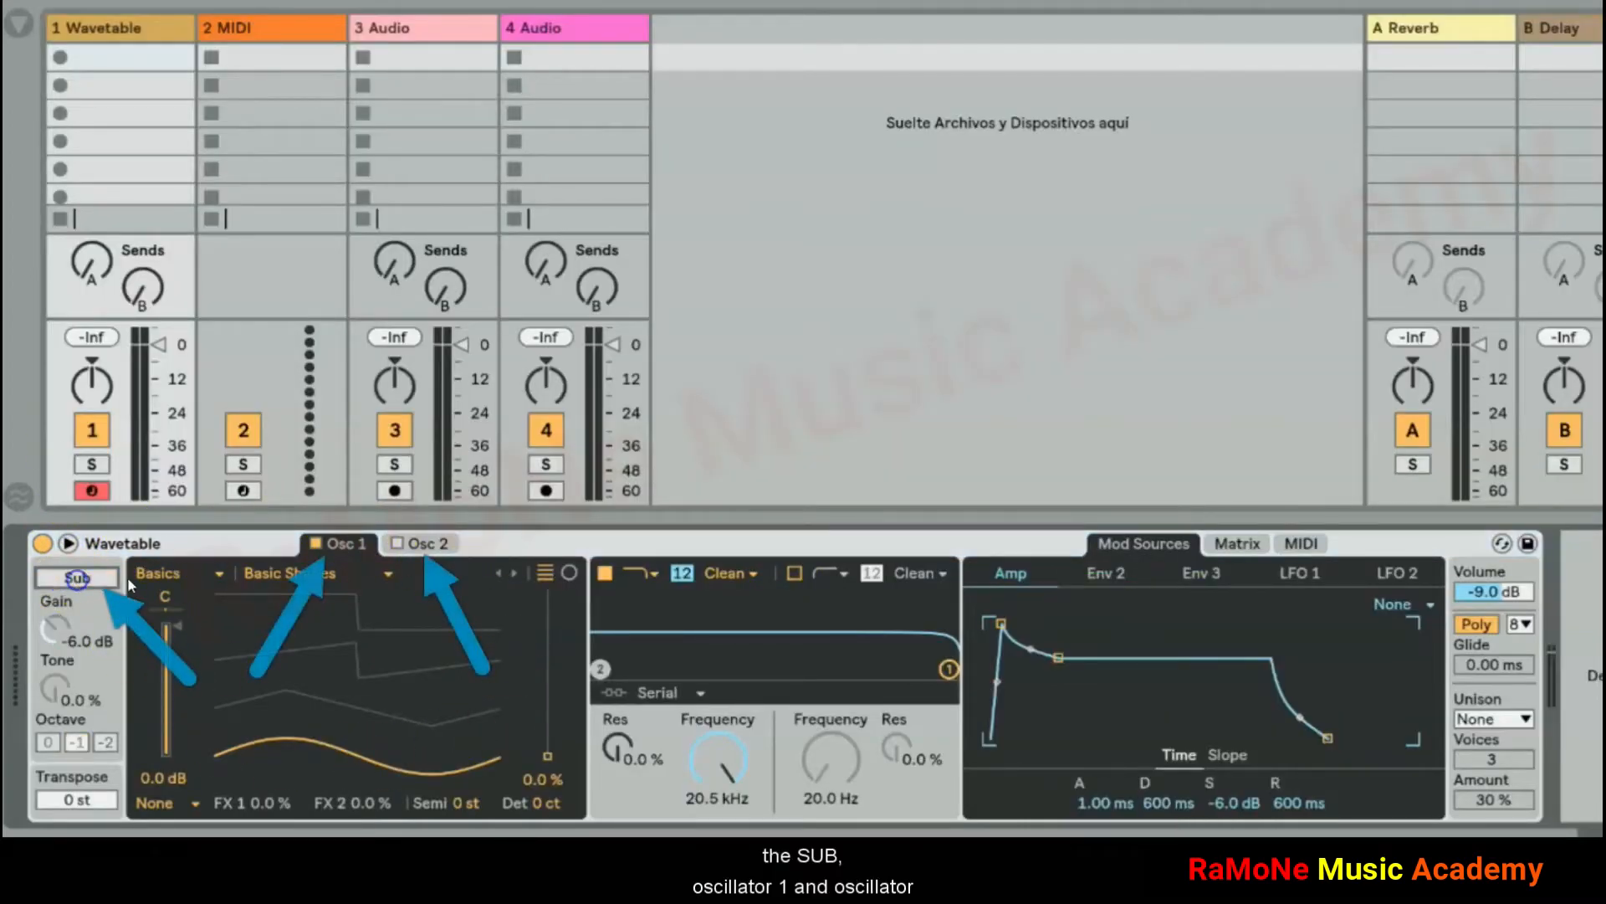
left_click(423, 549)
left_click(350, 544)
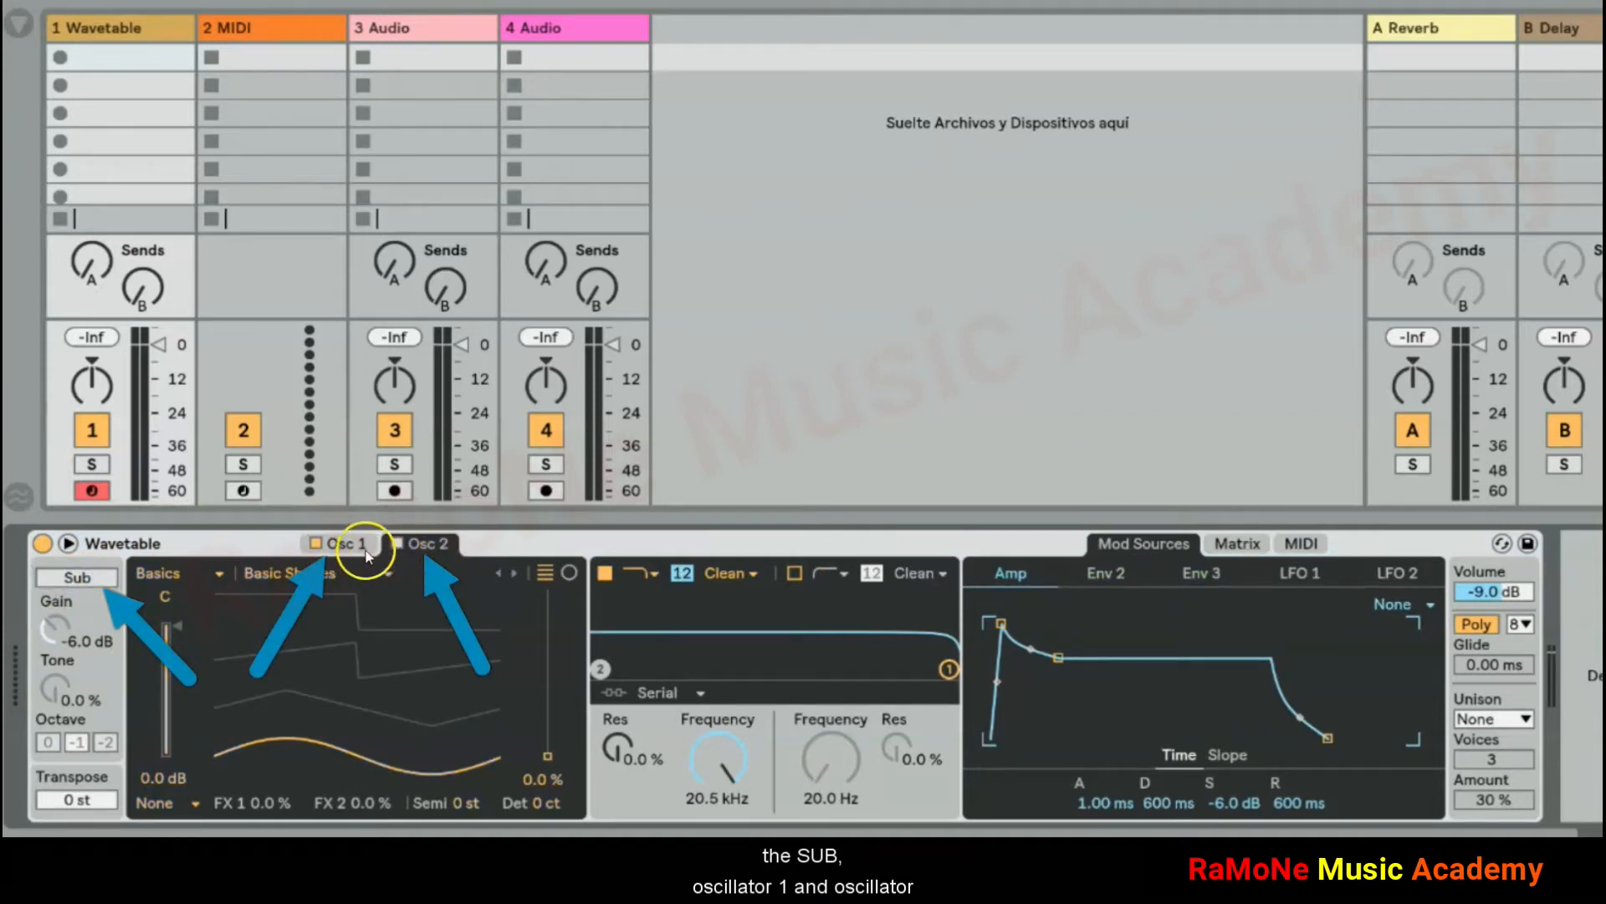
left_click(724, 753)
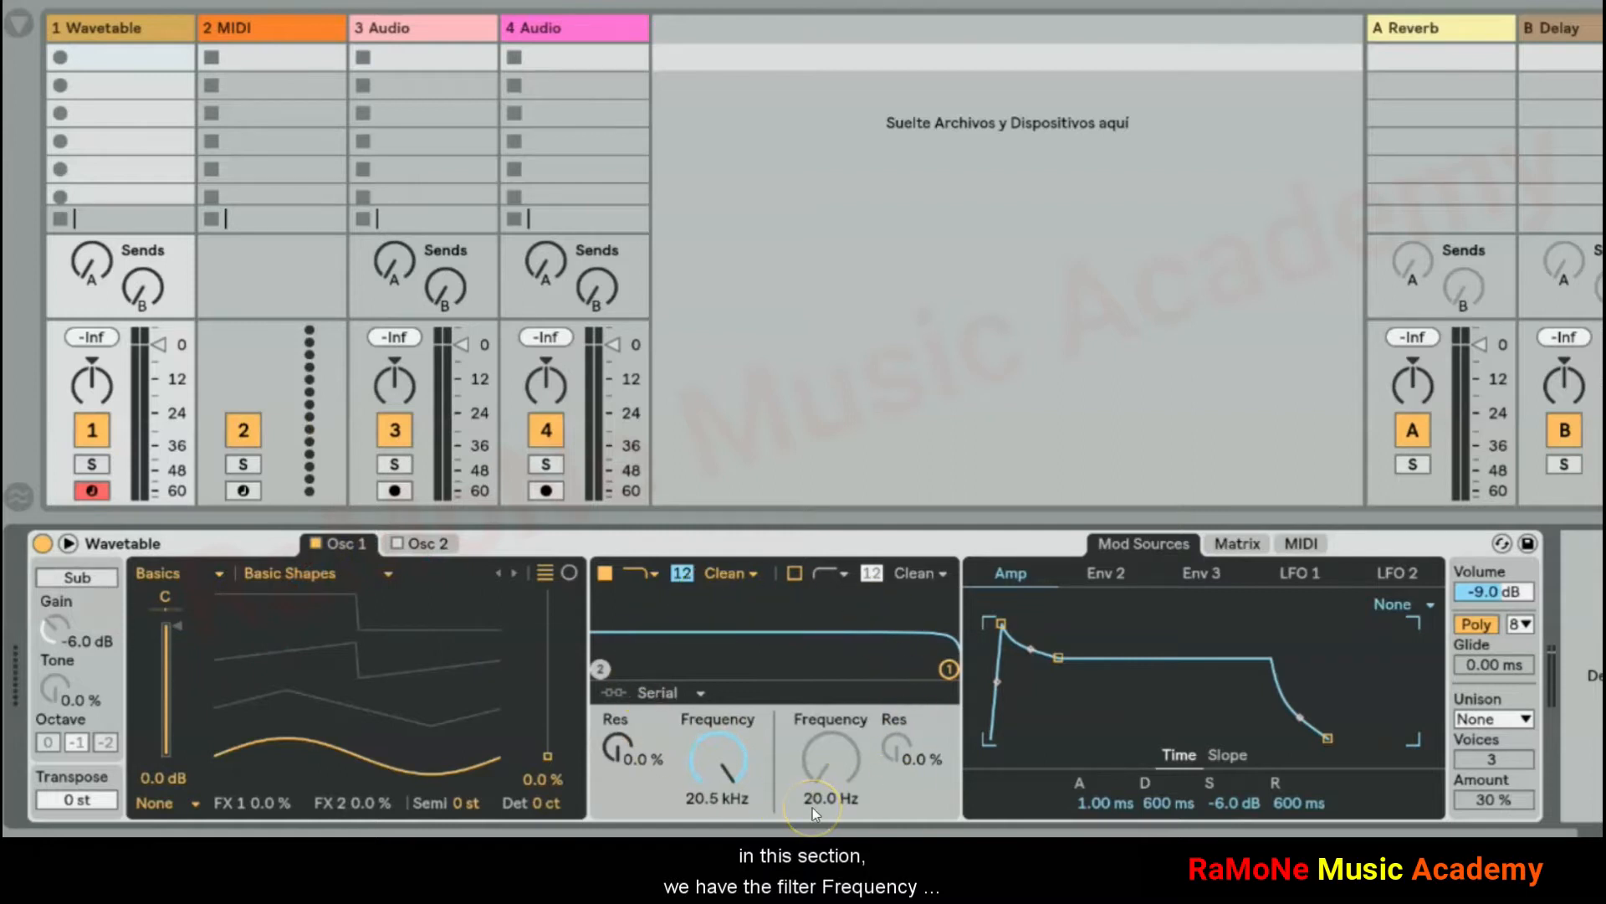
left_click(68, 543)
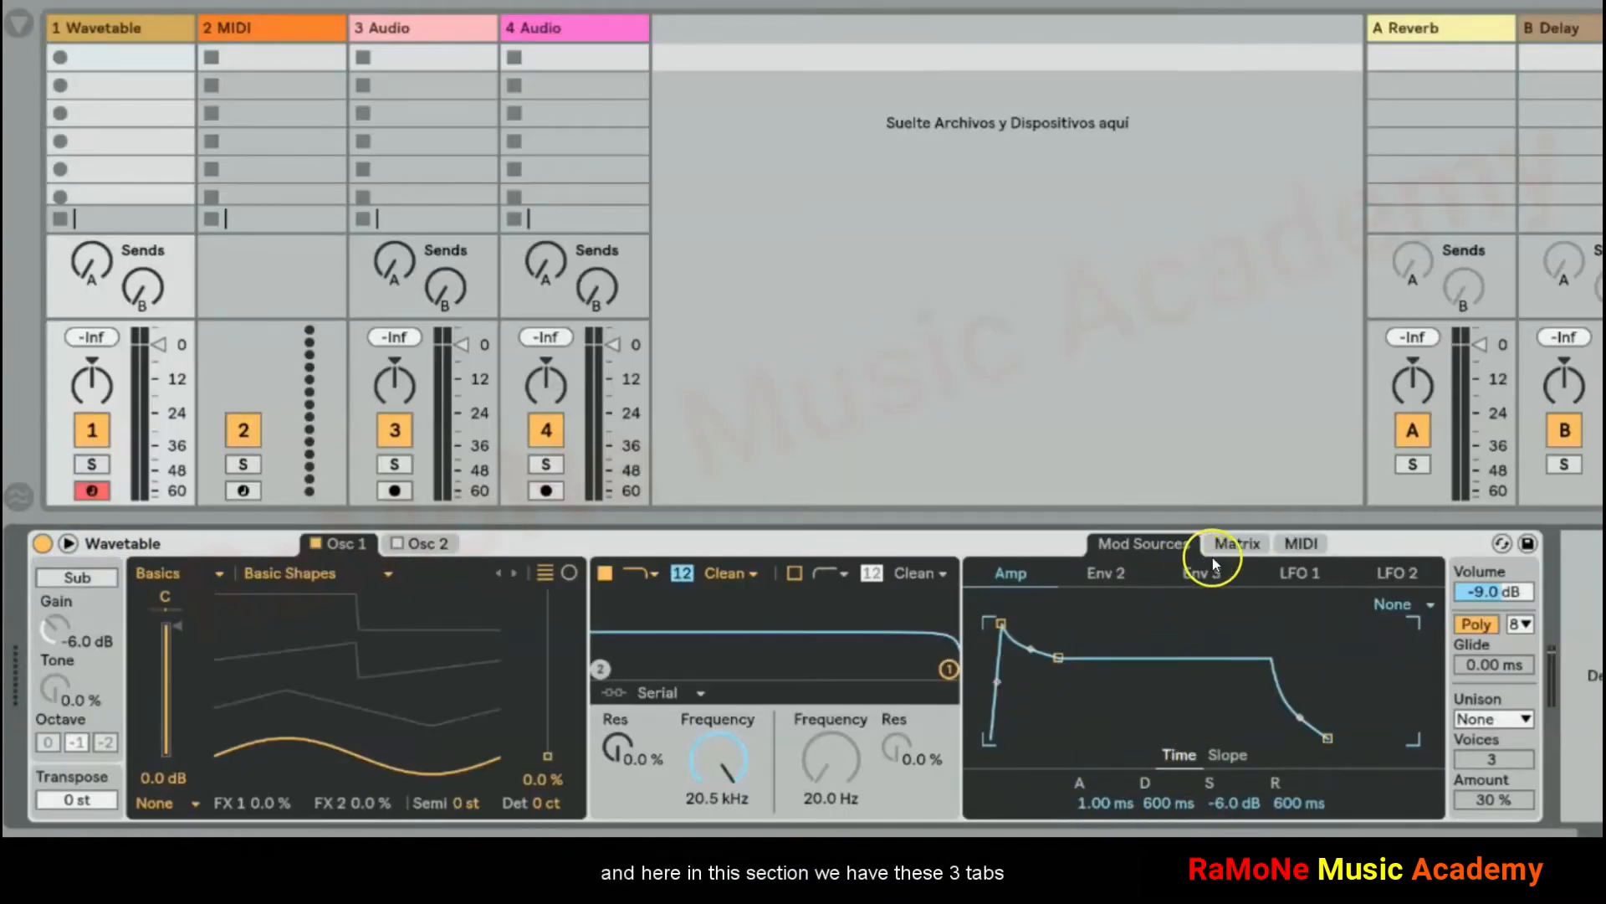
Examine the Matrix and MIDI pages and the Env 2, Env 3, LFO 1 and LFO 2 modulation sources
left_click(1236, 544)
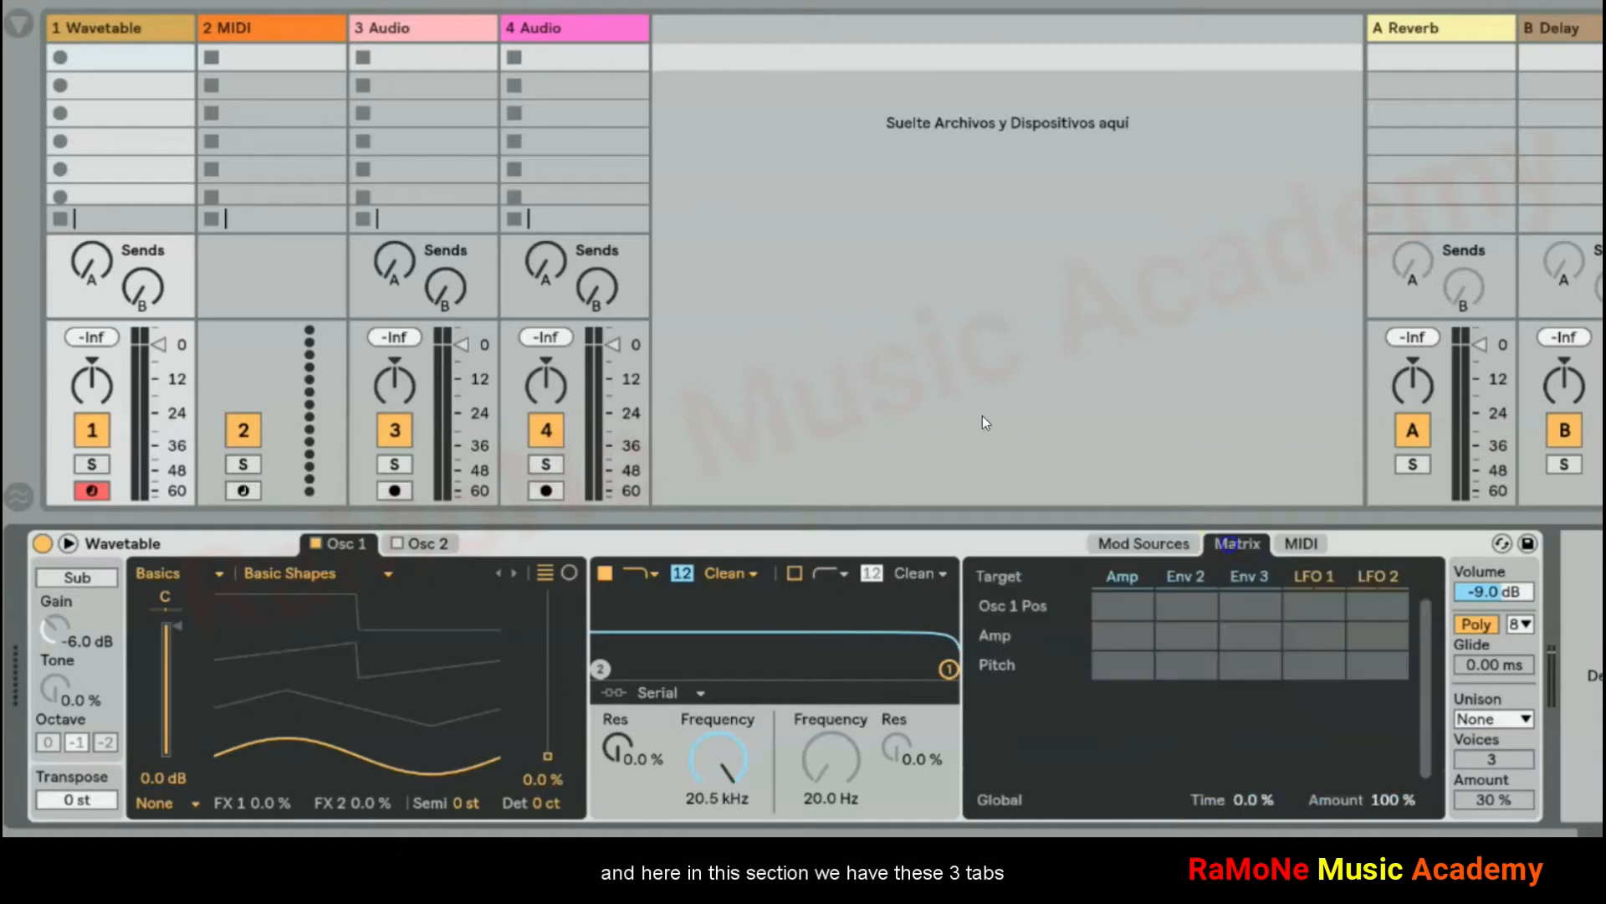
left_click(1301, 544)
left_click(1141, 546)
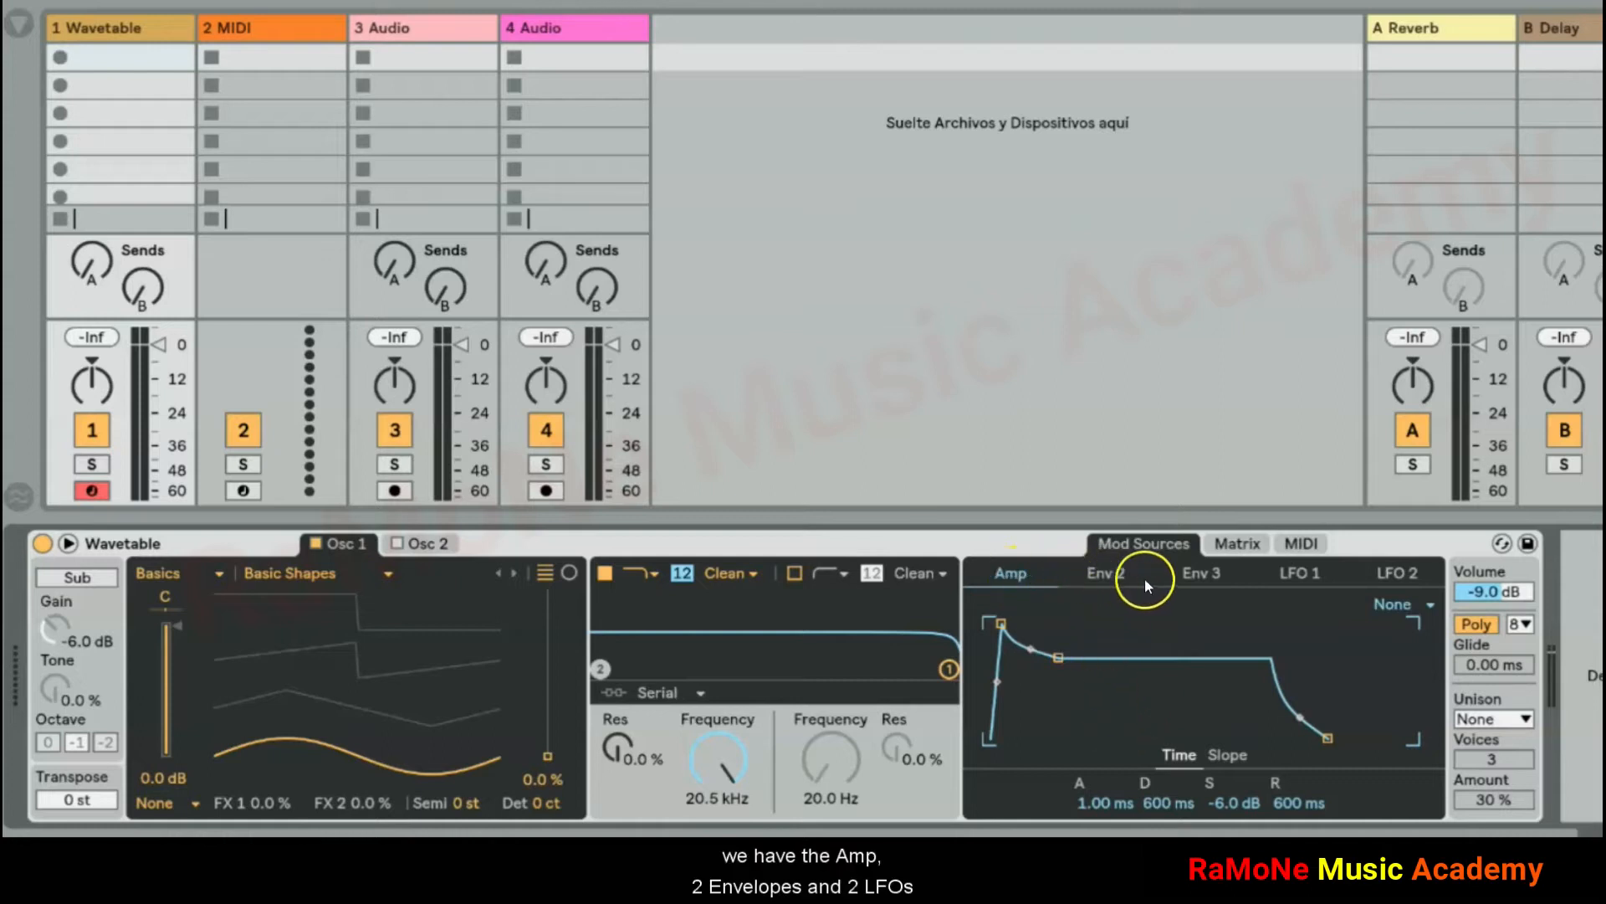
left_click(1113, 576)
left_click(1196, 577)
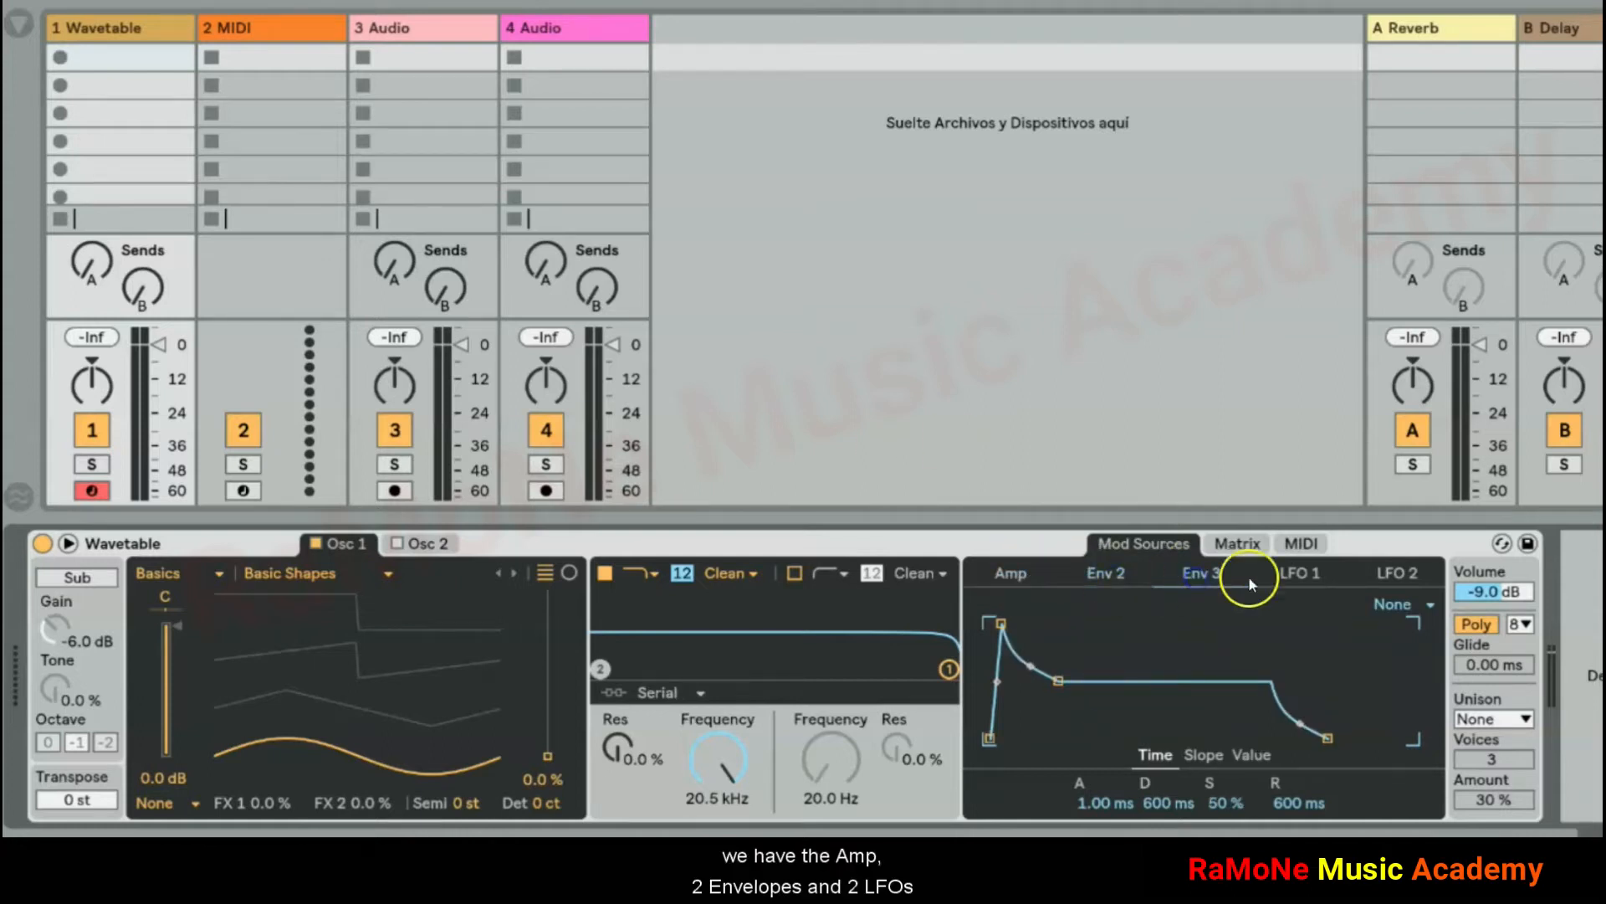
left_click(1302, 572)
left_click(1384, 572)
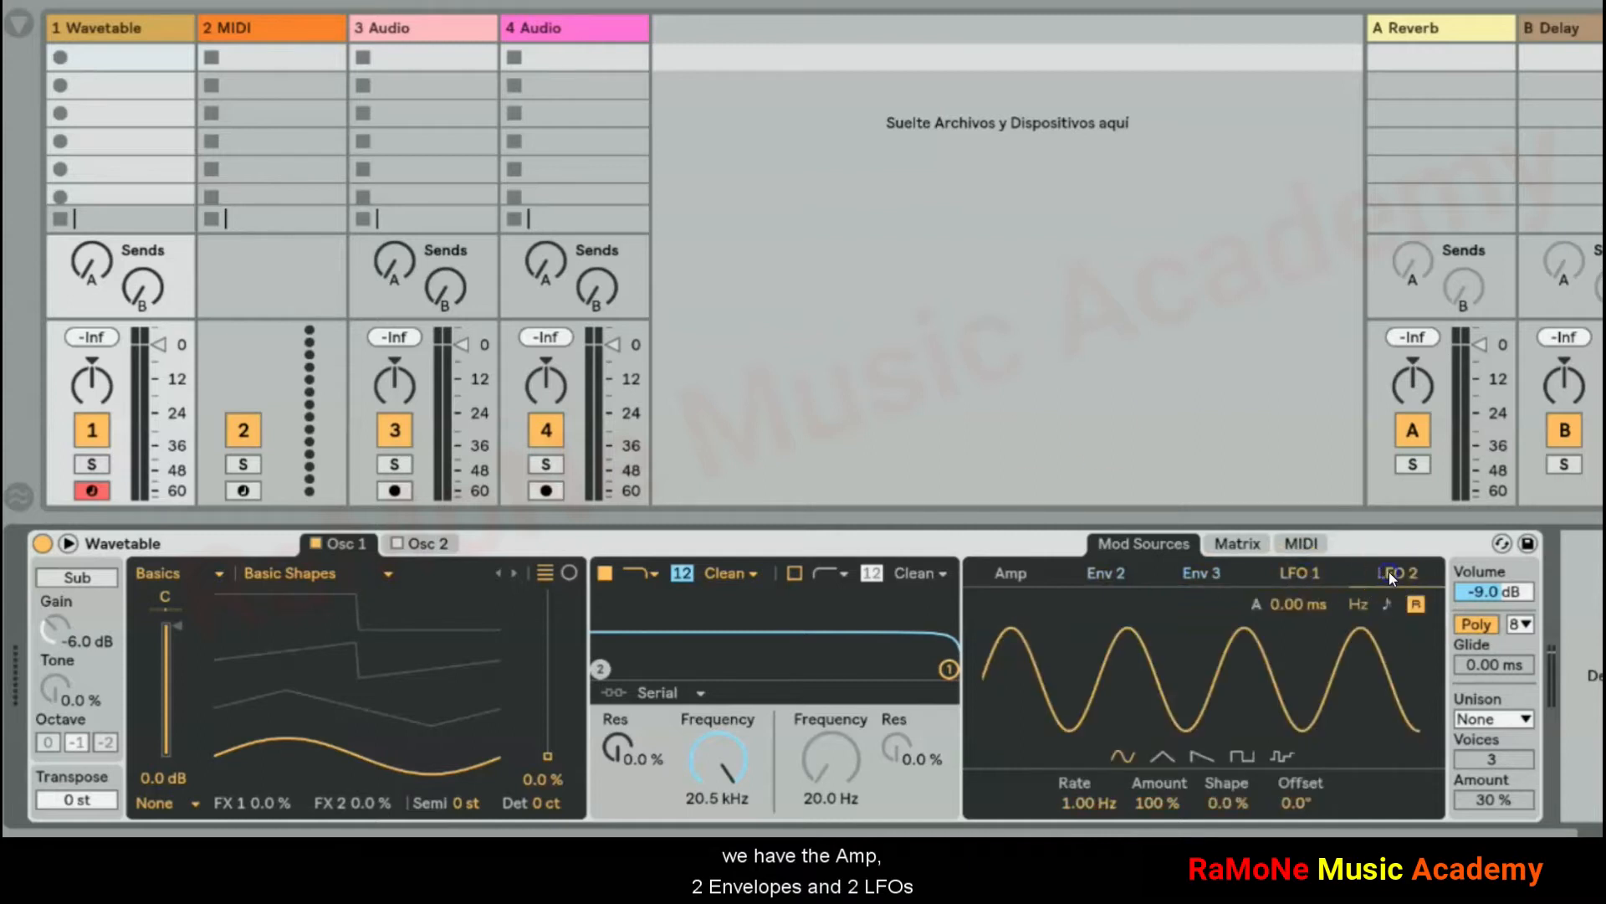
Compare the envelopes and LFOs in the expanded view with the Matrix and MIDI pages of the compact view
left_click(70, 546)
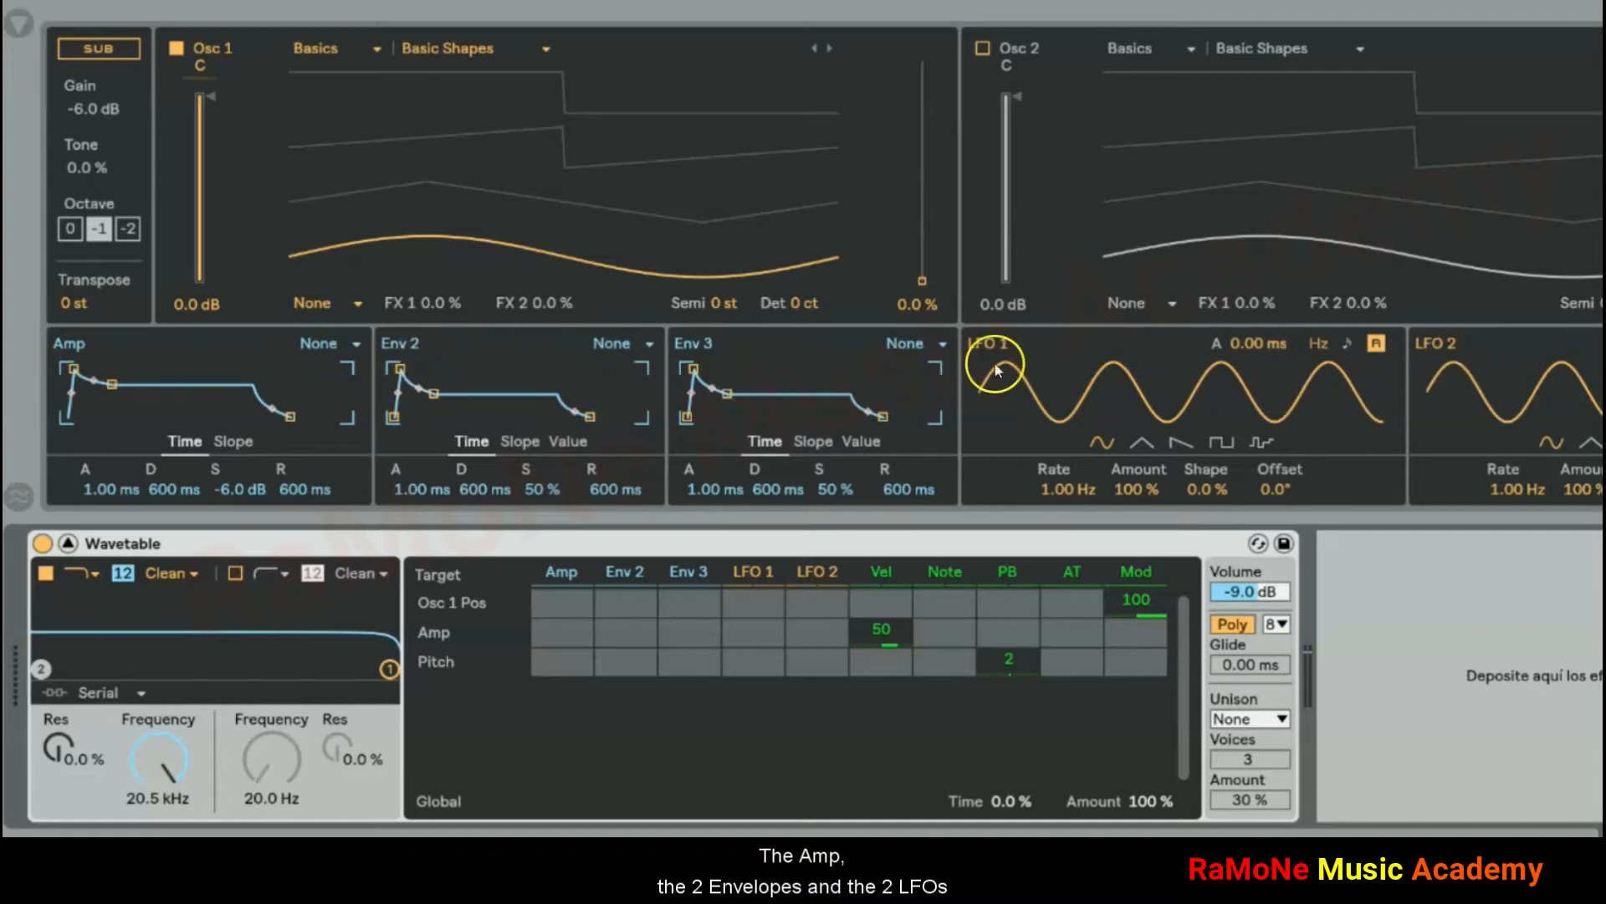
left_click(1256, 544)
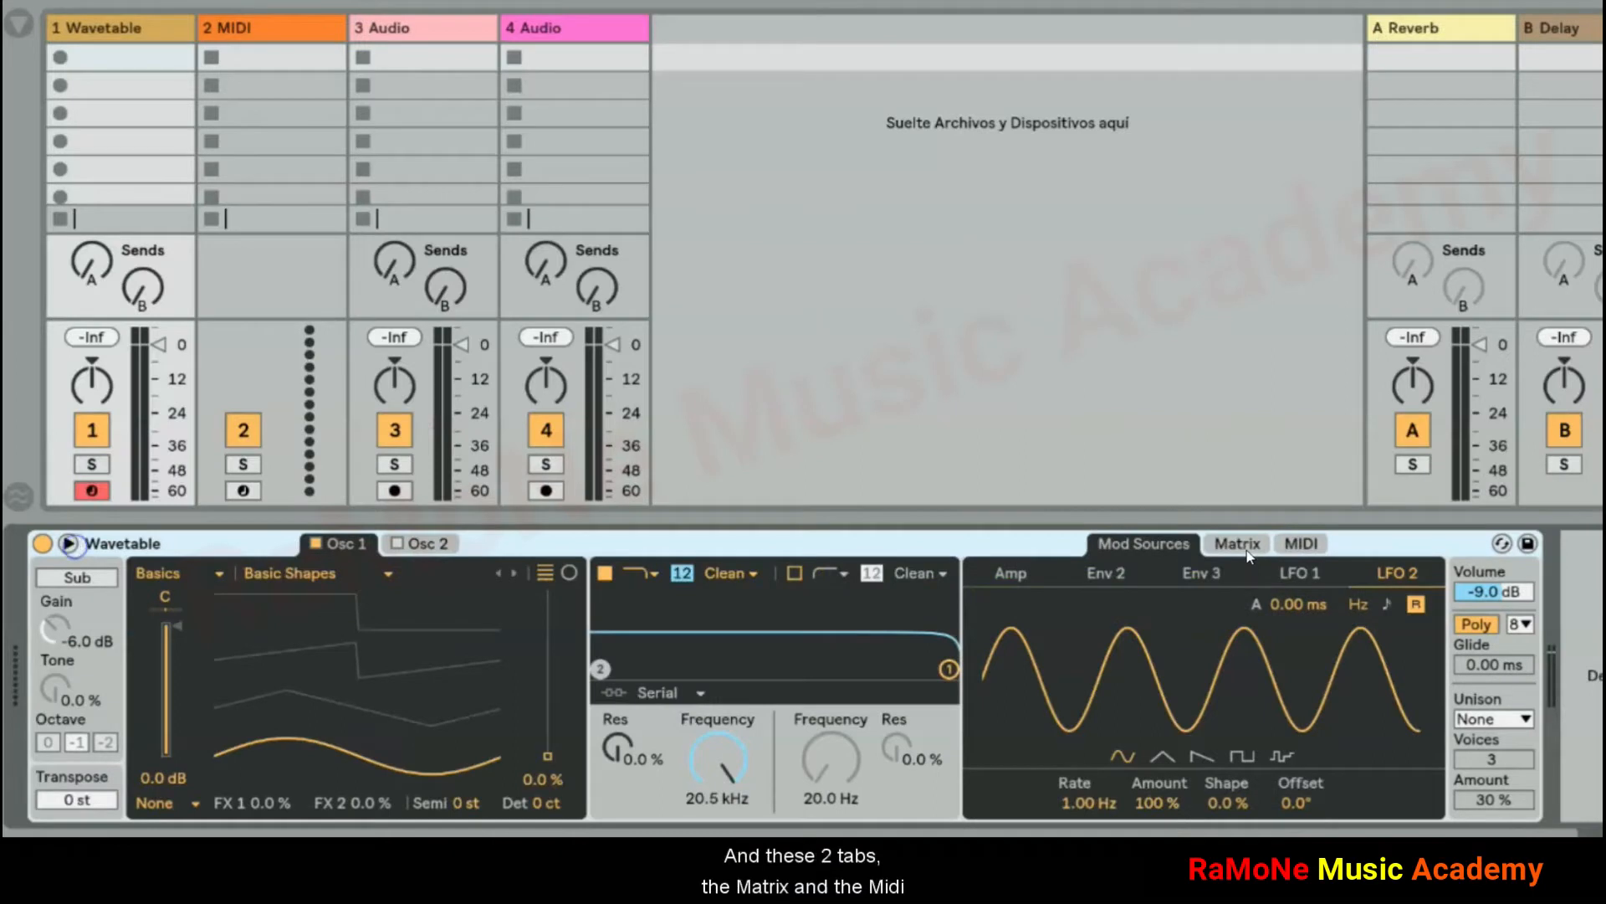
left_click(1249, 559)
left_click(1302, 544)
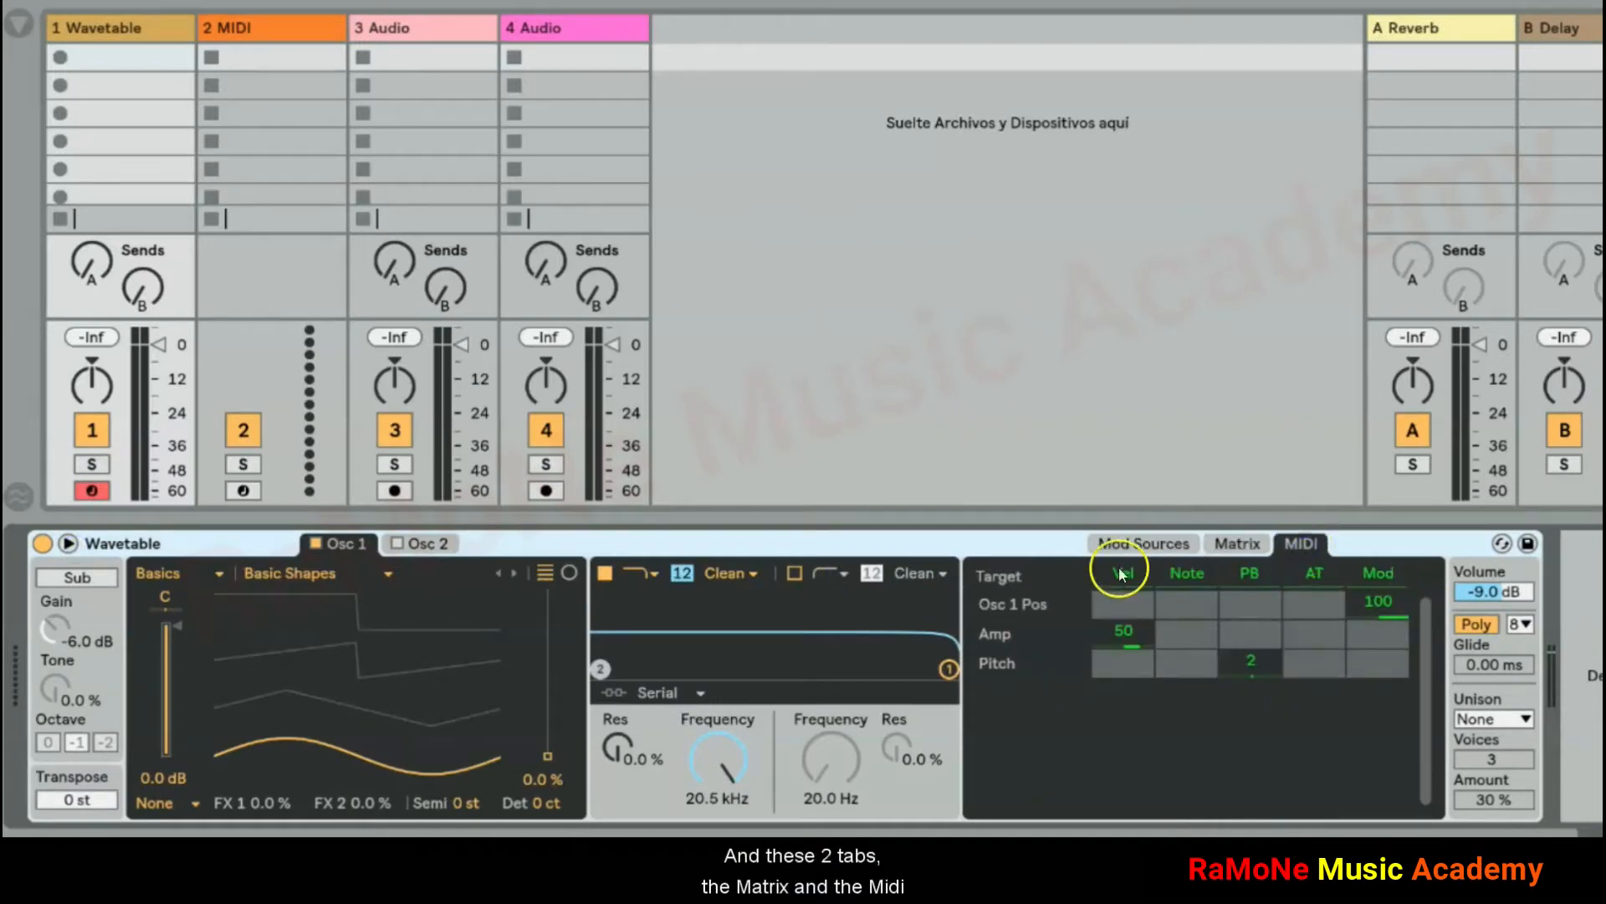
Enable the sub oscillator in Wavetable's expanded view, with its gain at 0.0 dB and tone at 0.0 %
left_click(67, 546)
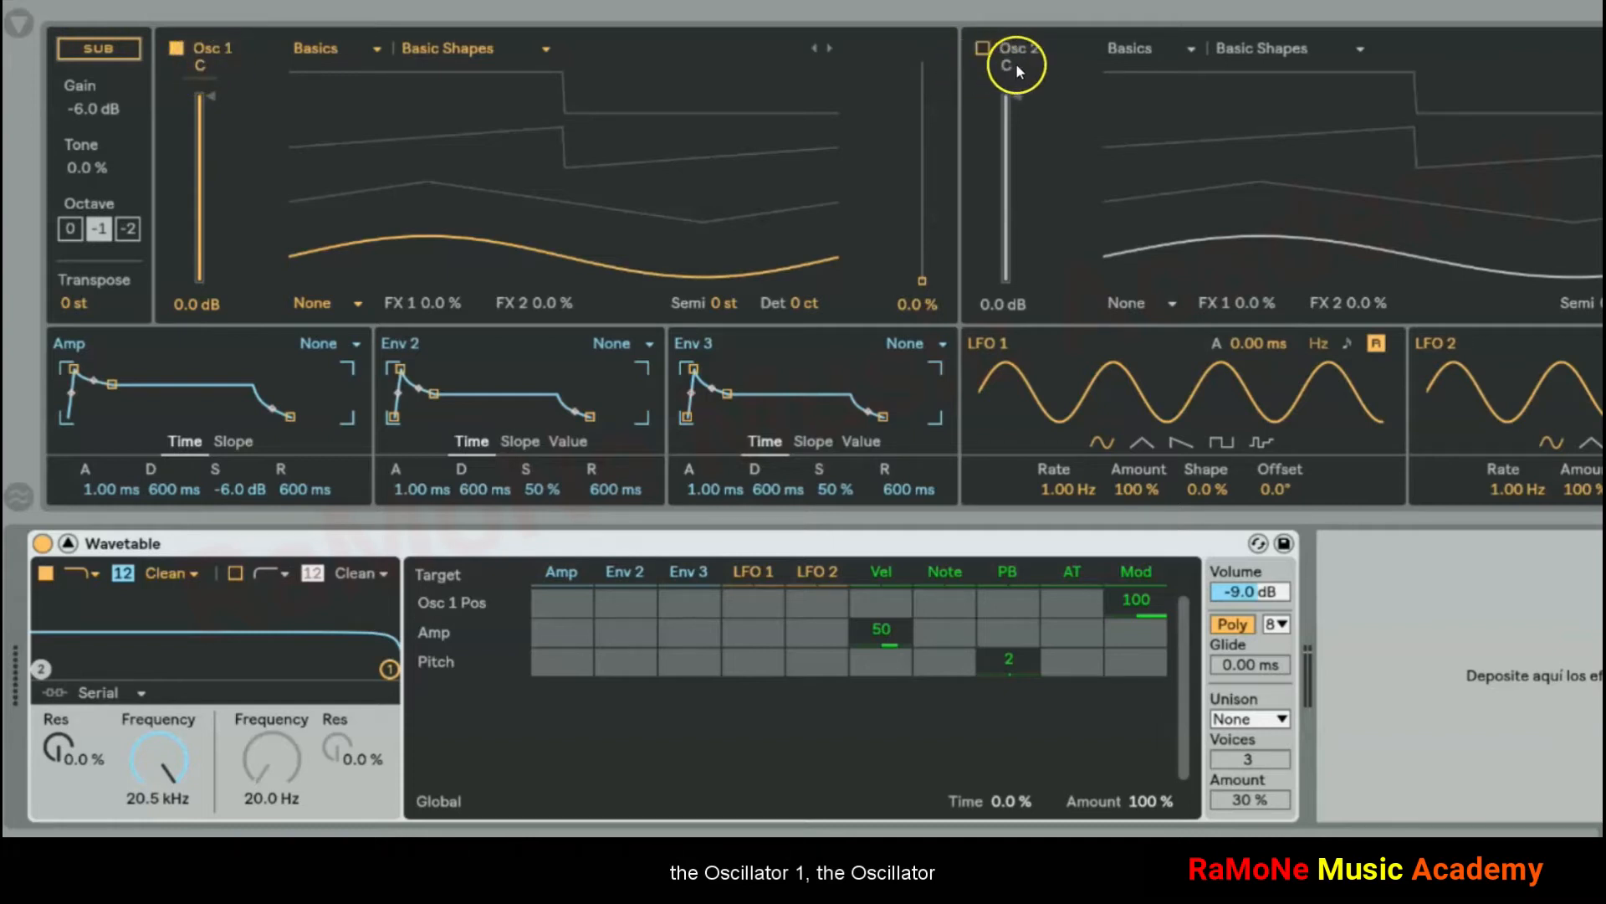
left_click(100, 49)
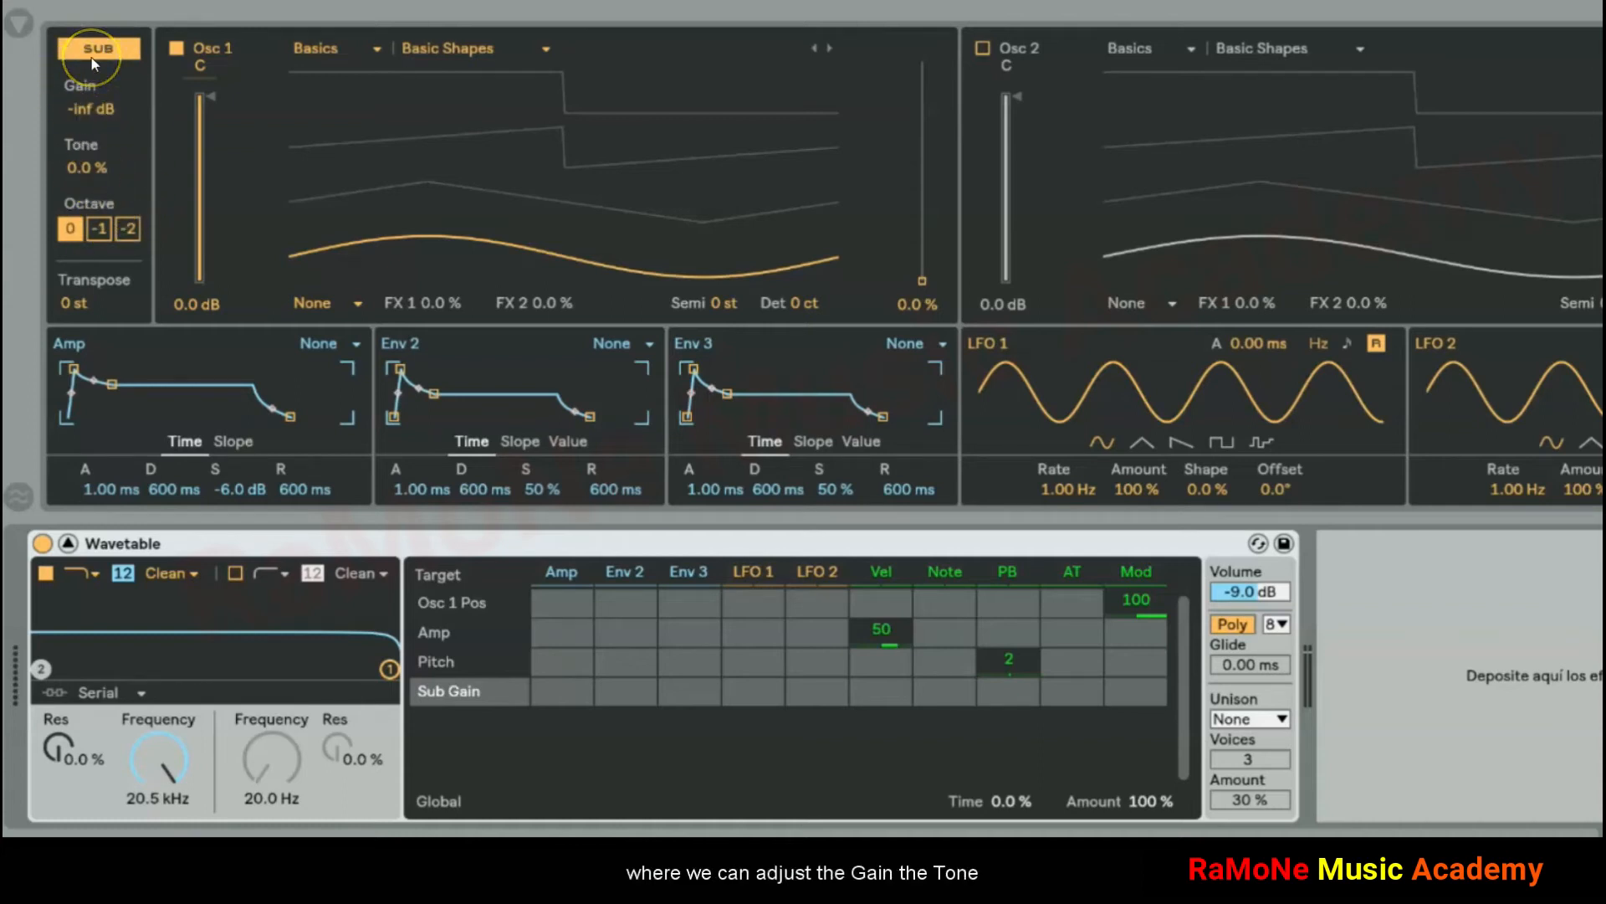
left_click_drag(89, 111, 89, 115)
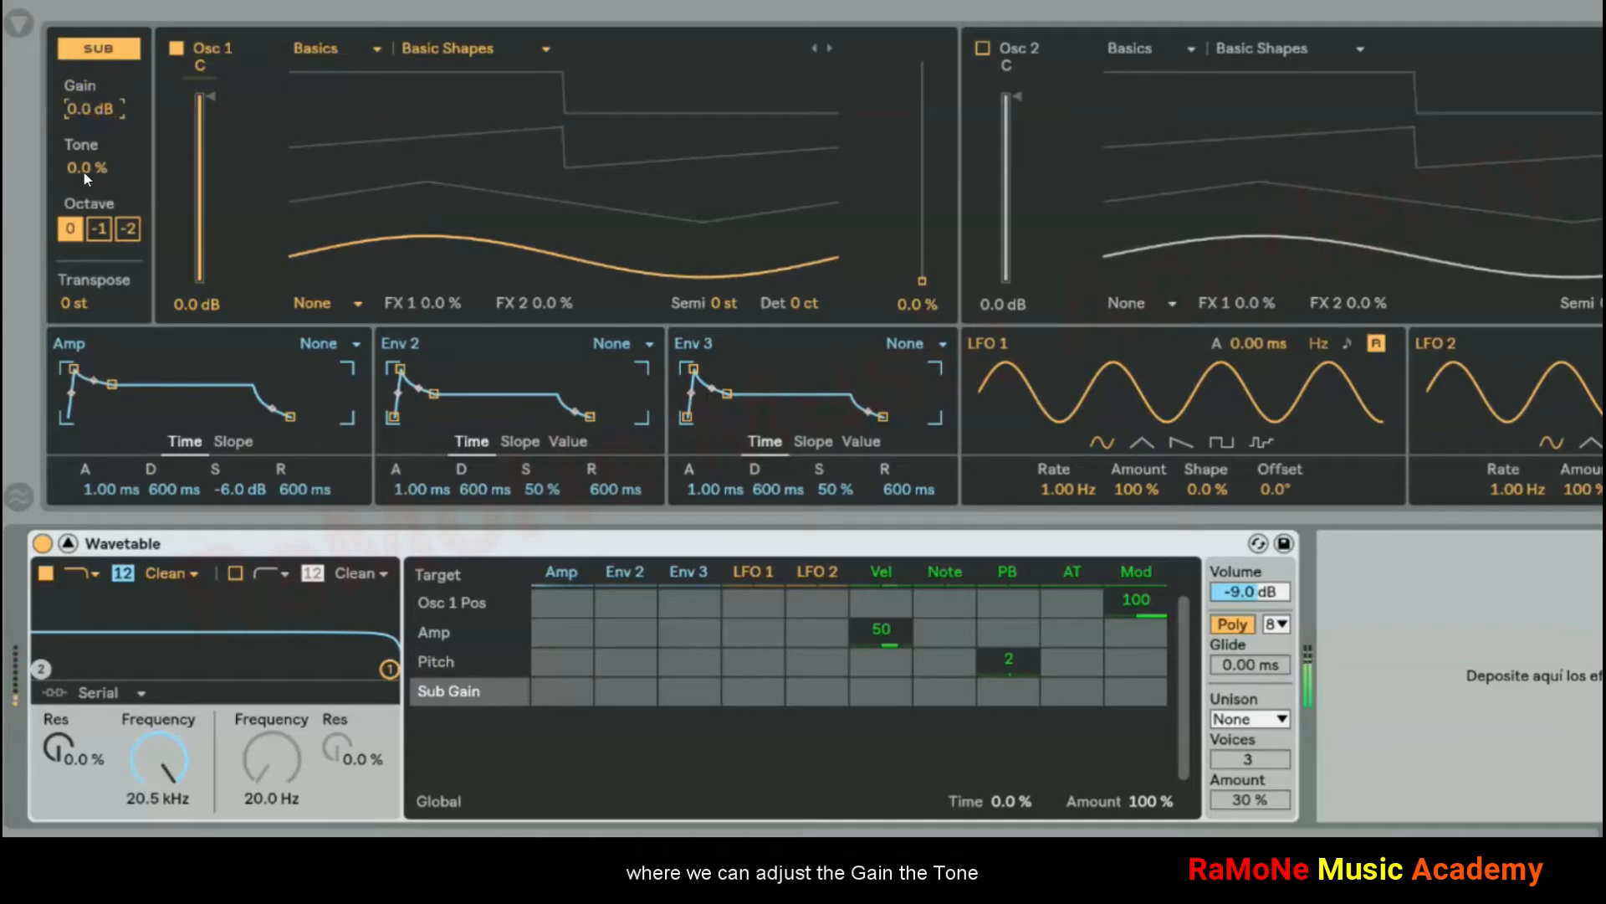
left_click_drag(85, 176, 81, 241)
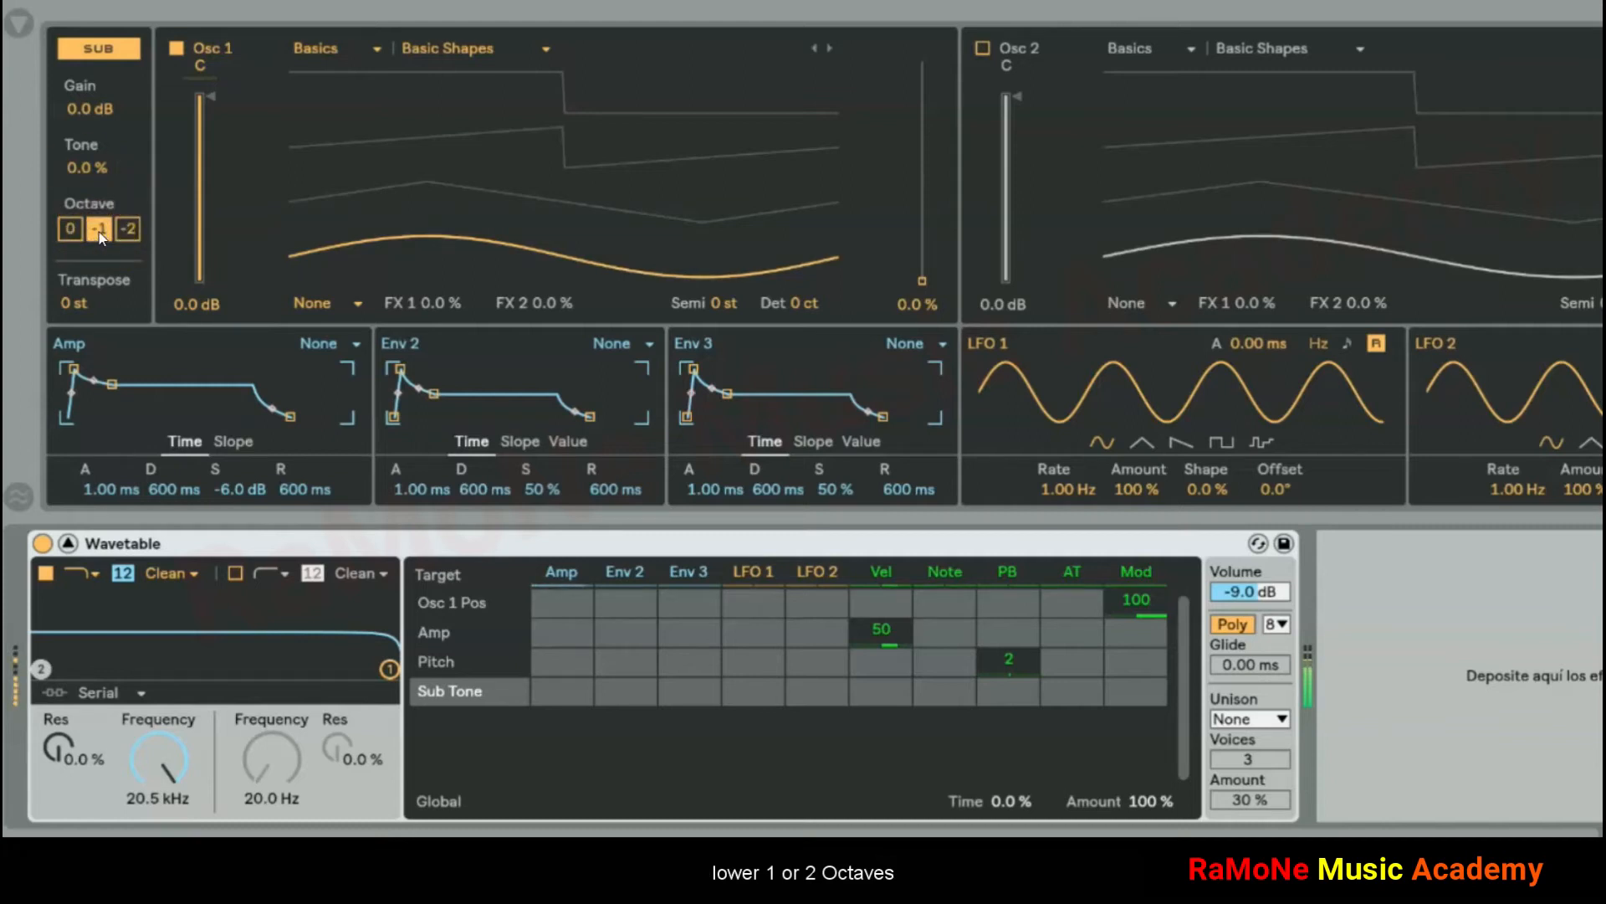
Set the sub oscillator's octave to 0, try out its transposition and reset that to 0 st
left_click(70, 230)
left_click_drag(87, 298, 87, 298)
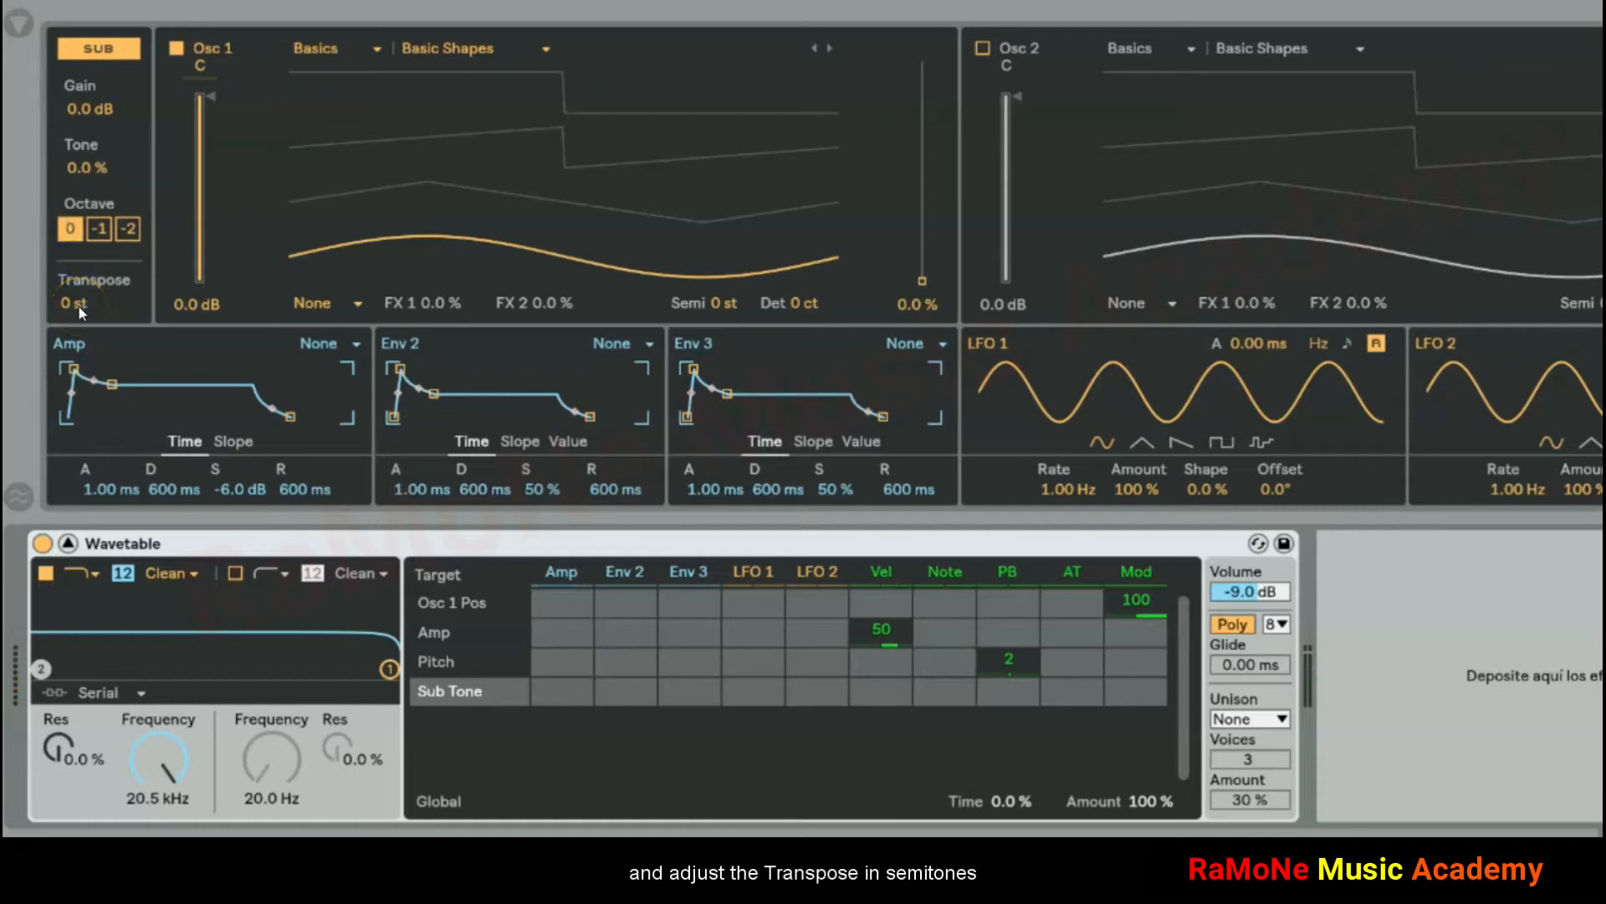
left_click_drag(79, 306, 78, 276)
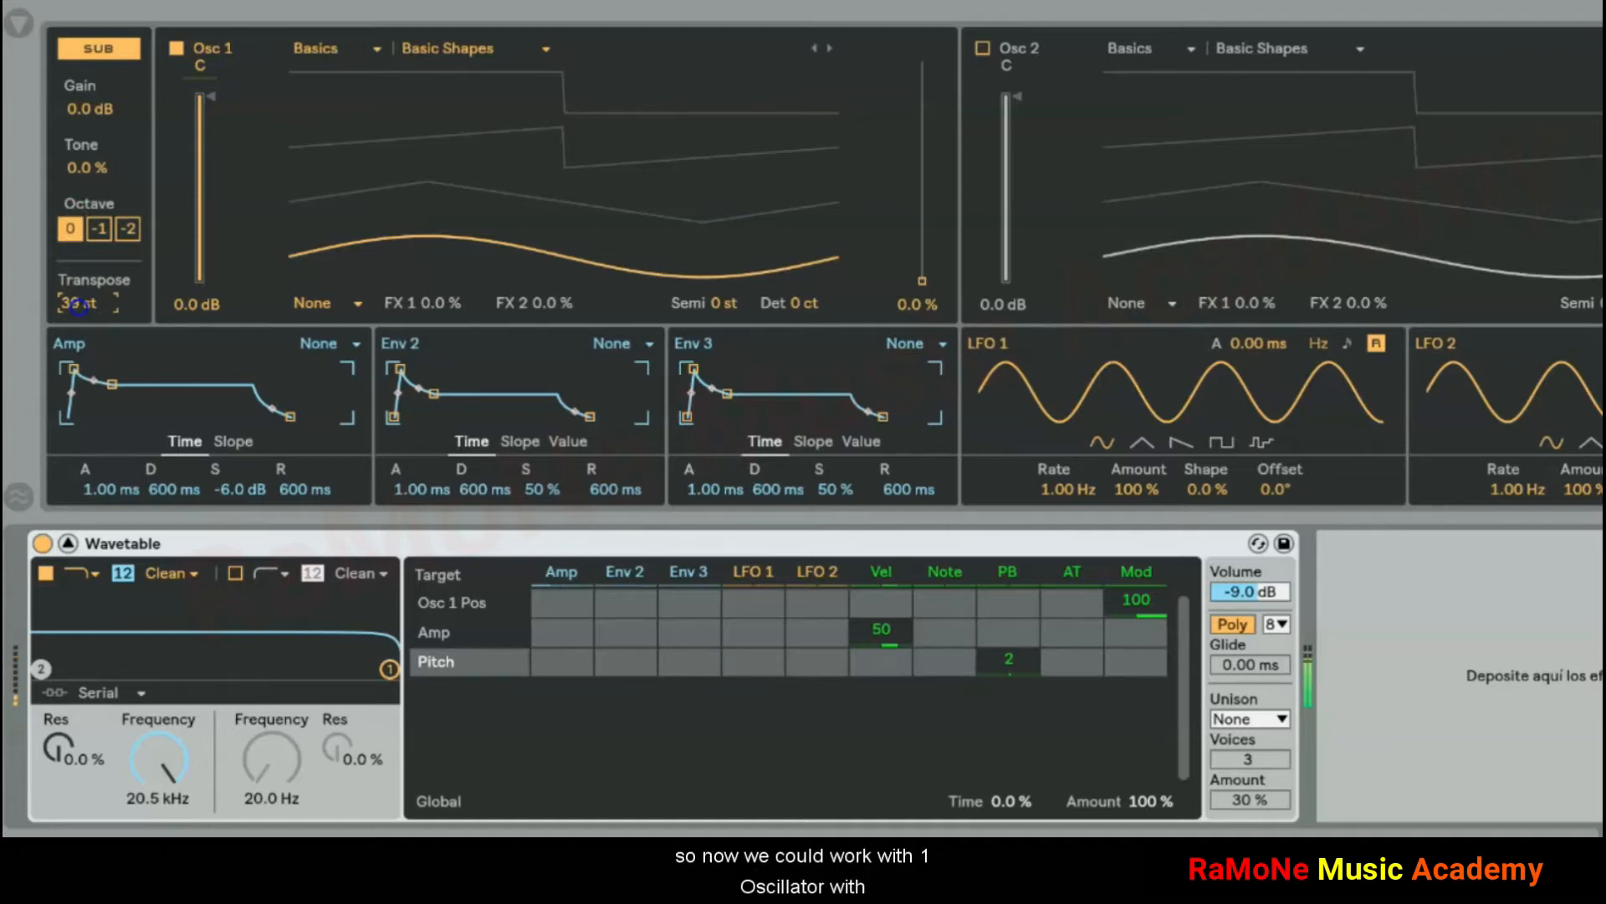
double_click(78, 306)
Switch off the sub oscillator and enable Osc 2 with the Sub 1 wavetable and a gain of -8.6 dB
left_click(103, 52)
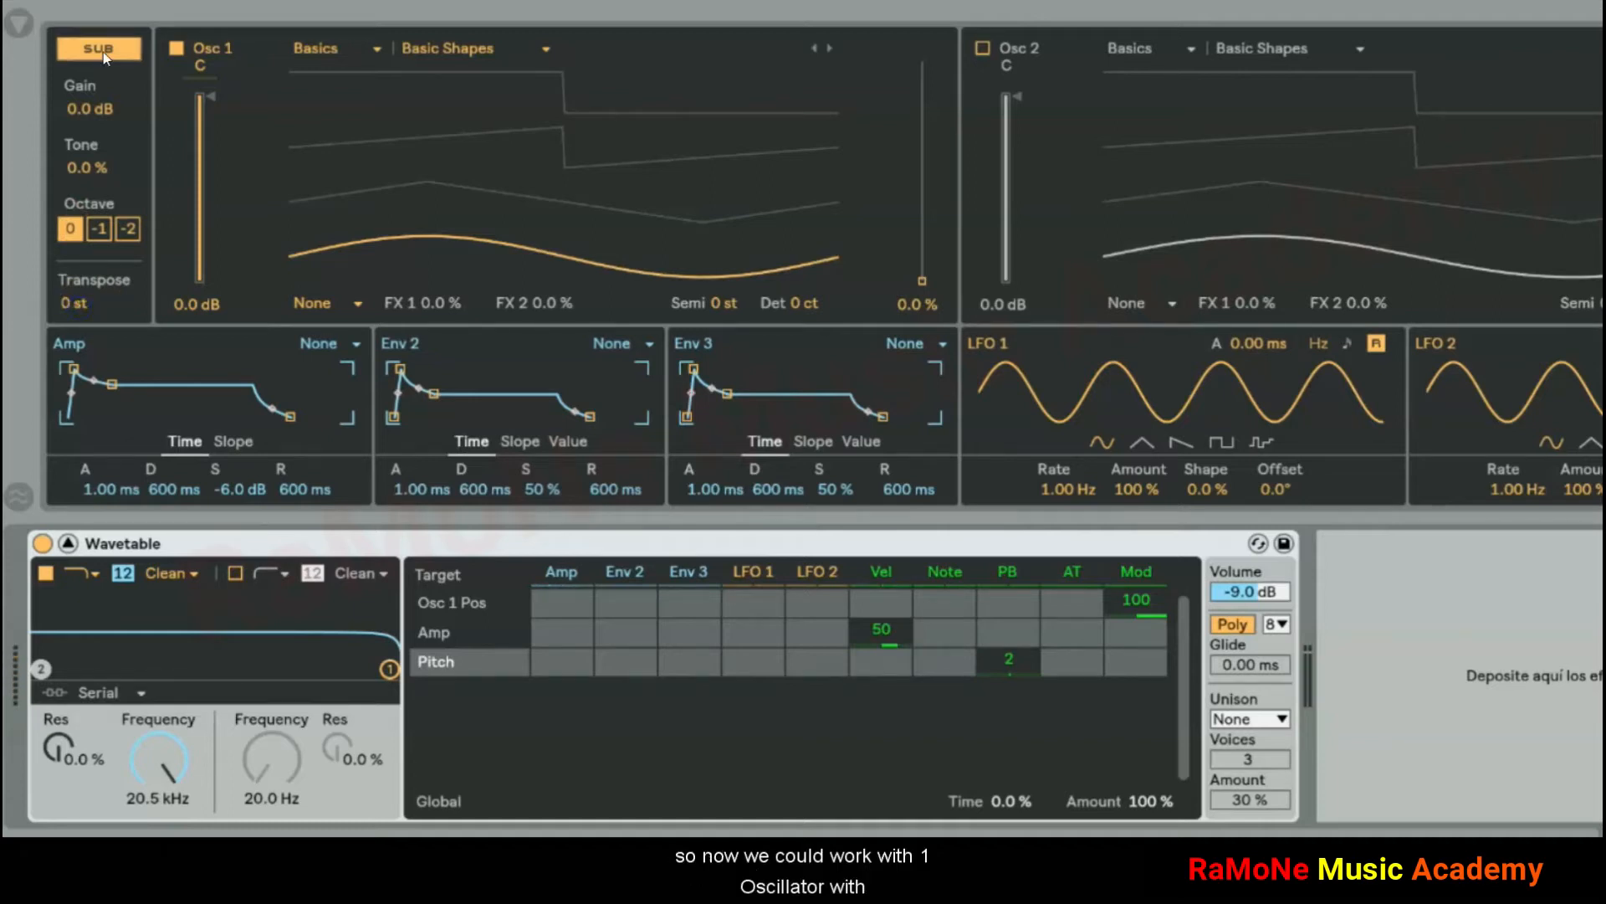
left_click(103, 52)
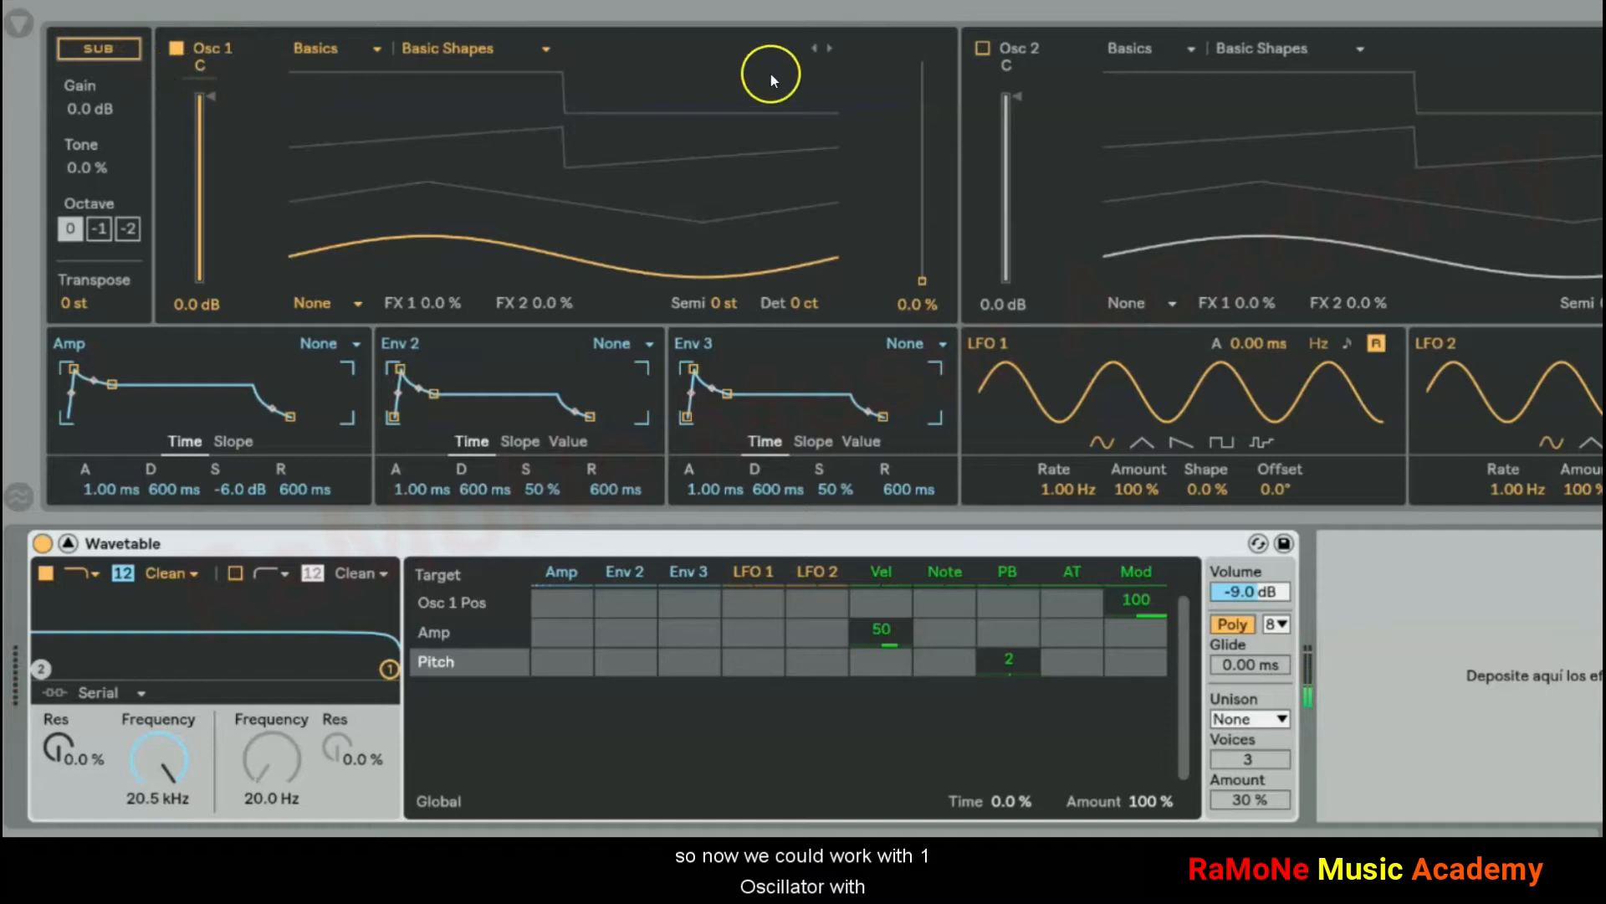
left_click(984, 48)
left_click_drag(1014, 99, 1022, 213)
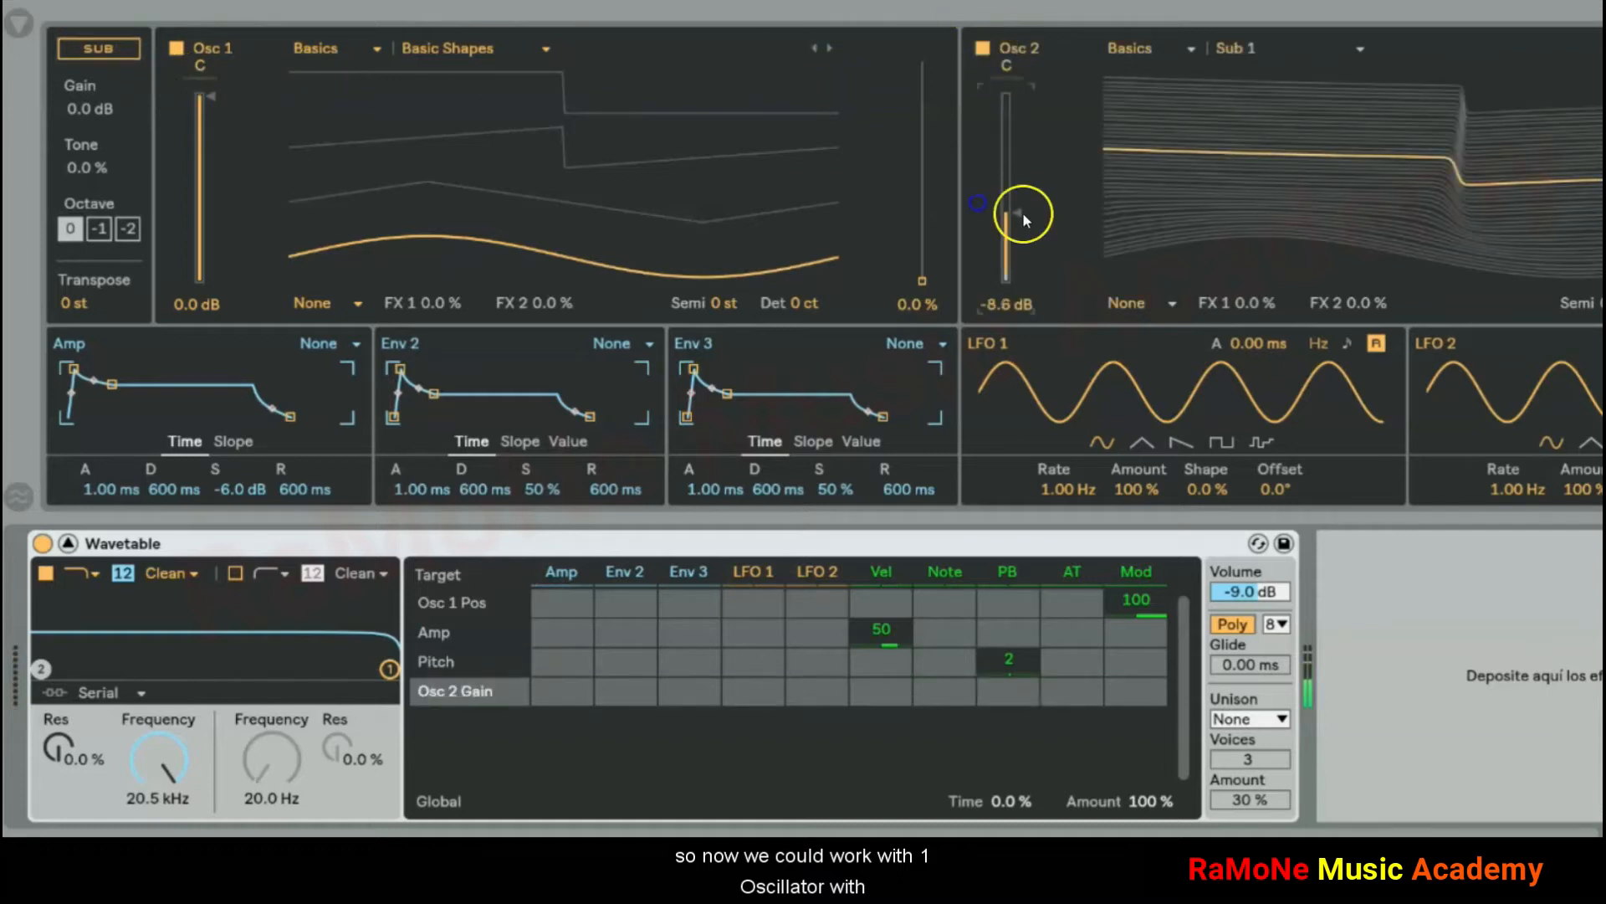
left_click(94, 48)
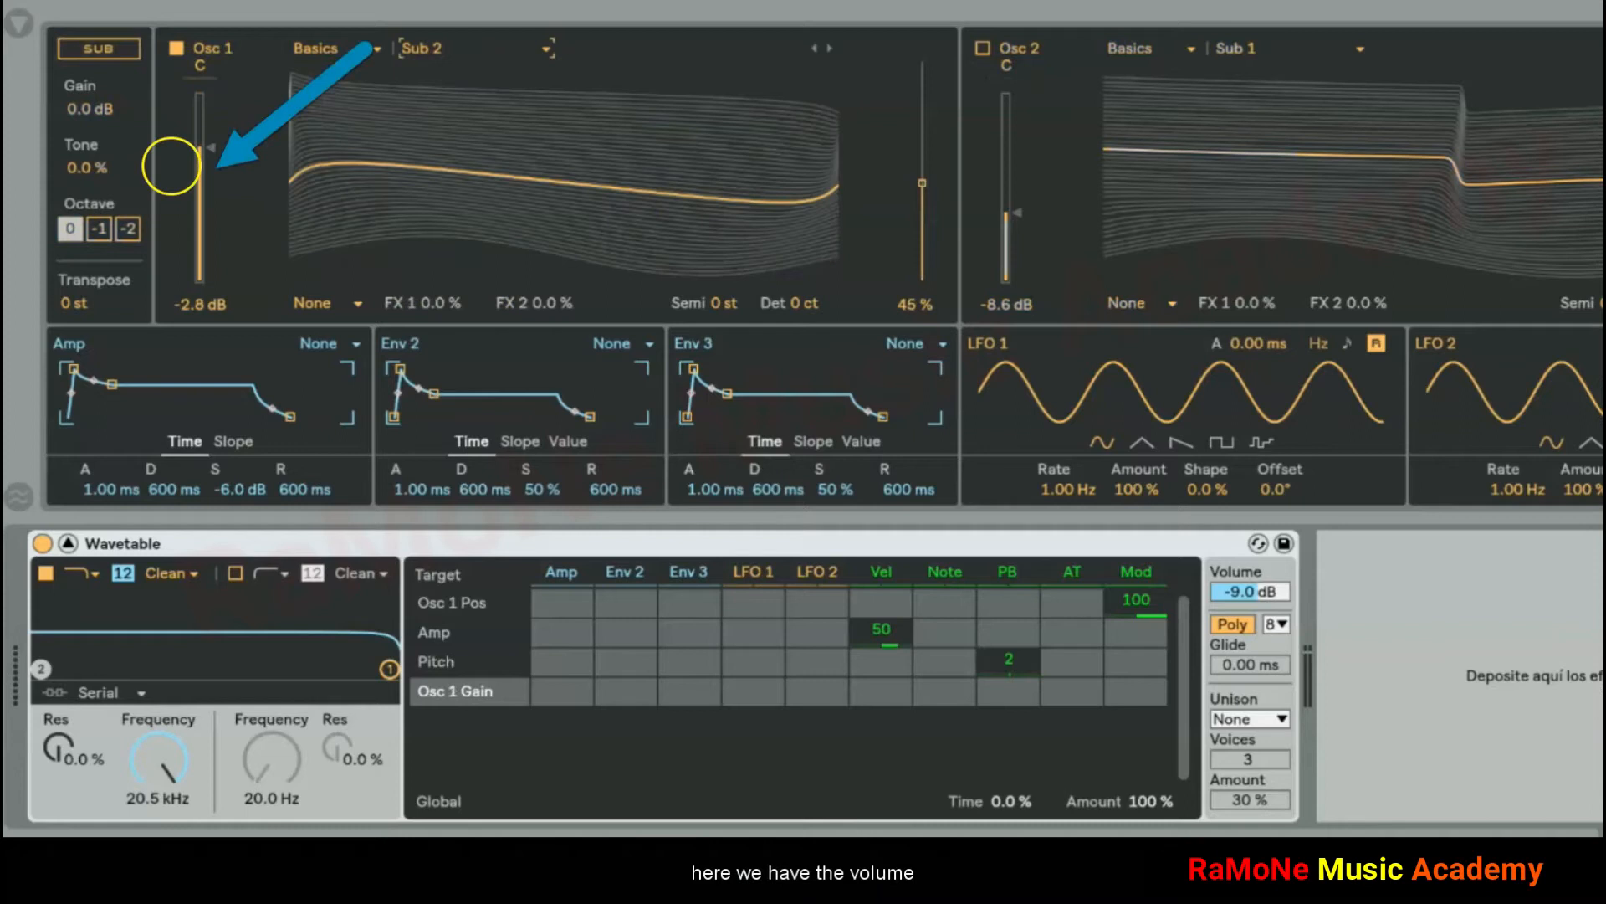
Try different gain levels for Osc 1, set its gain to 0.0 dB and select its pan control
mouse_move(171, 166)
left_mouse_down()
mouse_move(172, 205)
mouse_move(172, 122)
mouse_move(172, 309)
left_mouse_up()
left_click_drag(172, 165, 172, 125)
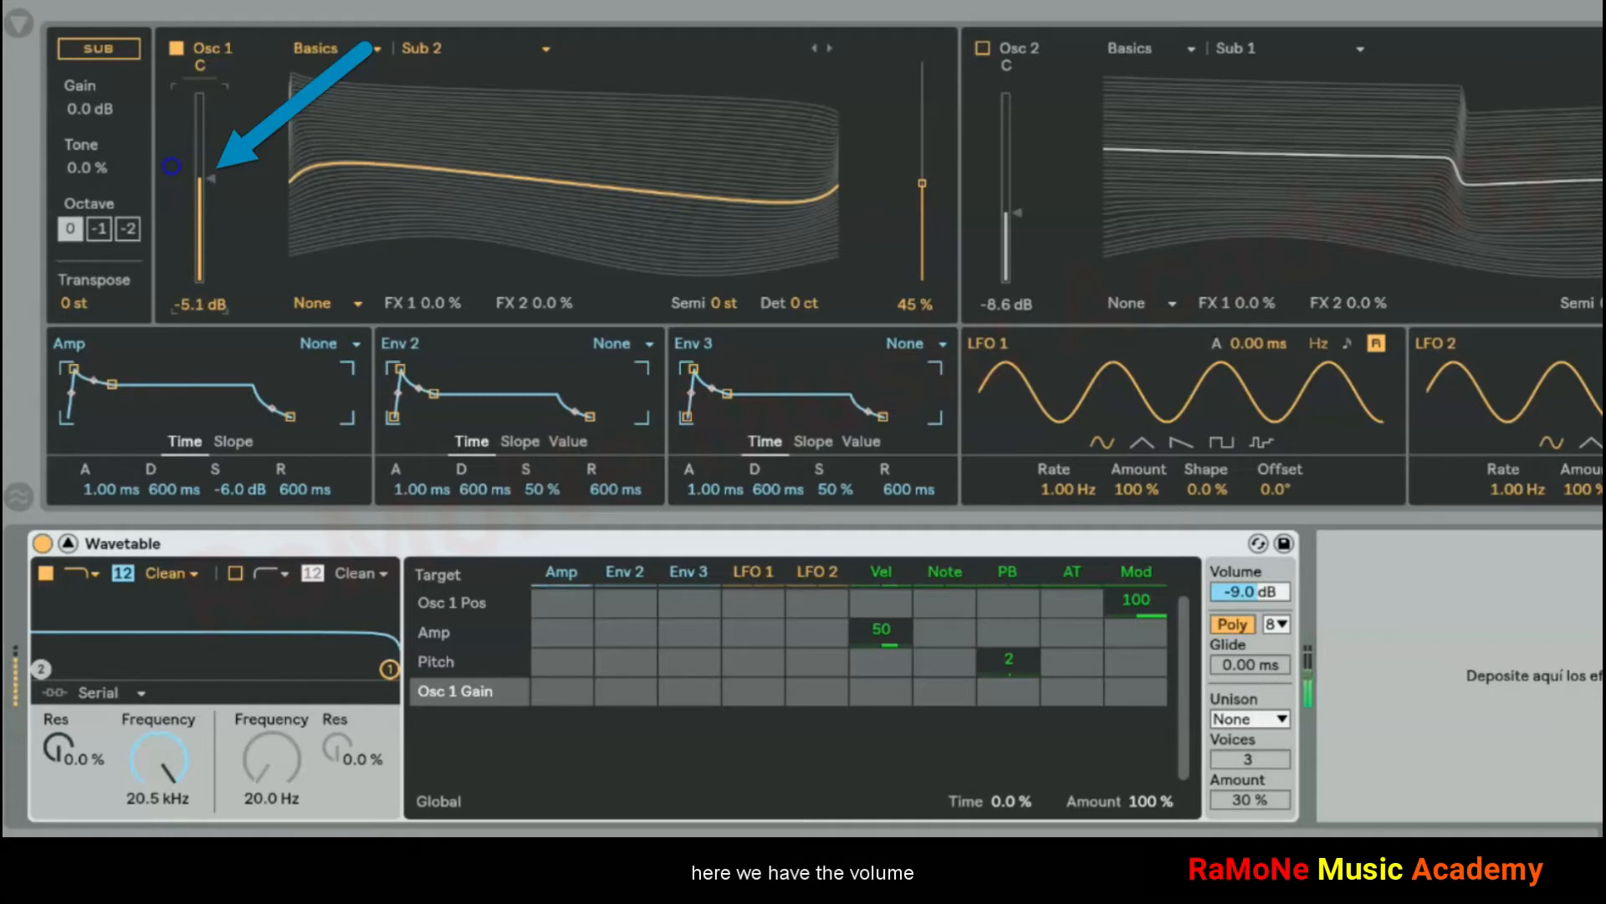
left_click_drag(205, 187, 204, 84)
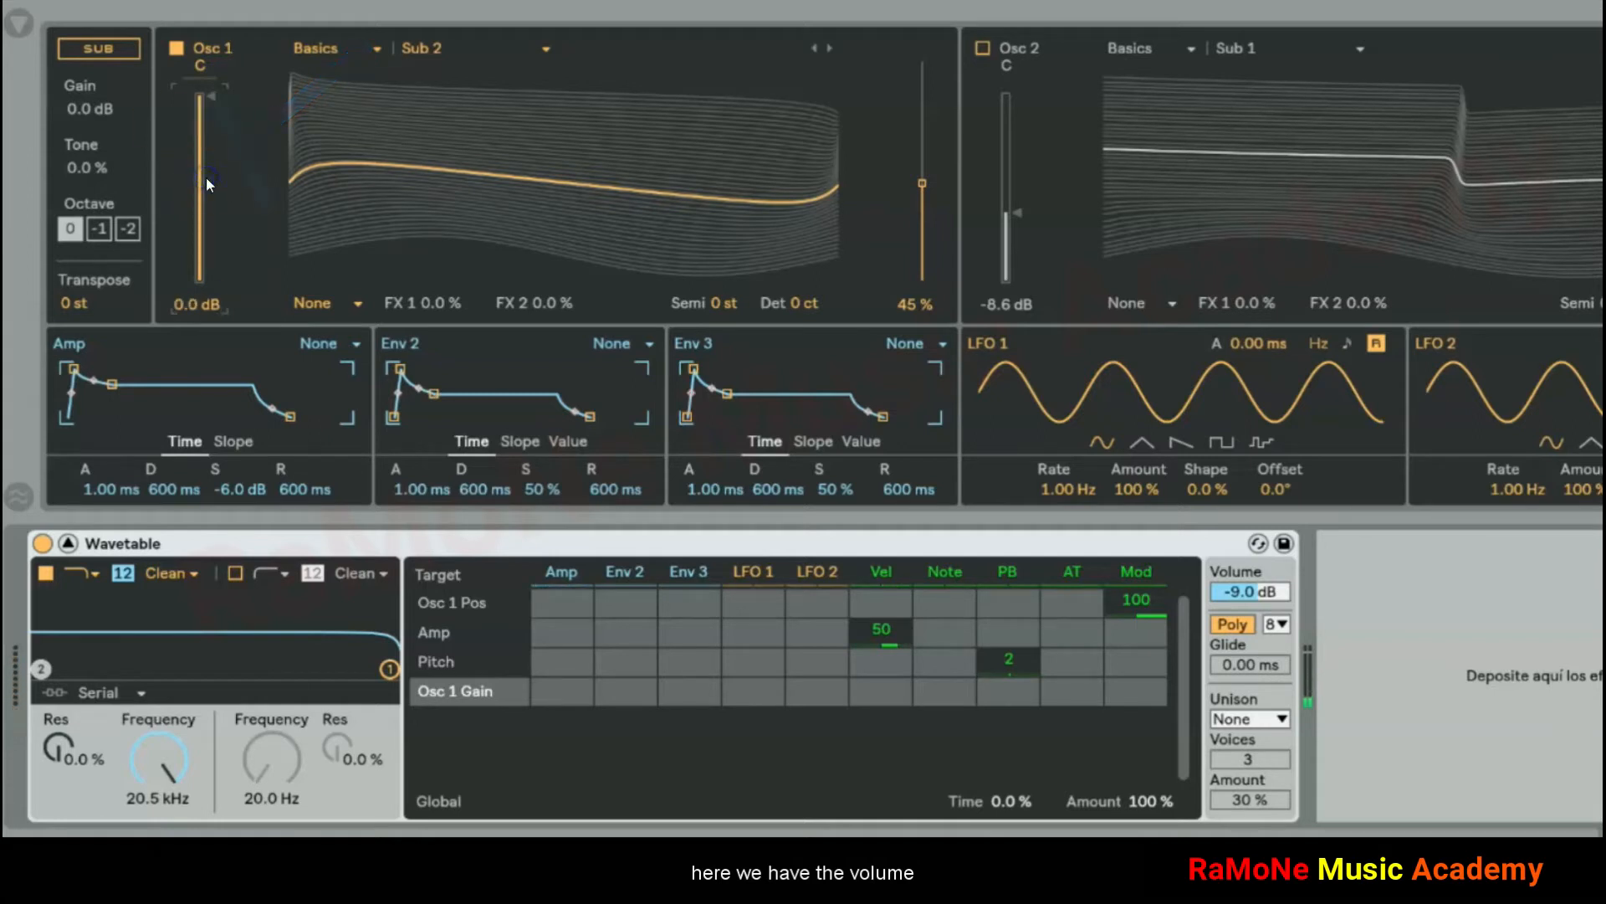
left_click(204, 66)
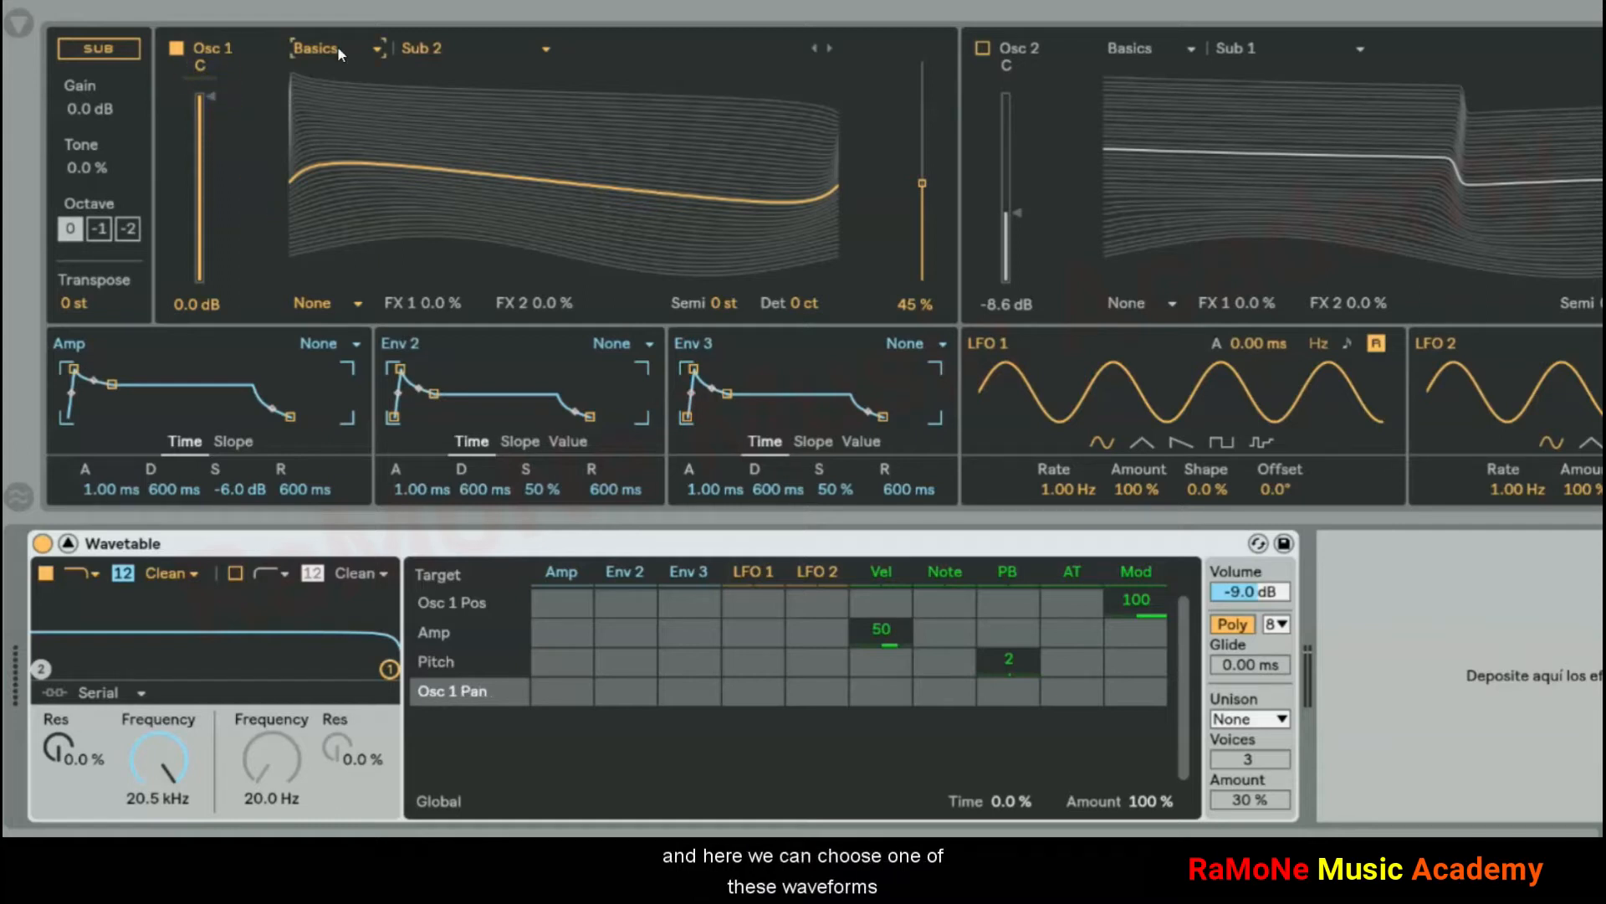
Try the Collection, Complex and Filter wavetable categories for Osc 1 and settle on Formant
left_click(338, 47)
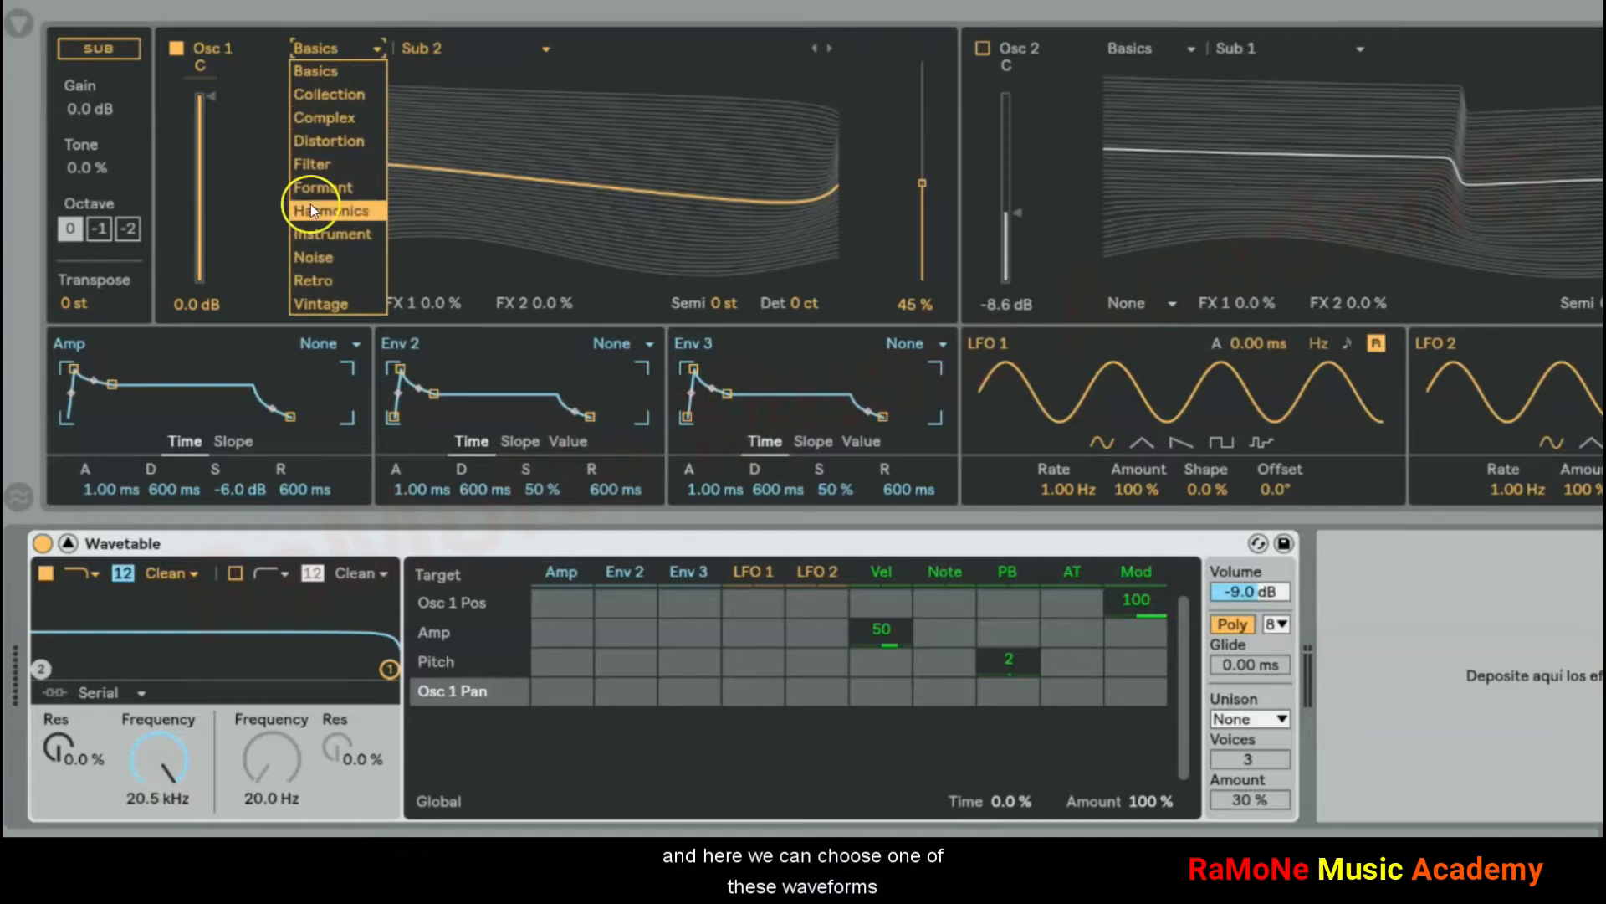
left_click(344, 94)
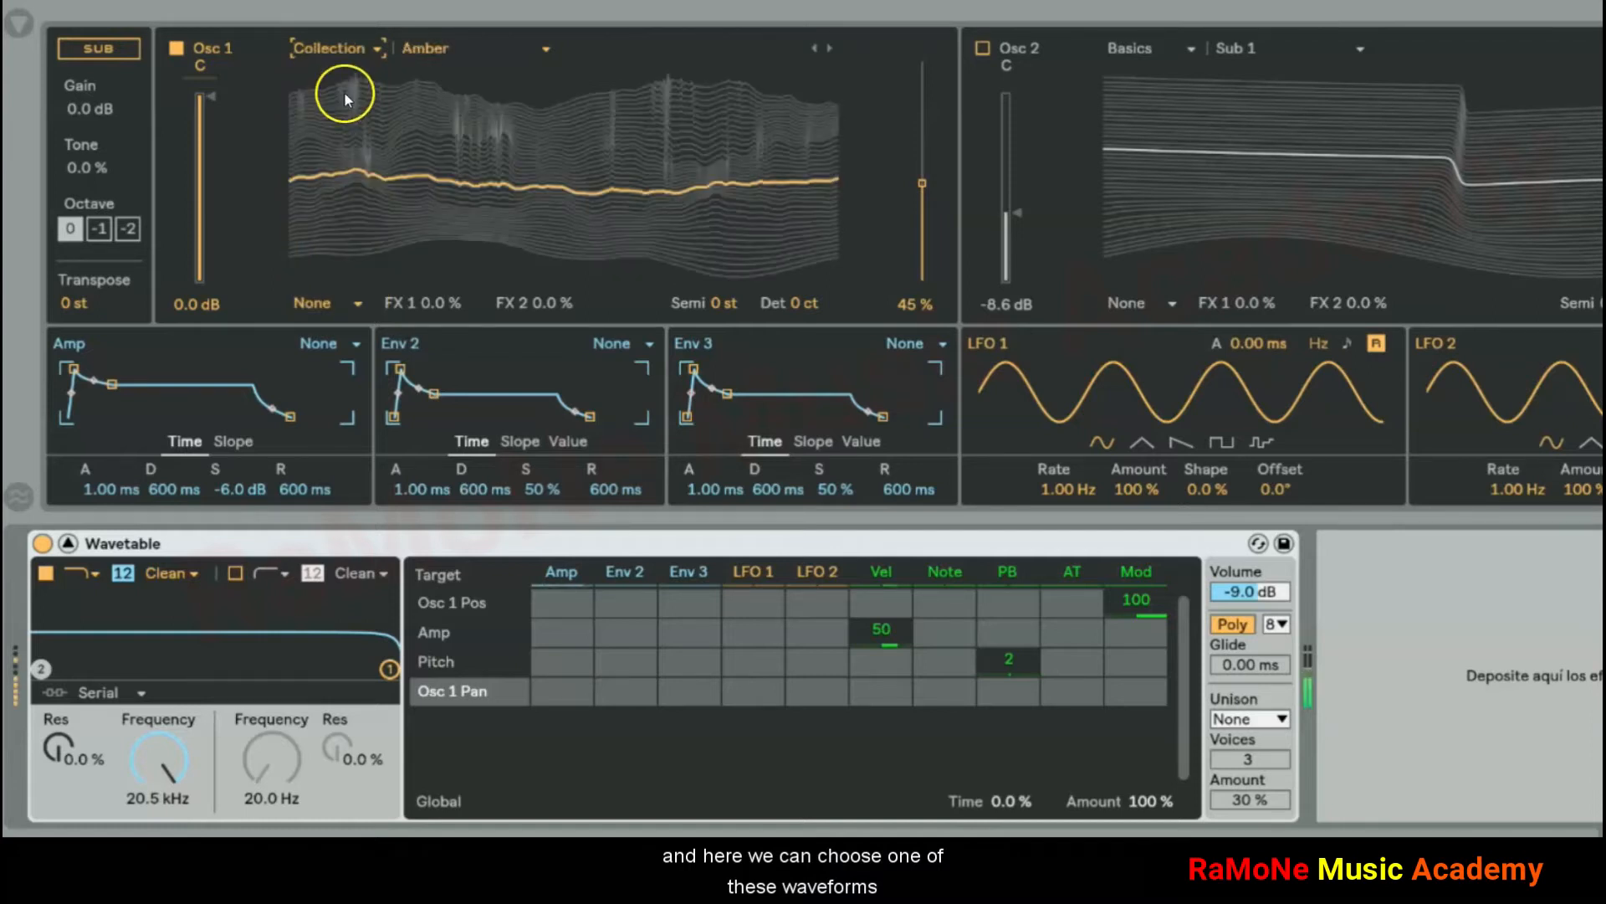
left_click(346, 52)
left_click(347, 107)
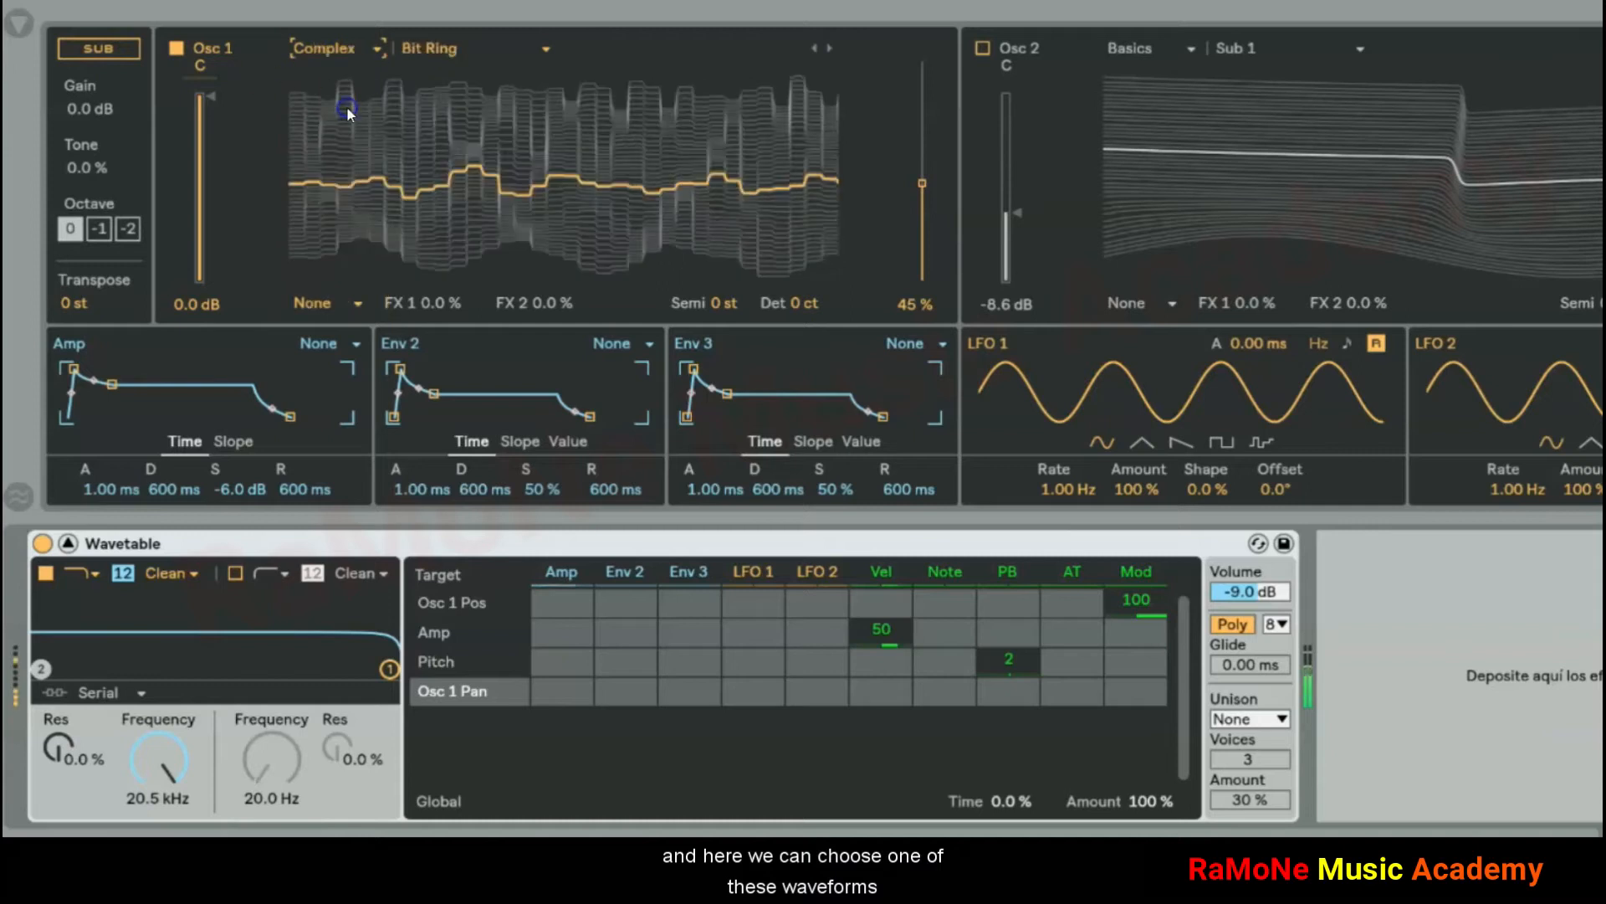
left_click(348, 48)
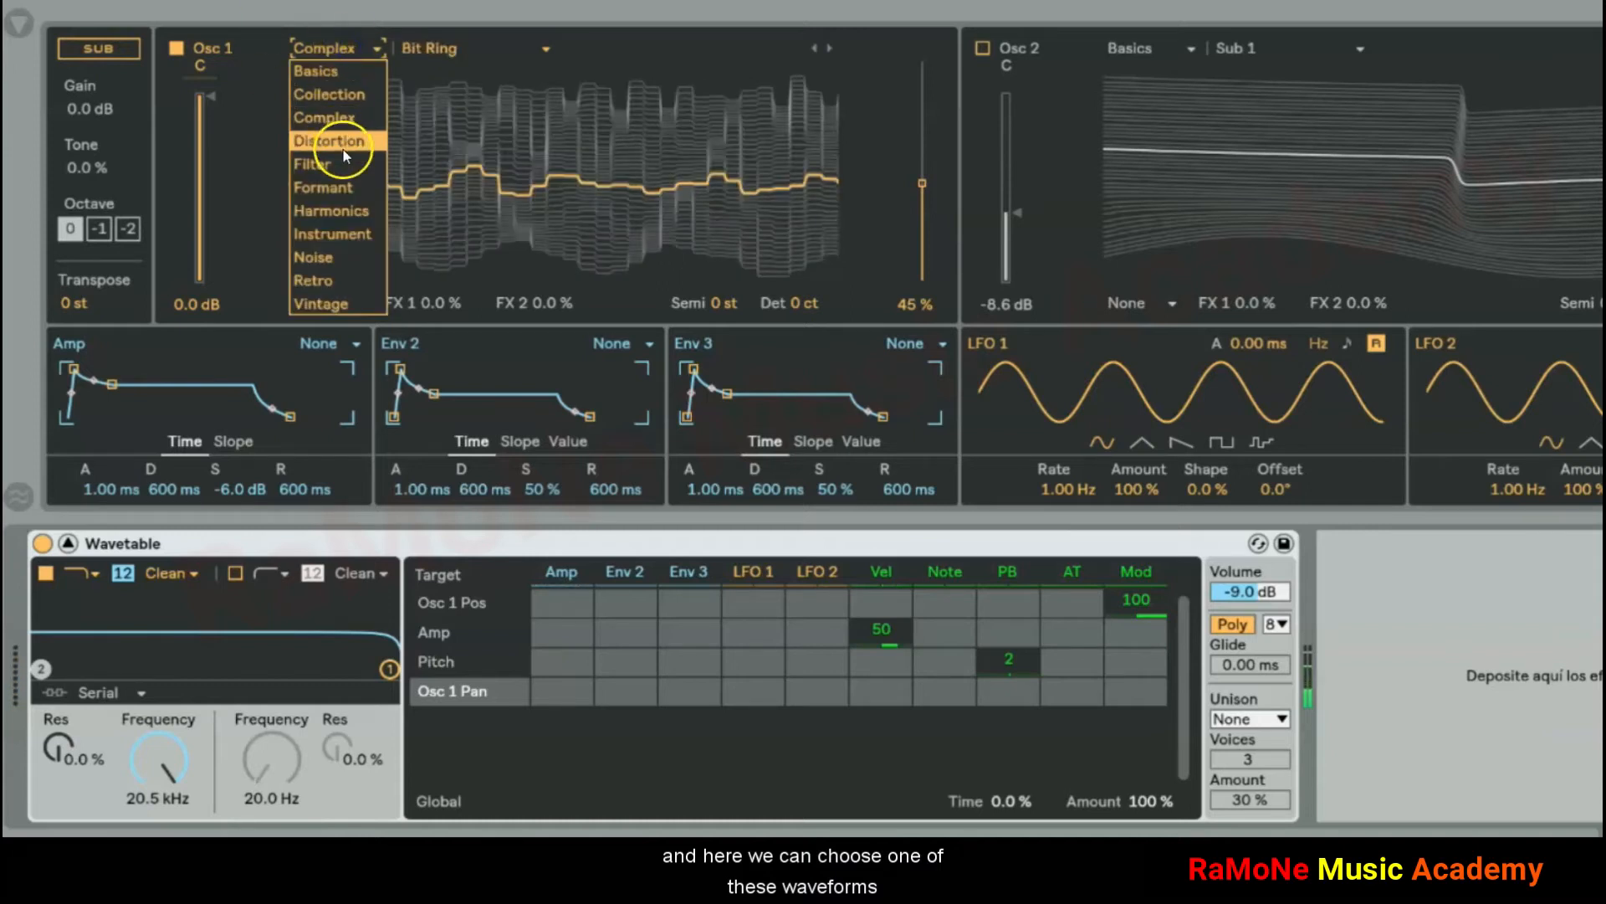
left_click(341, 166)
left_click(344, 47)
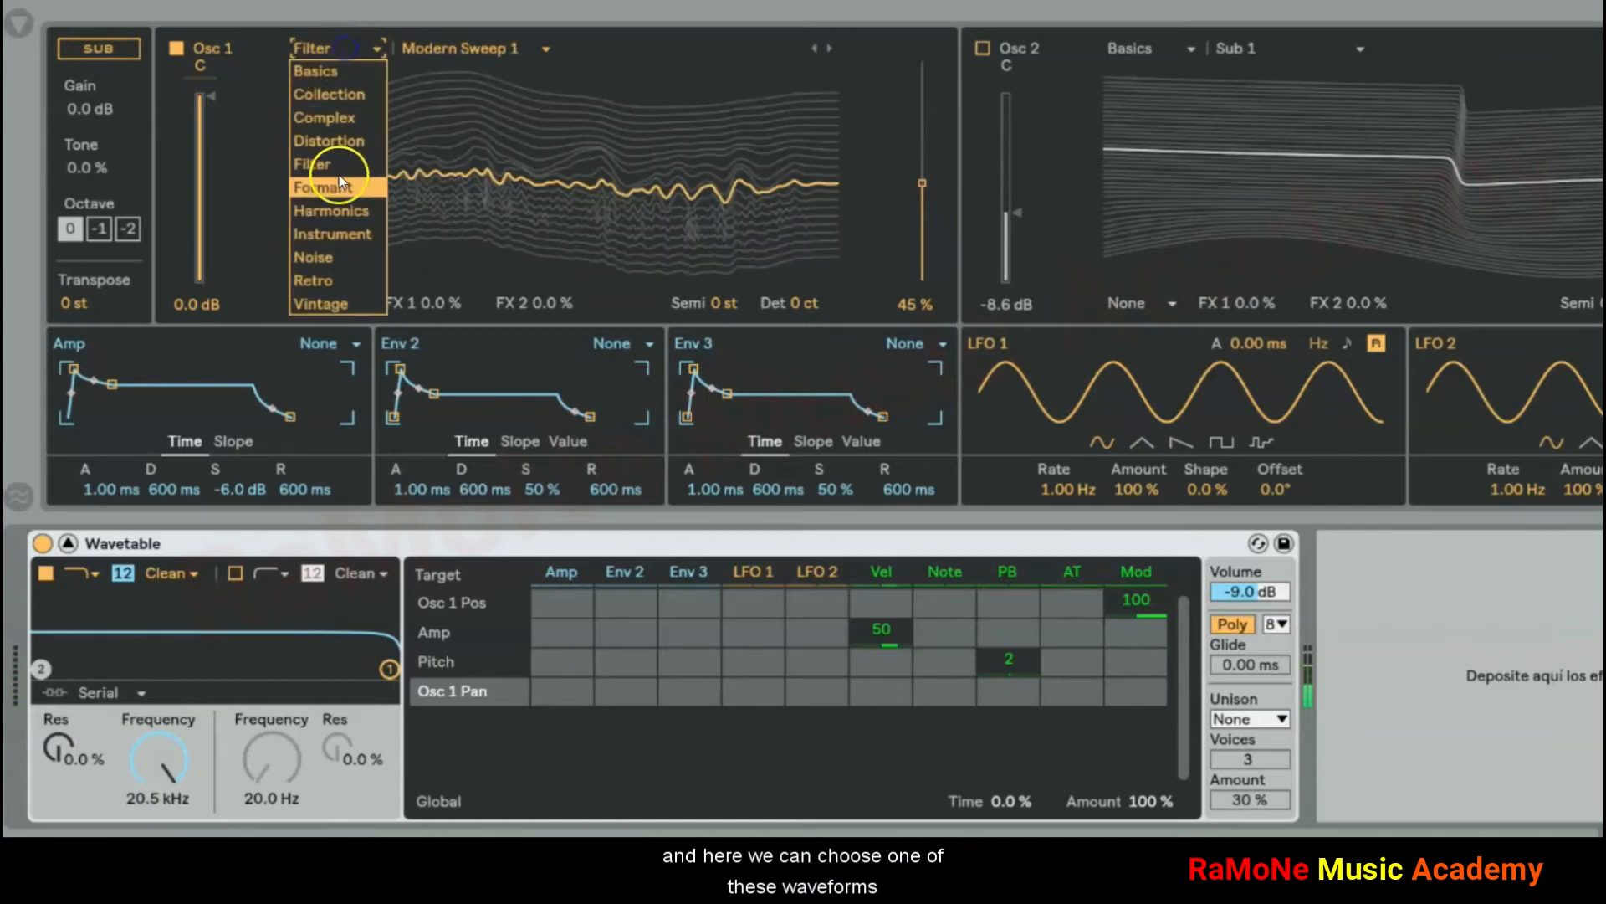
left_click(342, 186)
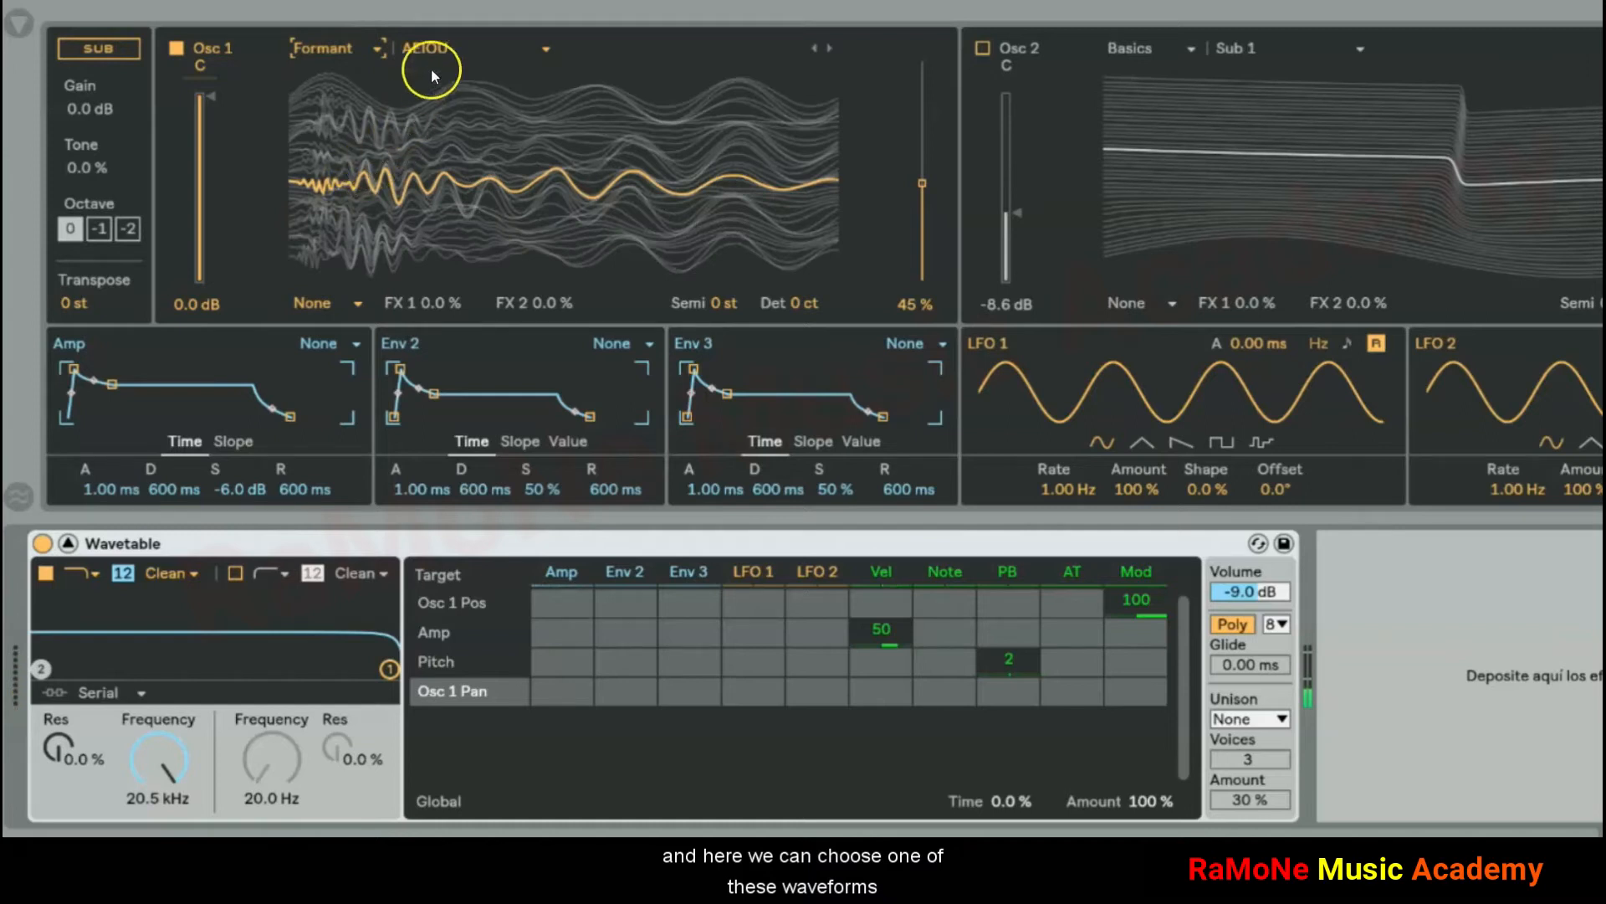
Try the AhOhOoh, Real Voice and Sparkle Form wavetables of the Formant category for Osc 1
left_click(485, 43)
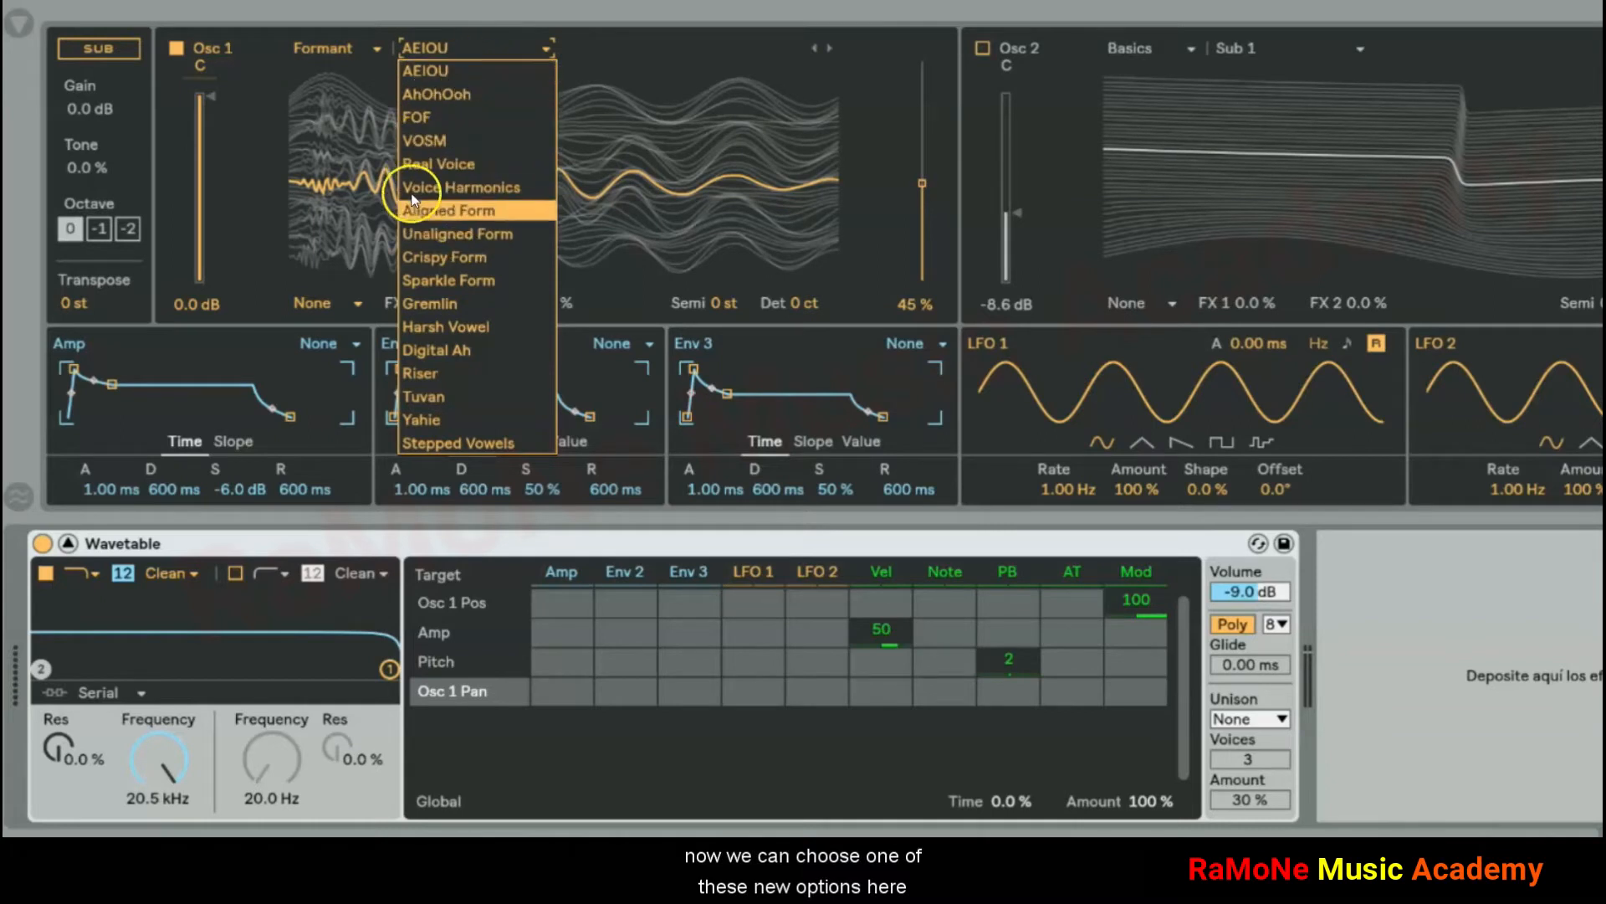
left_click(451, 96)
left_click(484, 51)
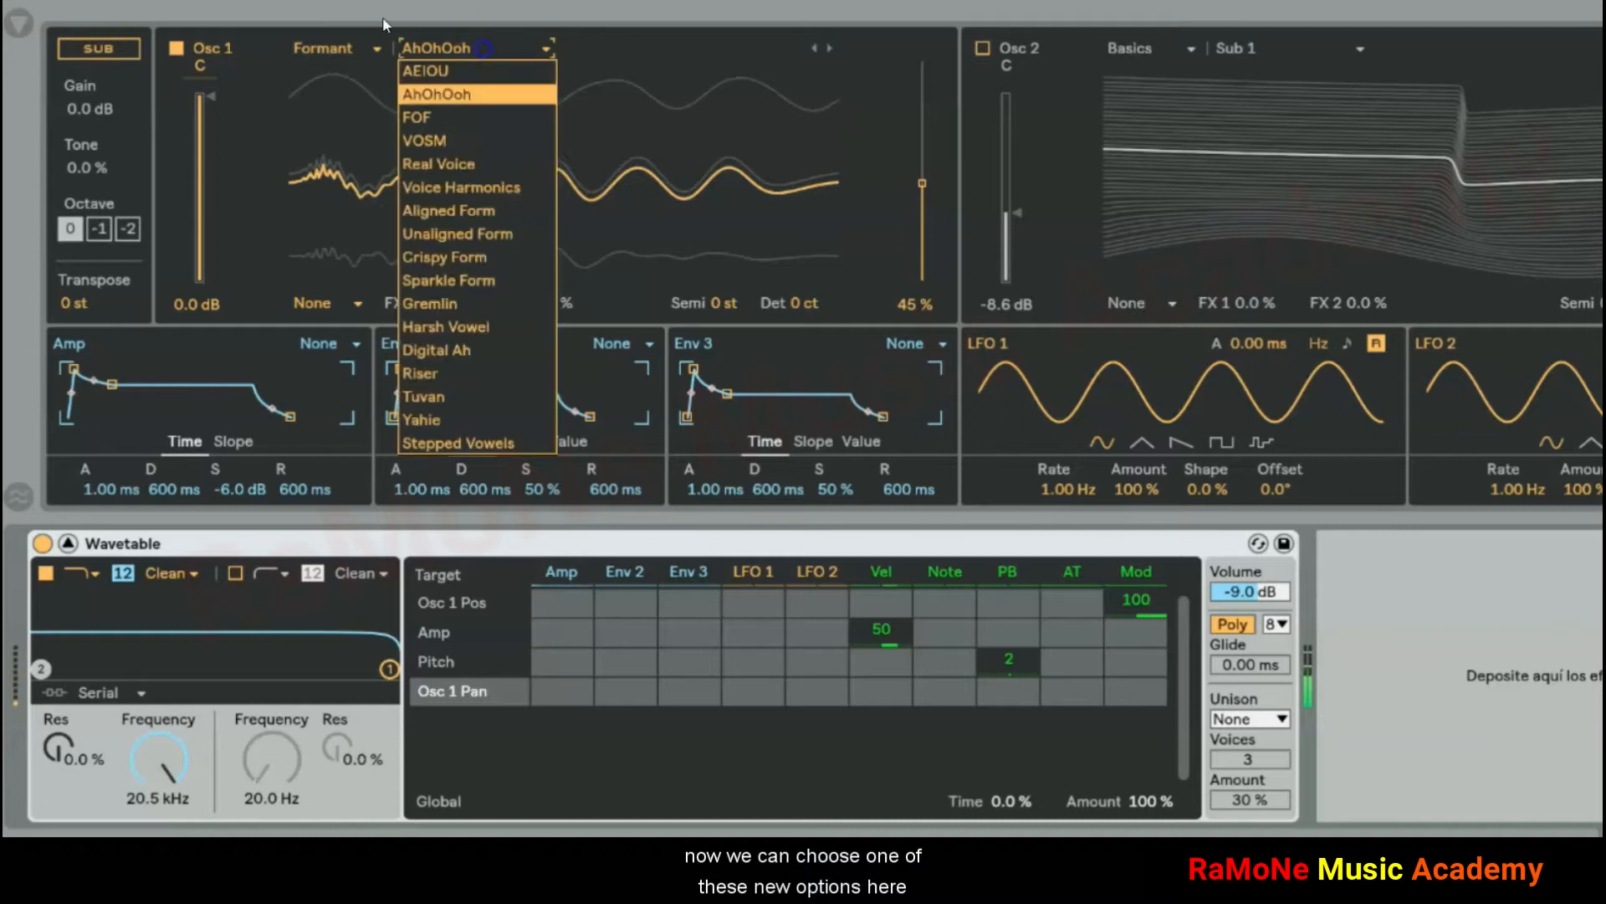
left_click(454, 162)
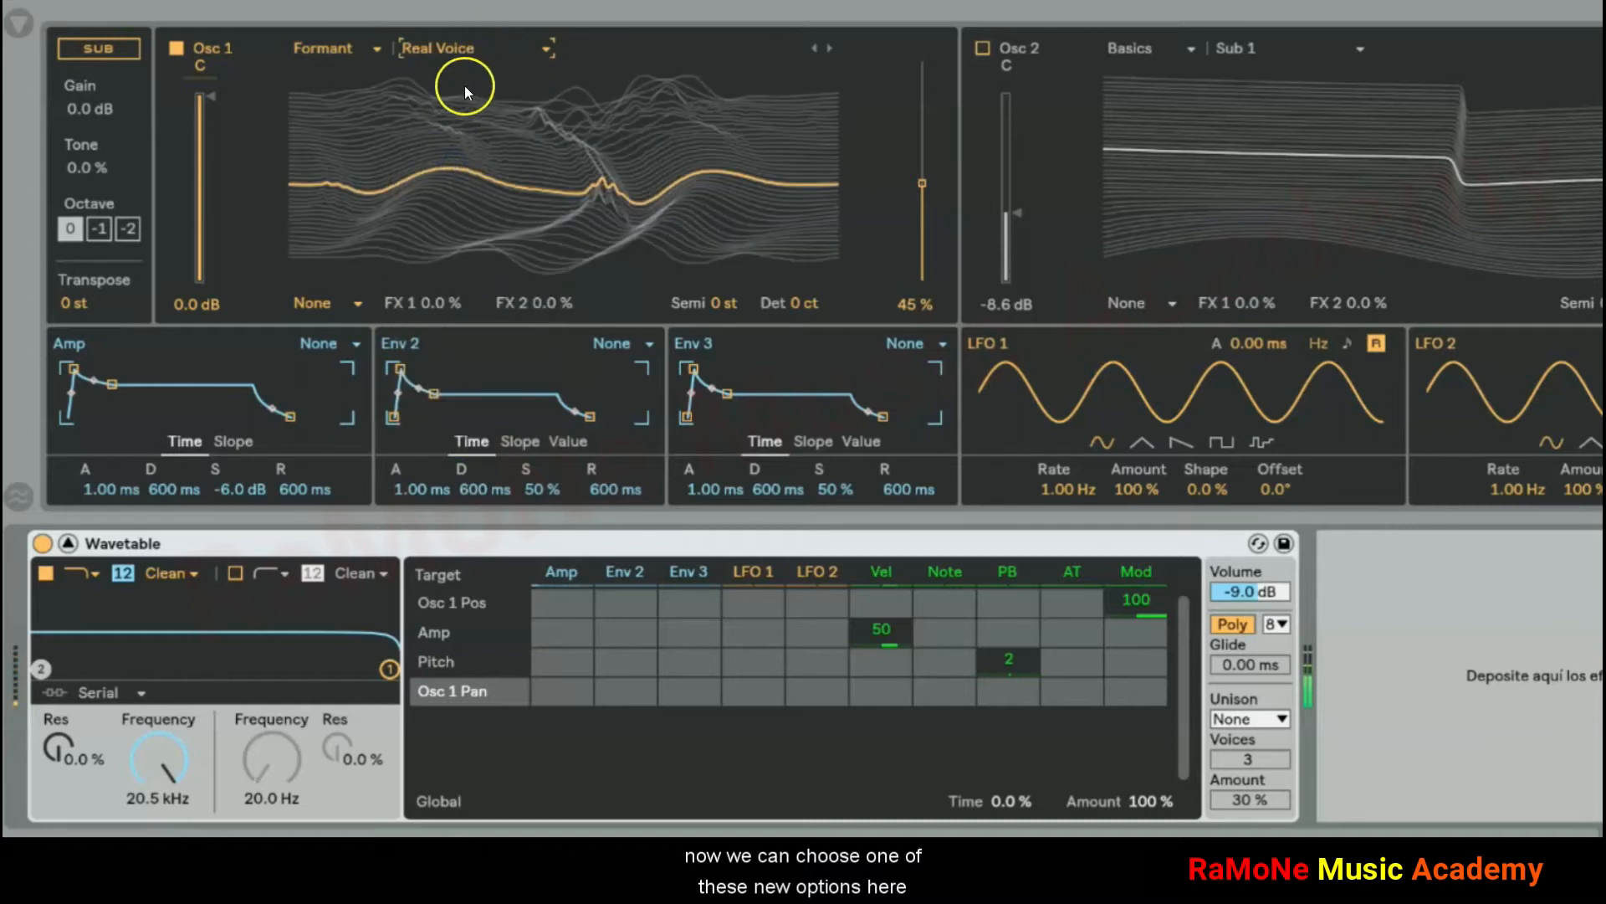
left_click(457, 50)
left_click(448, 276)
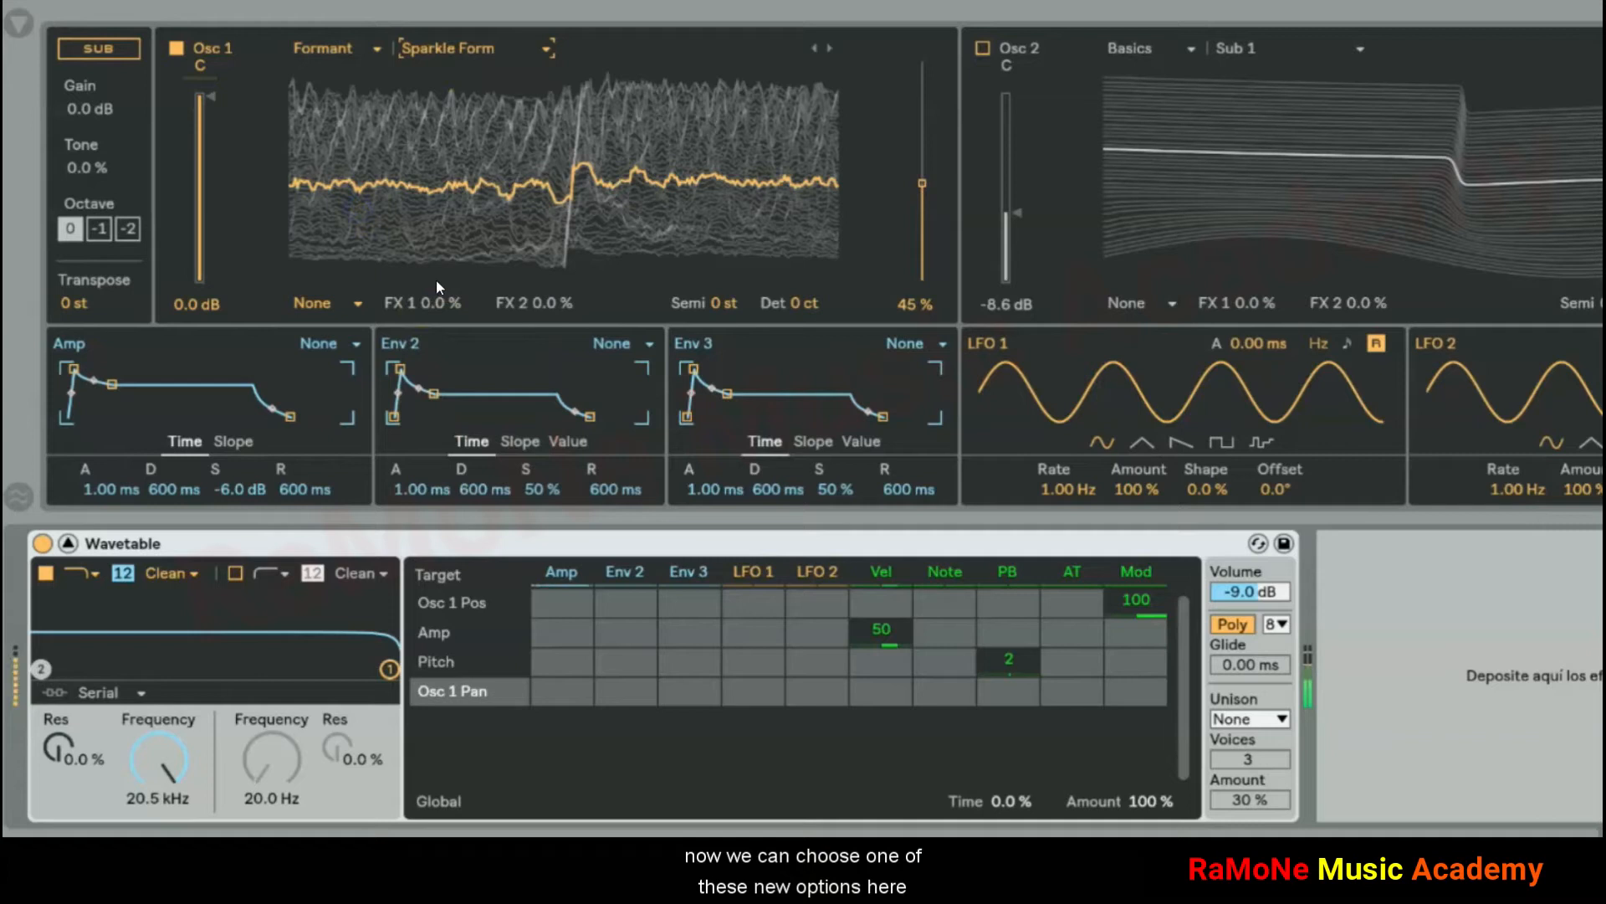
Switch Osc 1 to the Collection category, try its Charcoal wavetable and choose Cobalt
left_click(331, 48)
left_click(333, 97)
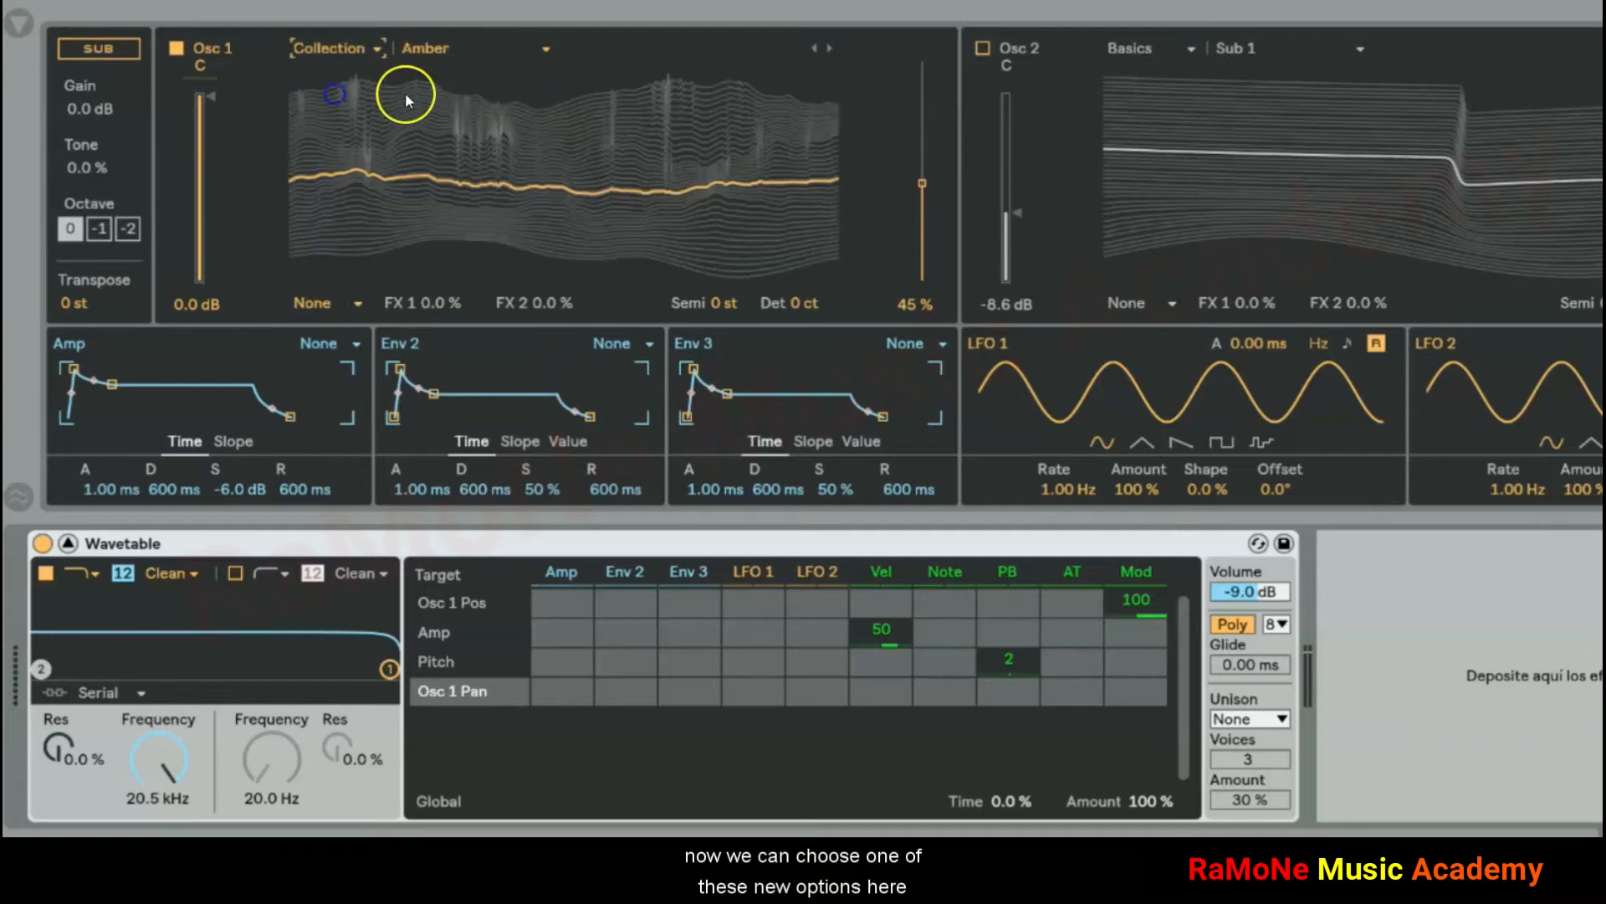
left_click(475, 52)
left_click(459, 130)
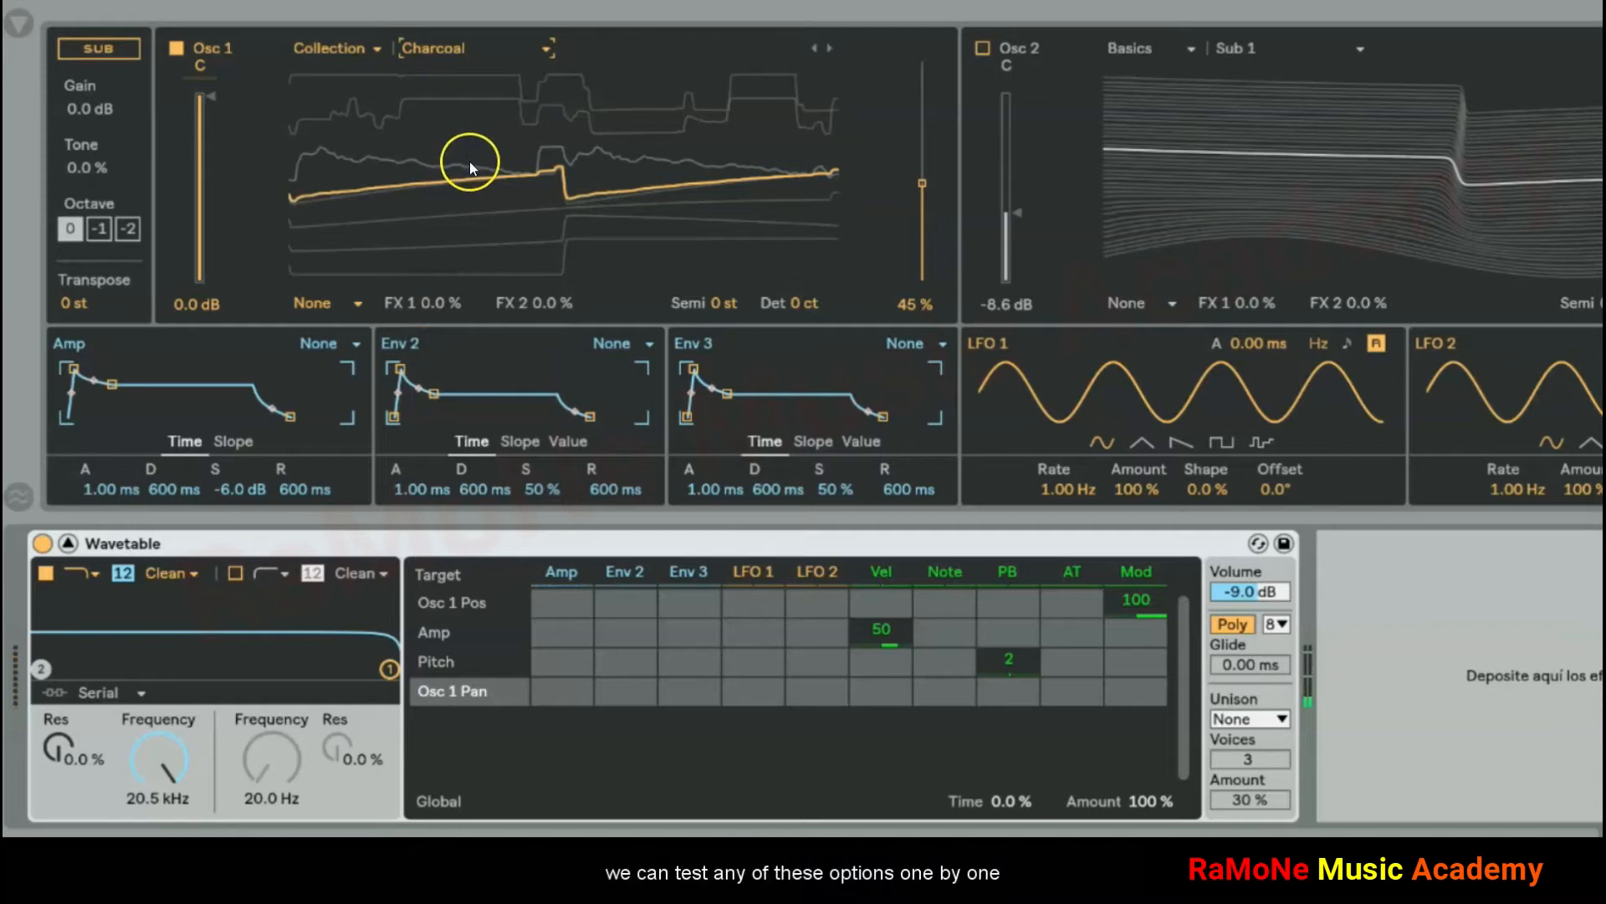
left_click(548, 52)
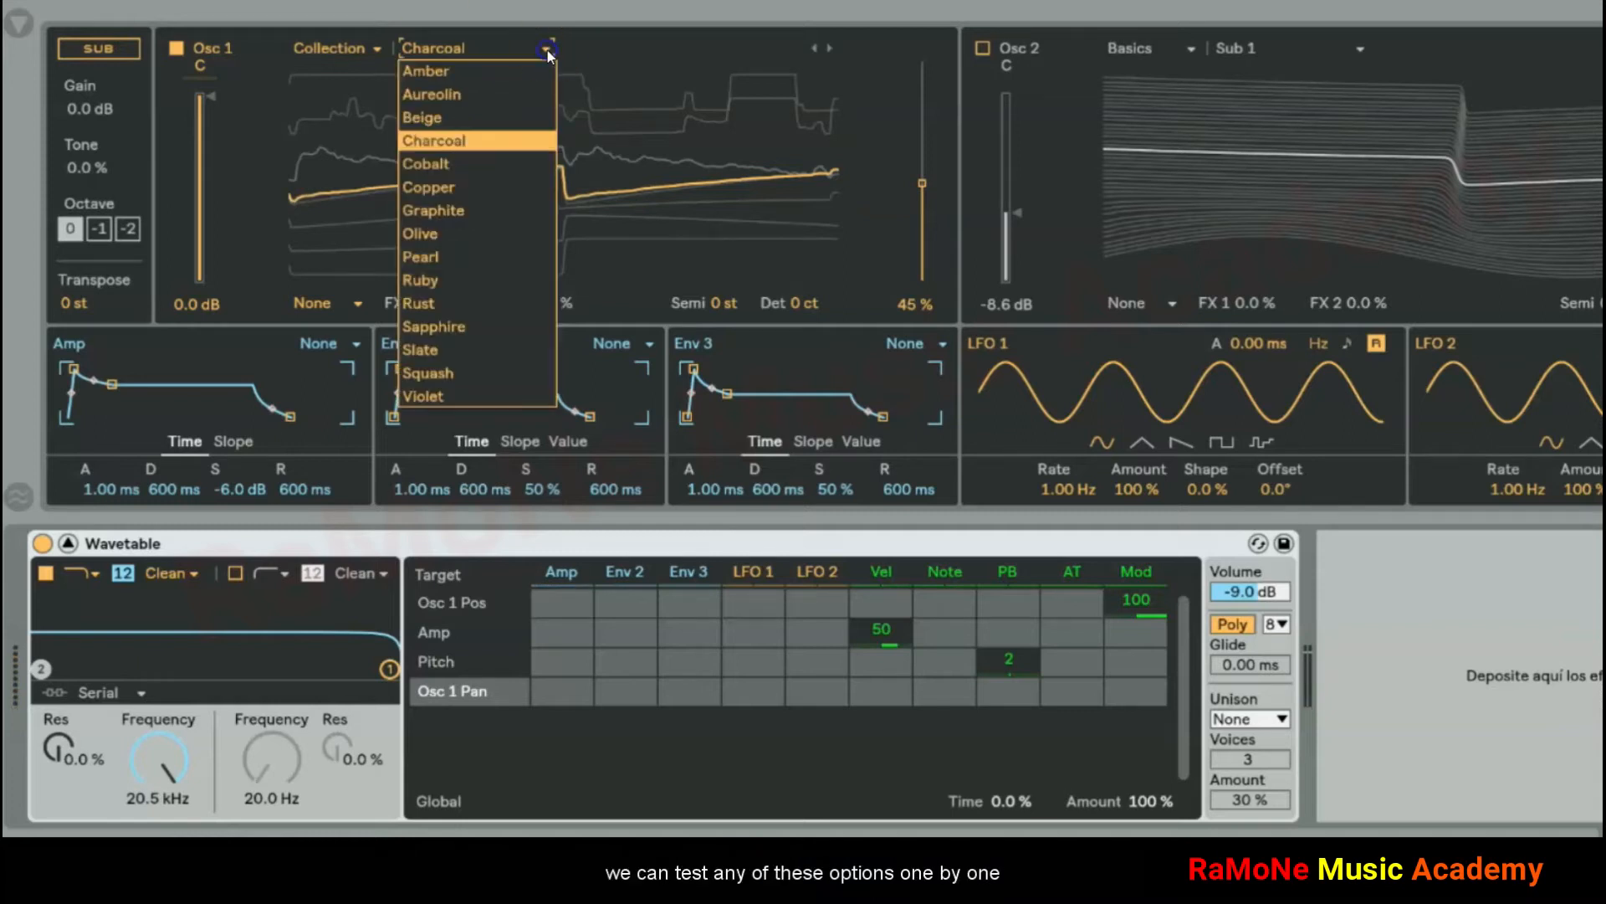
left_click(482, 166)
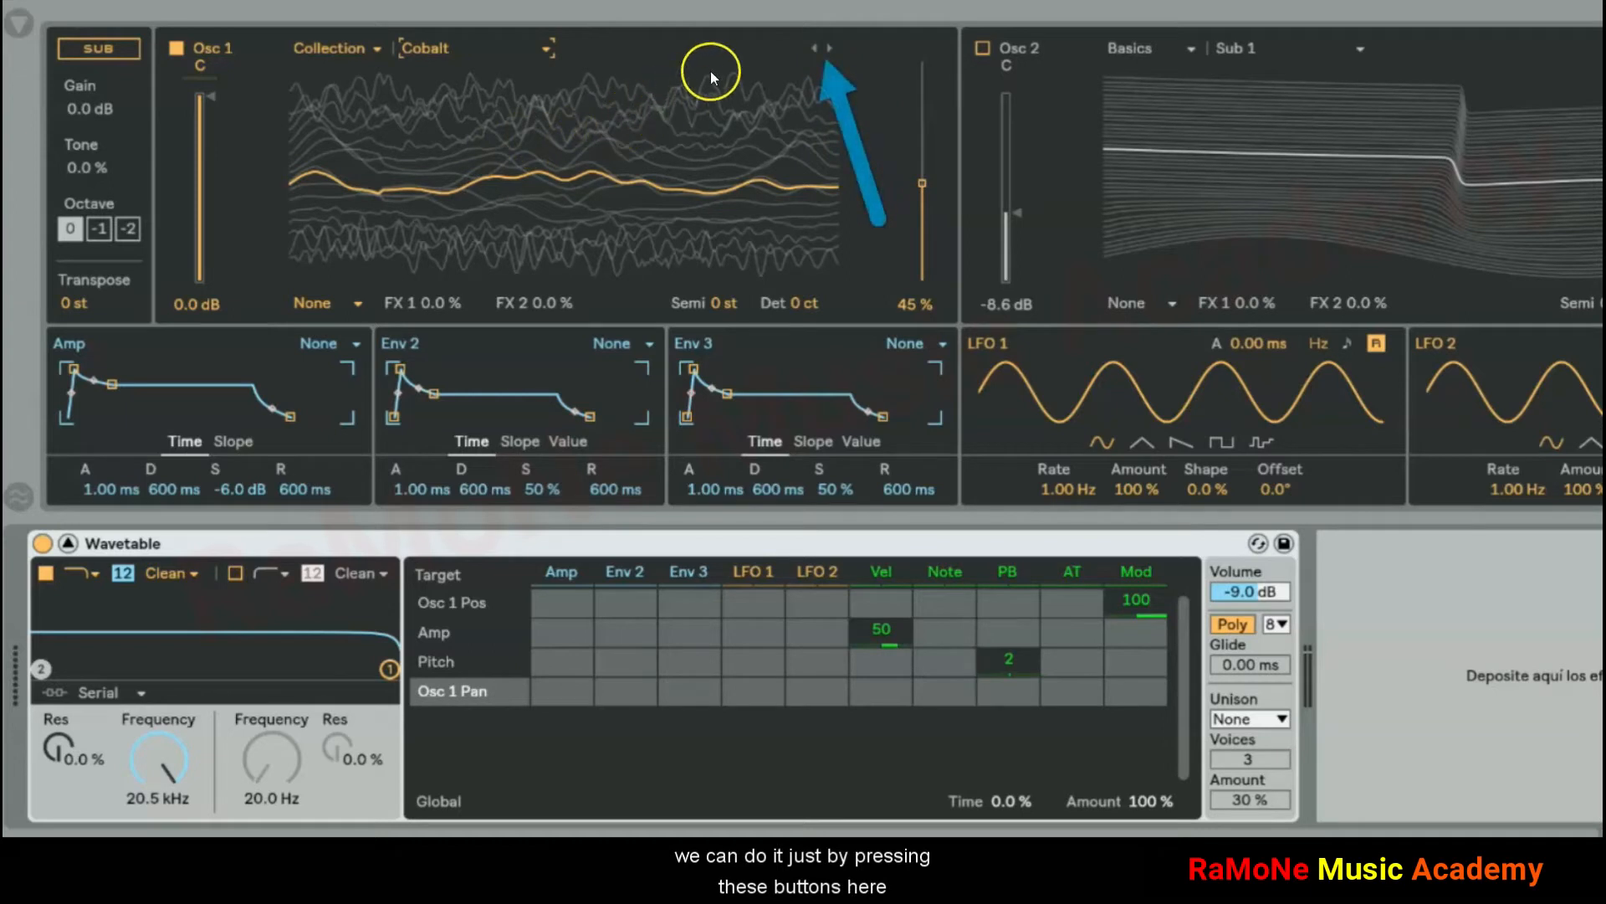
Step Osc 1 three wavetables forward in the Collection category and back again to Charcoal
left_click(830, 48)
left_click(830, 50)
left_click(828, 50)
left_click(812, 48)
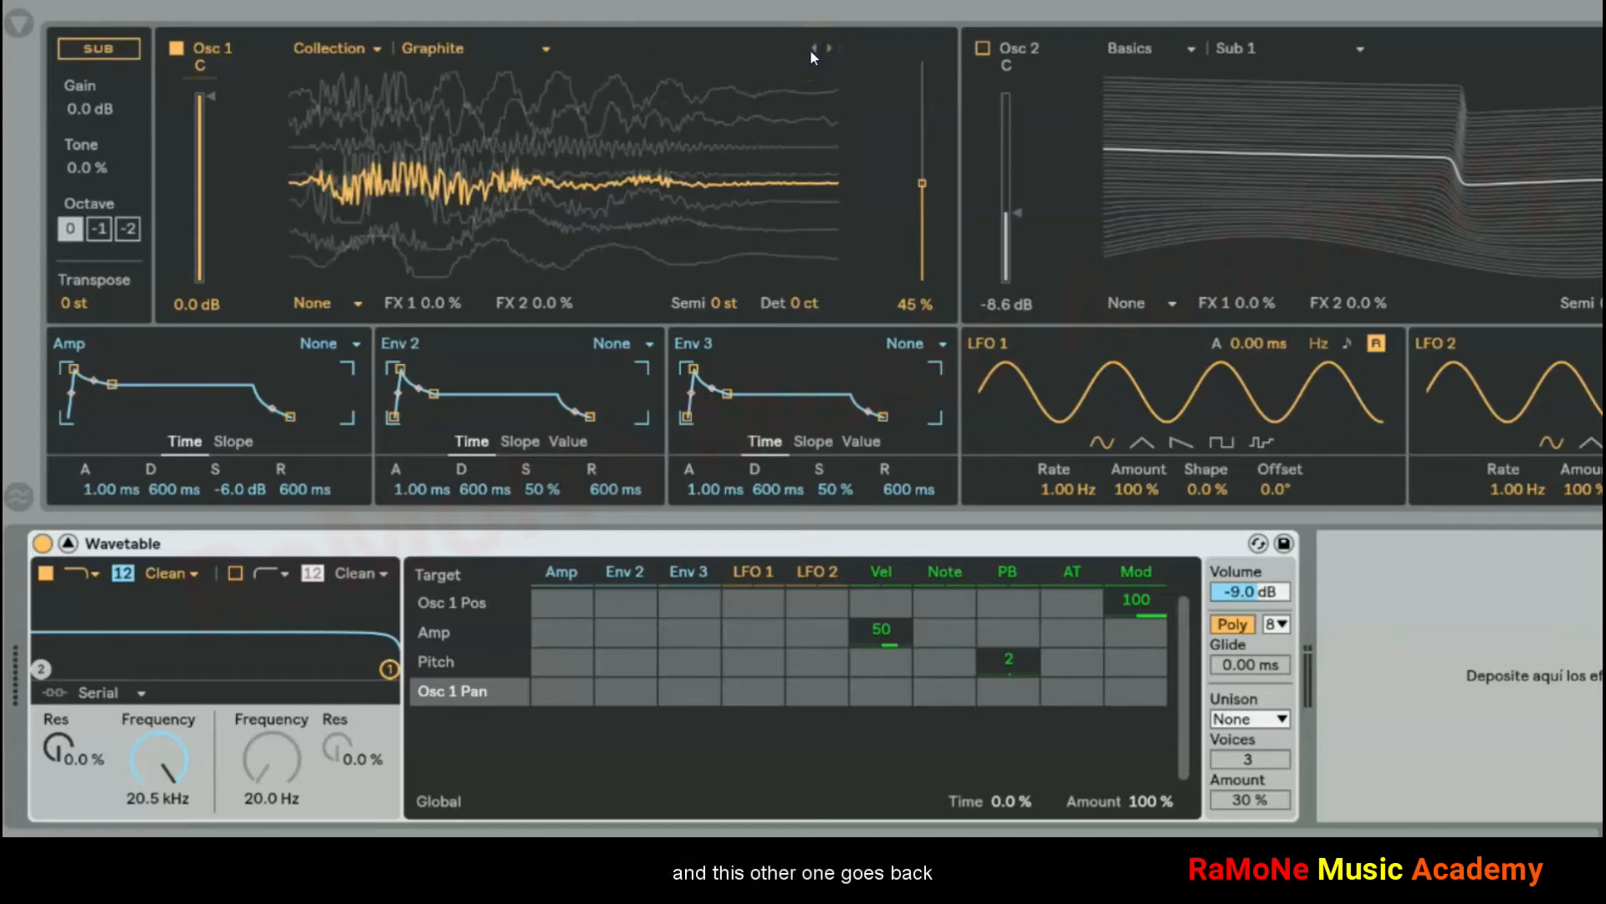
left_click(811, 49)
left_click(811, 48)
left_click(811, 48)
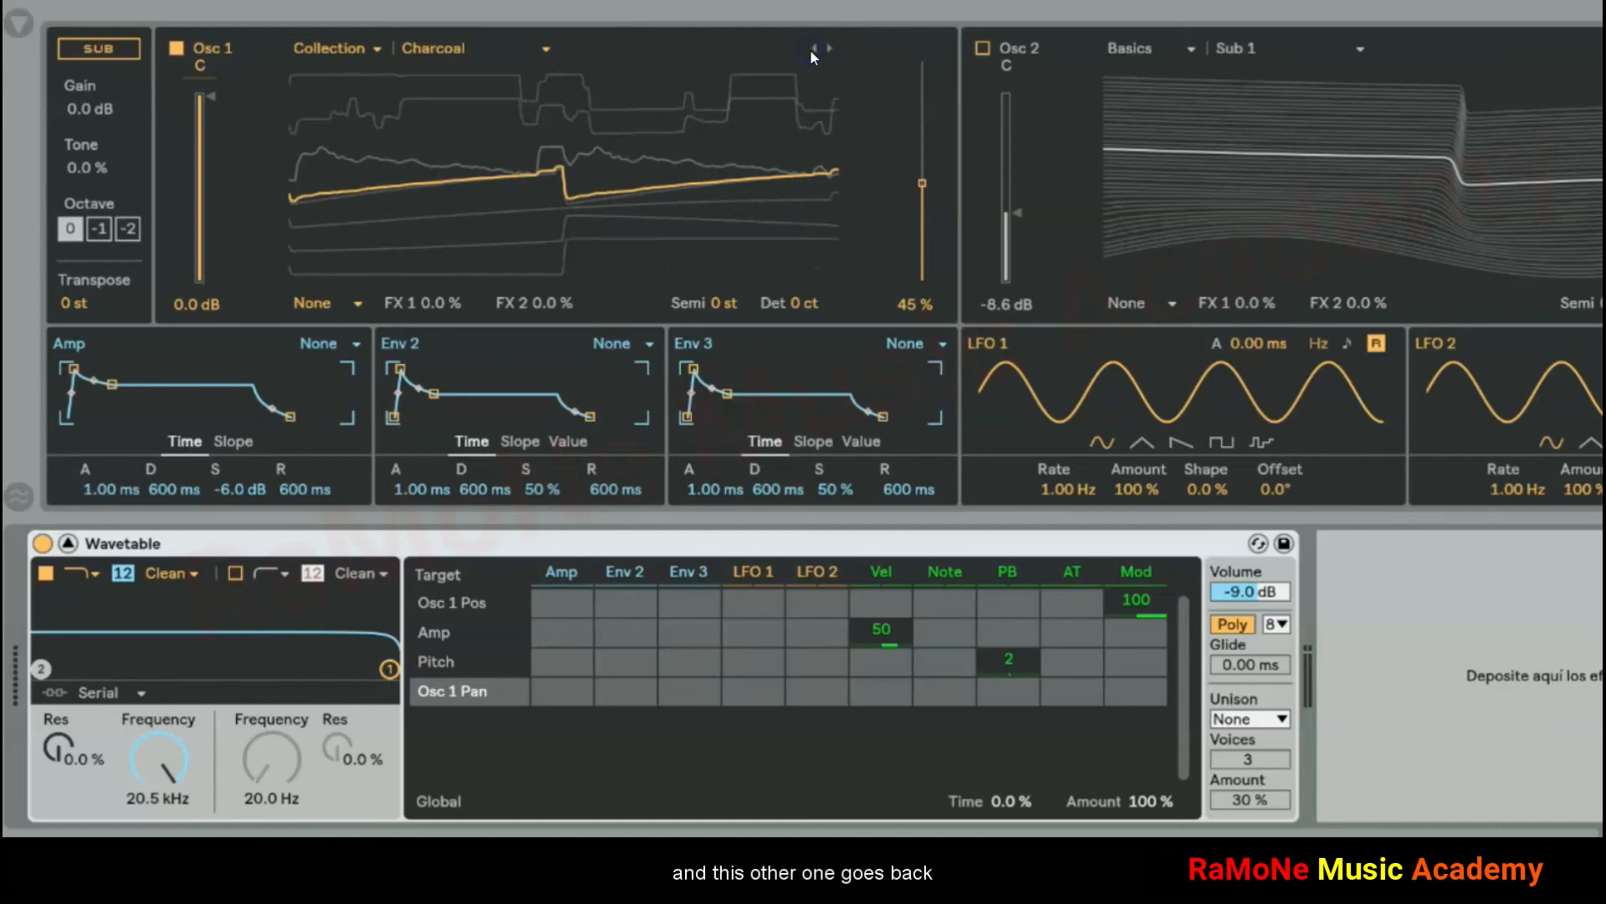
Step Osc 1 forward through the remaining Collection wavetables to Bitten Filter in Complex, and back one to Bitkart
left_click(832, 48)
left_click(832, 49)
left_click(833, 48)
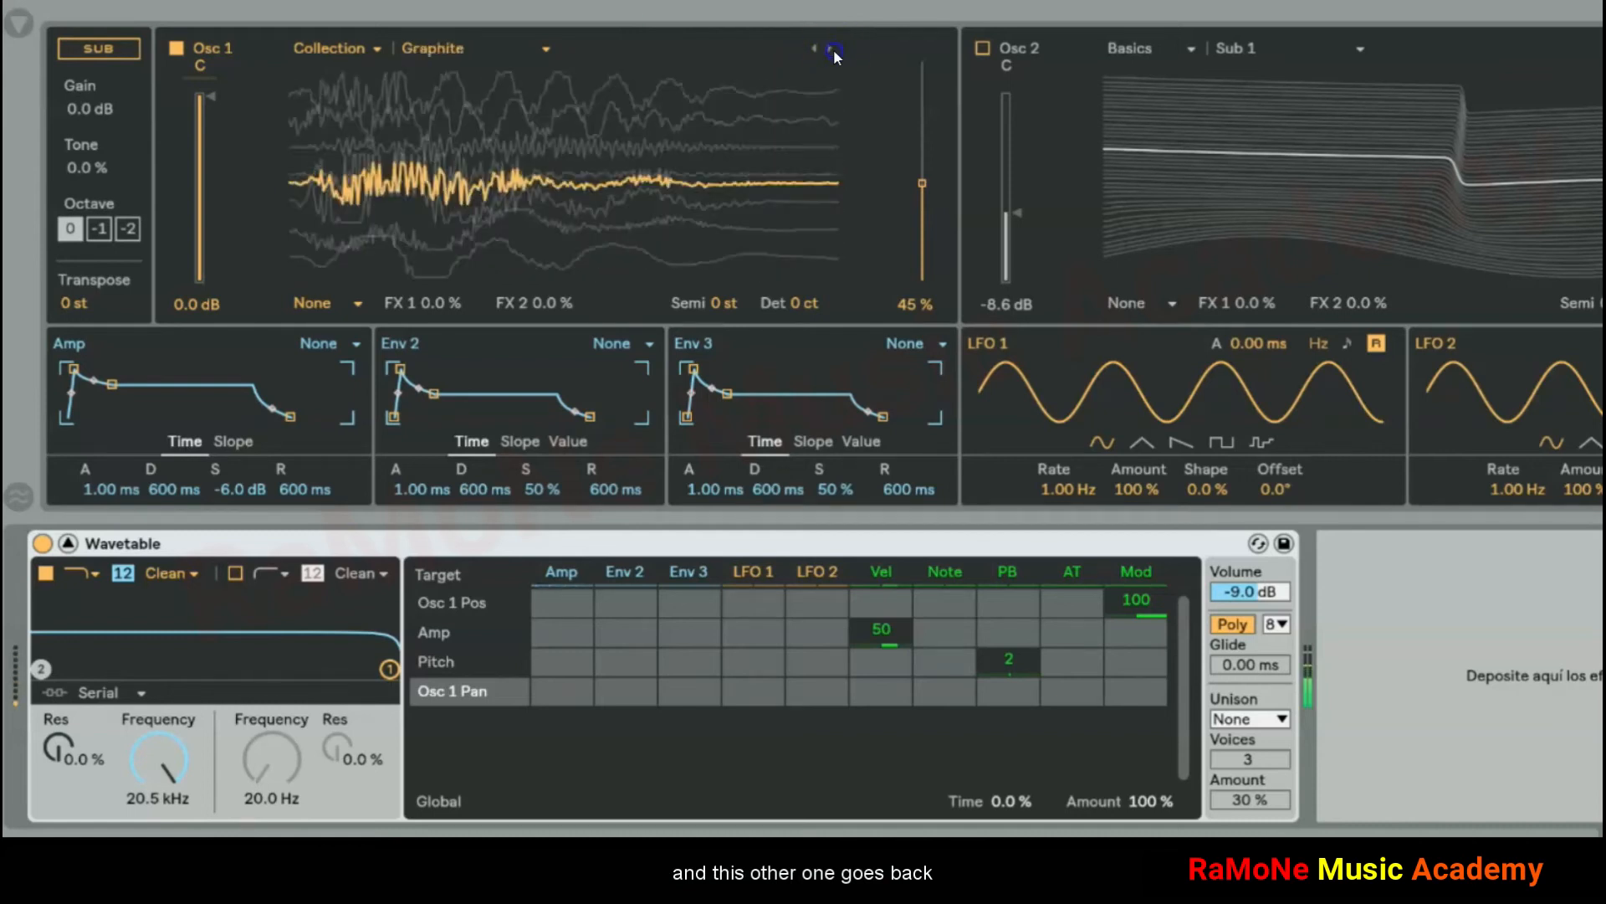
left_click(833, 49)
left_click(832, 49)
left_click(832, 48)
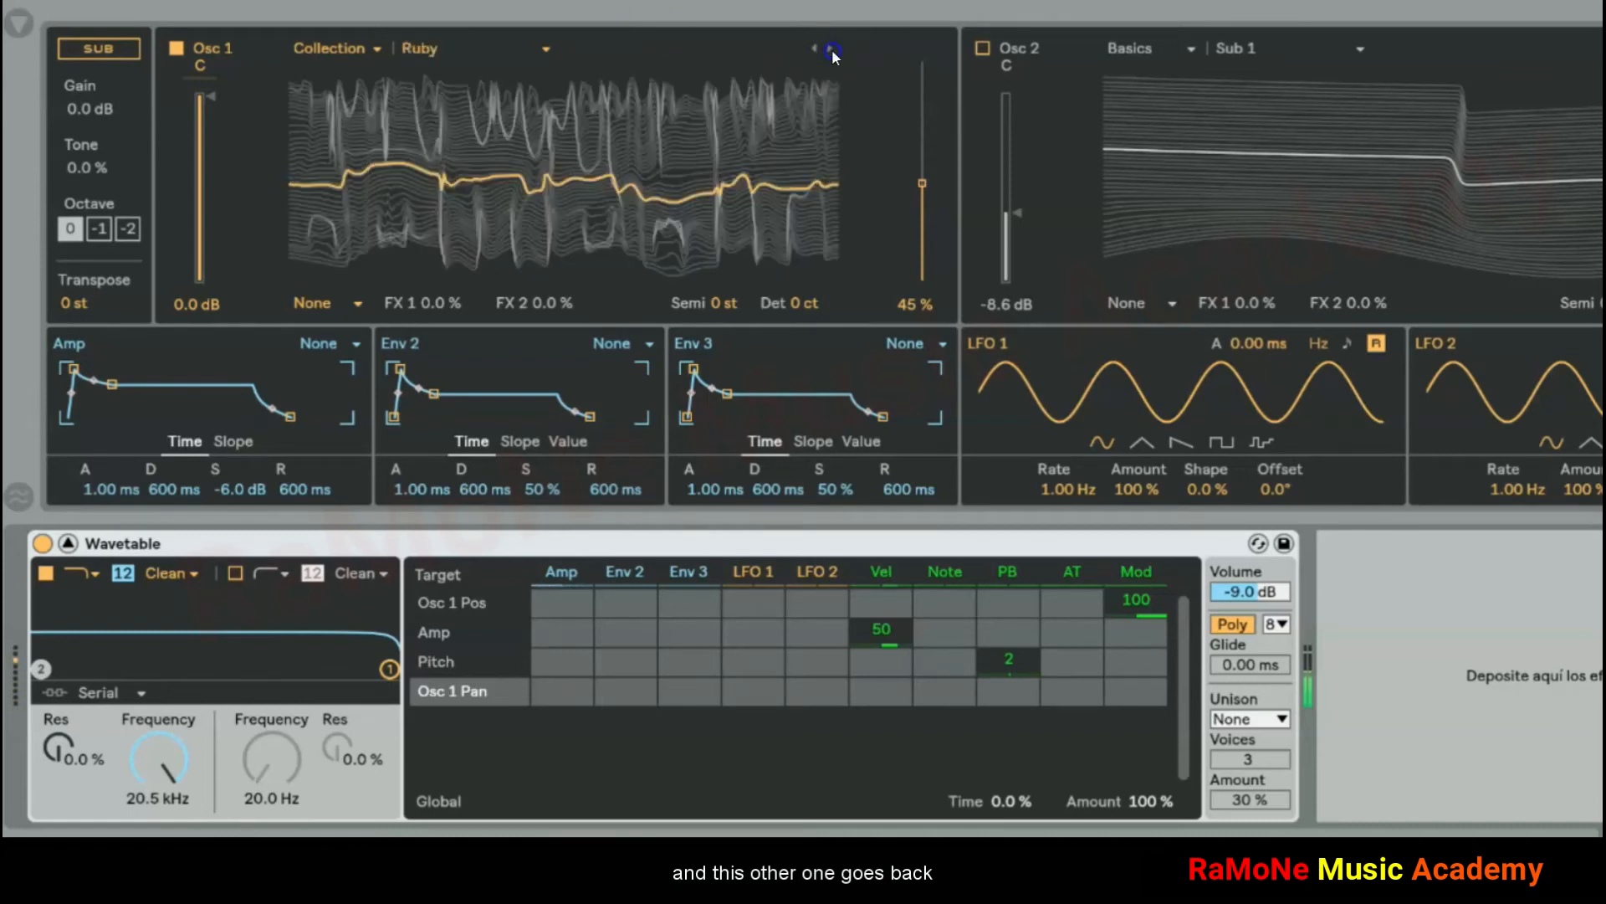
left_click(831, 48)
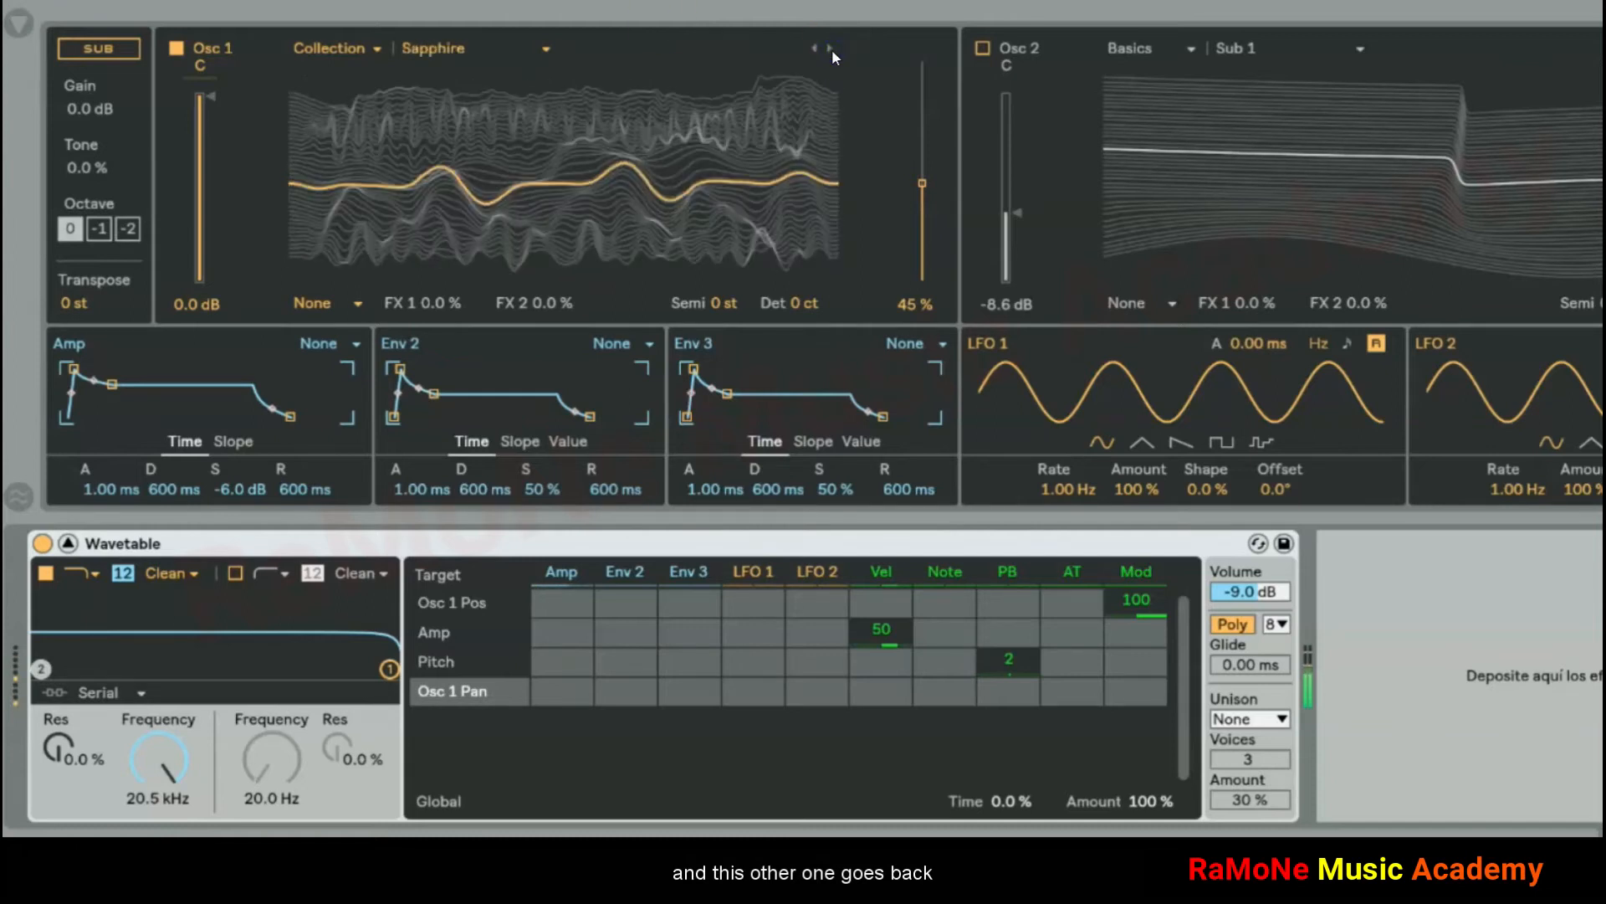
left_click(832, 49)
left_click(832, 49)
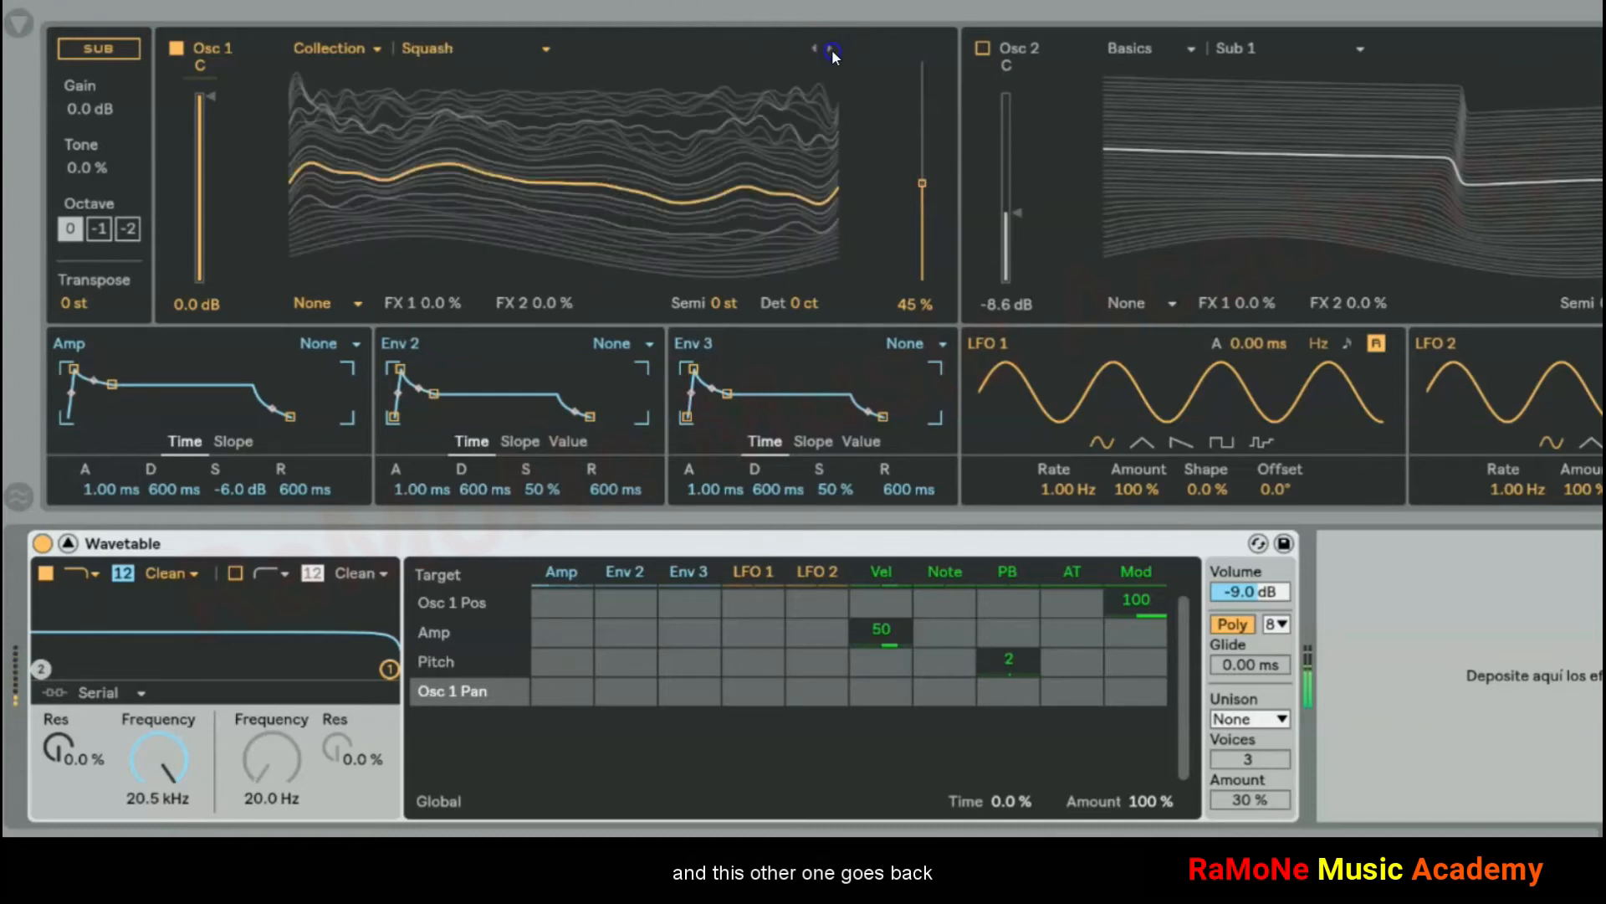
left_click(832, 49)
left_click(831, 49)
left_click(832, 48)
left_click(831, 49)
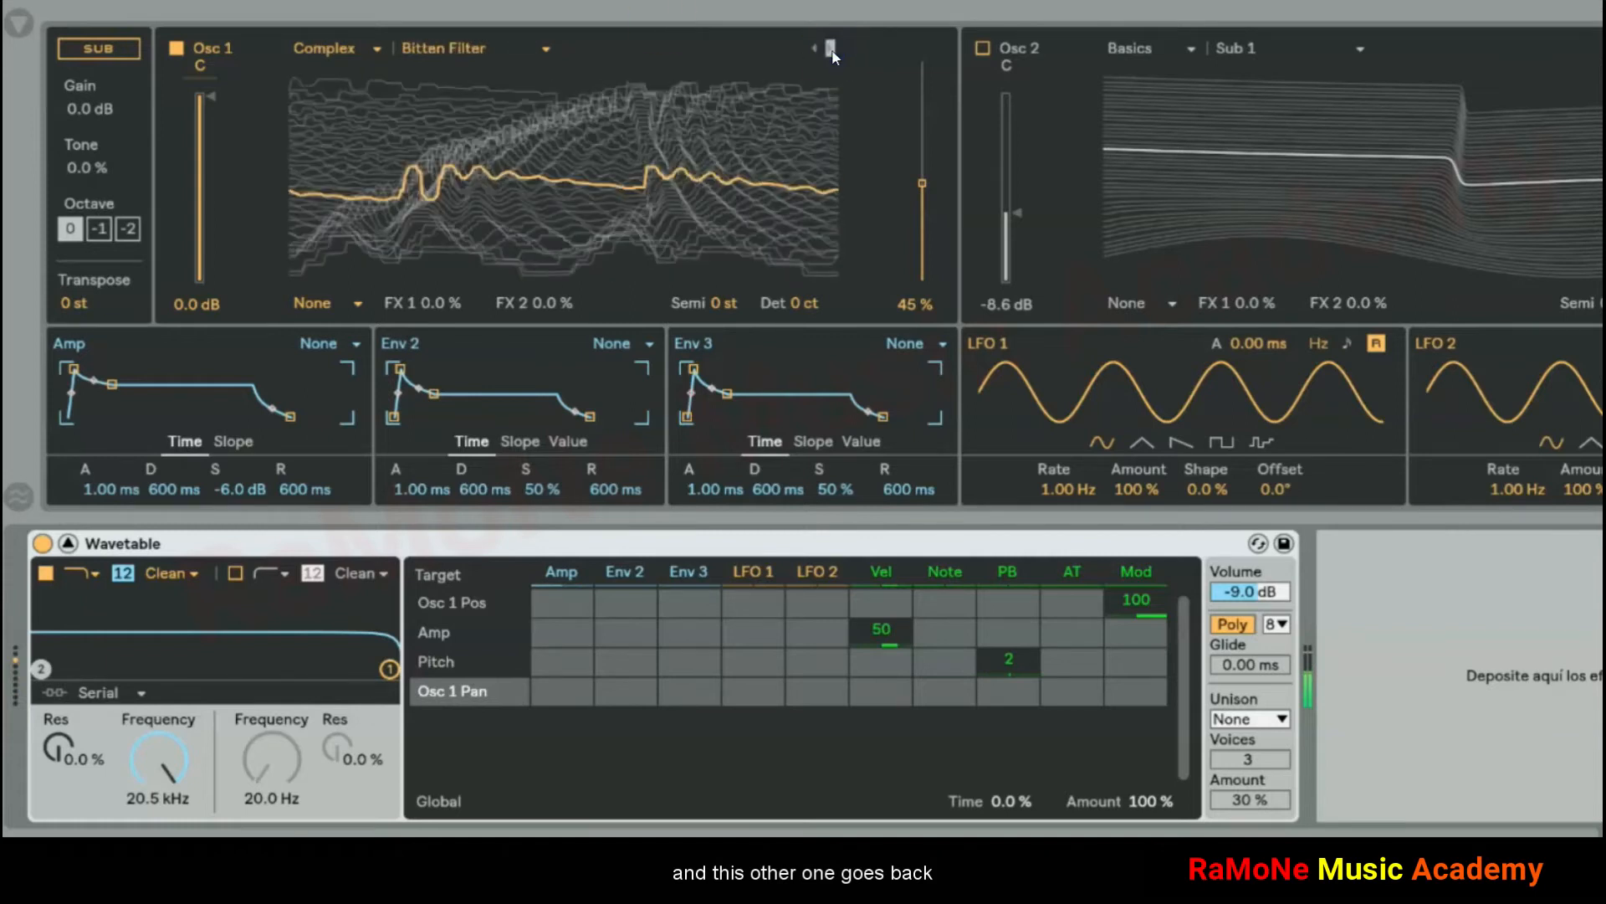
left_click(814, 49)
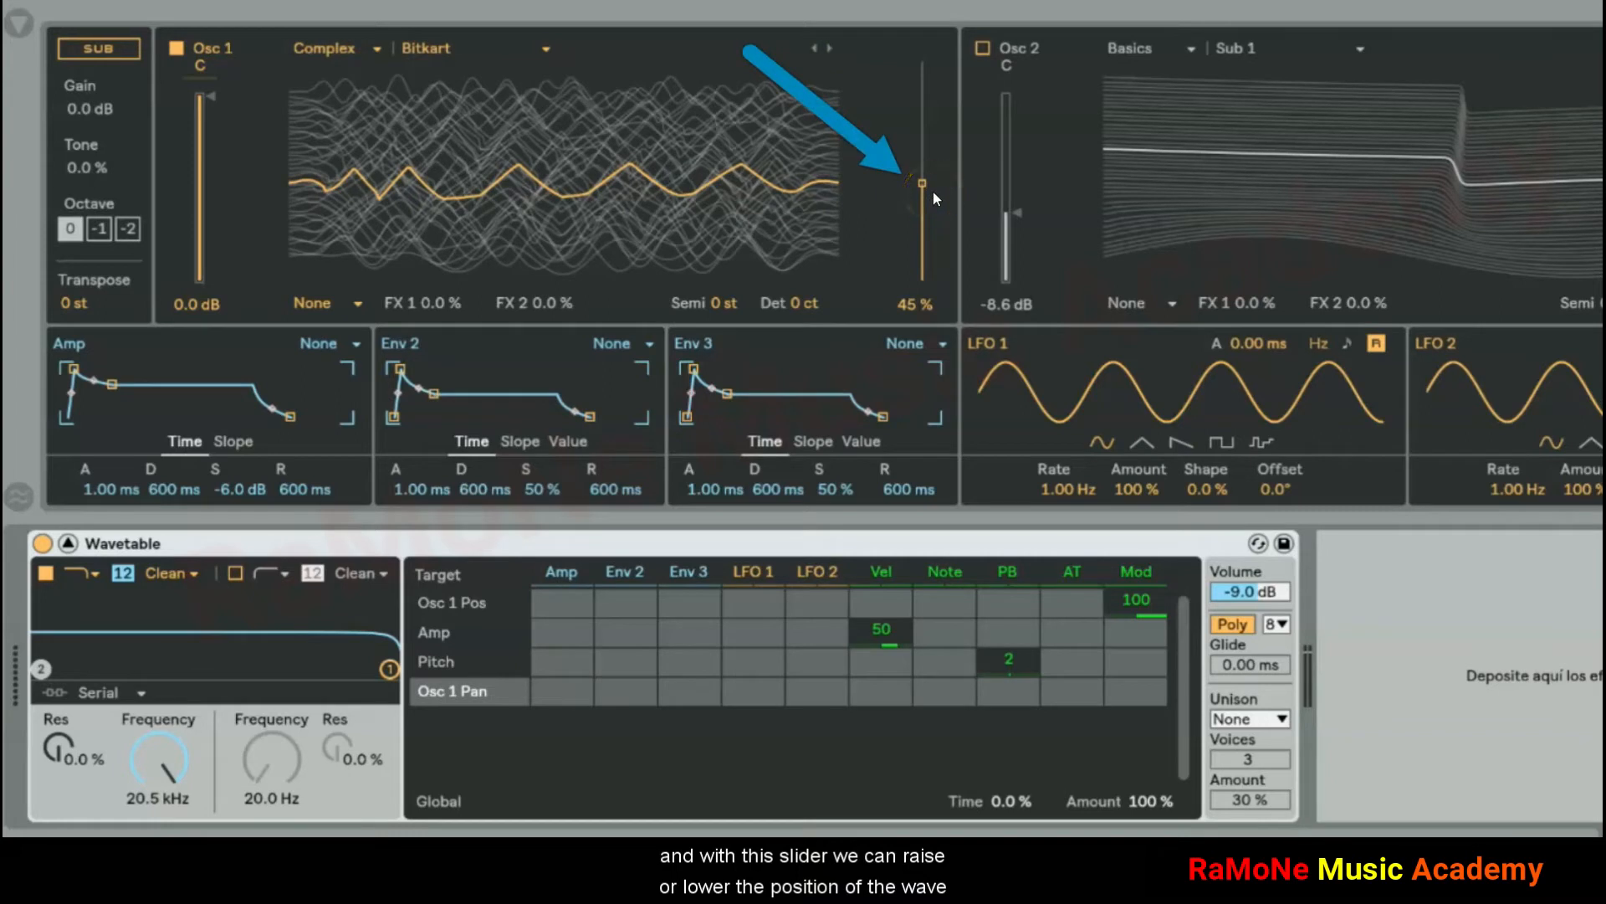
Try out Osc 1's wavetable position, leaving it at 45 %, and show its waveform as circular in the compact device view
mouse_move(930, 188)
left_mouse_down()
mouse_move(922, 82)
mouse_move(922, 256)
mouse_move(922, 62)
mouse_move(922, 266)
mouse_move(921, 181)
left_mouse_up()
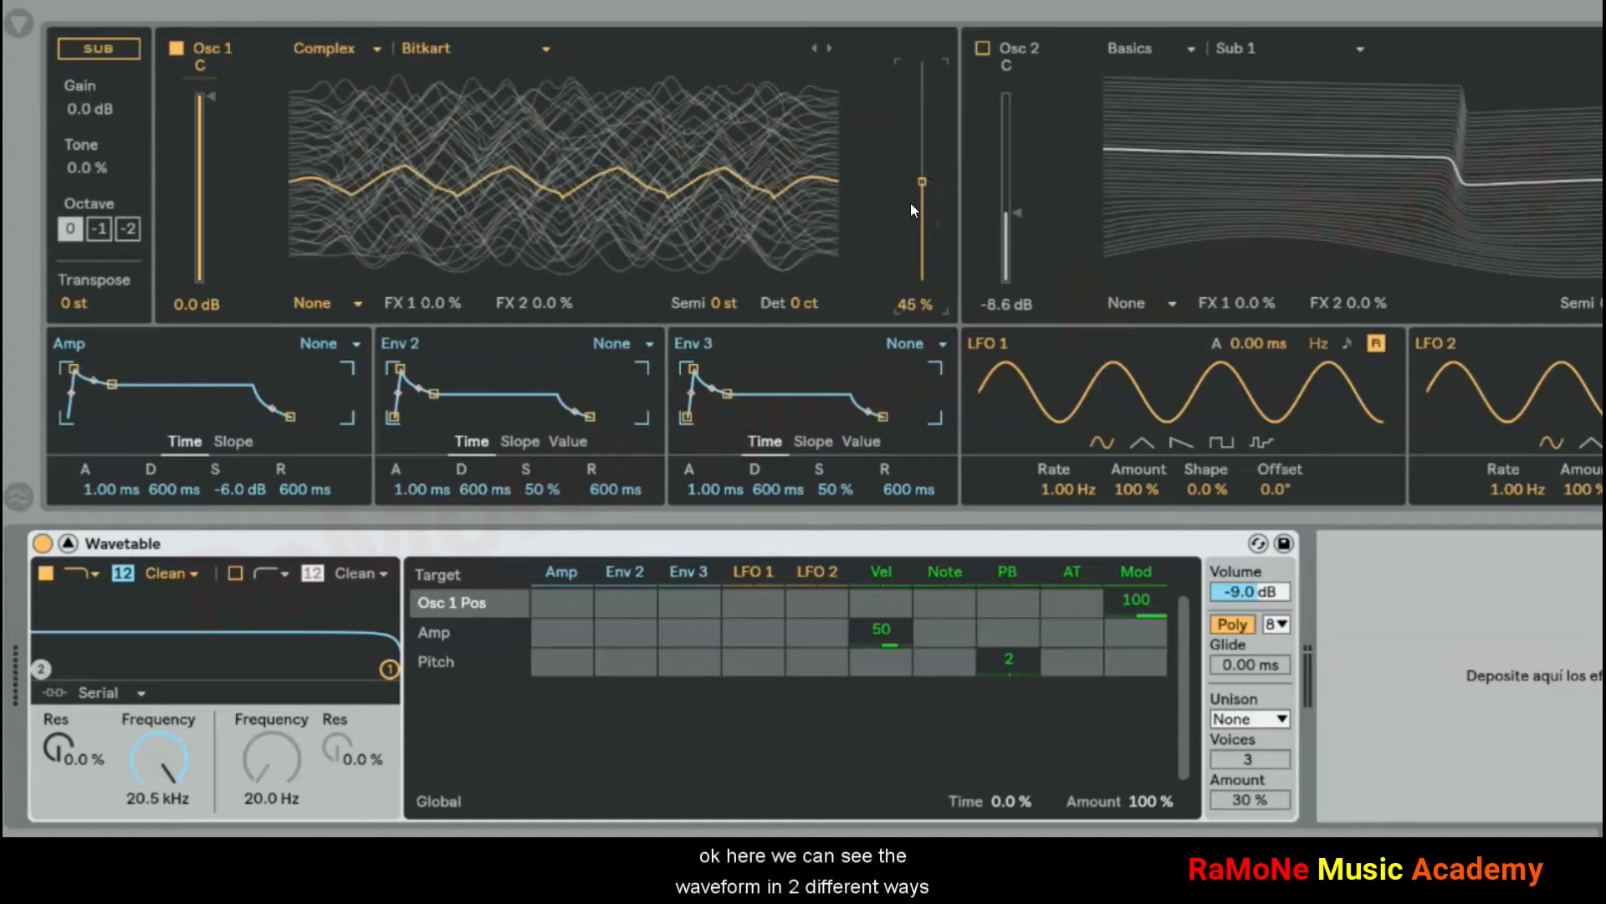
left_click(693, 191)
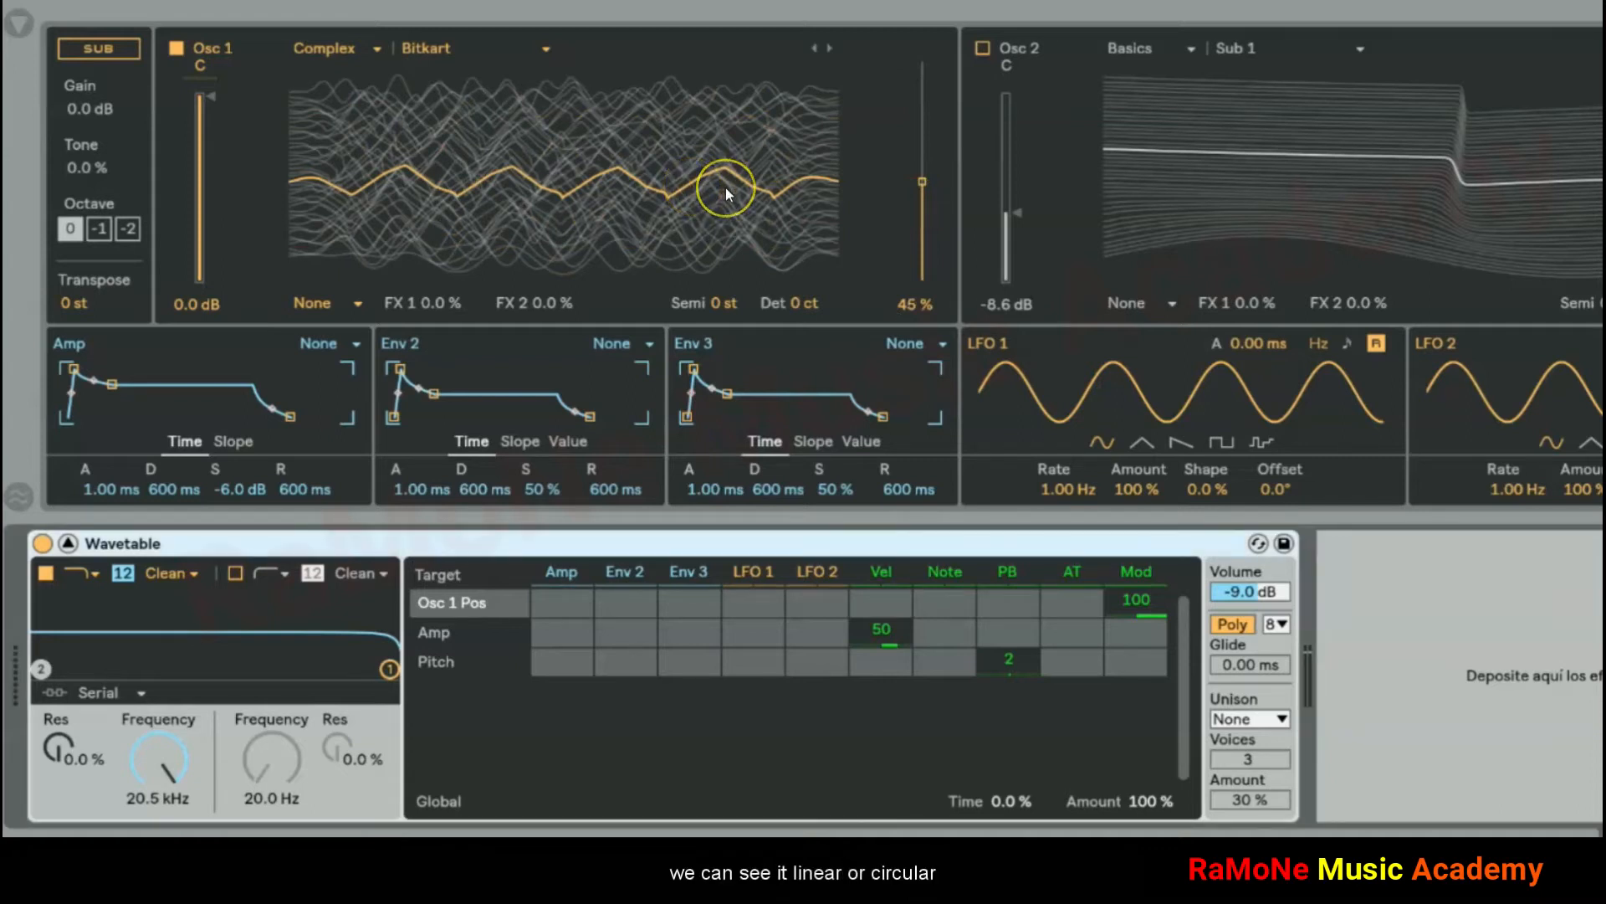
left_click(69, 544)
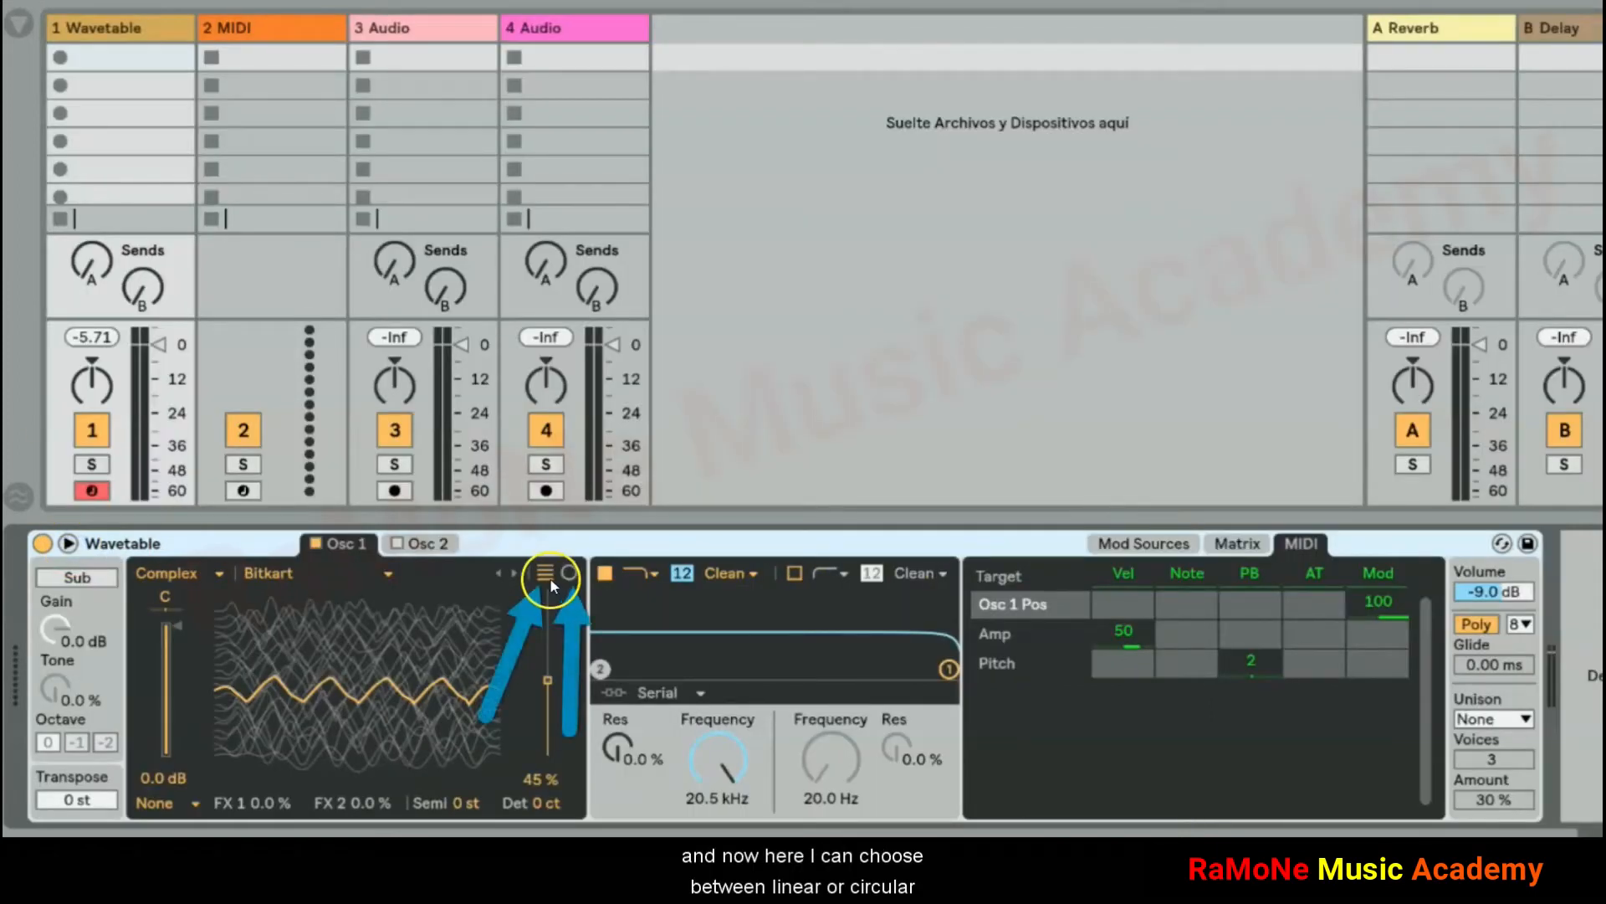
left_click(568, 574)
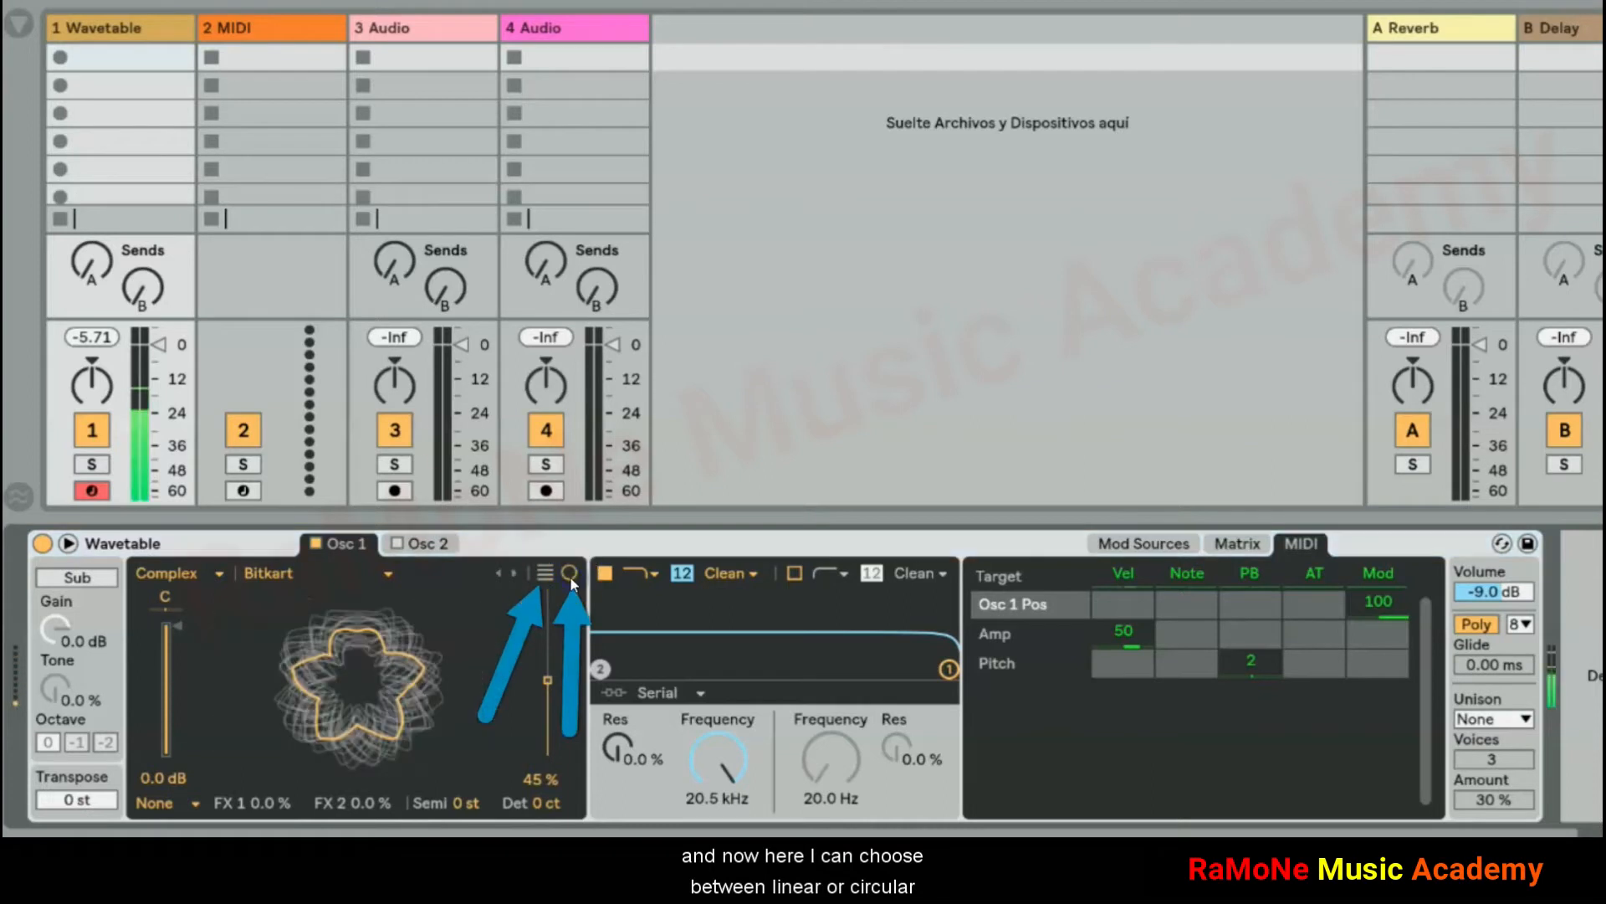
Step Osc 1 to the Dubstep Organ wavetable and set its position to 75 % in the linear waveform display
left_click(512, 574)
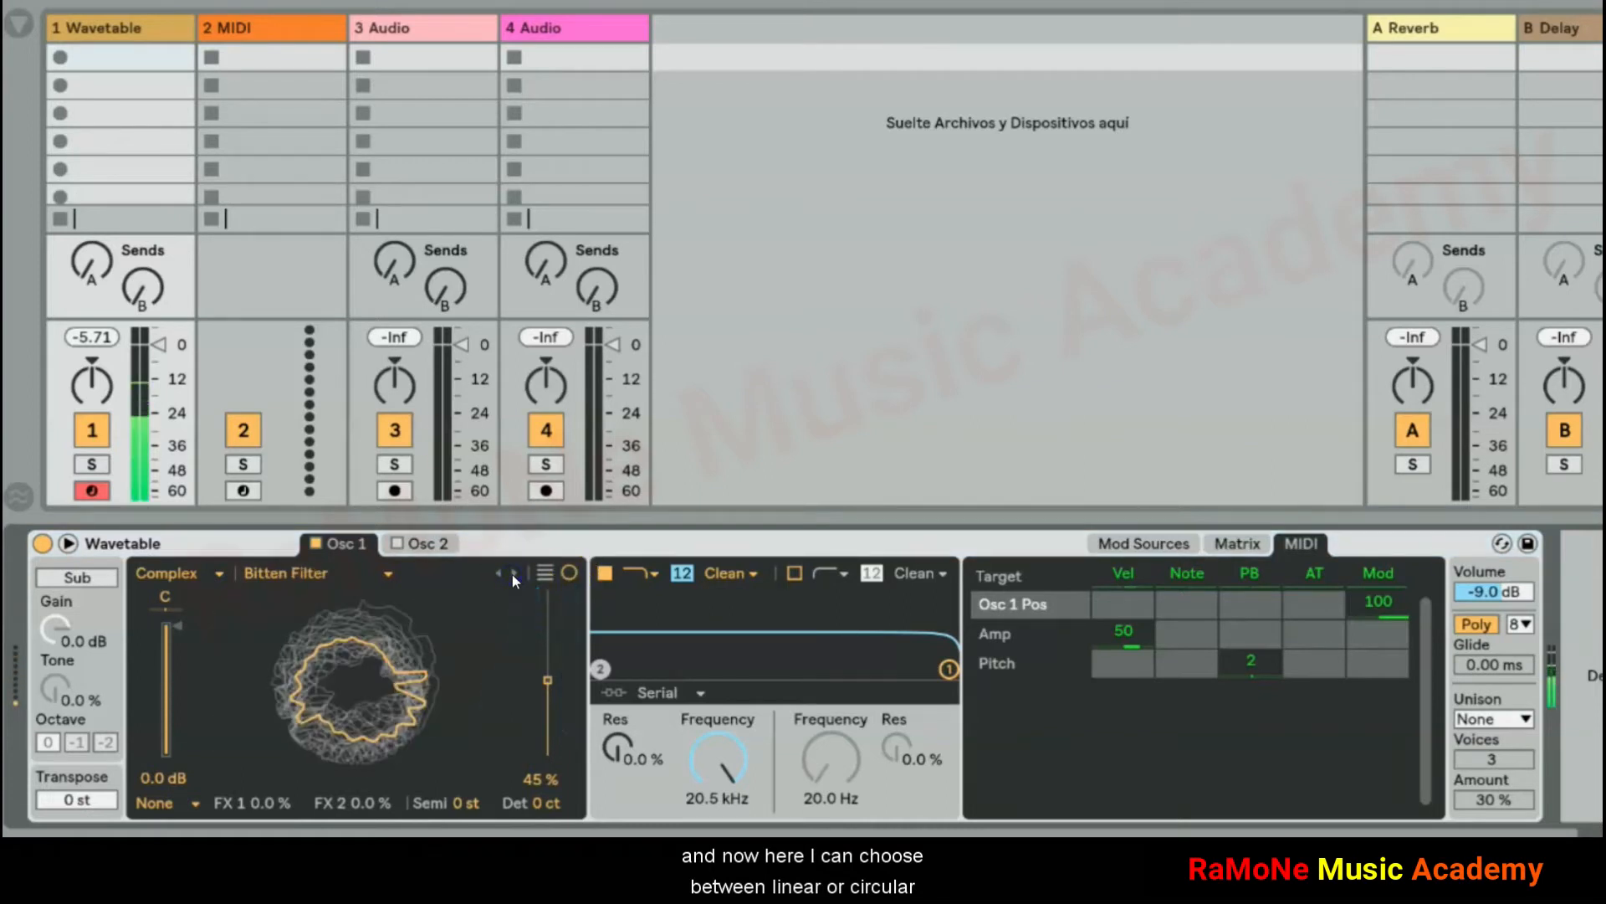
left_click(512, 574)
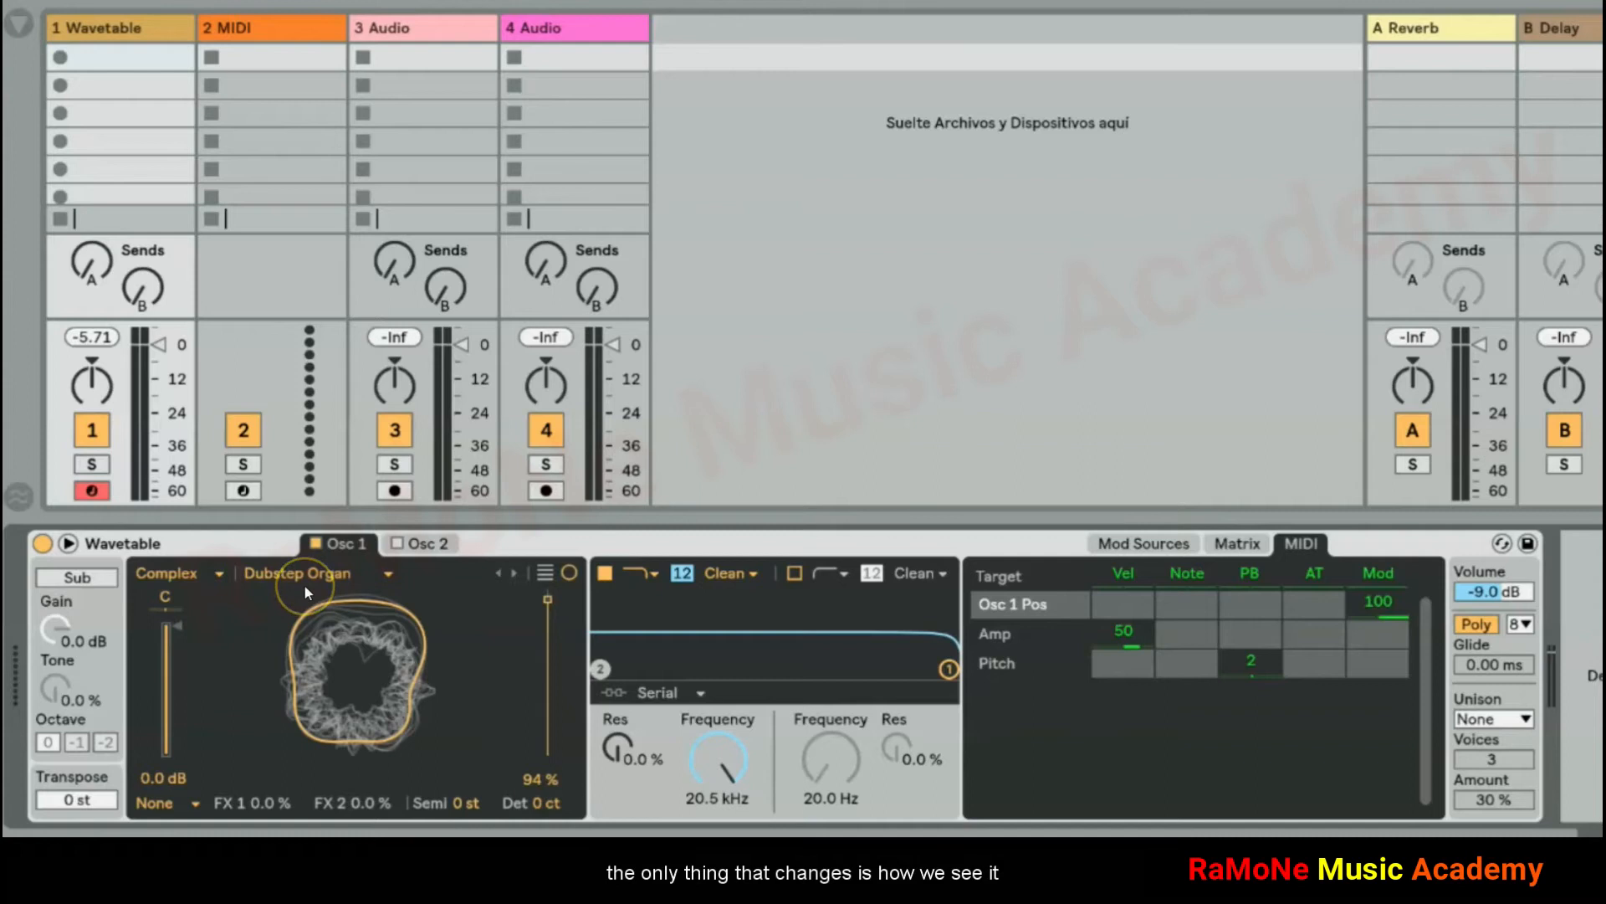
left_click_drag(420, 651, 266, 575)
left_click(540, 575)
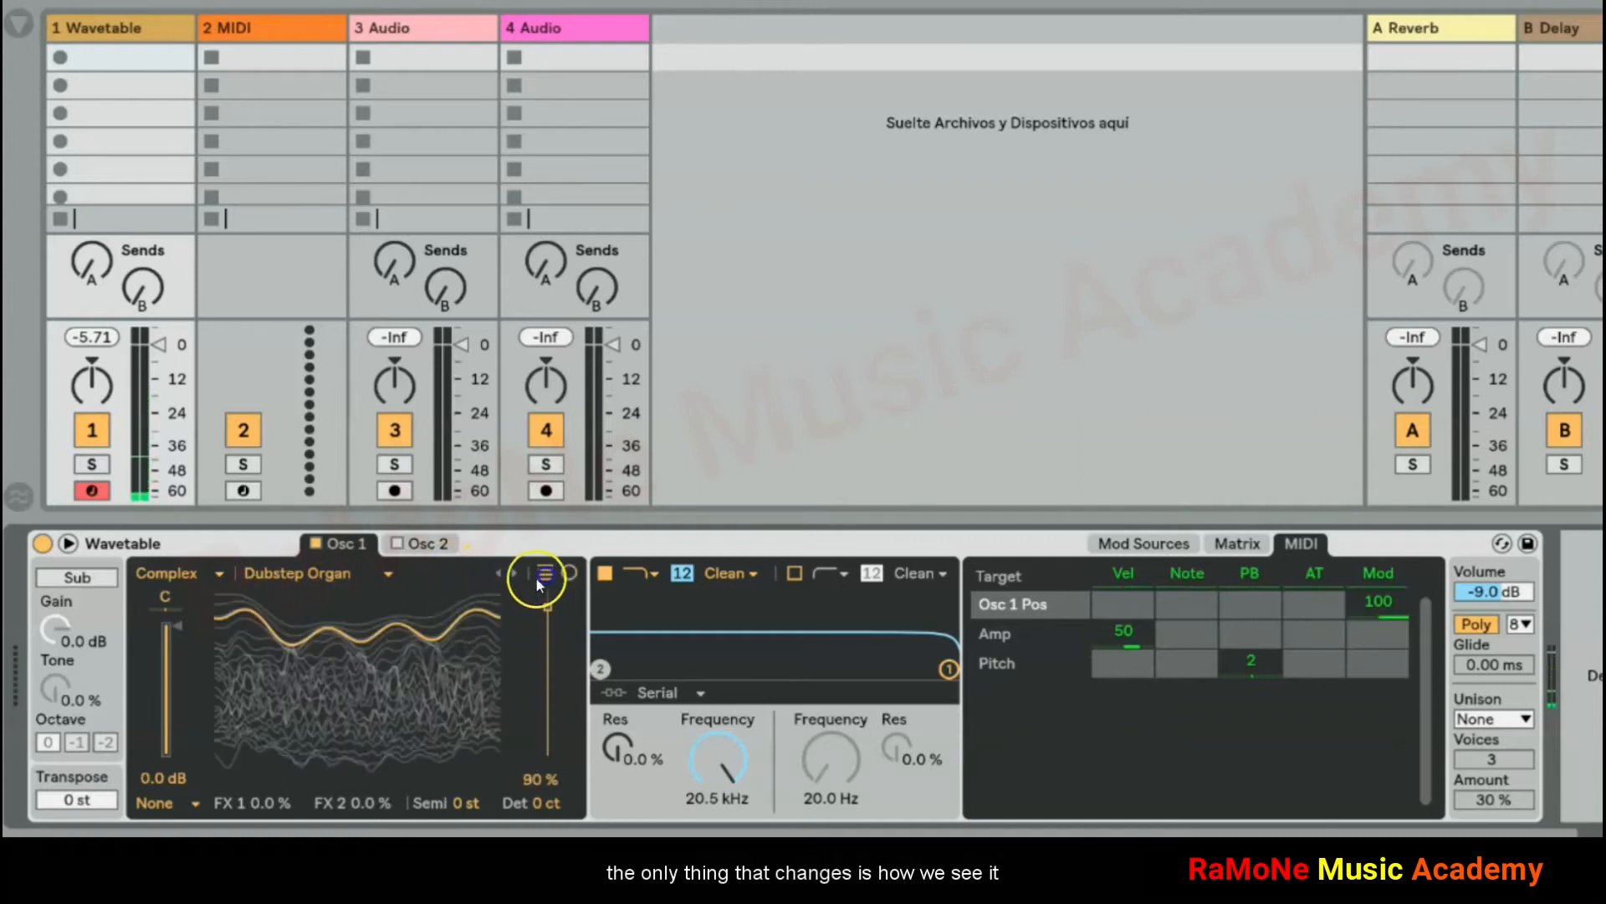
left_click_drag(411, 681, 412, 643)
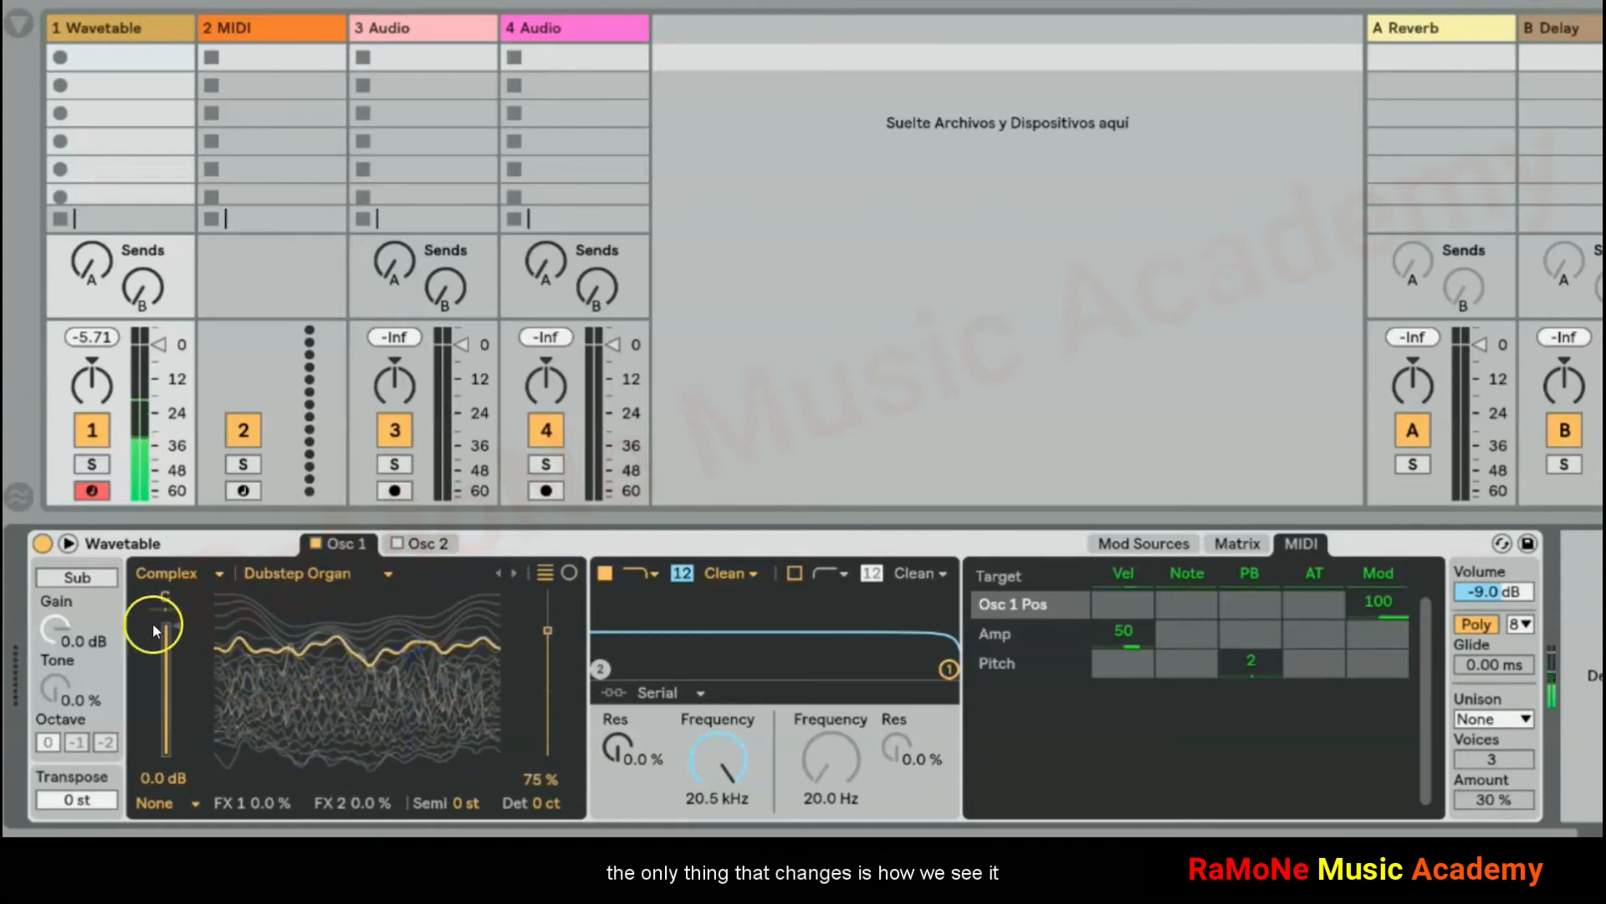
Expand the device view and try out Osc 1's semitone transposition and detune, returning them to 0 st and 0 ct
left_click(68, 543)
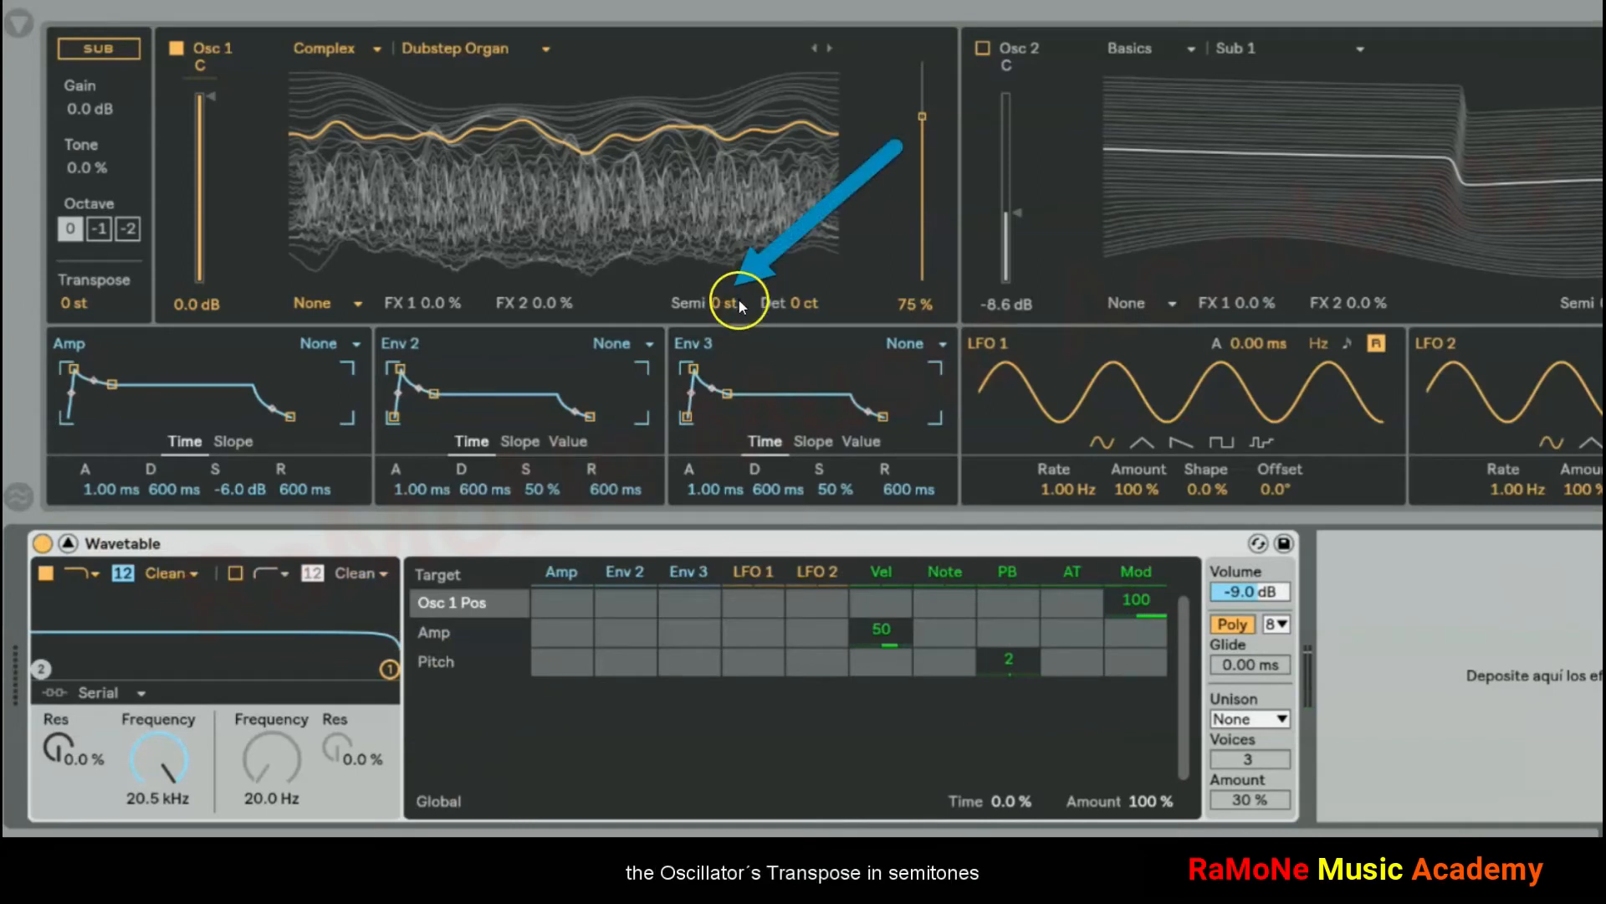
mouse_move(735, 303)
left_mouse_down()
mouse_move(735, 280)
mouse_move(732, 337)
mouse_move(732, 273)
left_mouse_up()
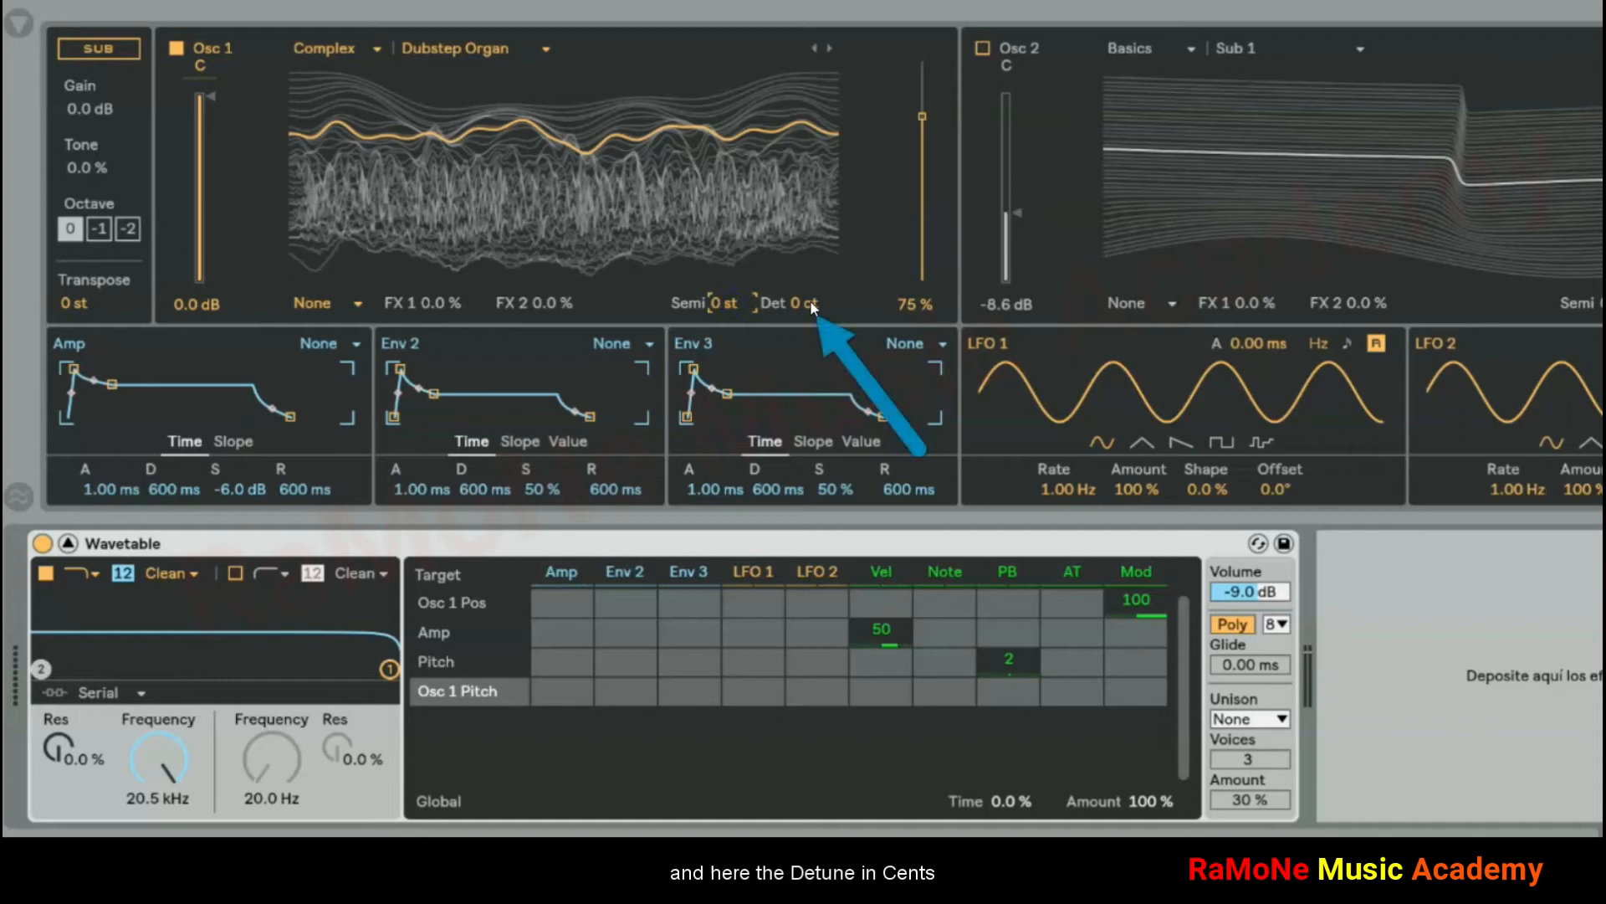
mouse_move(810, 300)
left_mouse_down()
mouse_move(810, 277)
mouse_move(803, 320)
left_mouse_up()
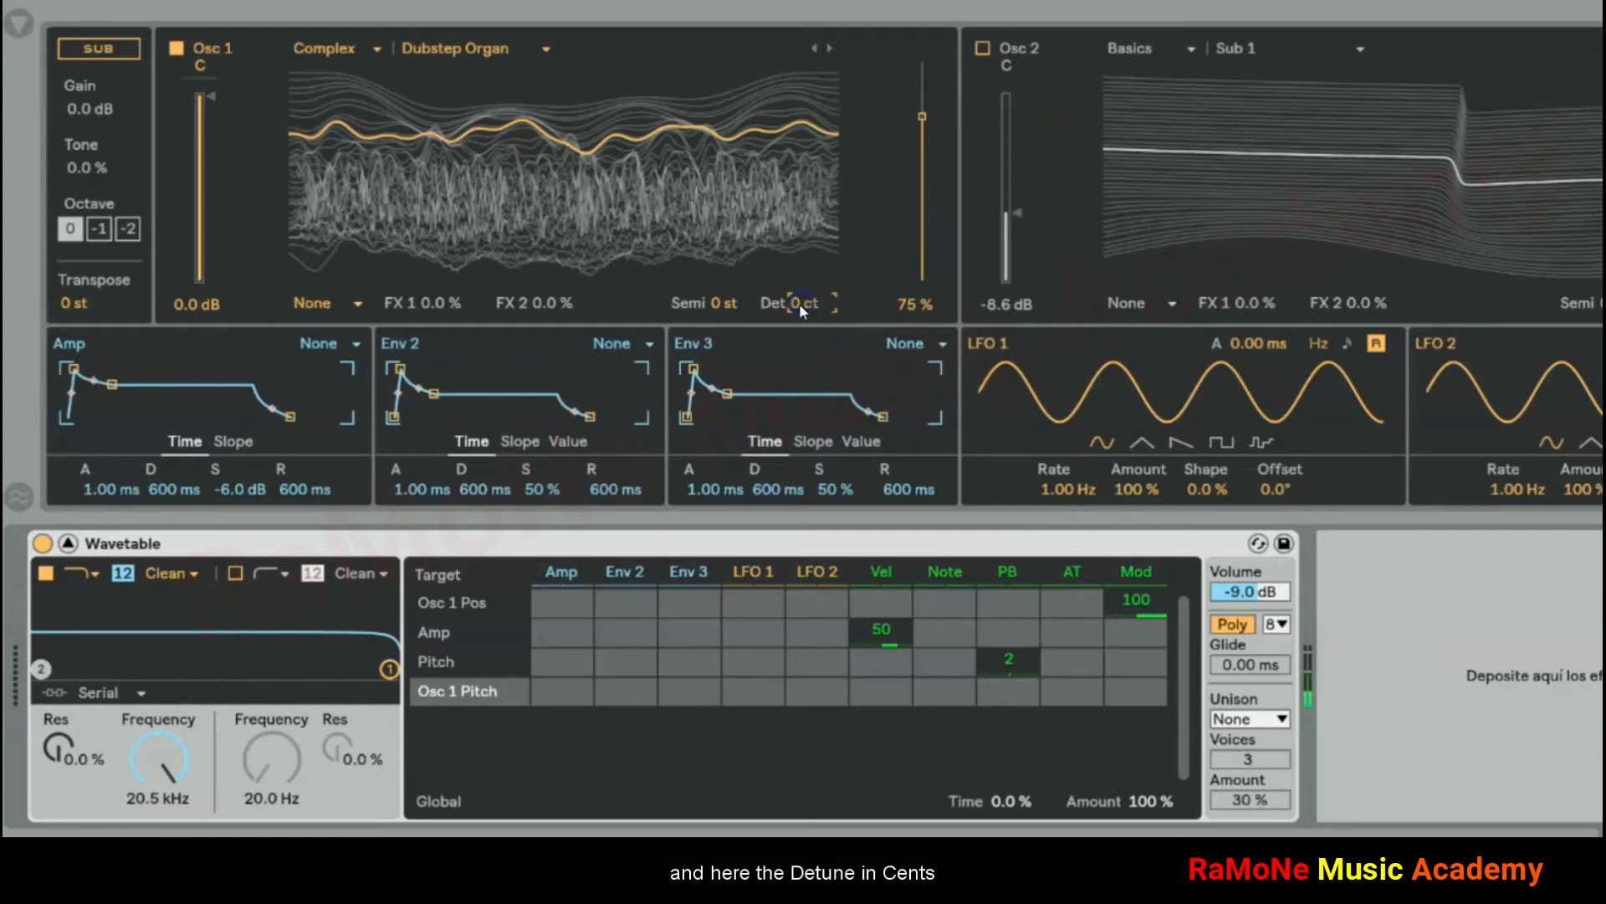
Try the Fm effect mode on Osc 1 and change it to Classic
left_click(348, 303)
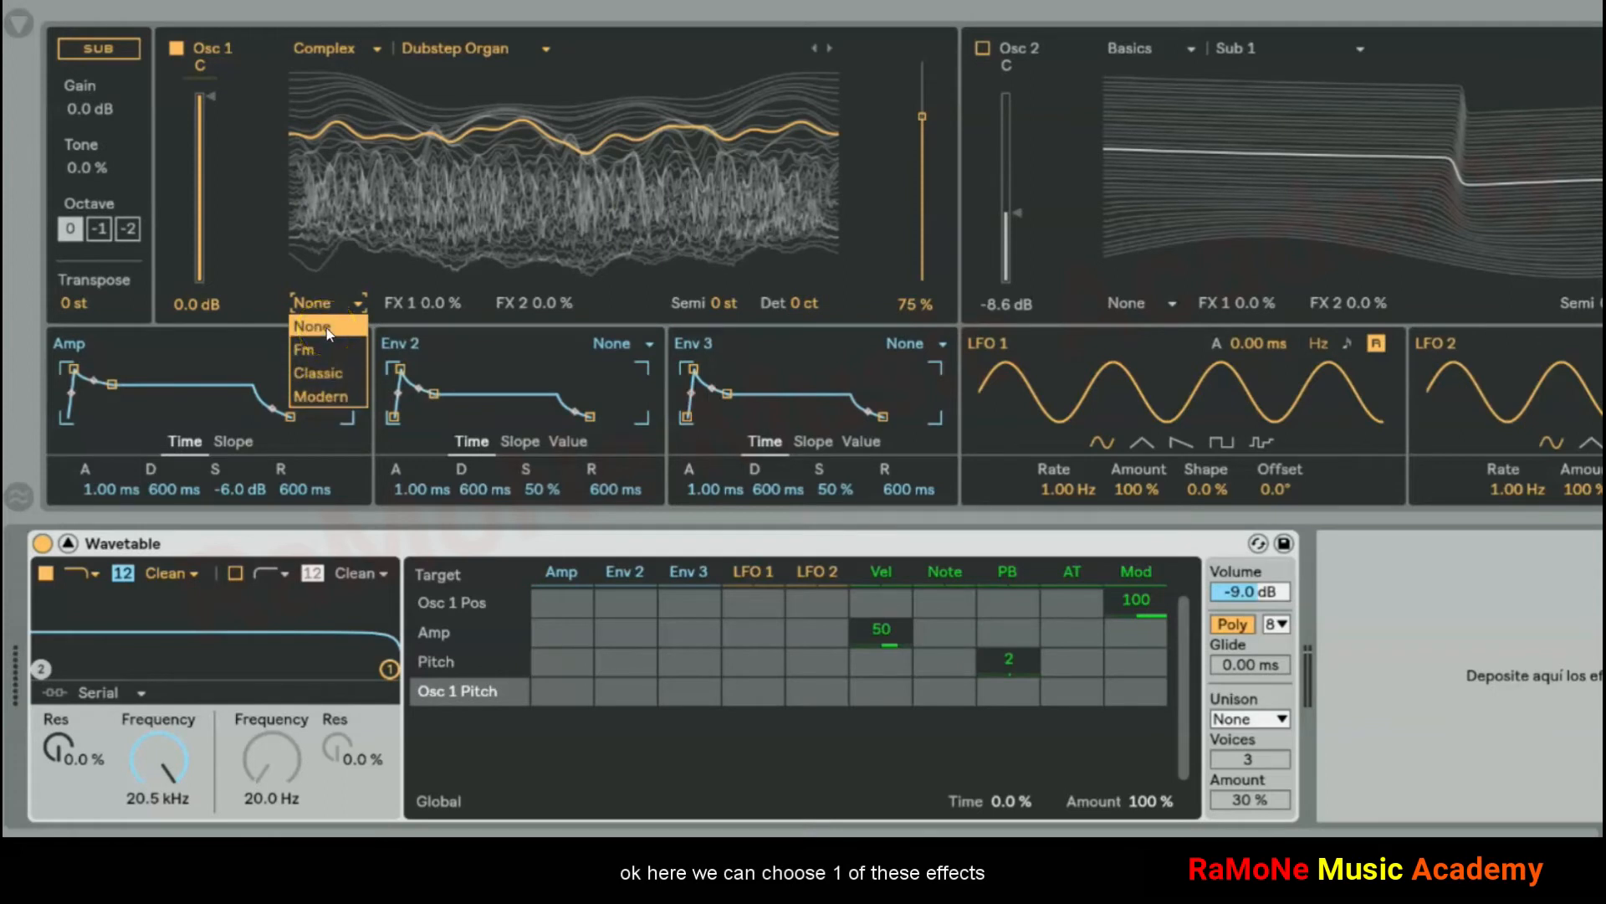
left_click(326, 350)
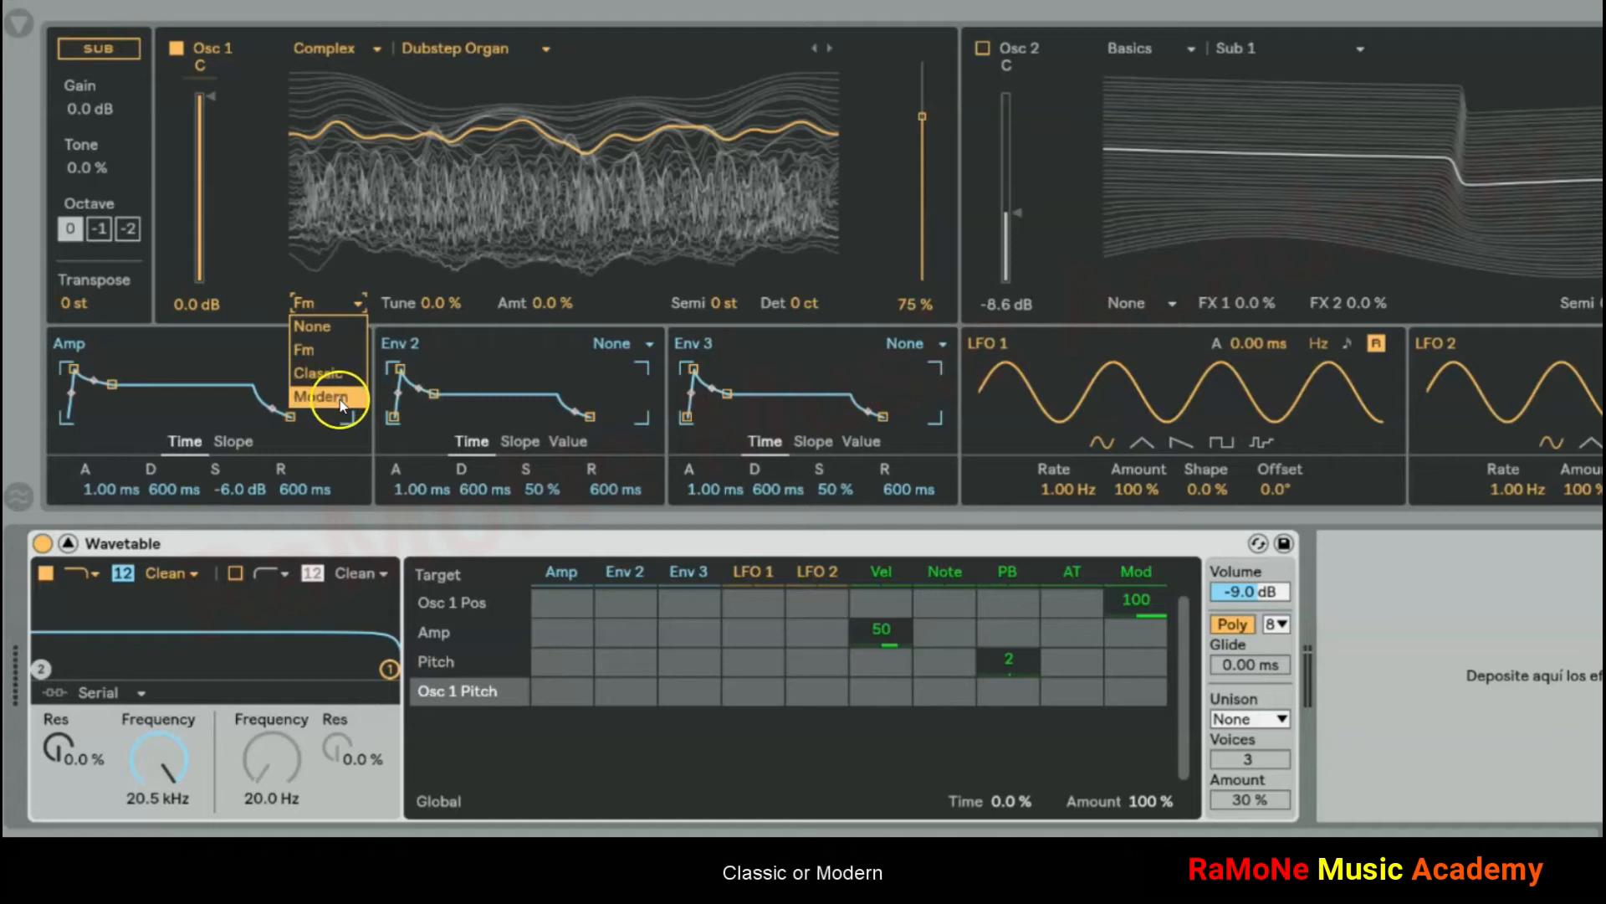
left_click(344, 356)
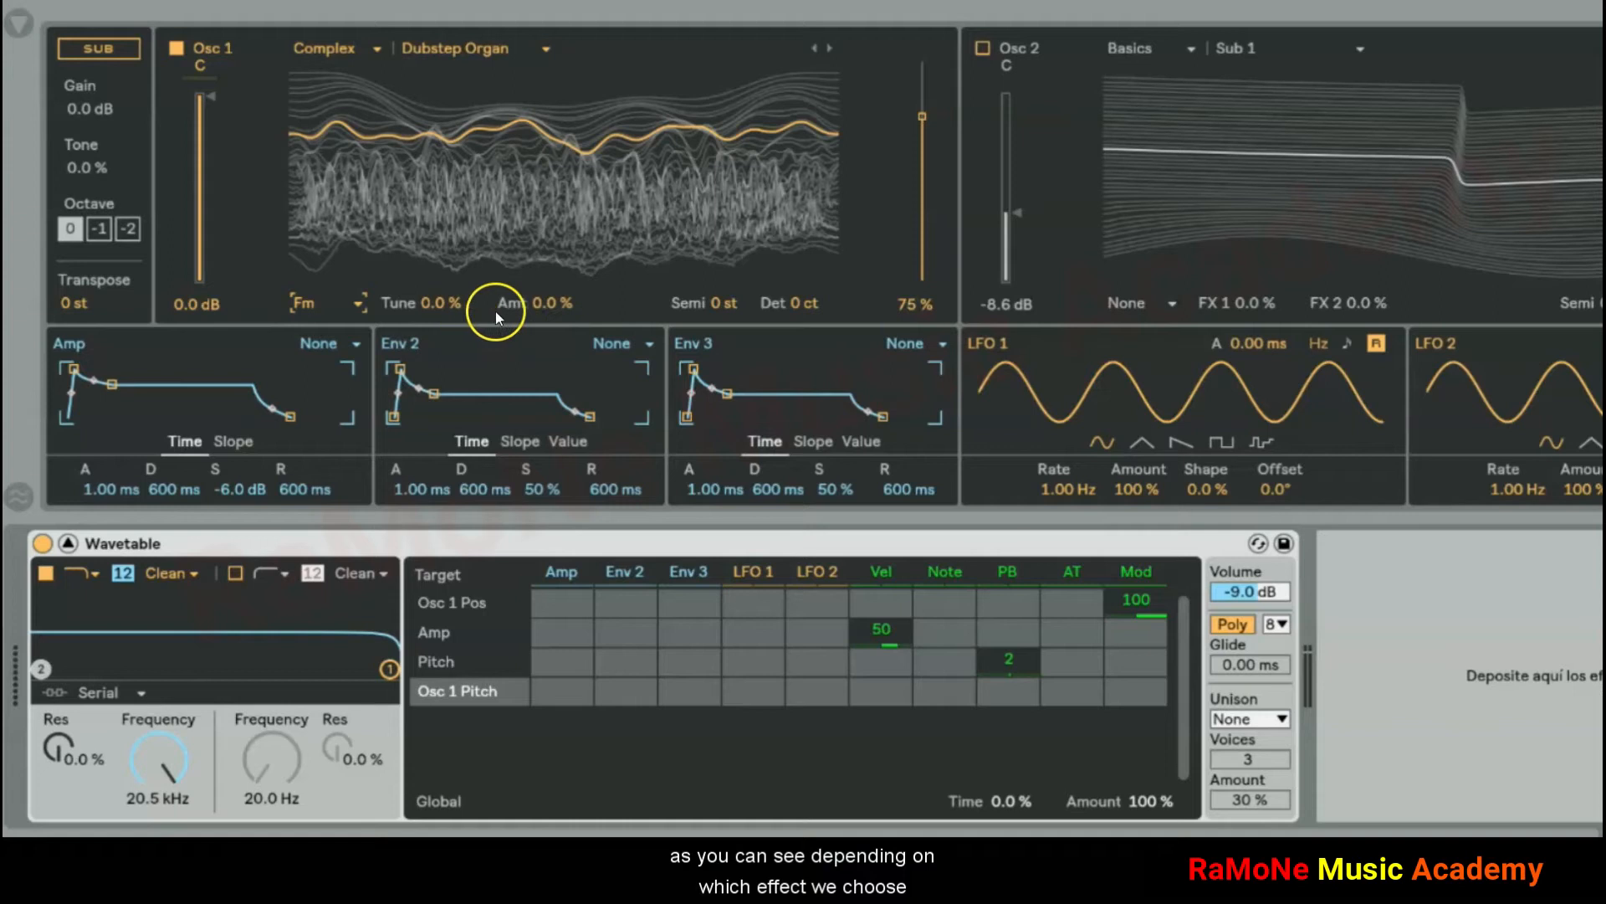
key("Down")
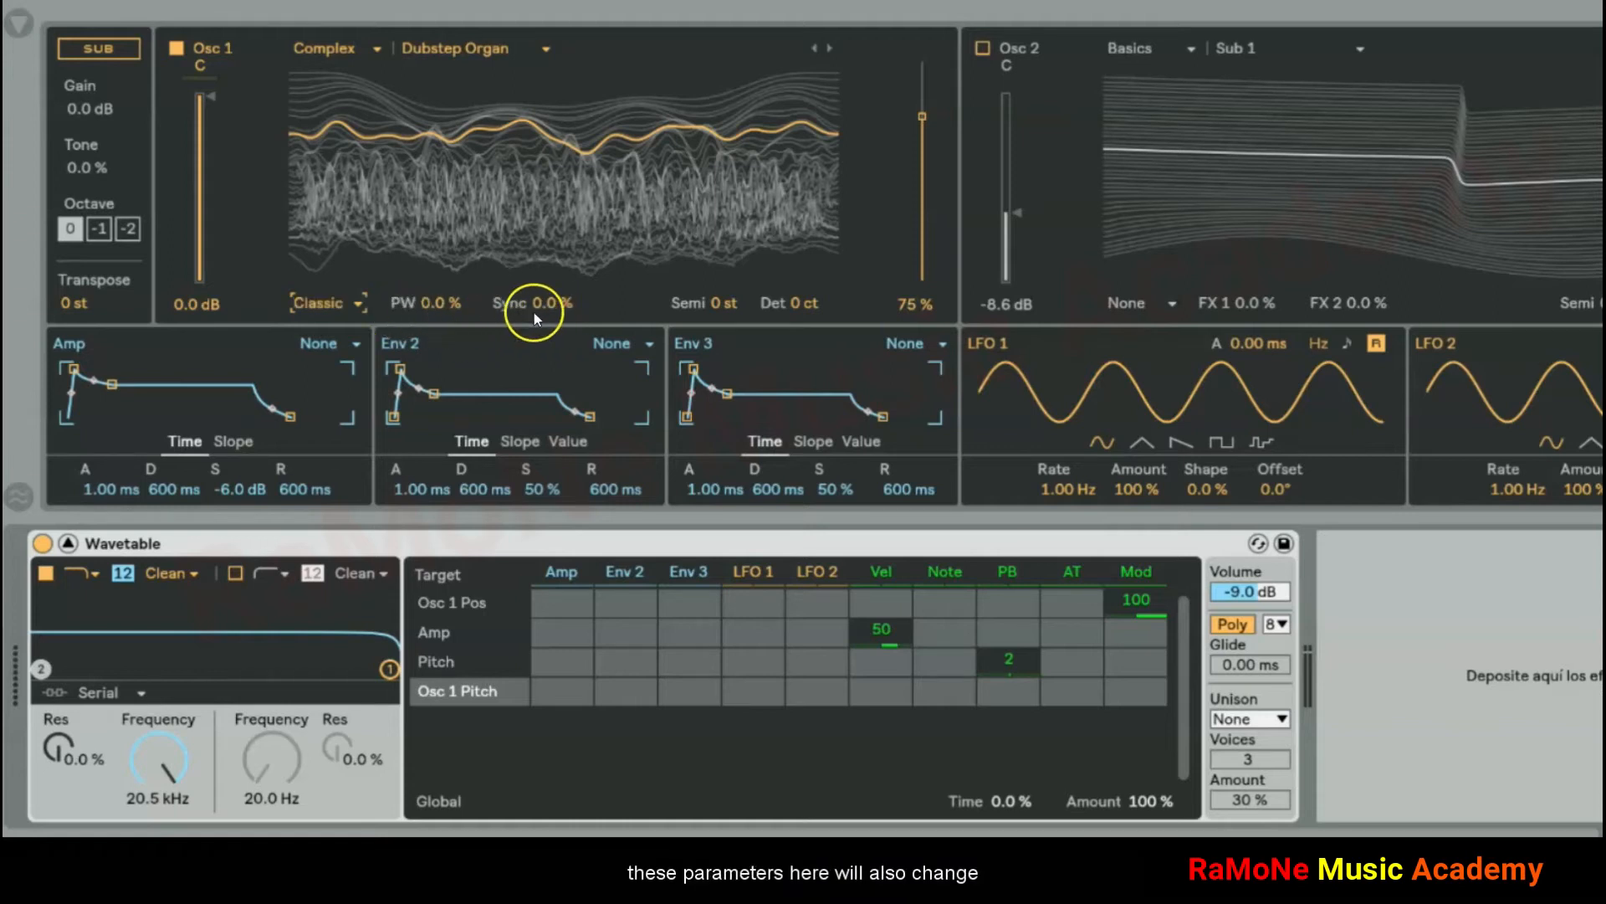
Try the Modern effect on Osc 1, return to Classic, and set Sync to 45 % with a negative PW
left_click(335, 303)
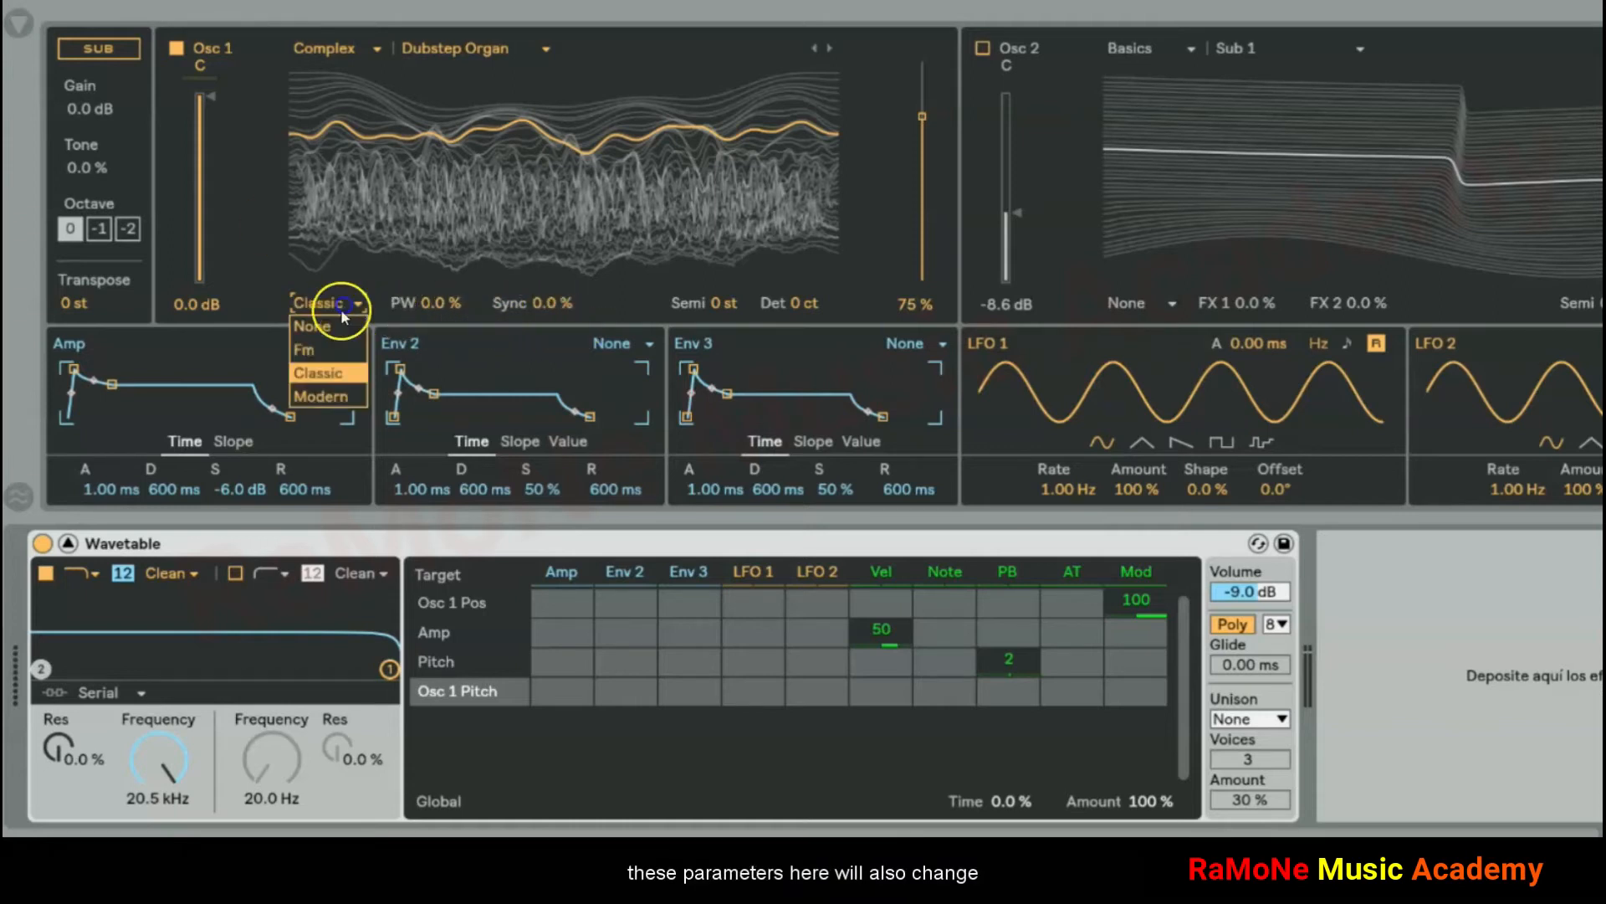
left_click(330, 395)
key("Up")
left_click_drag(538, 309, 452, 303)
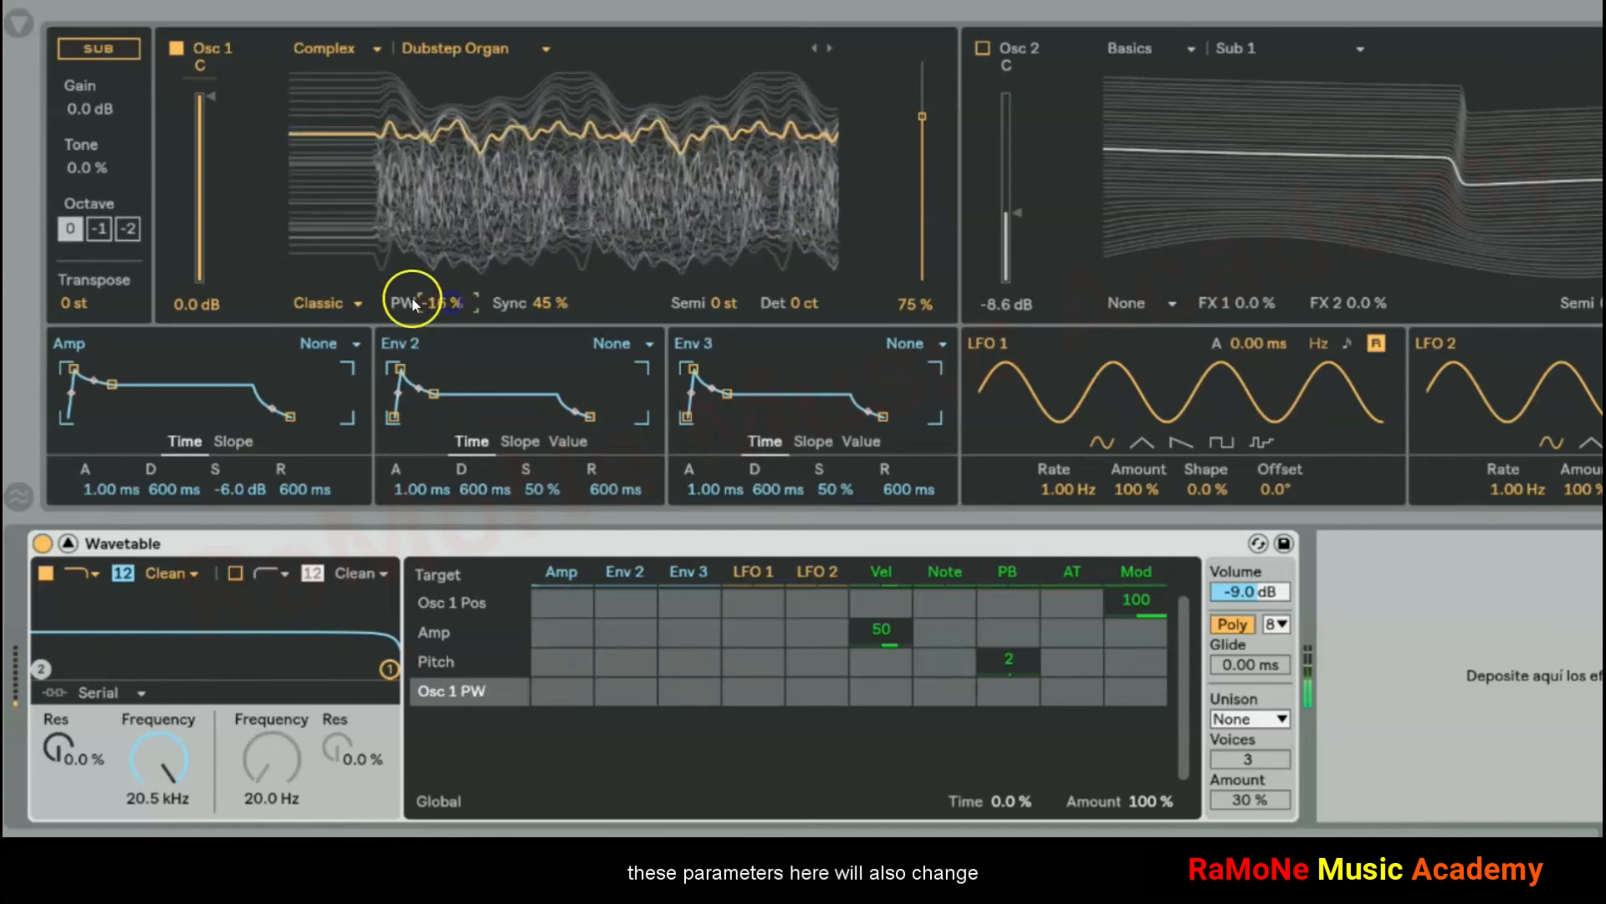
Switch Osc 1's effect to Modern with Fold at 46 % and Warp at -45 %, and change the mode to Fm
left_click(346, 304)
left_click(332, 396)
left_click_drag(543, 304, 448, 307)
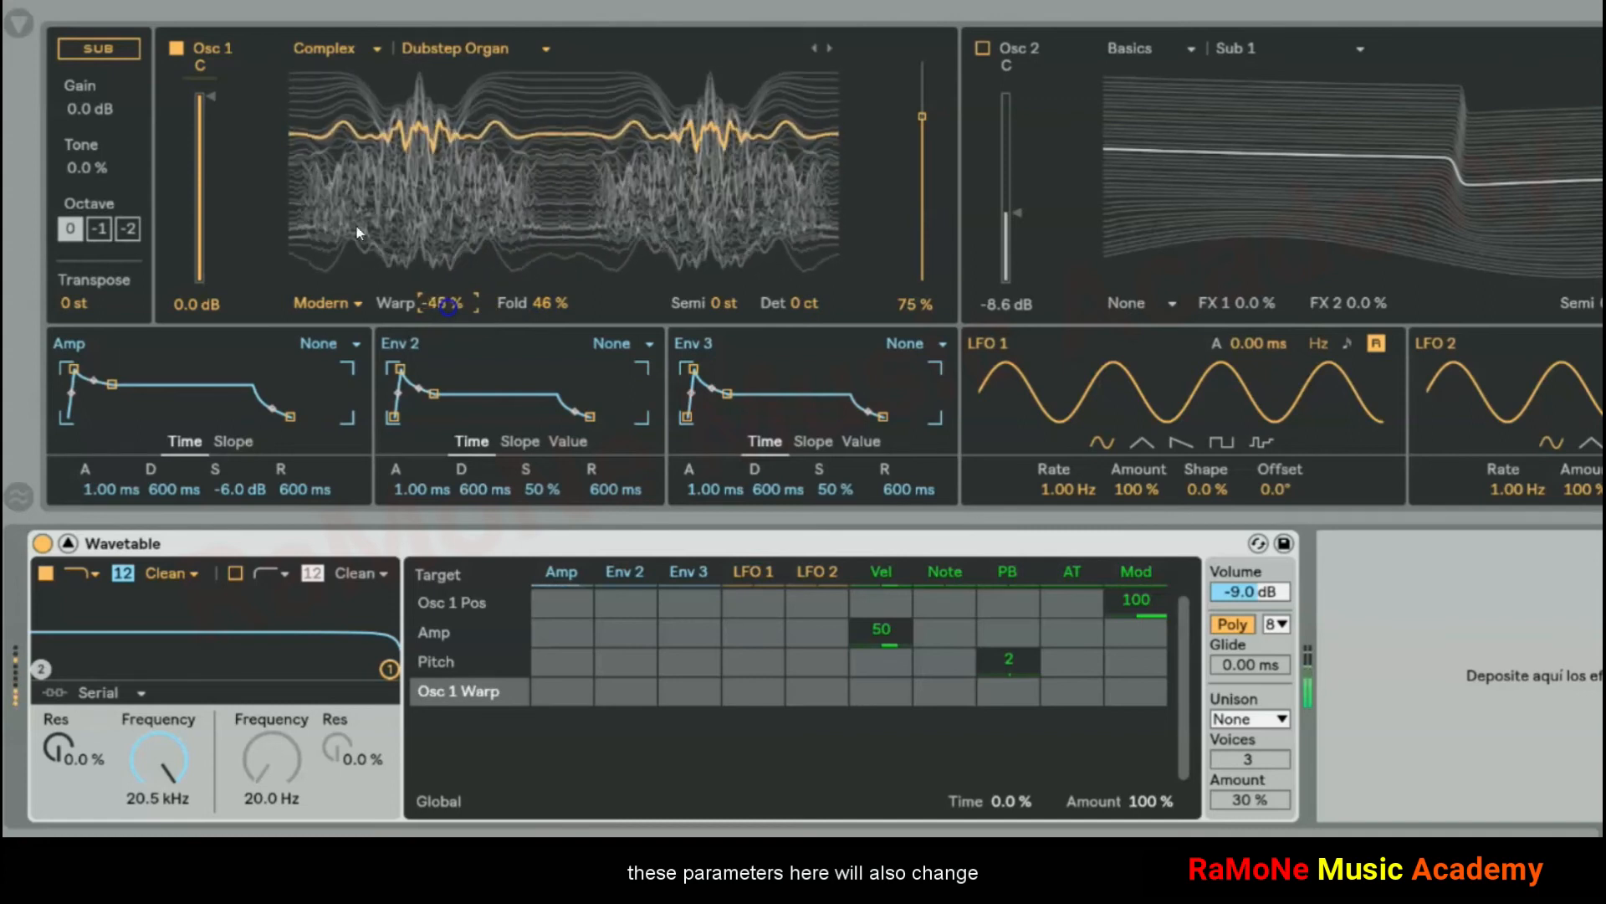
left_click(328, 302)
left_click(322, 341)
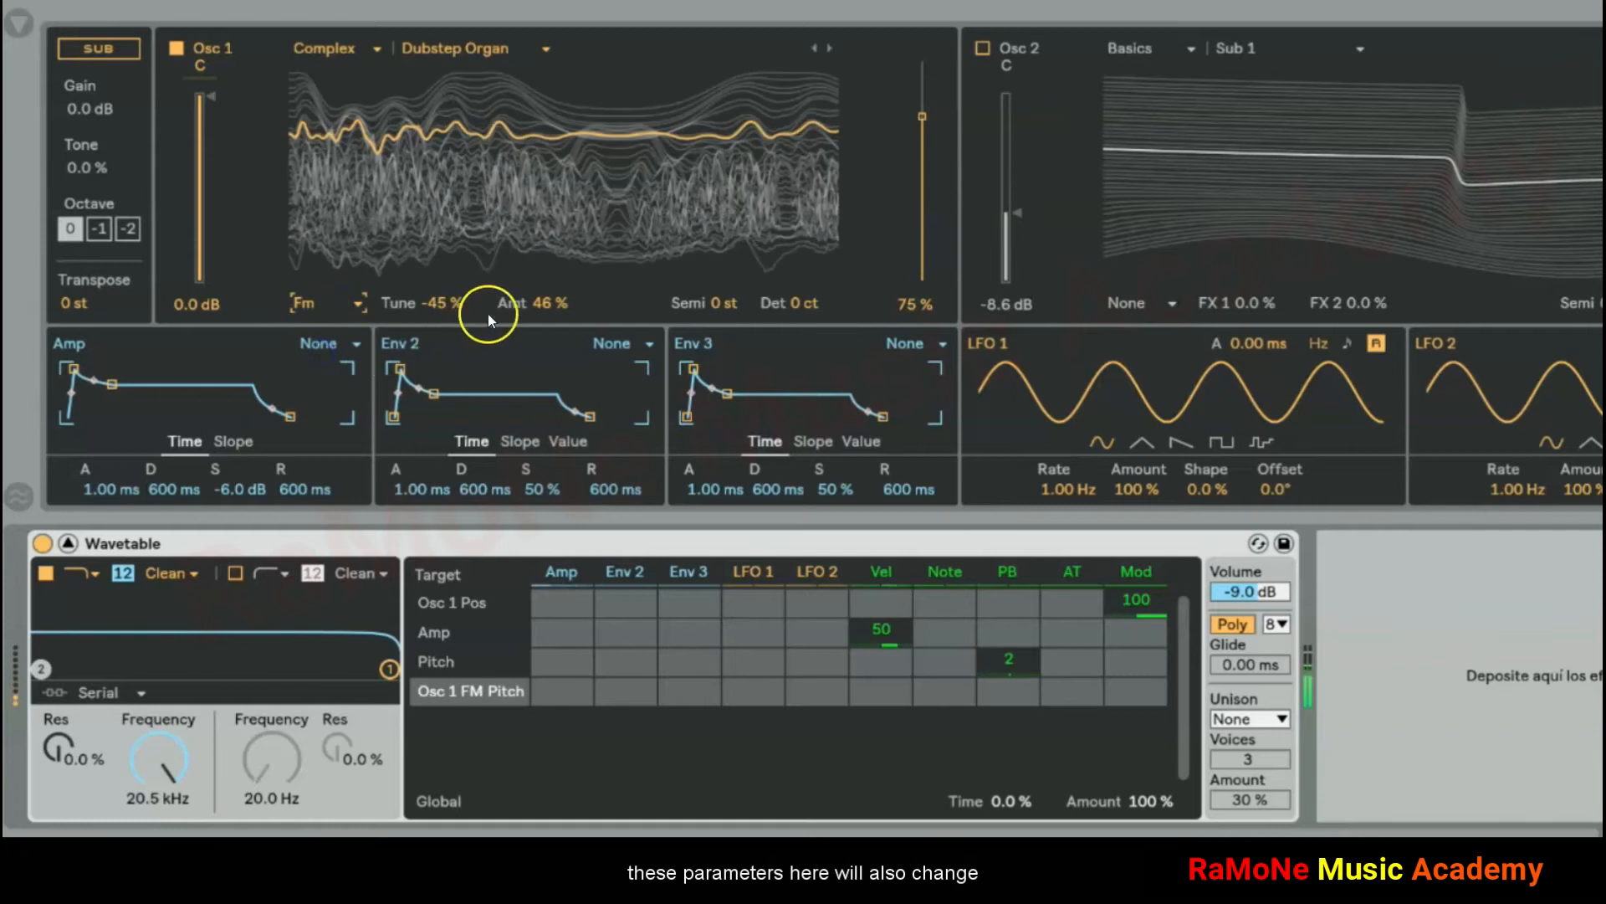
Set Osc 1's Fm Tune to -33 % and Amt to 63 %, and collapse the device view to check both oscillators
left_click_drag(448, 305, 447, 304)
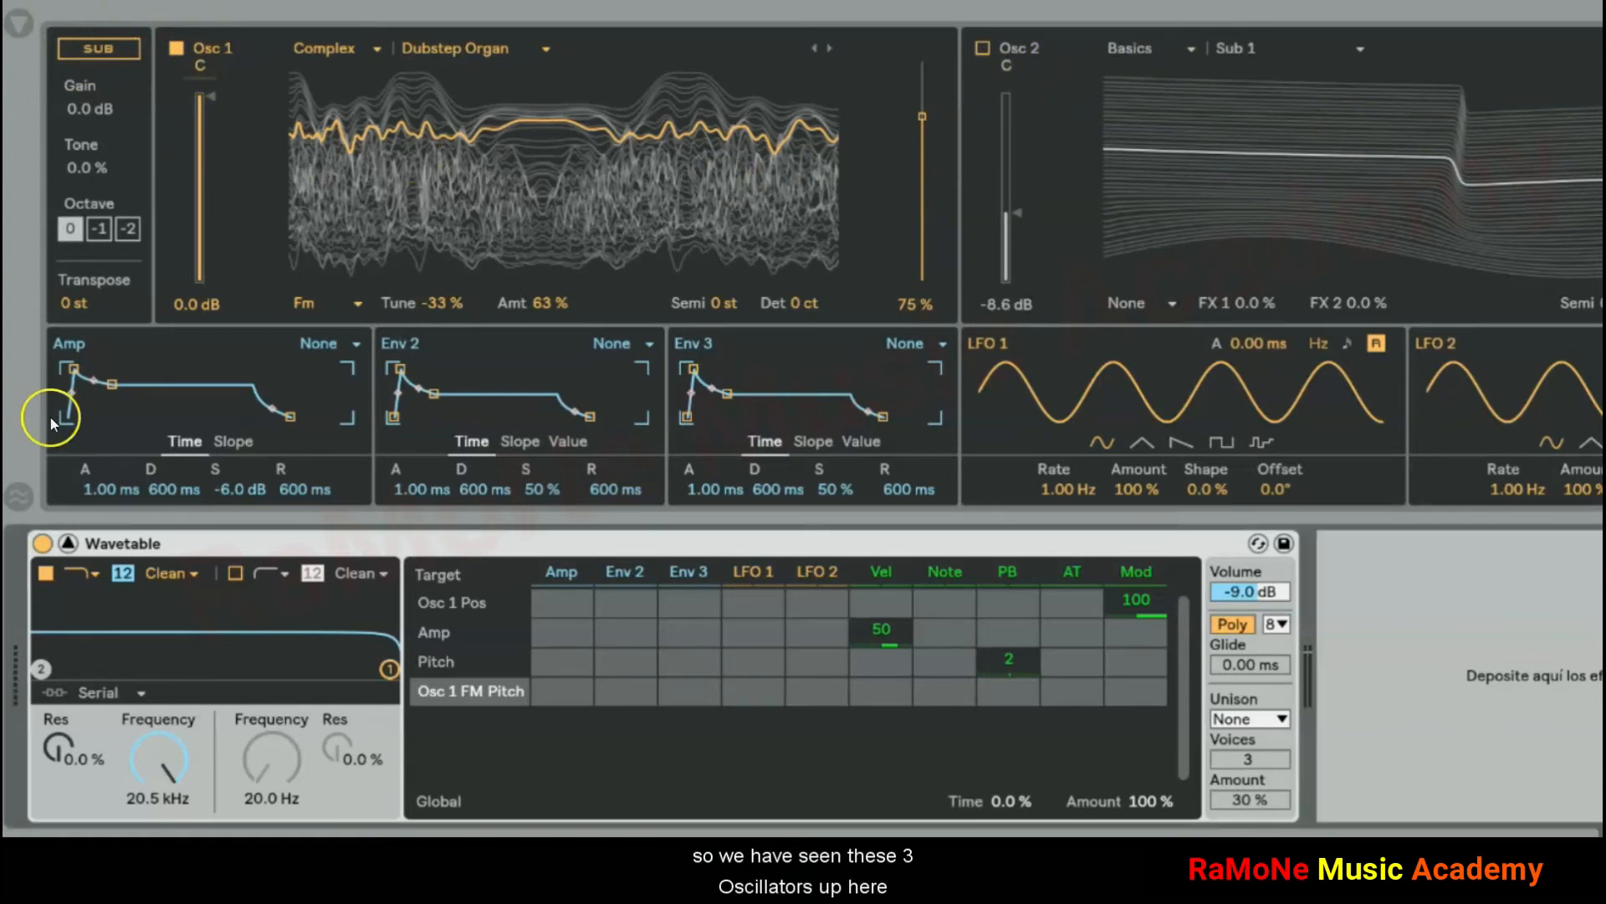
left_click(67, 544)
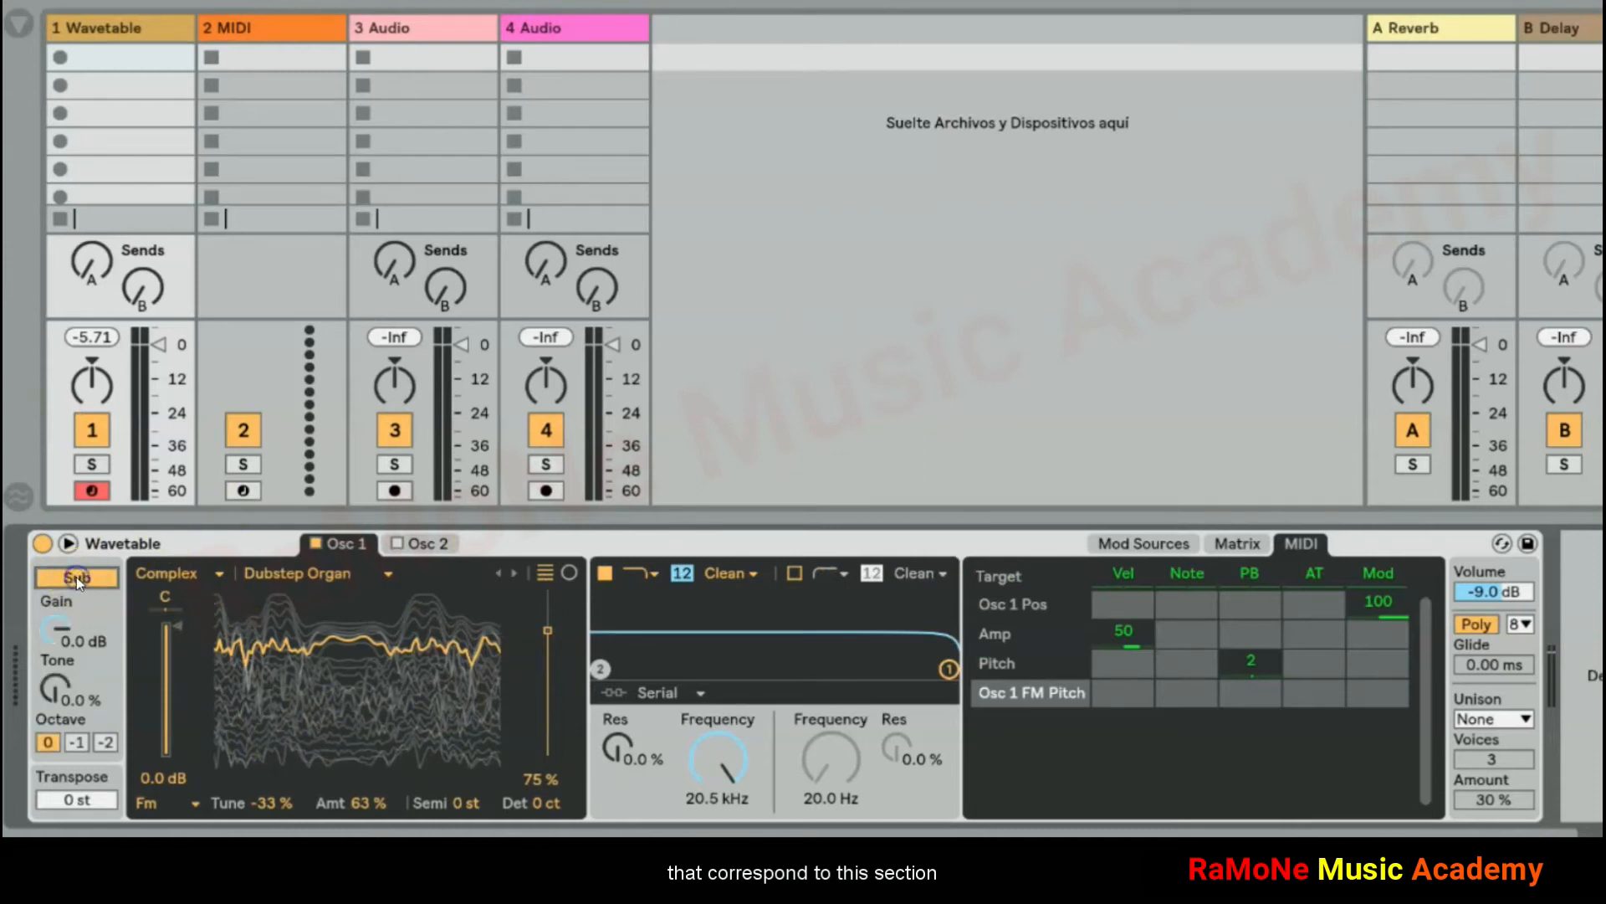
left_click(418, 543)
left_click(350, 544)
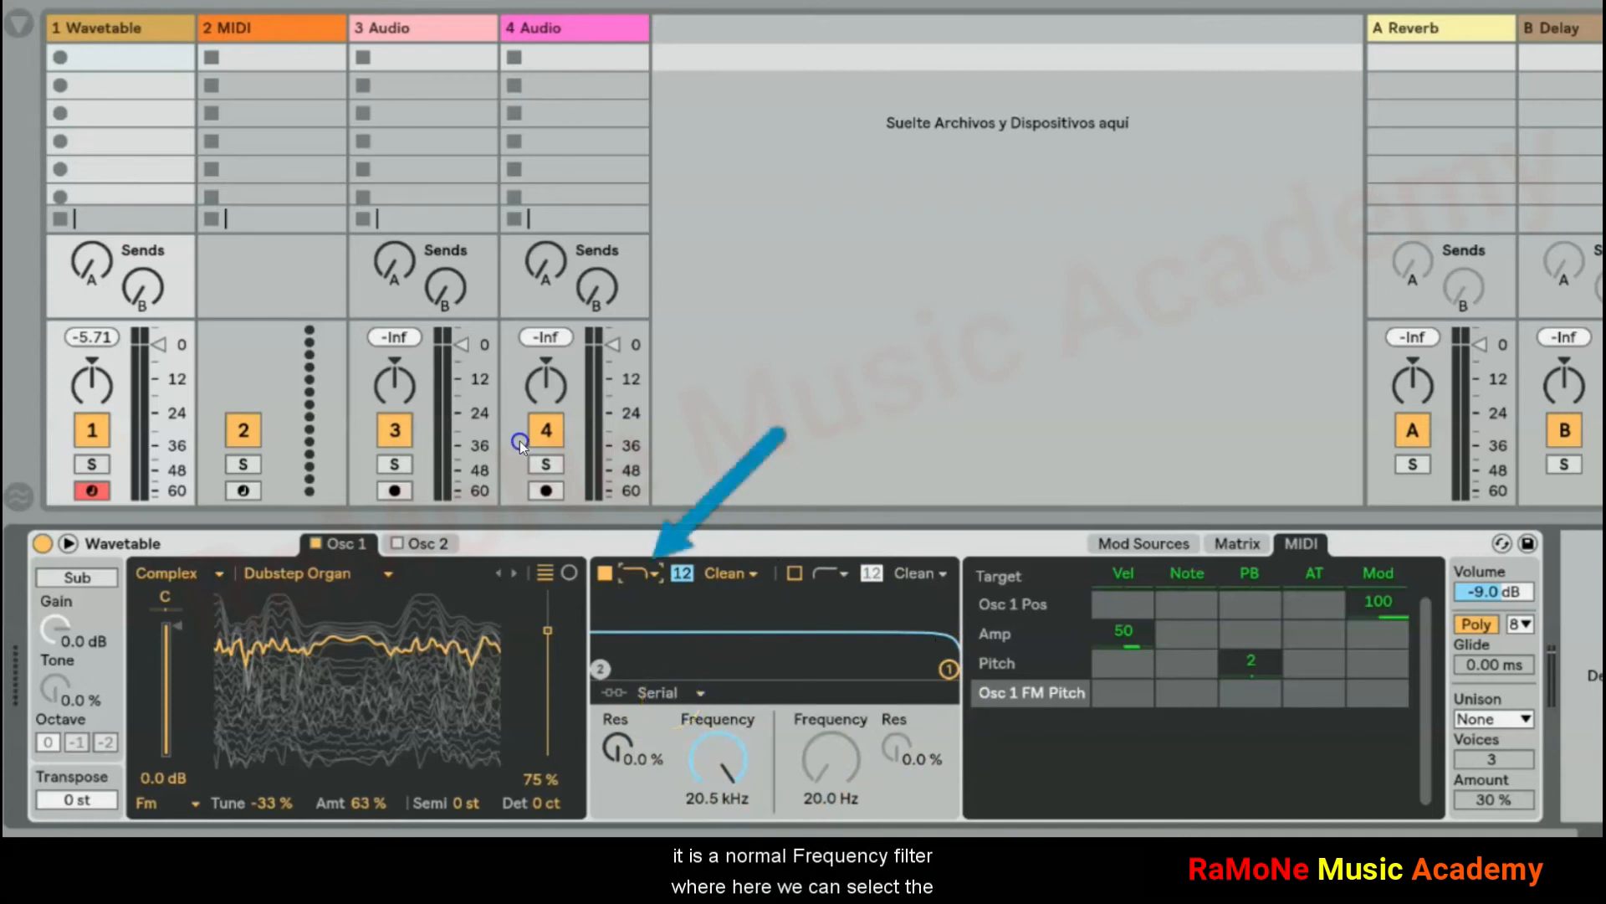
Try Filter 1 as a lowpass at 671 Hz, and switch it to highpass at 208 Hz with 60 % resonance
left_click(635, 573)
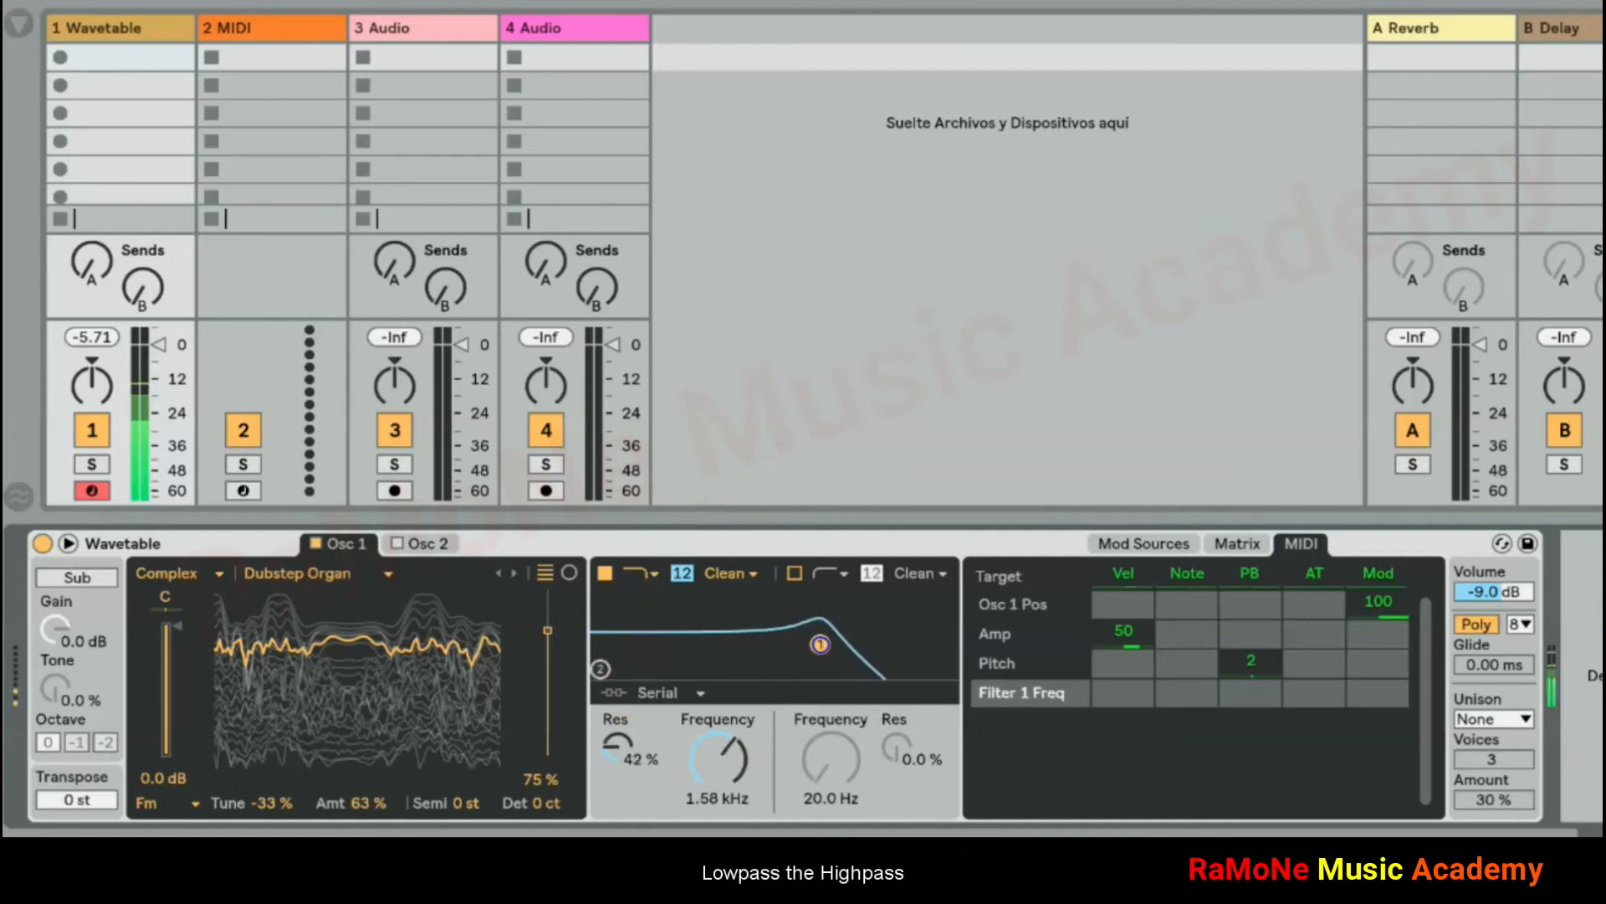
left_click_drag(820, 644, 777, 646)
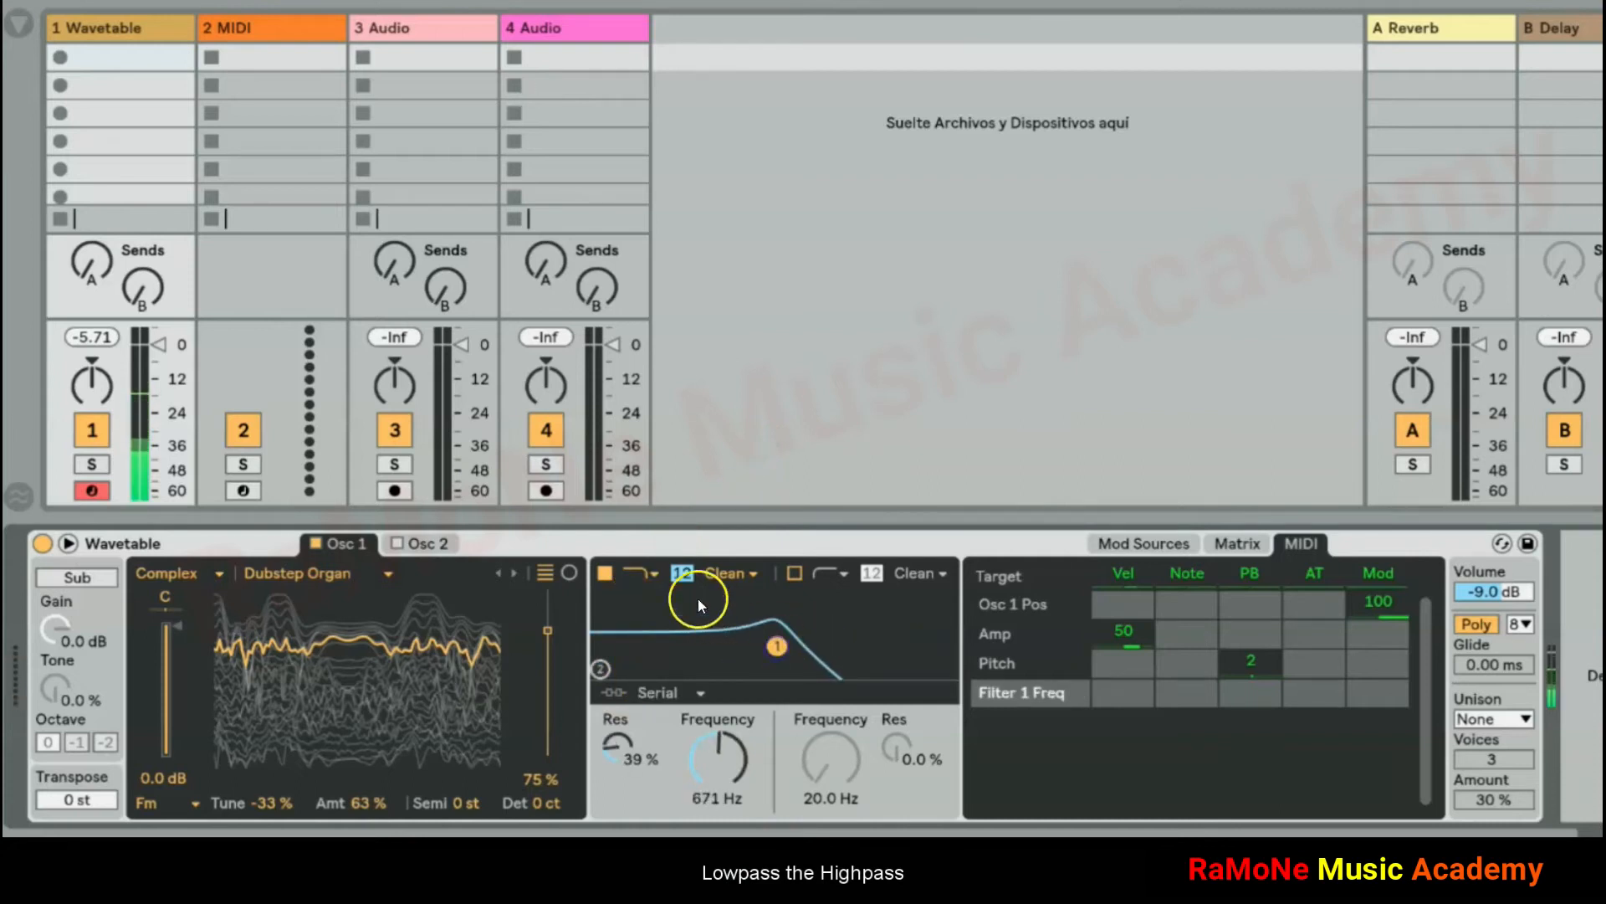
left_click(654, 577)
left_click_drag(778, 646, 718, 633)
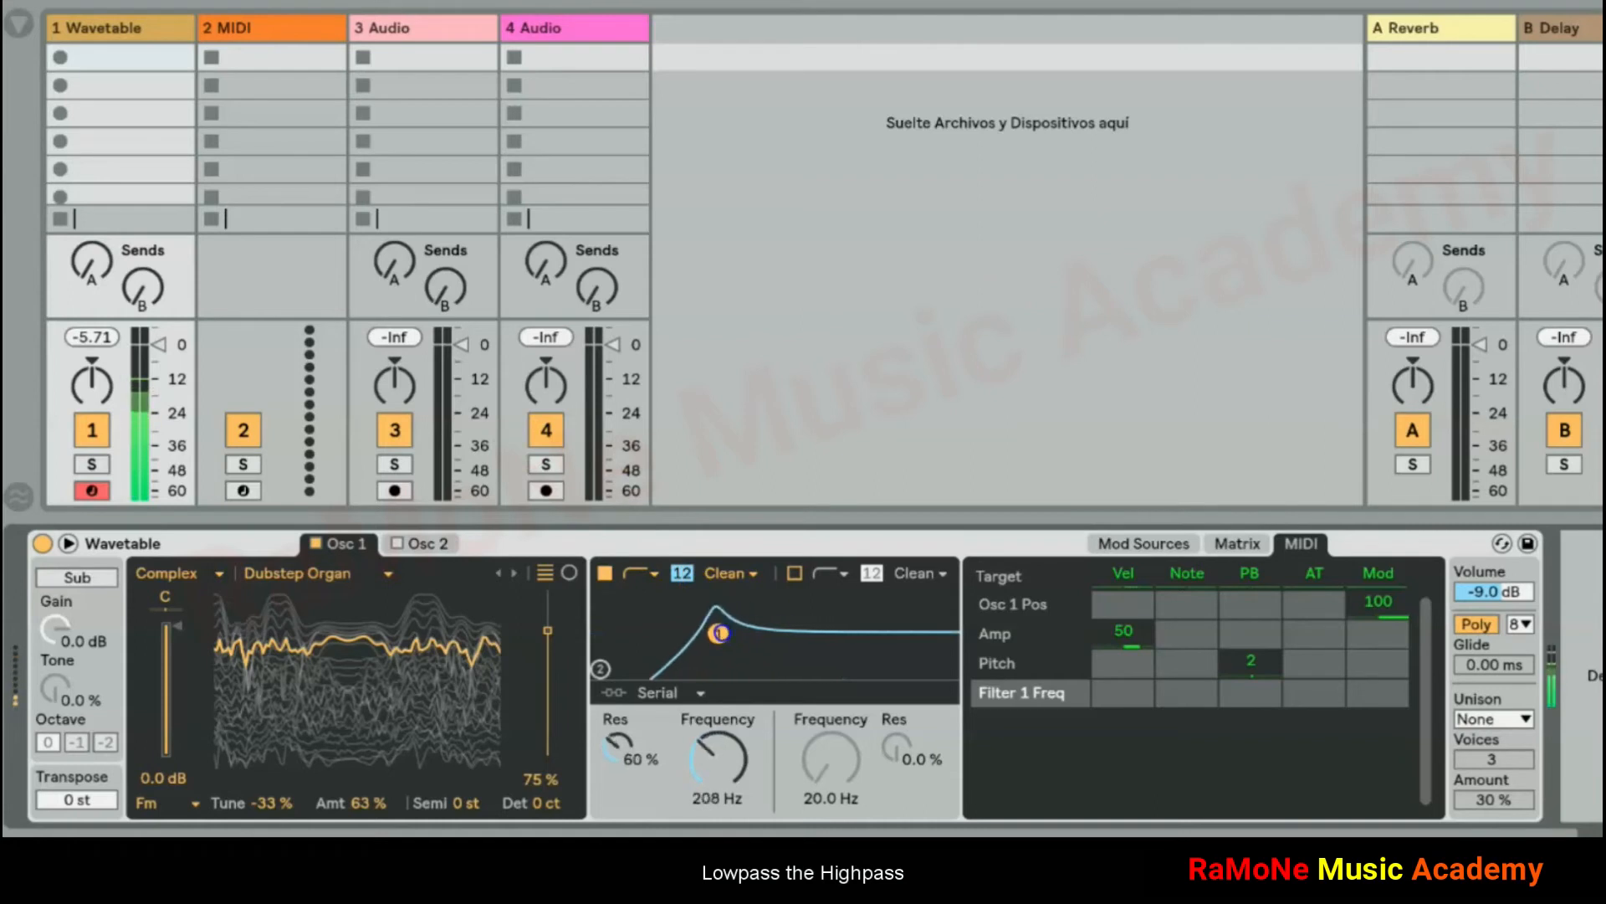
Try Filter 1's other response types, including Morph, and return to highpass at 286 Hz with 73 % resonance
left_click_drag(654, 575, 734, 653)
left_click(636, 644)
left_click(655, 574)
left_click(636, 669)
left_click(654, 574)
left_click(643, 692)
left_click_drag(630, 803, 628, 855)
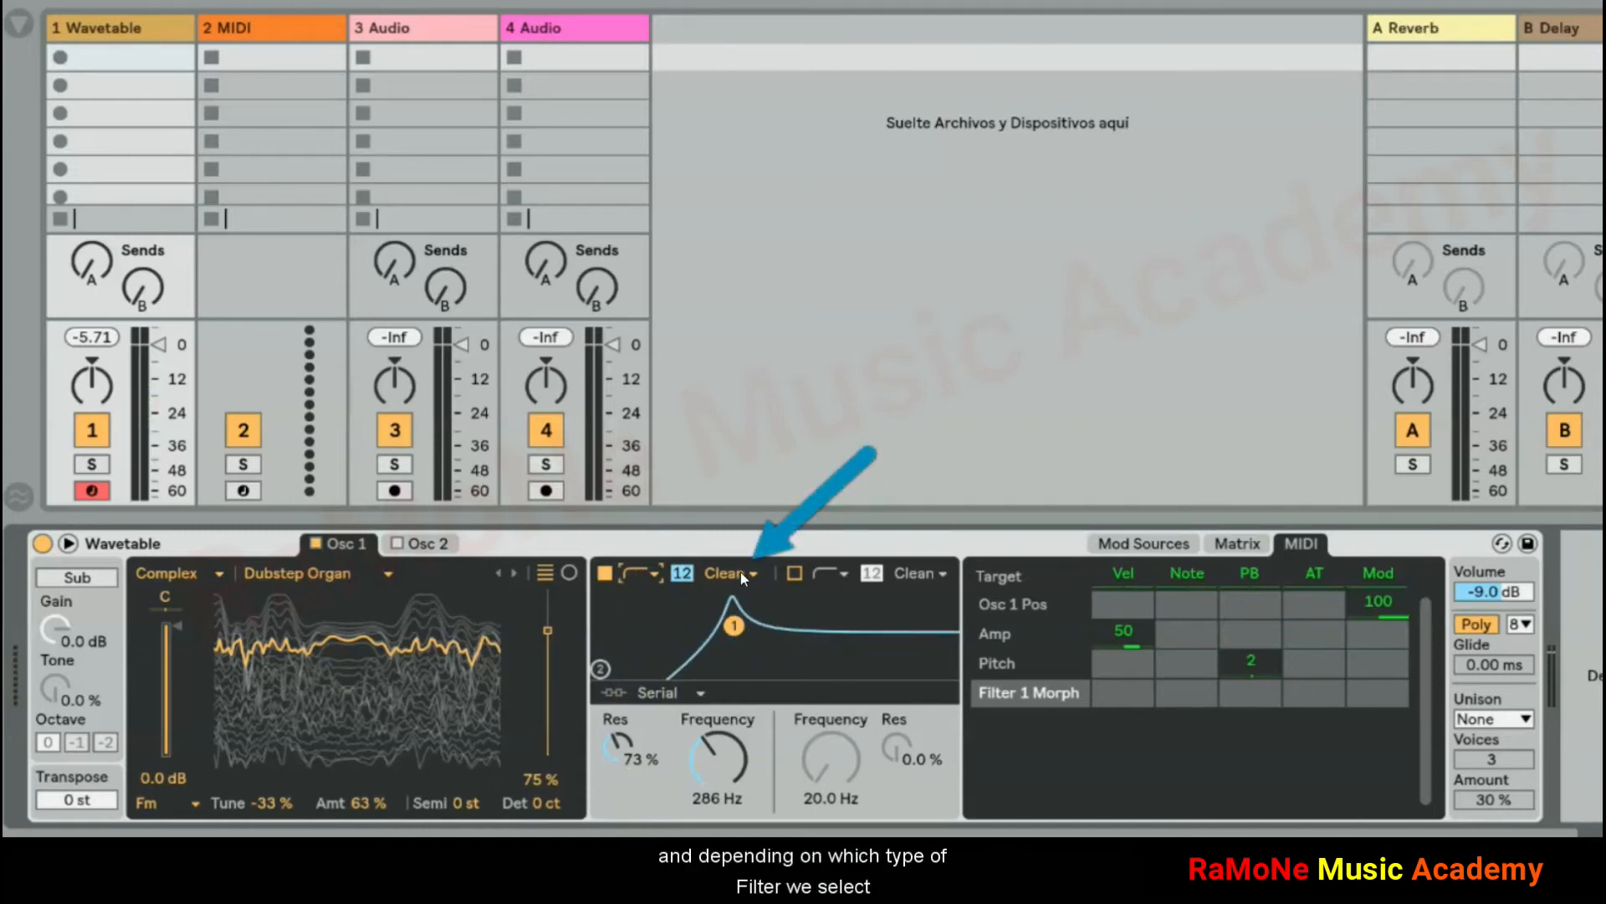
View Filter 1's available circuit types, and toggle its slope away from 12 and back
left_click(741, 571)
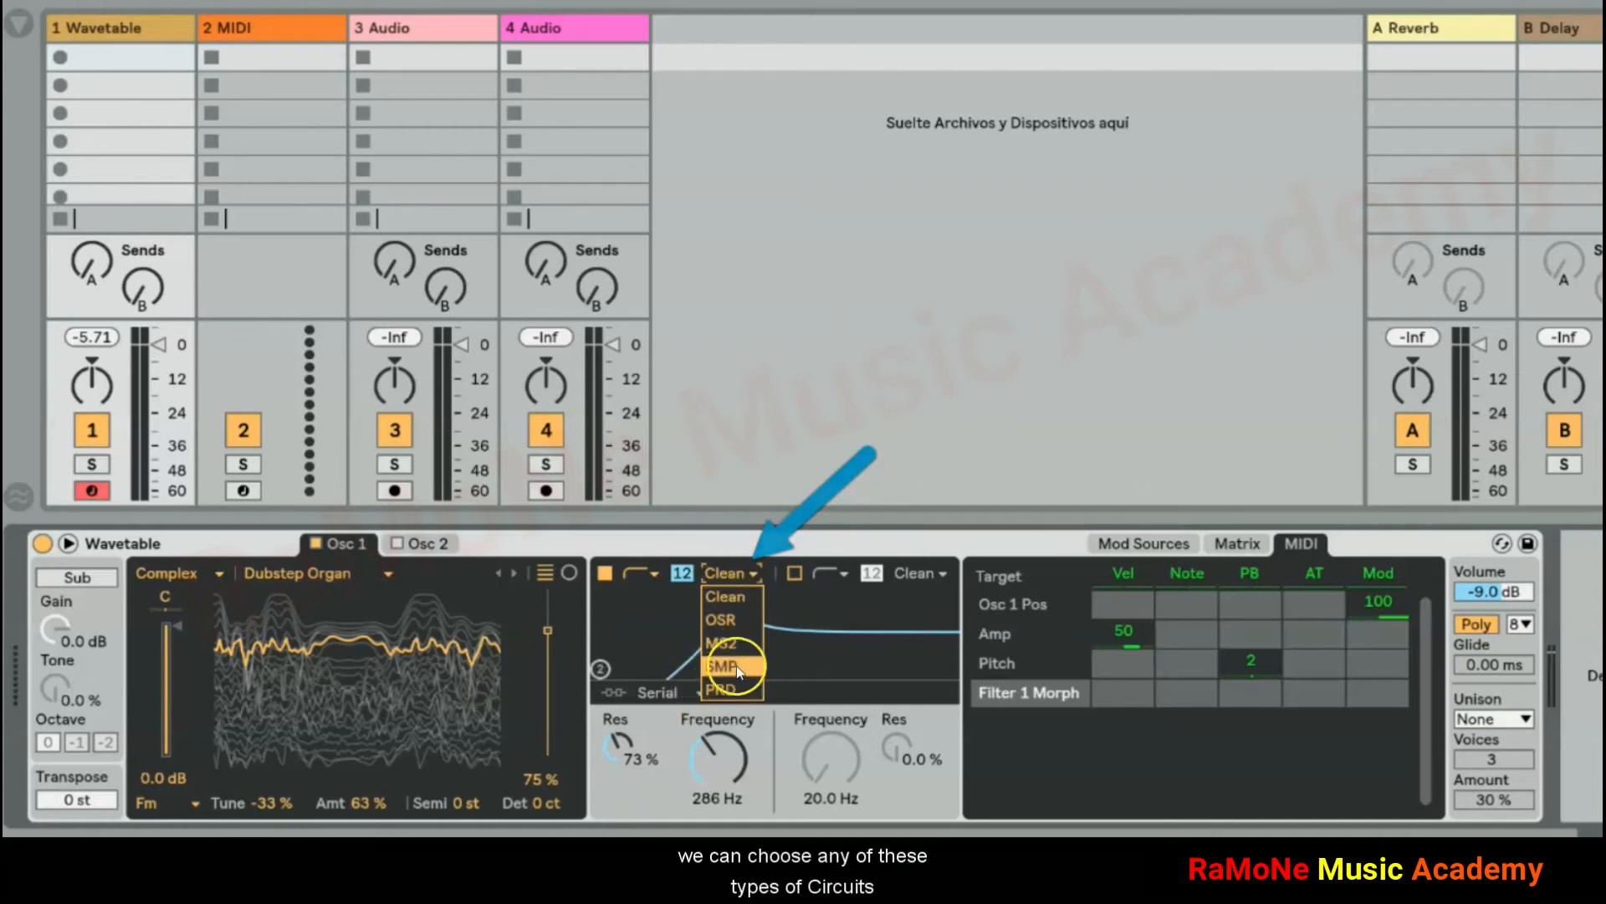
left_click(682, 576)
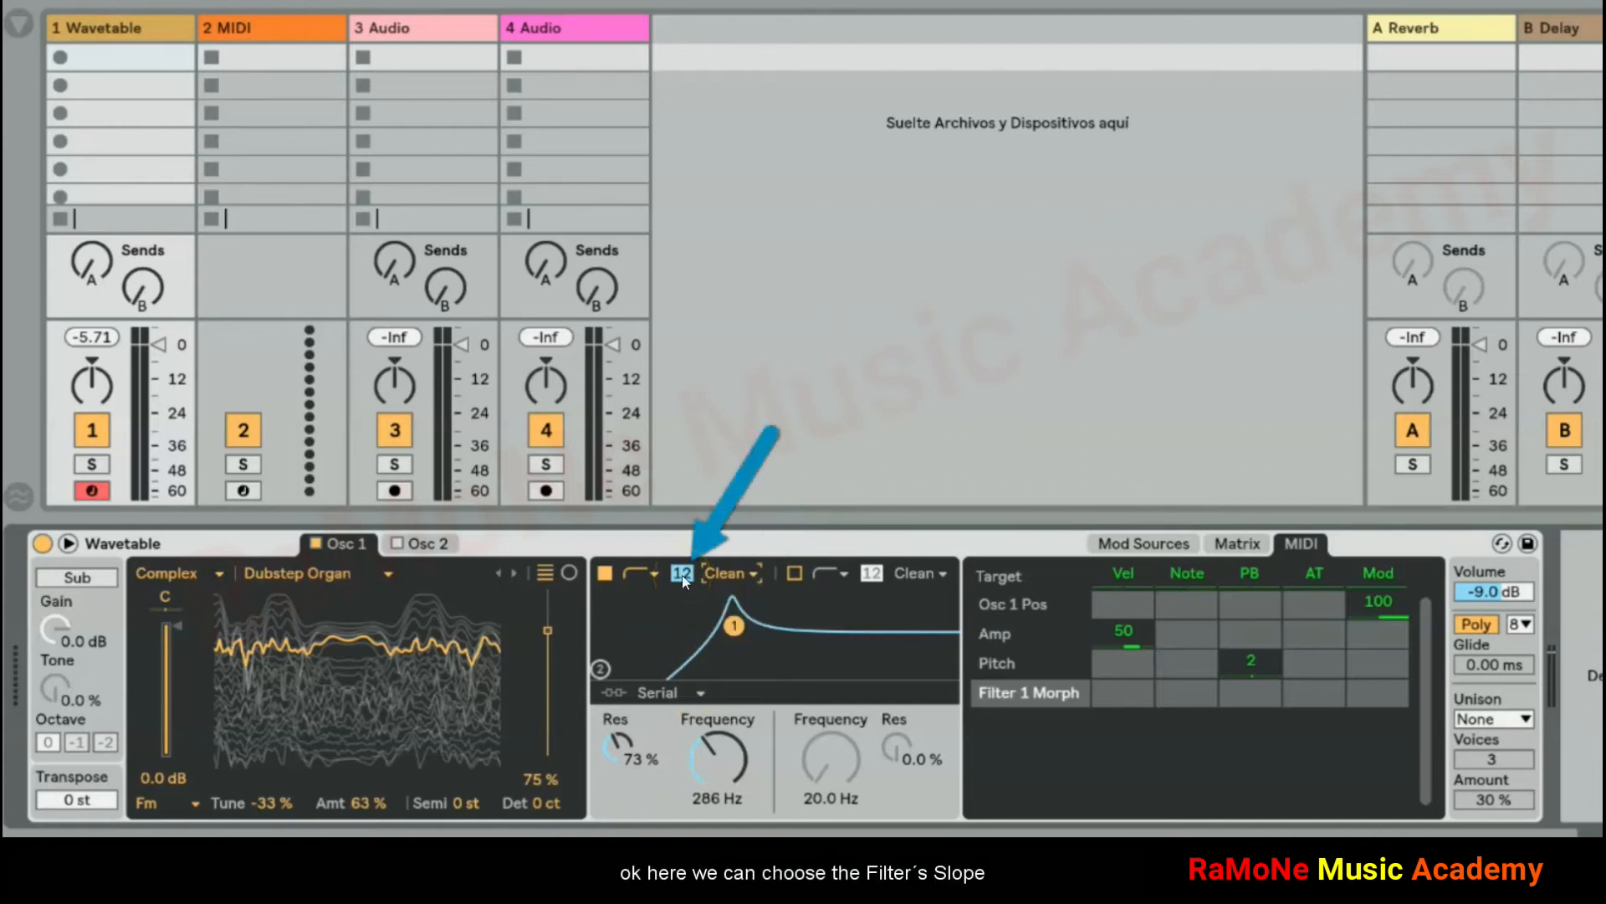
left_click(682, 576)
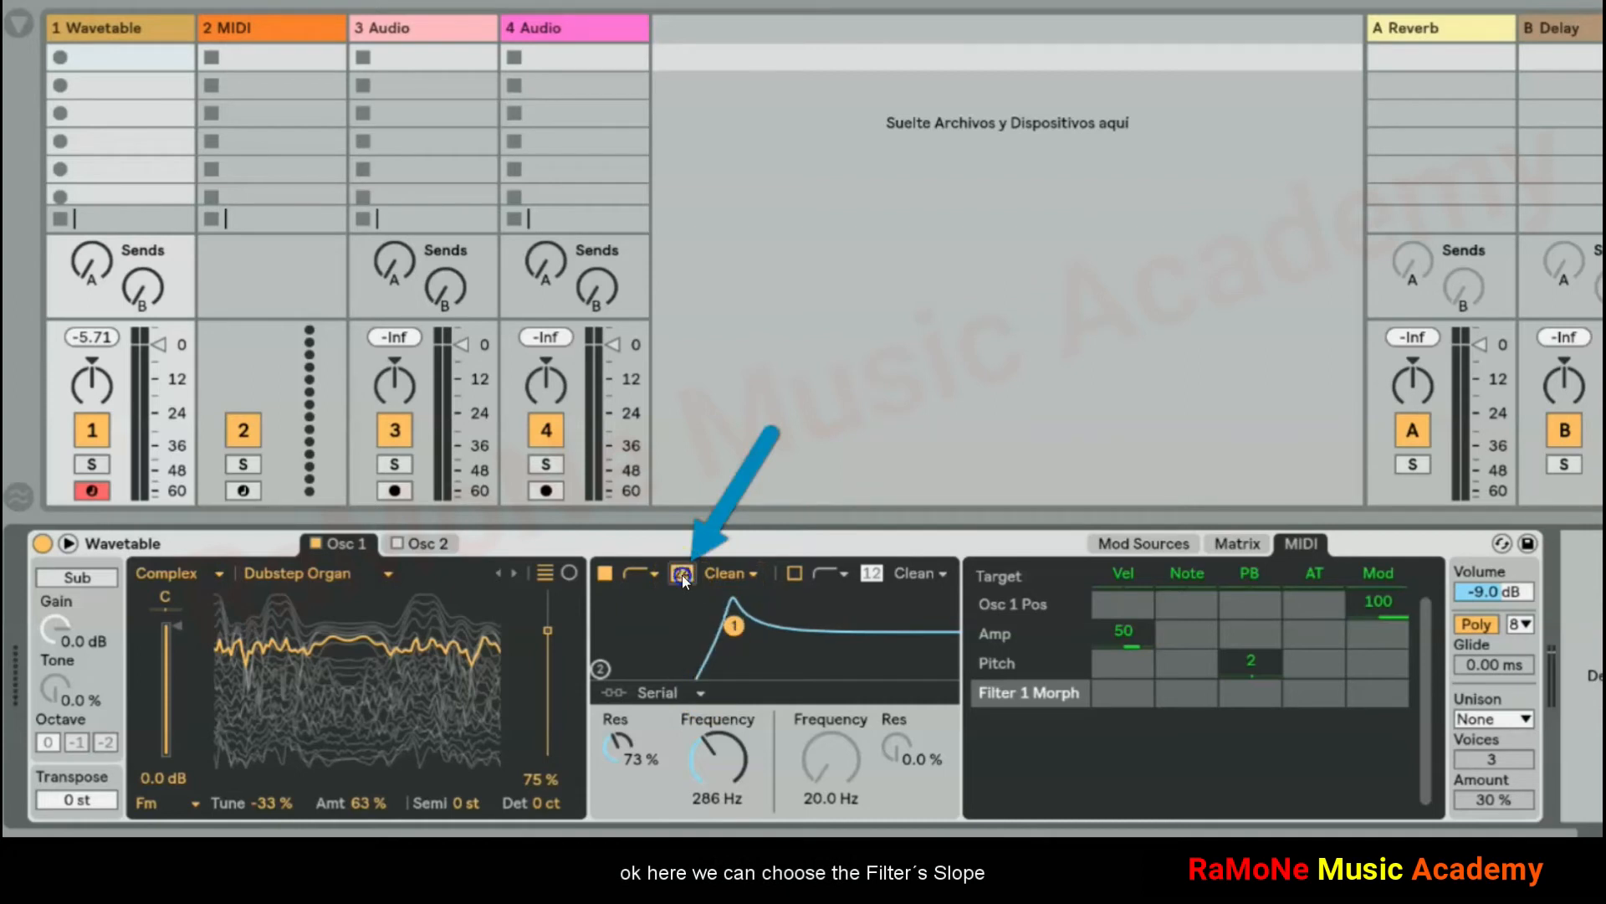
left_click(682, 576)
Adjust Filter 1 as a lowpass to a frequency of 251 Hz and a resonance of 63 %
left_click_drag(724, 759, 726, 761)
left_click_drag(620, 756, 616, 745)
left_click_drag(735, 763, 734, 765)
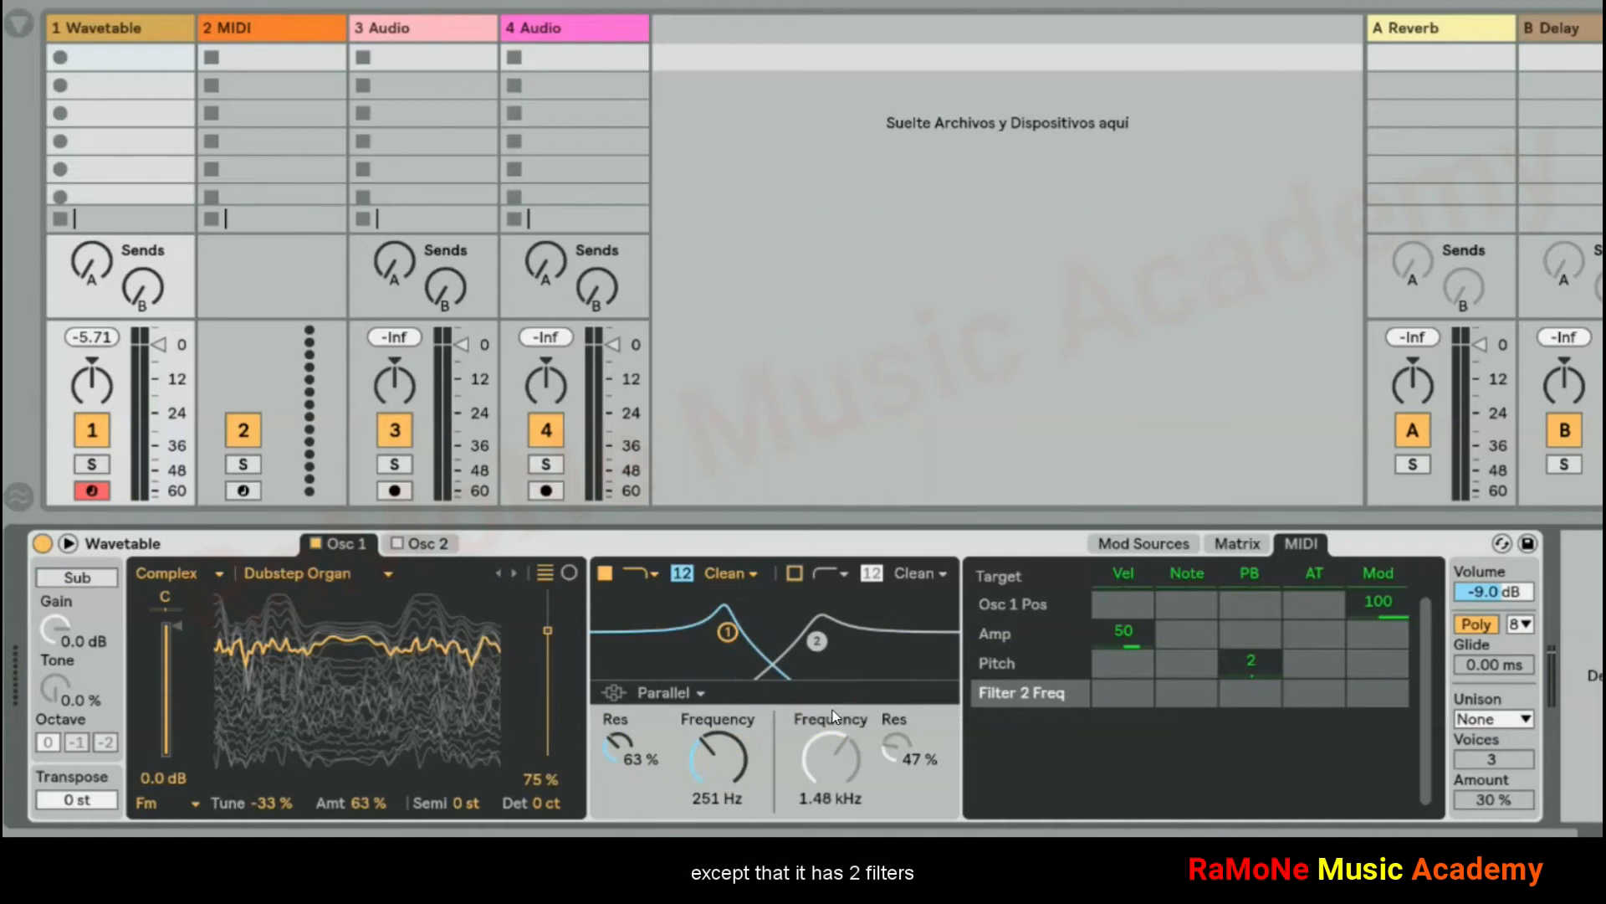
Enable Filter 2 at 3.52 kHz with 83 % resonance, and set Filter 1's frequency to 543 Hz
left_click(883, 649)
left_click(798, 576)
left_click_drag(820, 751, 820, 751)
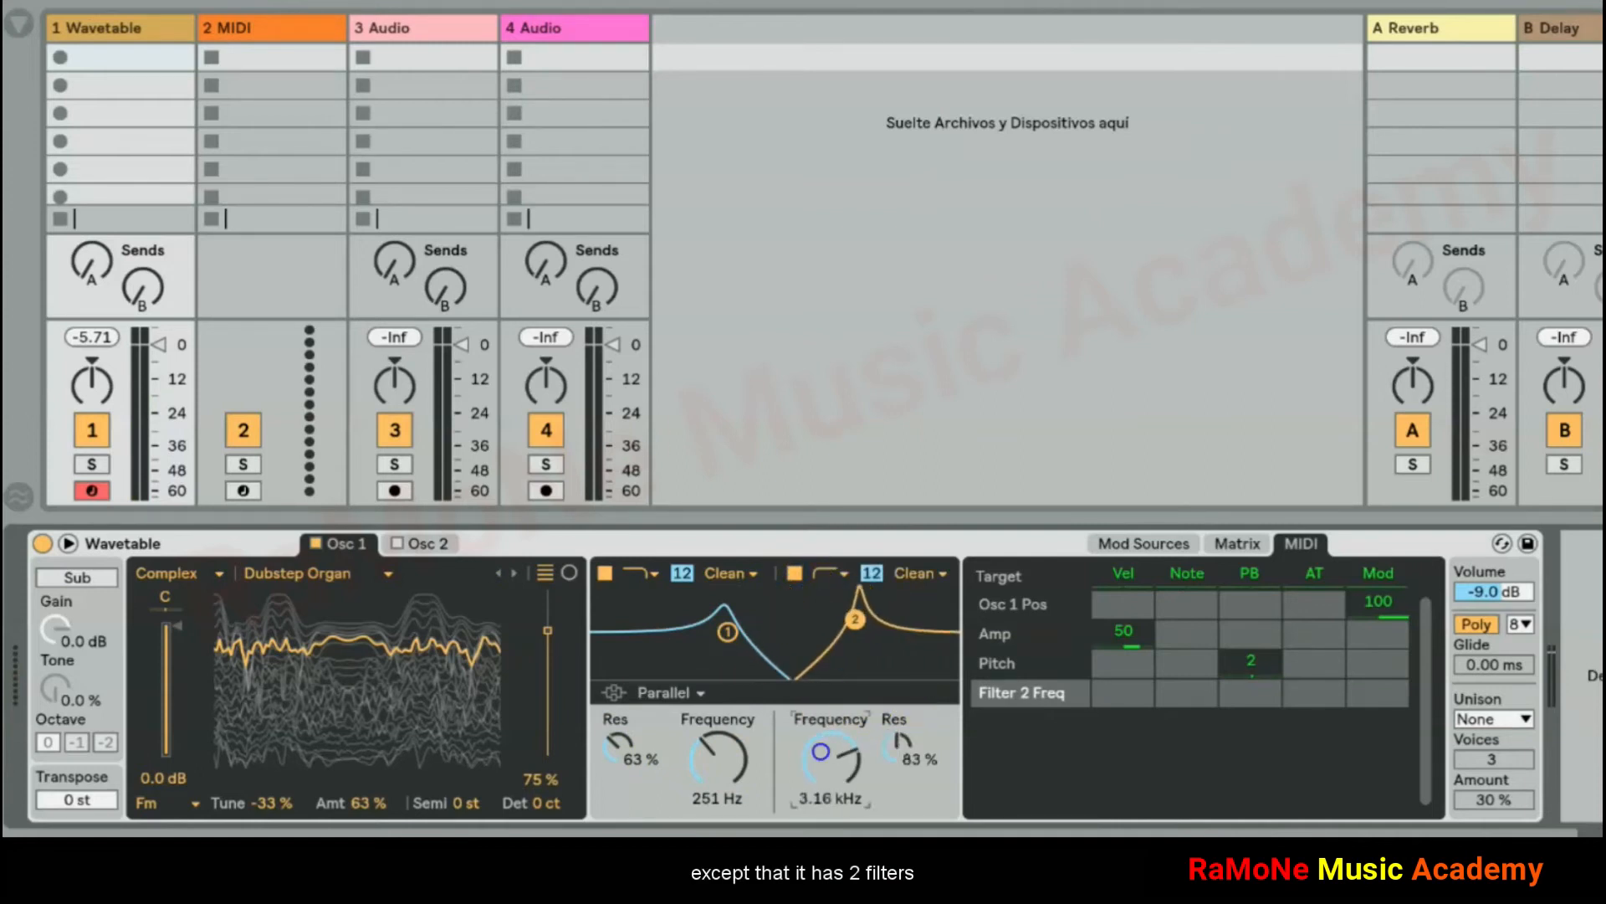
left_click_drag(709, 753, 709, 753)
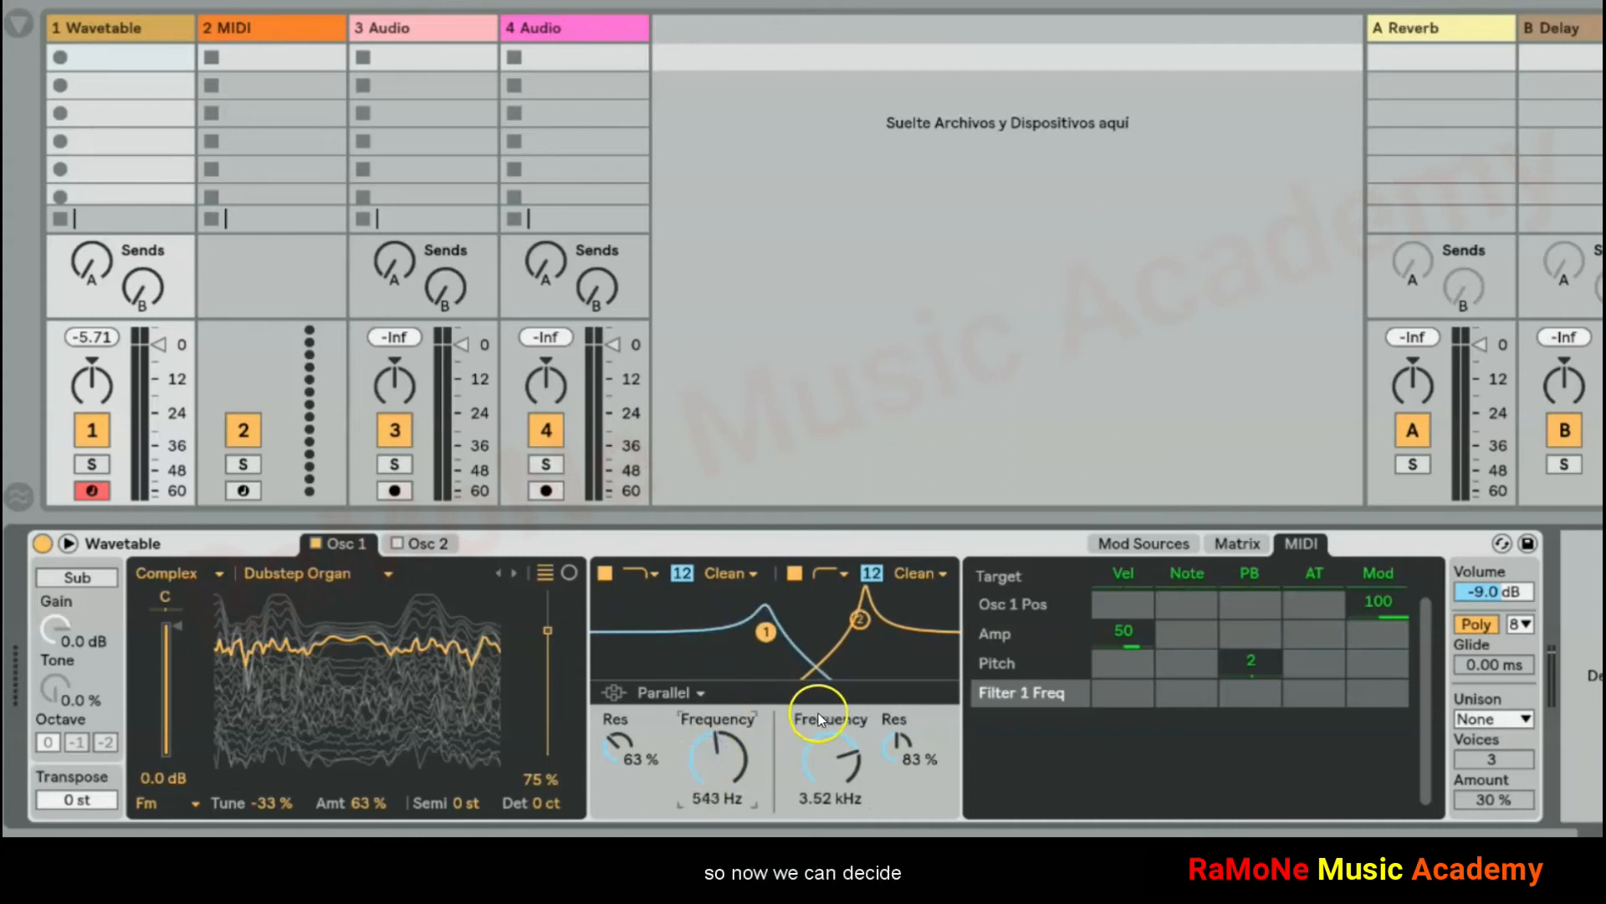
Sweep each filter alone with the other switched off, and set Filter 1 to 181 Hz and Filter 2 to 798 Hz with both on
left_click(794, 573)
left_click_drag(725, 741, 725, 742)
left_click(794, 573)
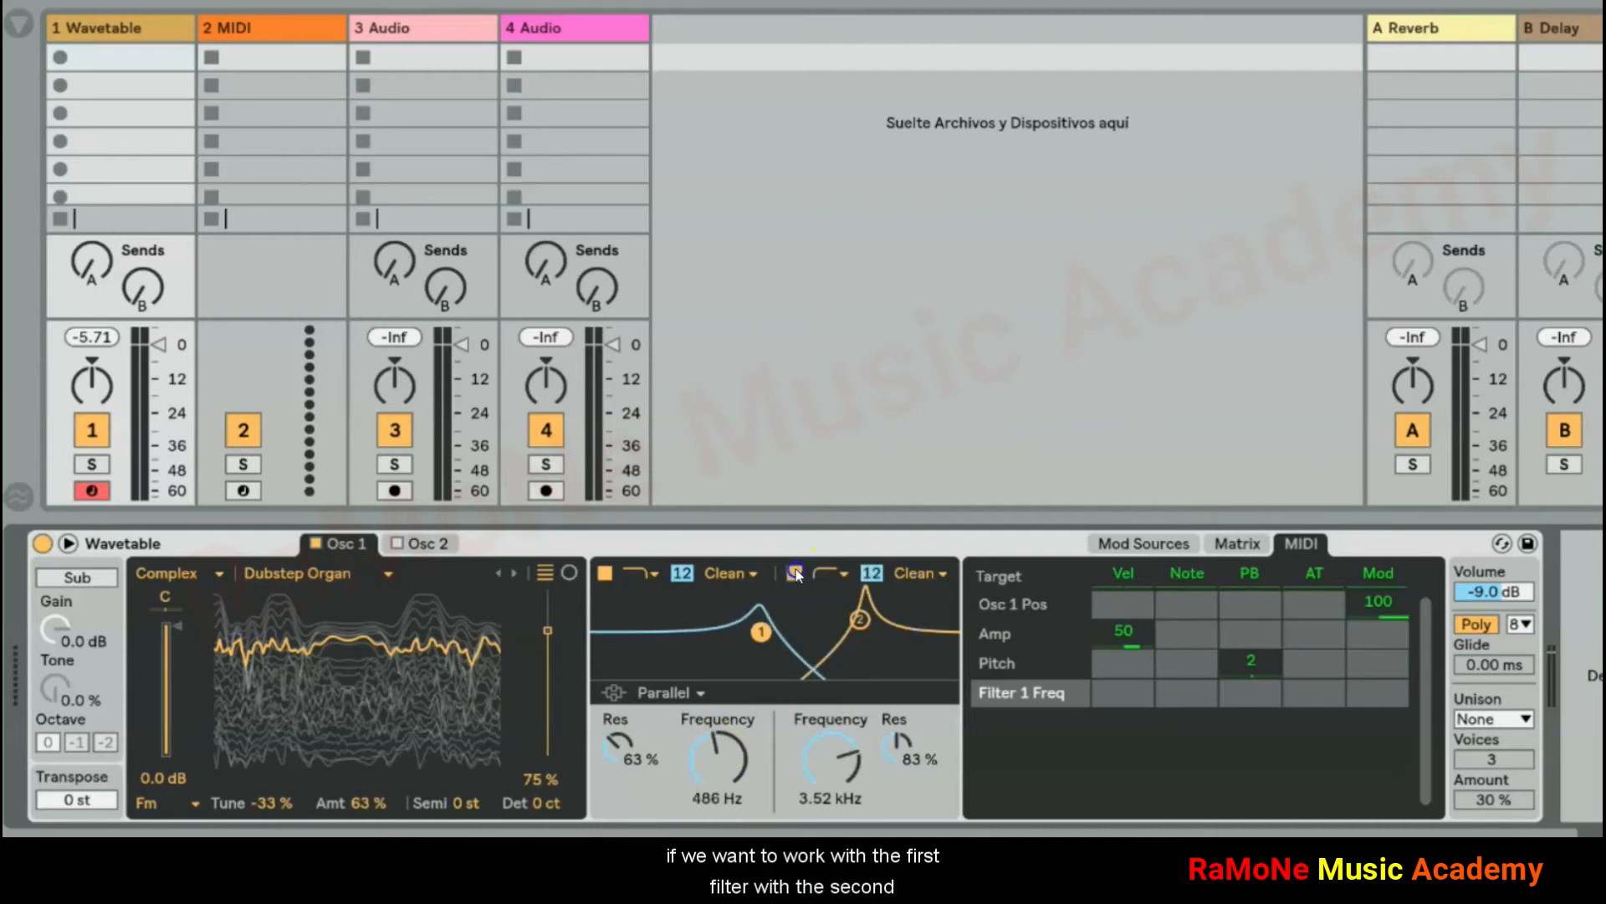
left_click(605, 577)
mouse_move(830, 753)
left_mouse_down()
mouse_move(848, 763)
mouse_move(851, 739)
left_mouse_up()
left_click(605, 576)
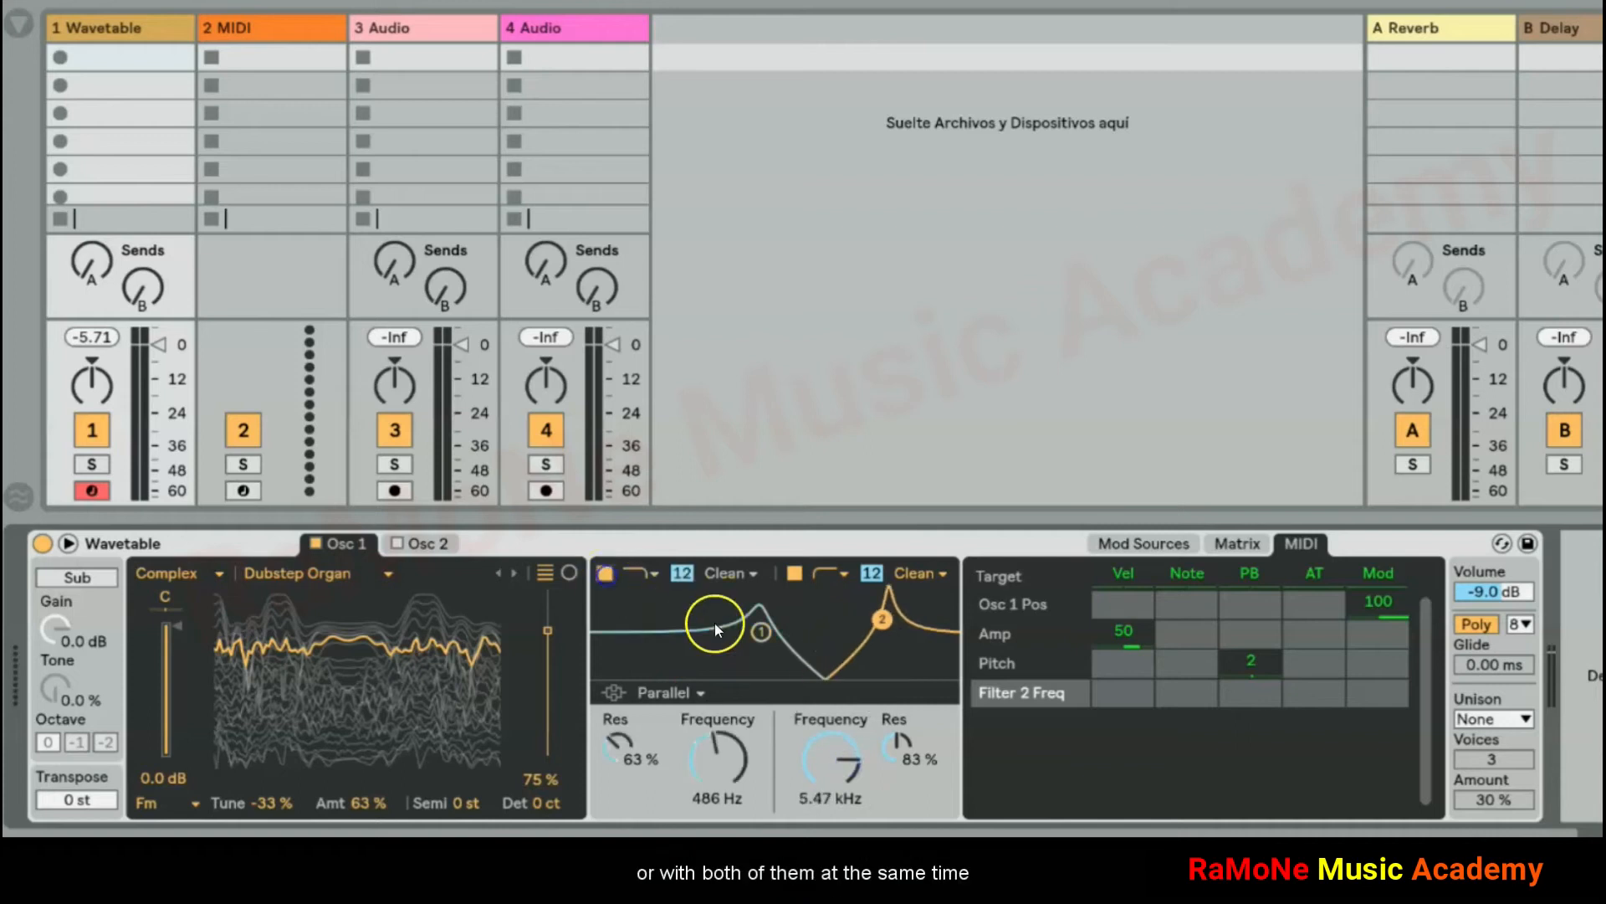
left_click_drag(725, 741, 725, 745)
left_click_drag(827, 743, 841, 761)
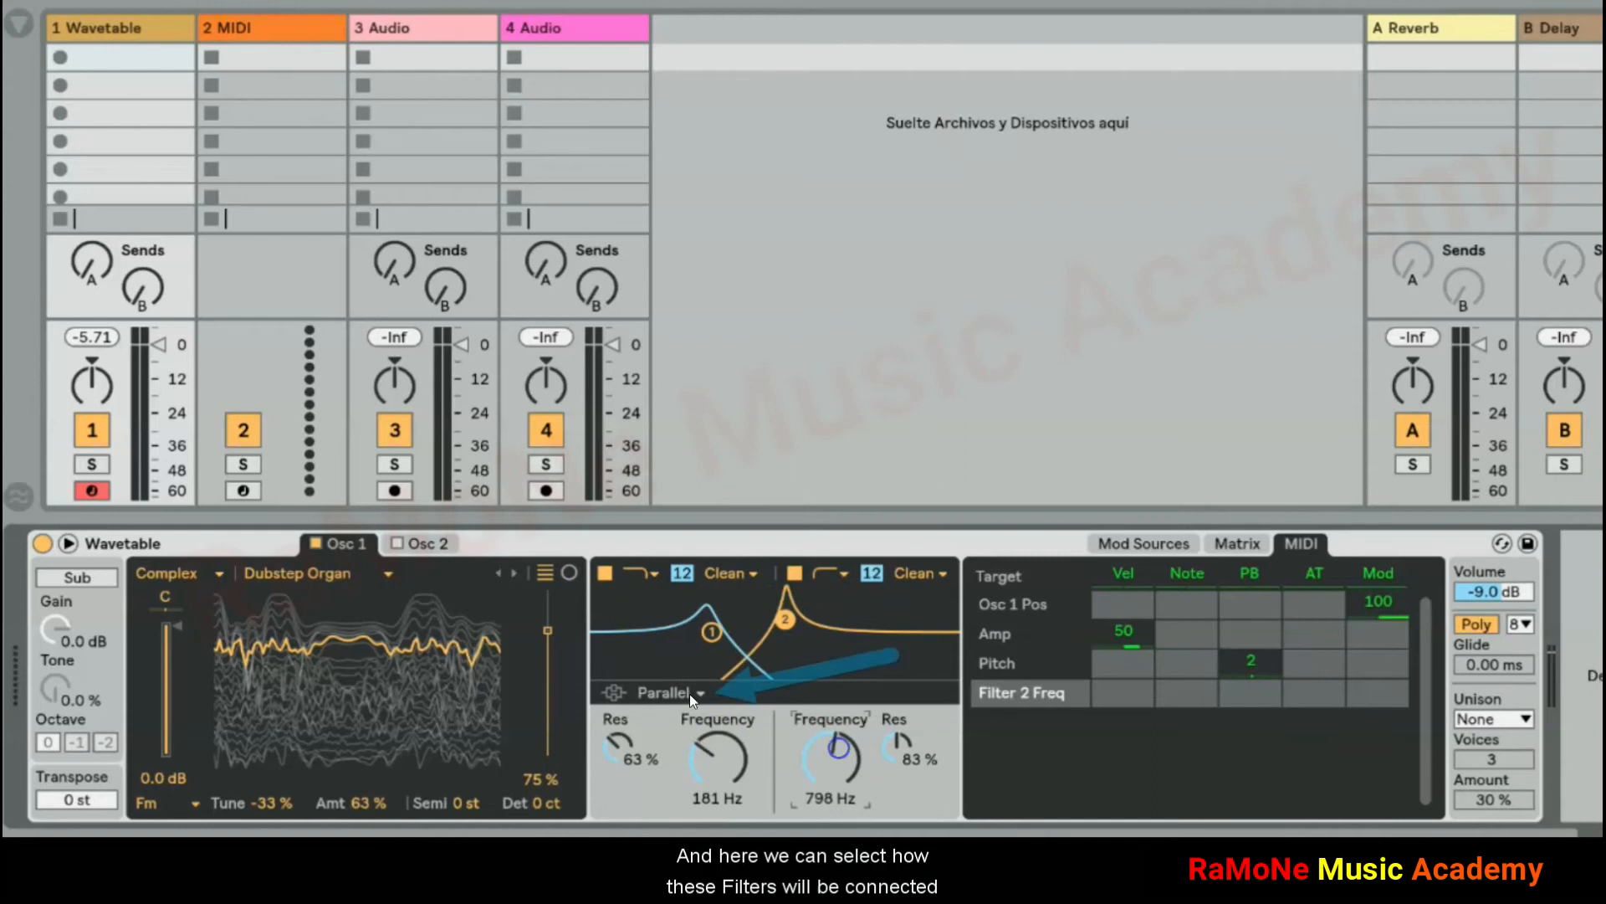
Try the Serial filter routing, and return to Parallel with Filter 1 at 110 Hz and Filter 2 at 1.31 kHz
left_click(689, 694)
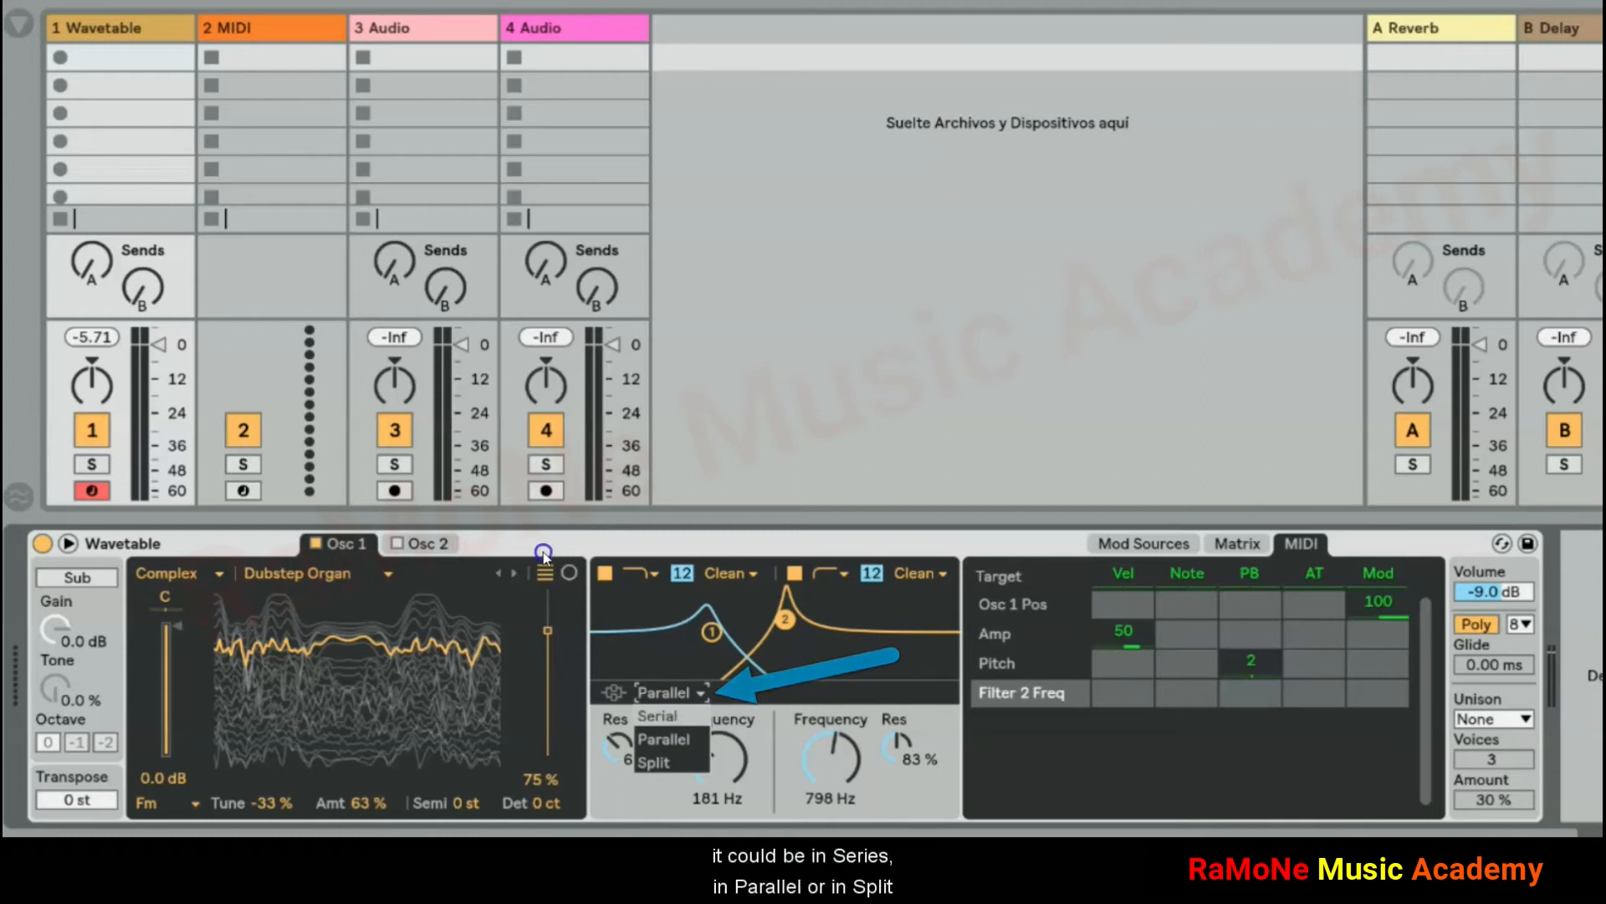
left_click(681, 713)
mouse_move(681, 712)
left_mouse_down()
mouse_move(706, 788)
mouse_move(723, 759)
mouse_move(723, 820)
left_mouse_up()
left_click(669, 692)
left_click(679, 741)
mouse_move(824, 756)
left_mouse_down()
mouse_move(816, 721)
mouse_move(815, 774)
mouse_move(815, 757)
left_mouse_up()
Route the filters in Split, and set Filter 1 to 1.17 kHz with 58 % resonance and Filter 2 to 460 Hz
left_click(669, 692)
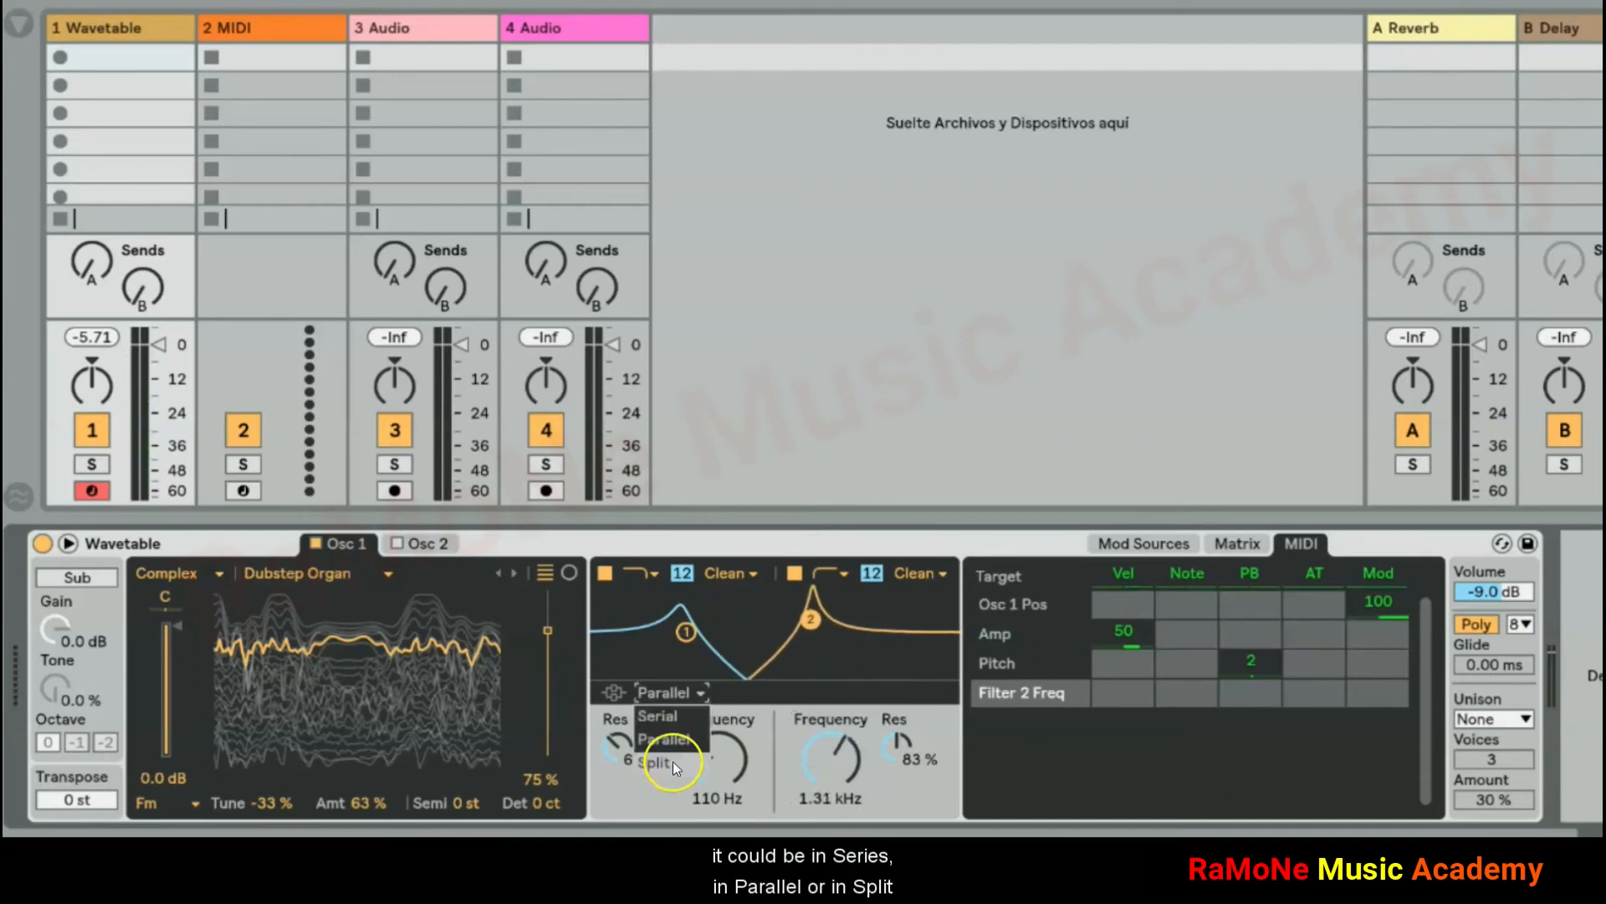
left_click(680, 763)
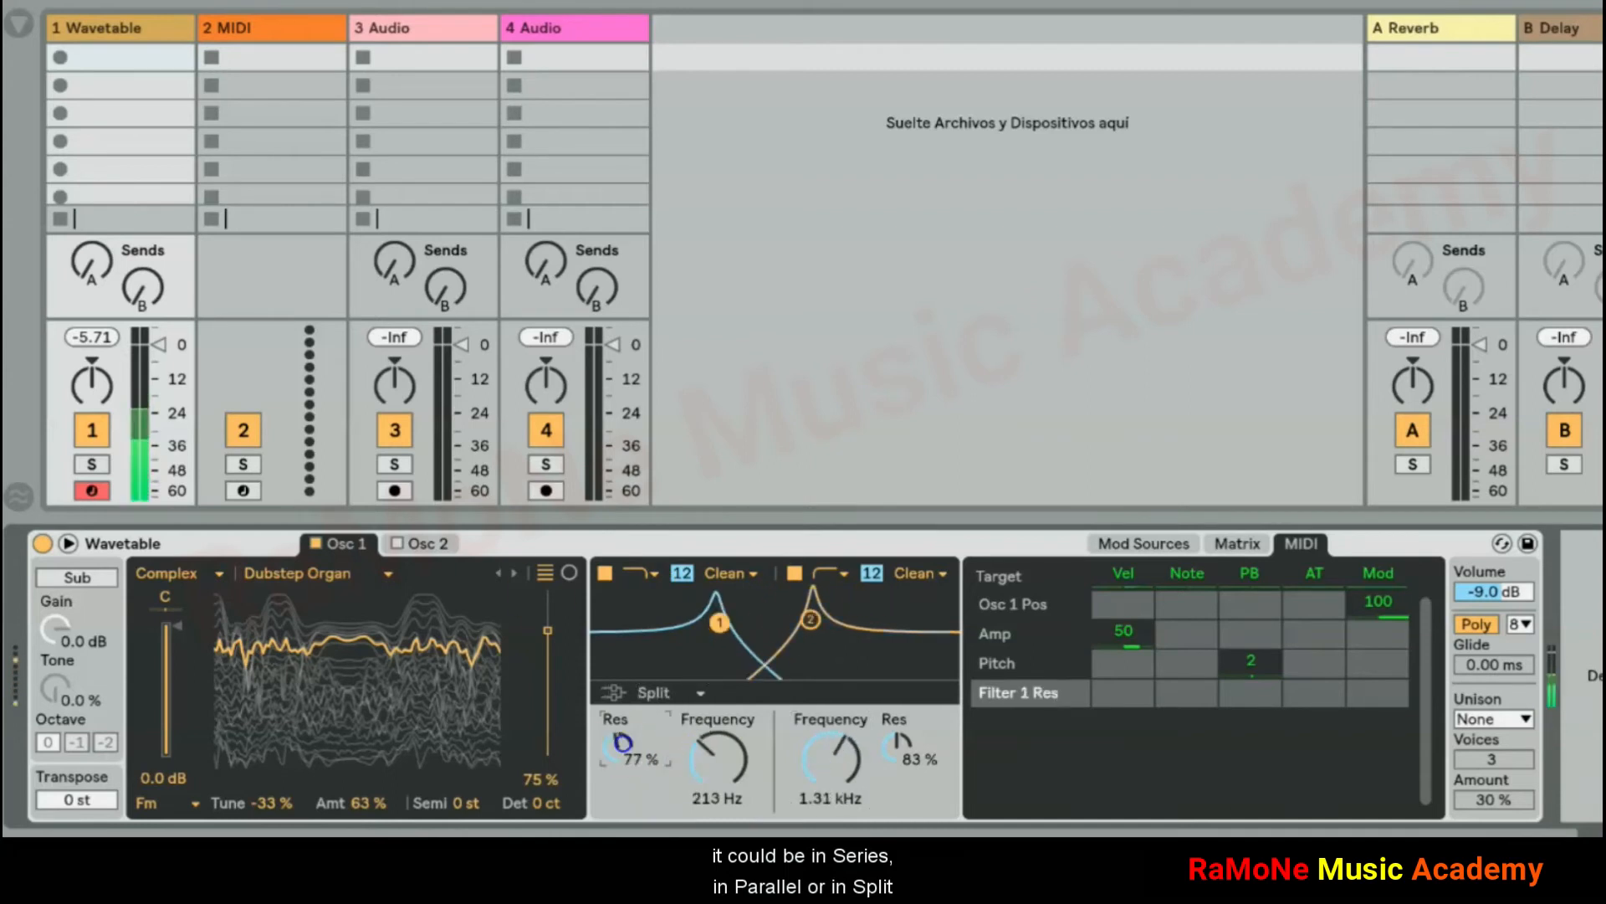
left_click_drag(623, 742, 710, 750)
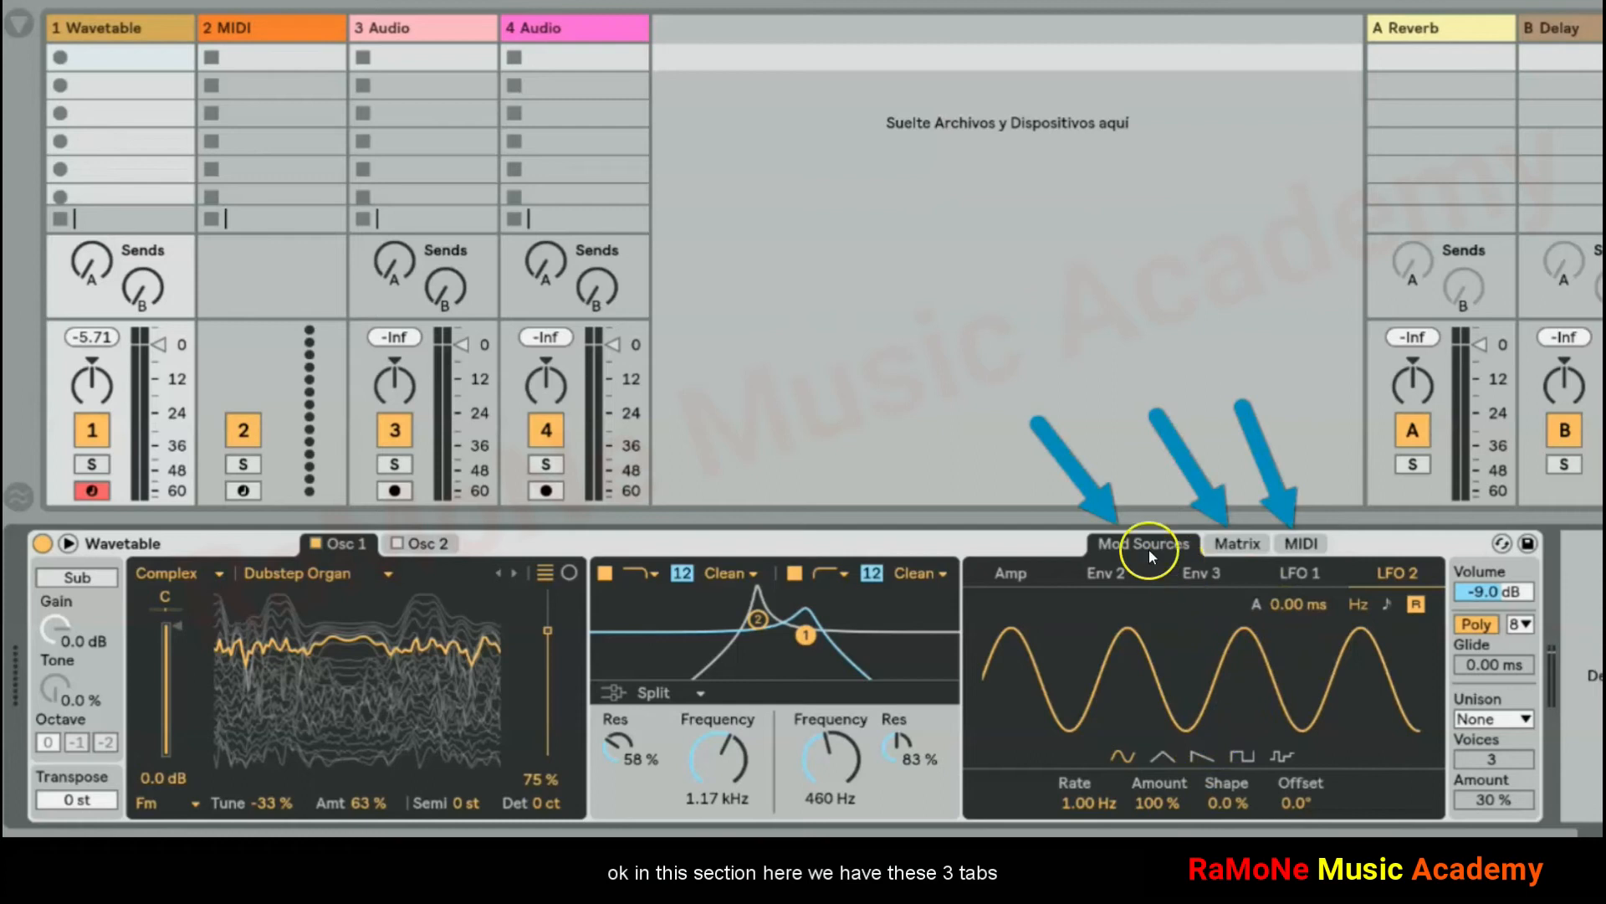
Look through the Mod Sources, Matrix and MIDI modulation pages, including the individual envelopes and LFOs
left_click(1232, 544)
left_click(1299, 543)
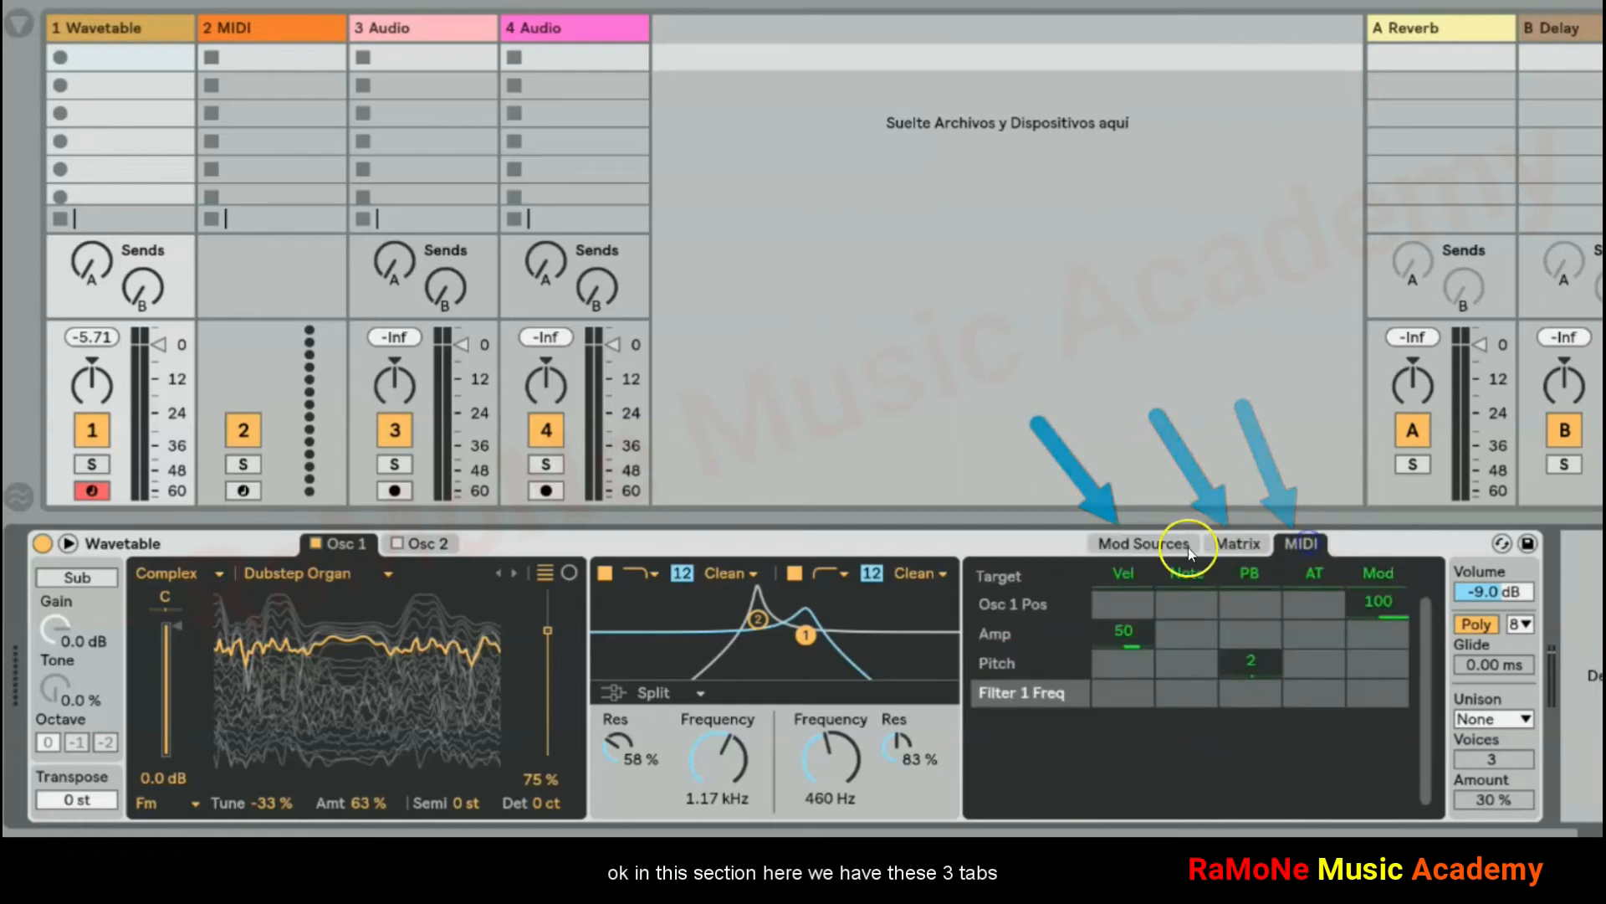
left_click(1187, 547)
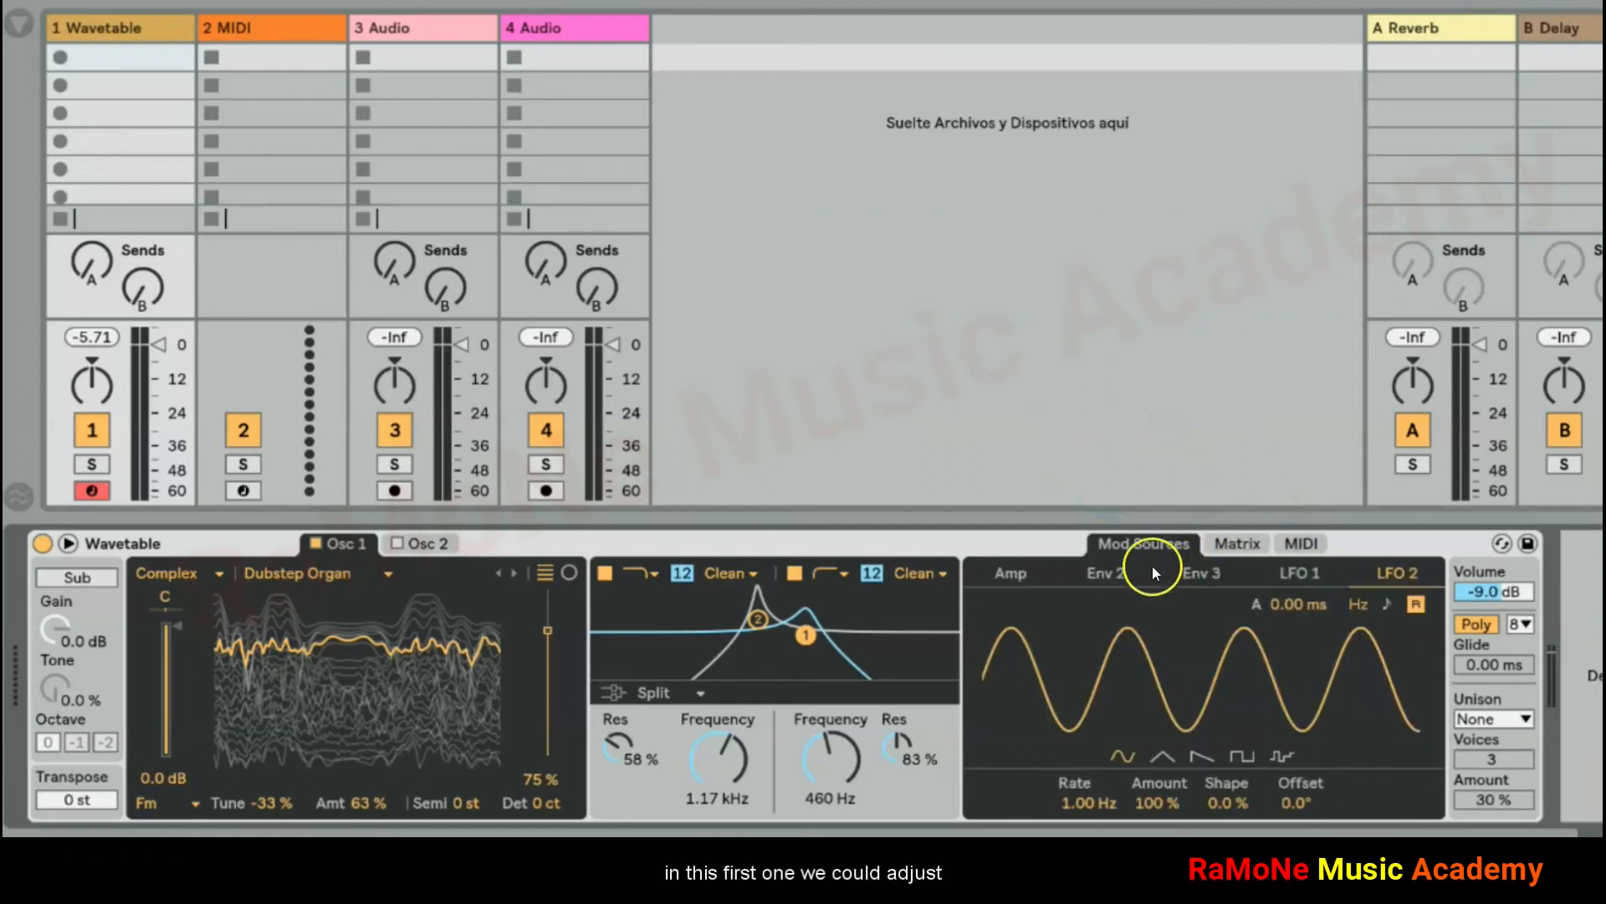
left_click(1011, 577)
left_click(1096, 574)
left_click(1192, 574)
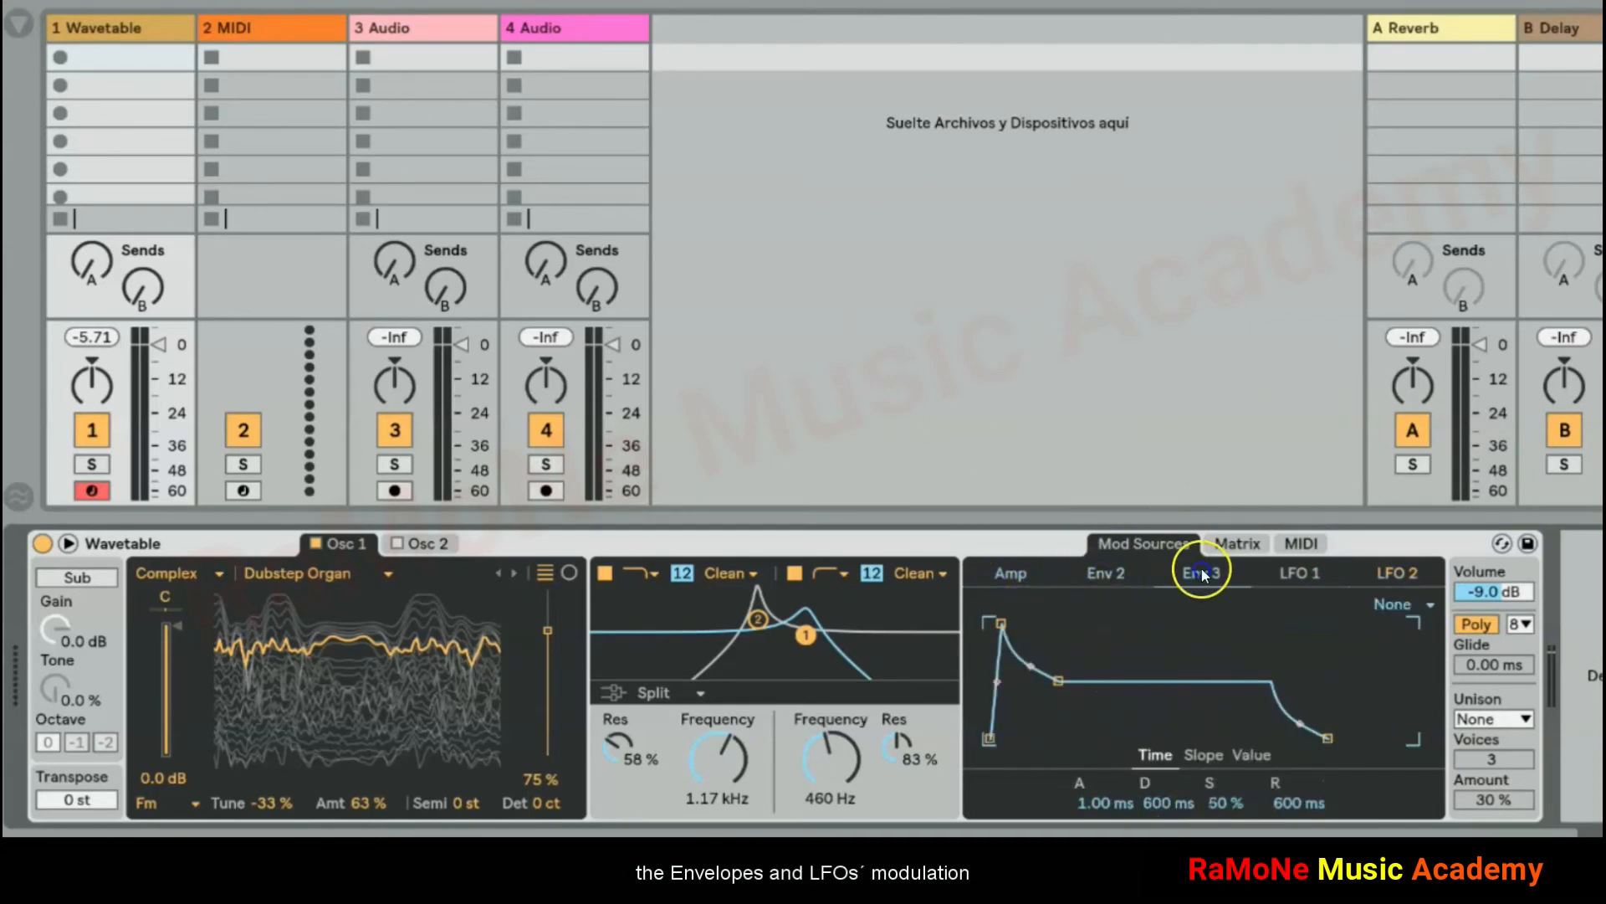
left_click(1297, 574)
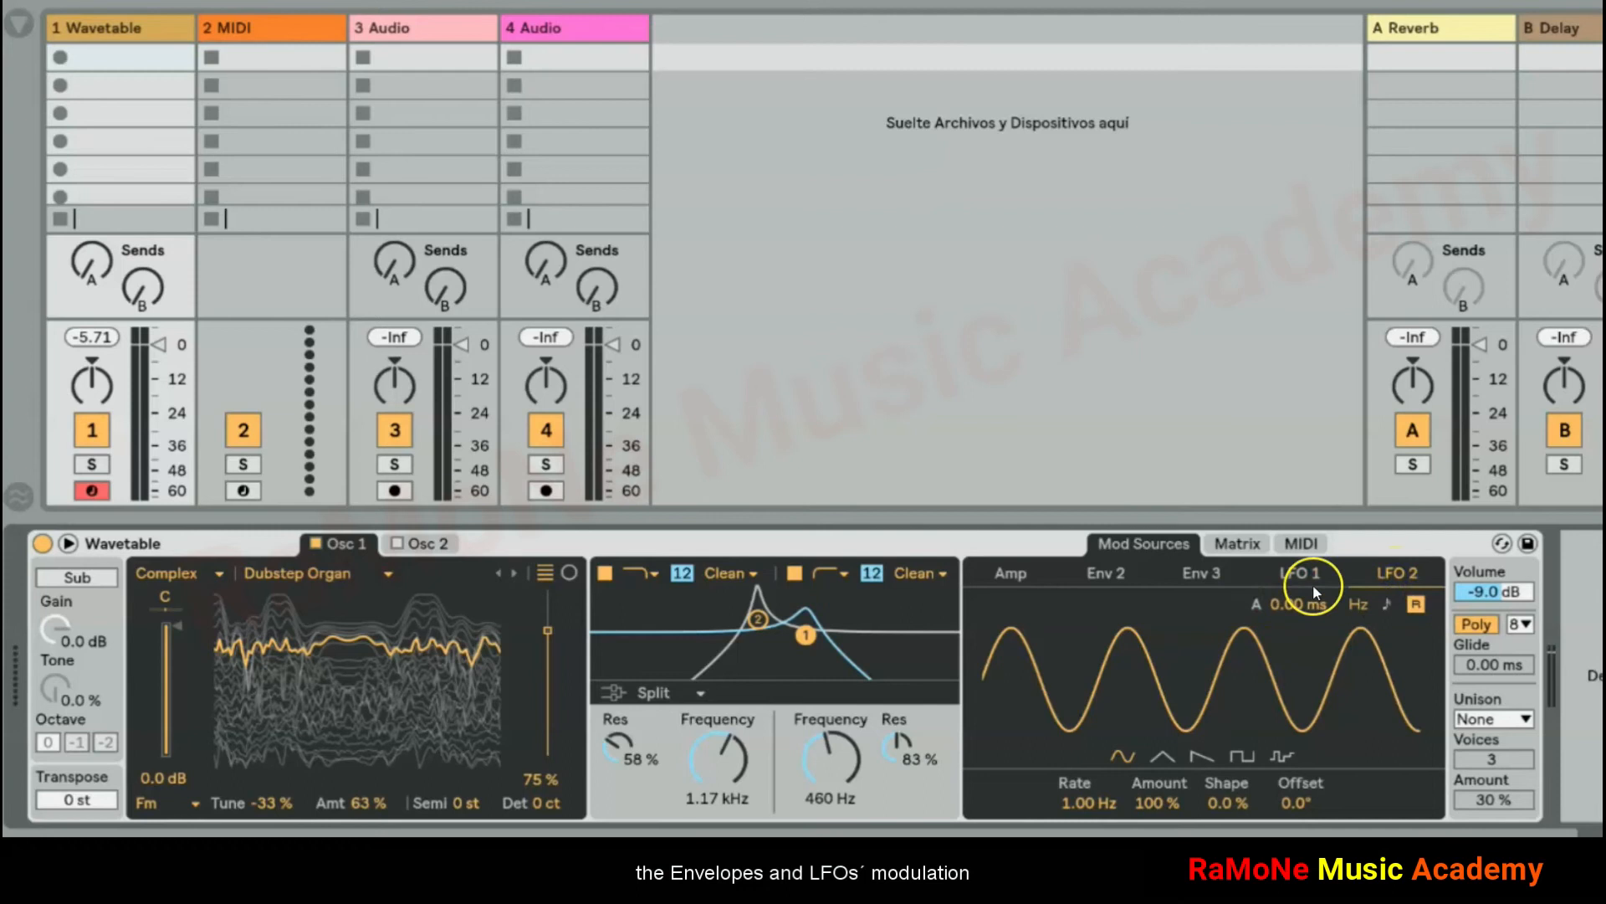
left_click(1233, 550)
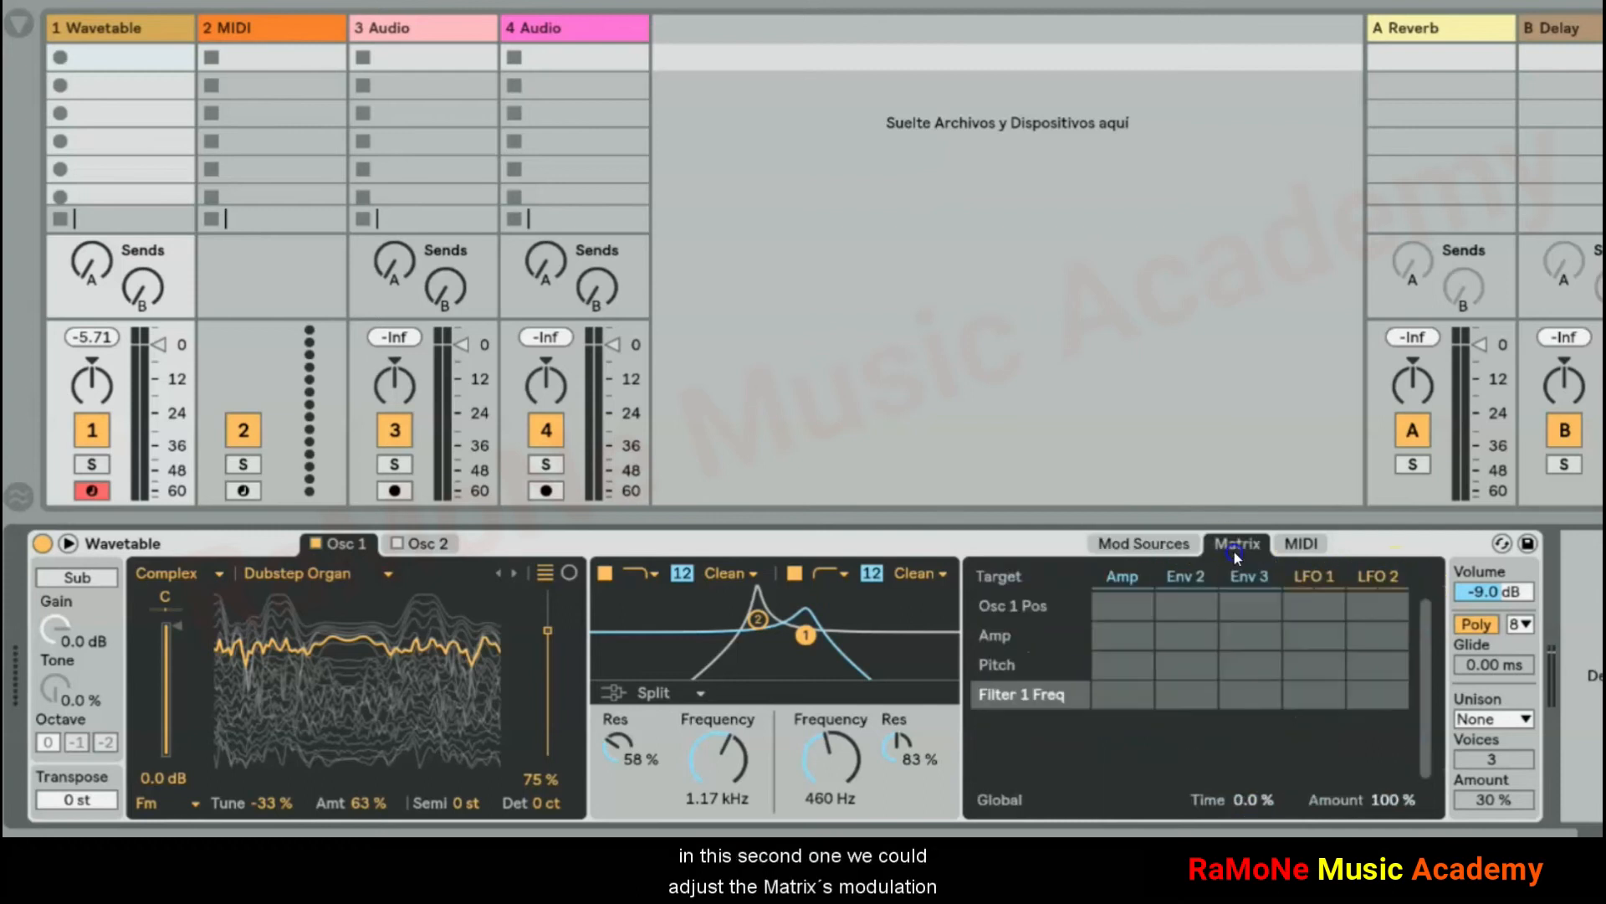
left_click(1173, 645)
left_click(1311, 546)
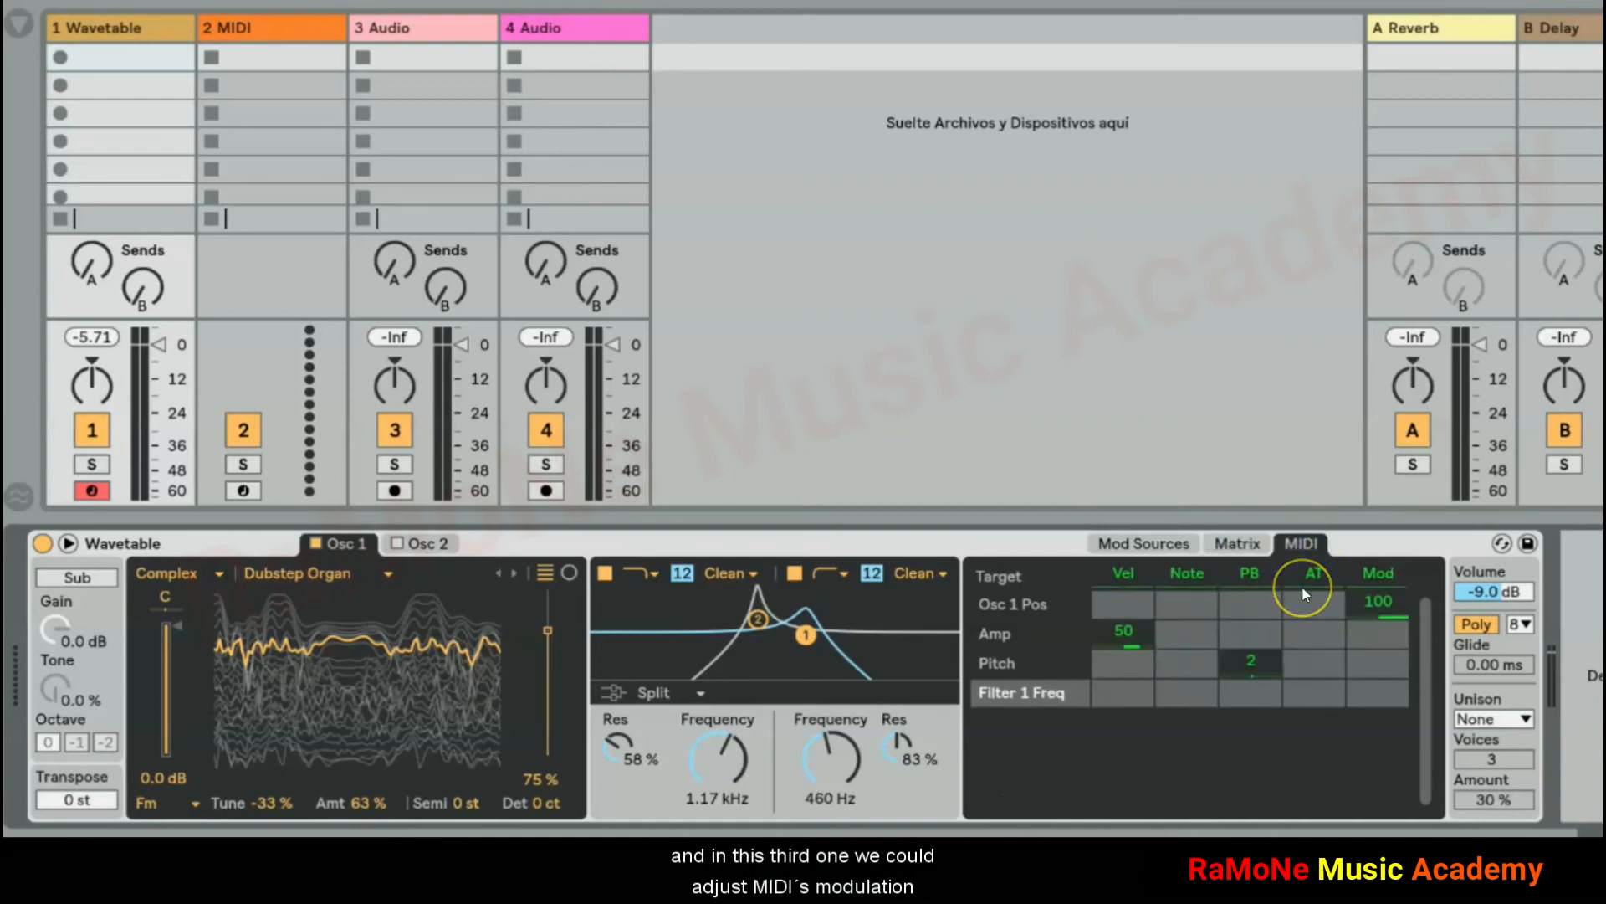
Return to the Mod Sources and review Amp, Env 2, Env 3 and the LFOs one by one
left_click(1129, 544)
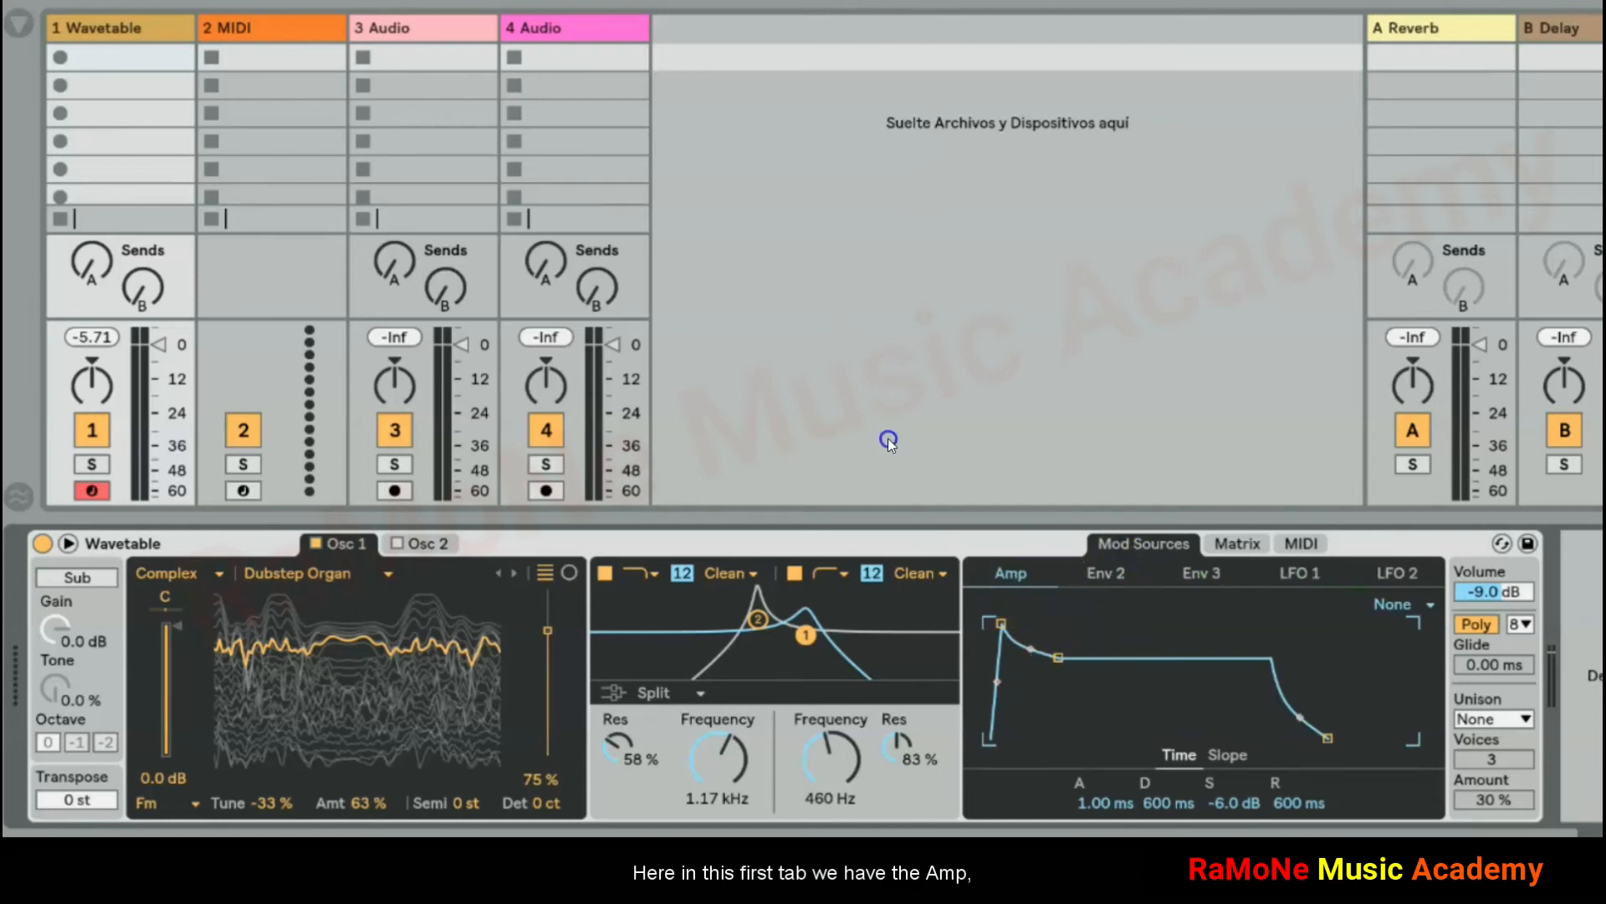
left_click(1107, 572)
left_click(1201, 578)
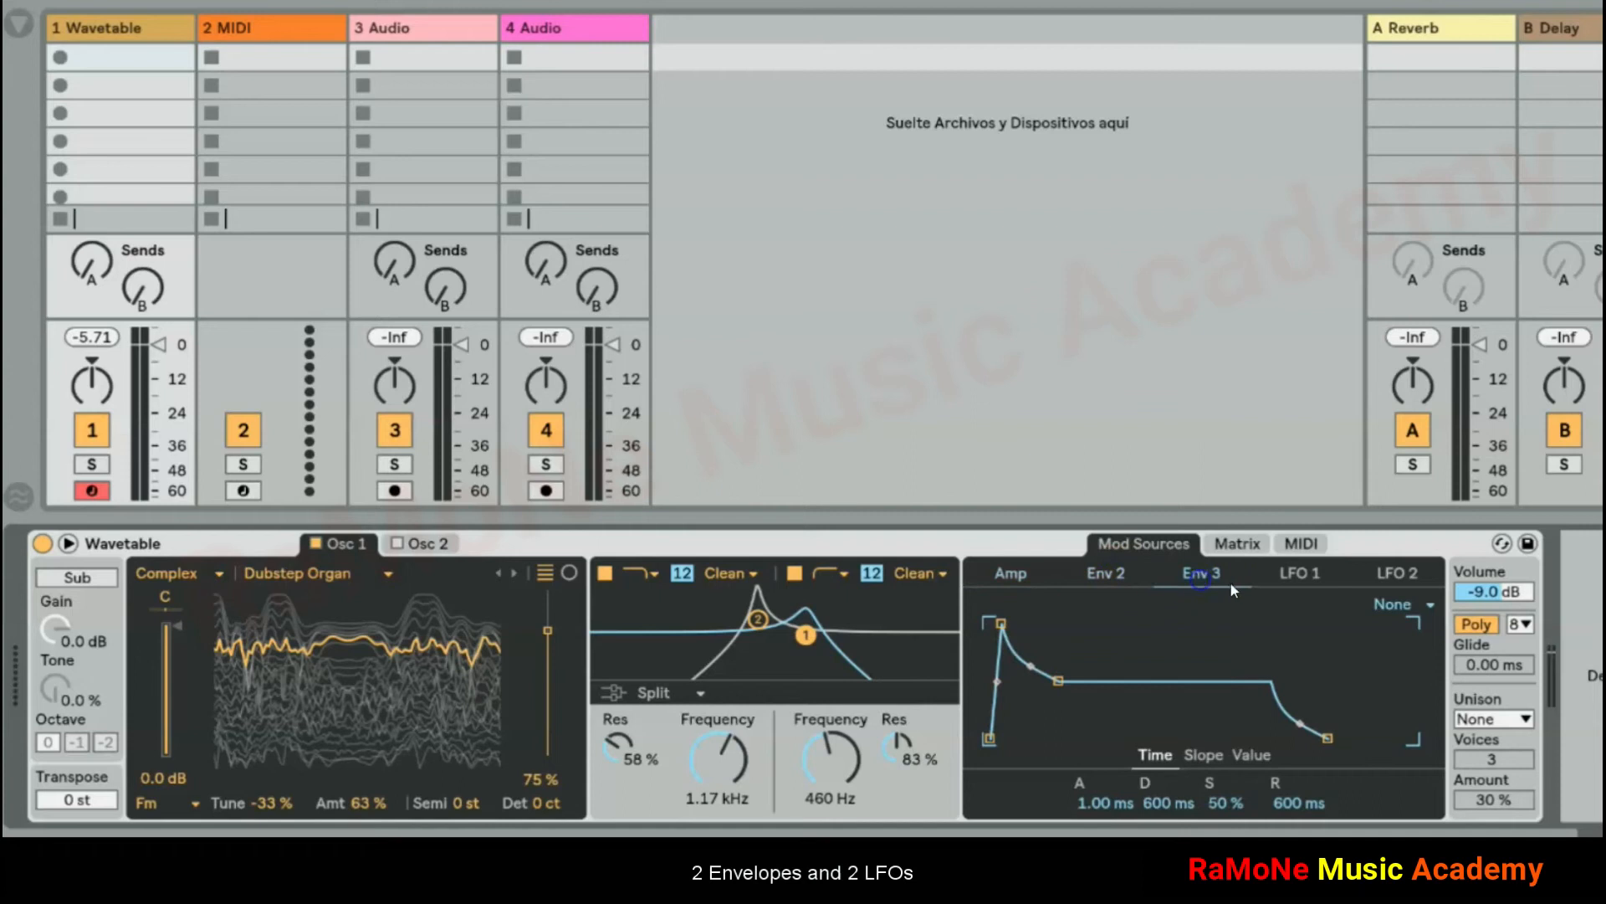
left_click(1312, 569)
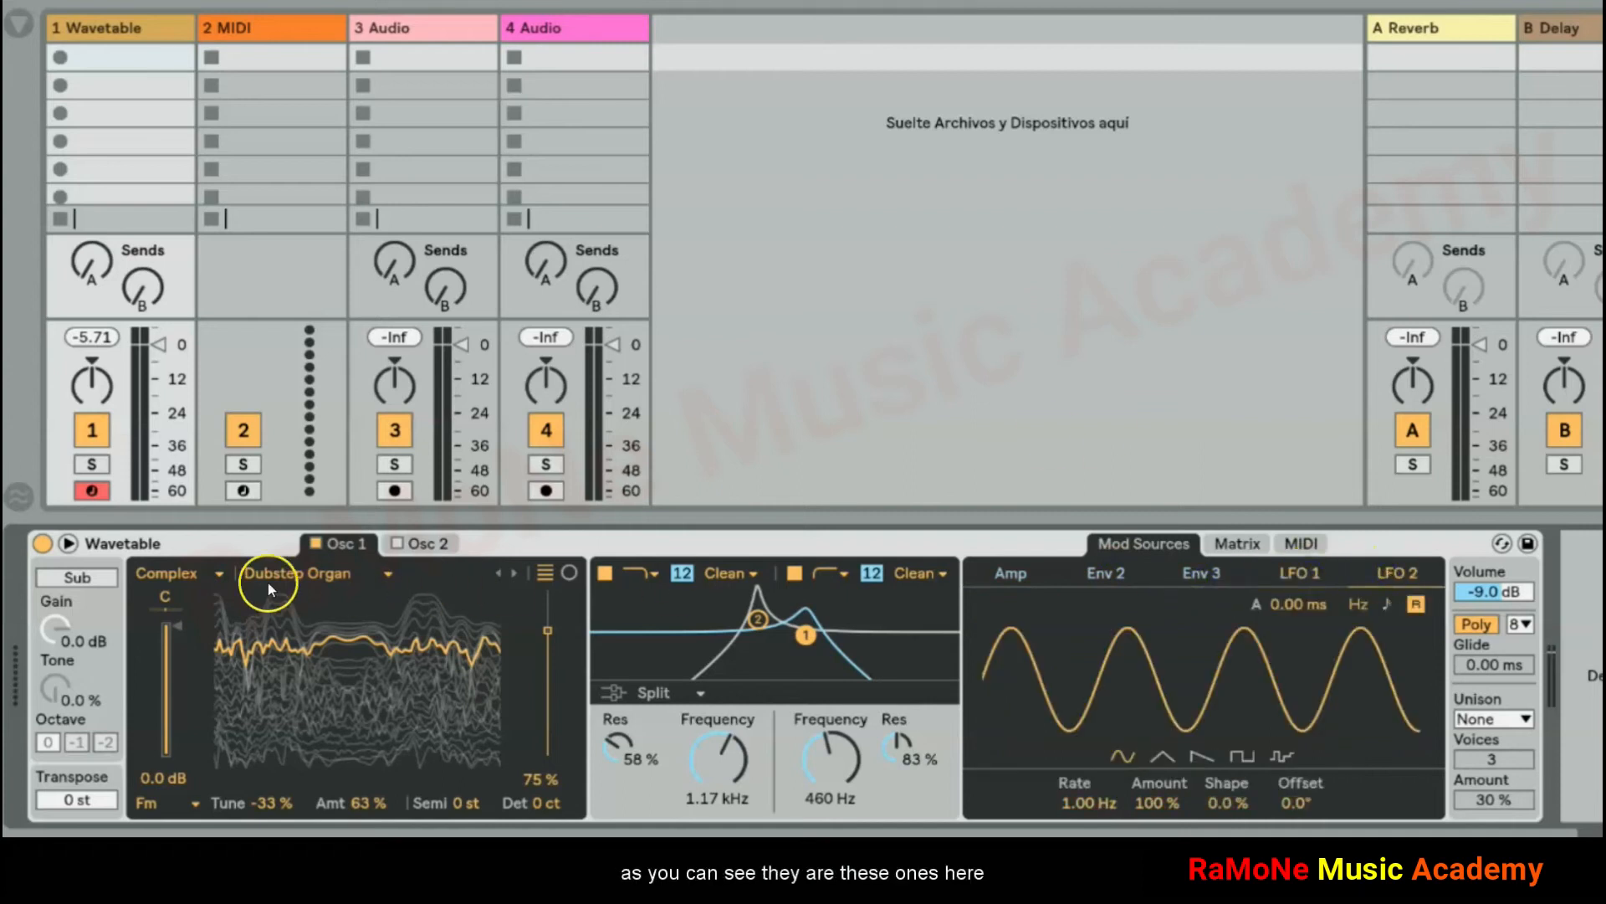
Expand the device view with enlarged modulation sources, and set Env 2 to 20.0 s attack, 7.89 s decay and 62 % sustain
left_click(69, 544)
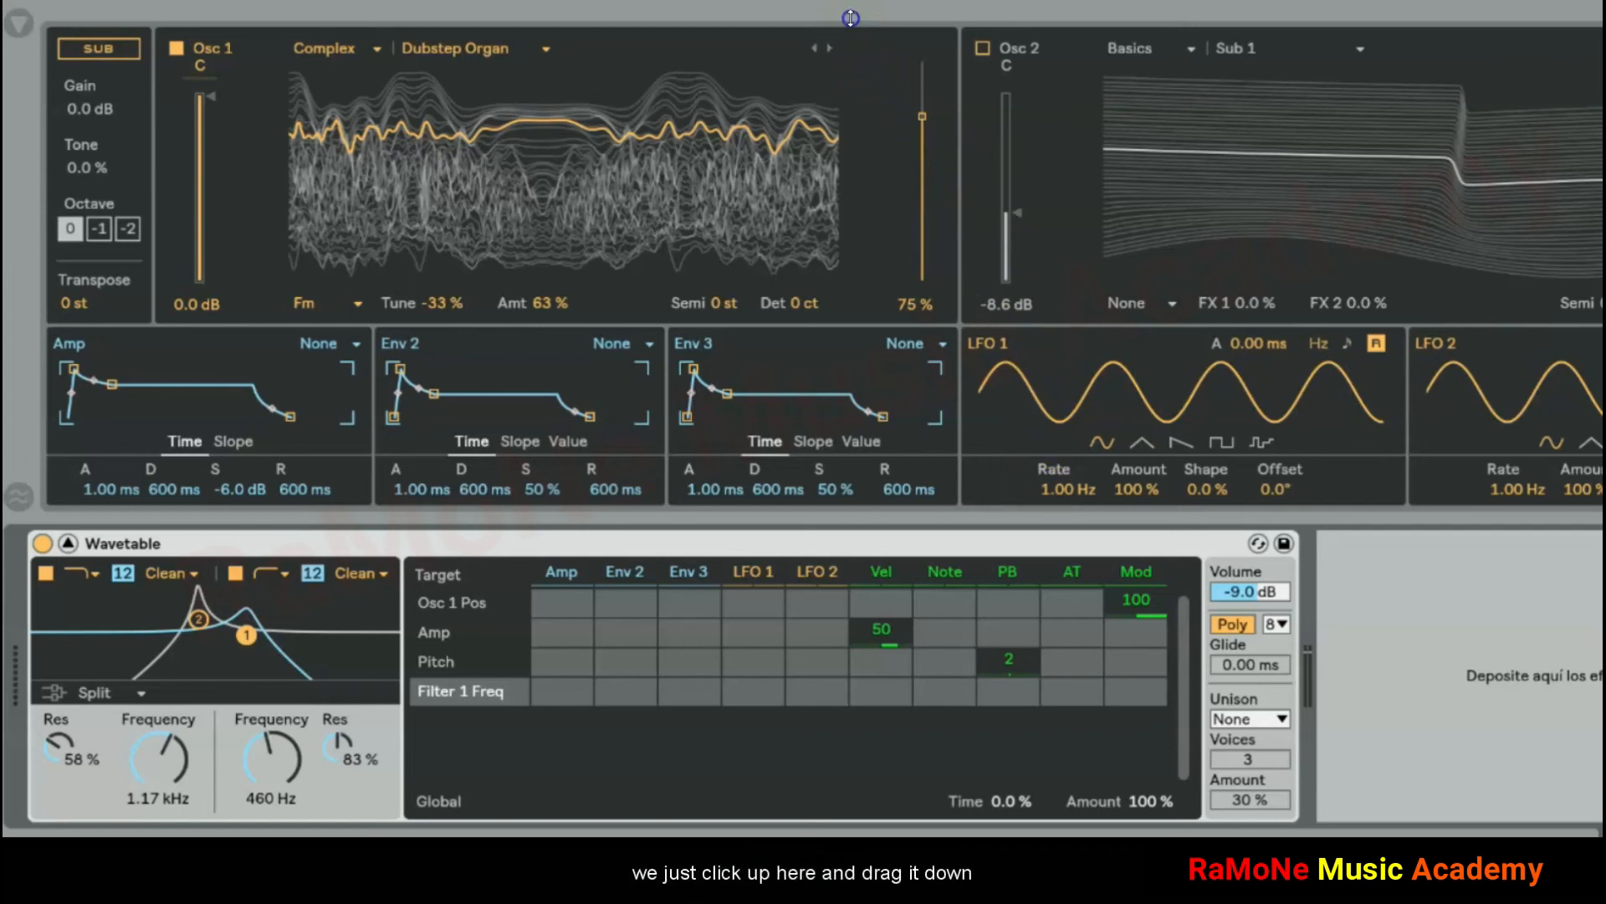
left_click_drag(850, 17, 849, 69)
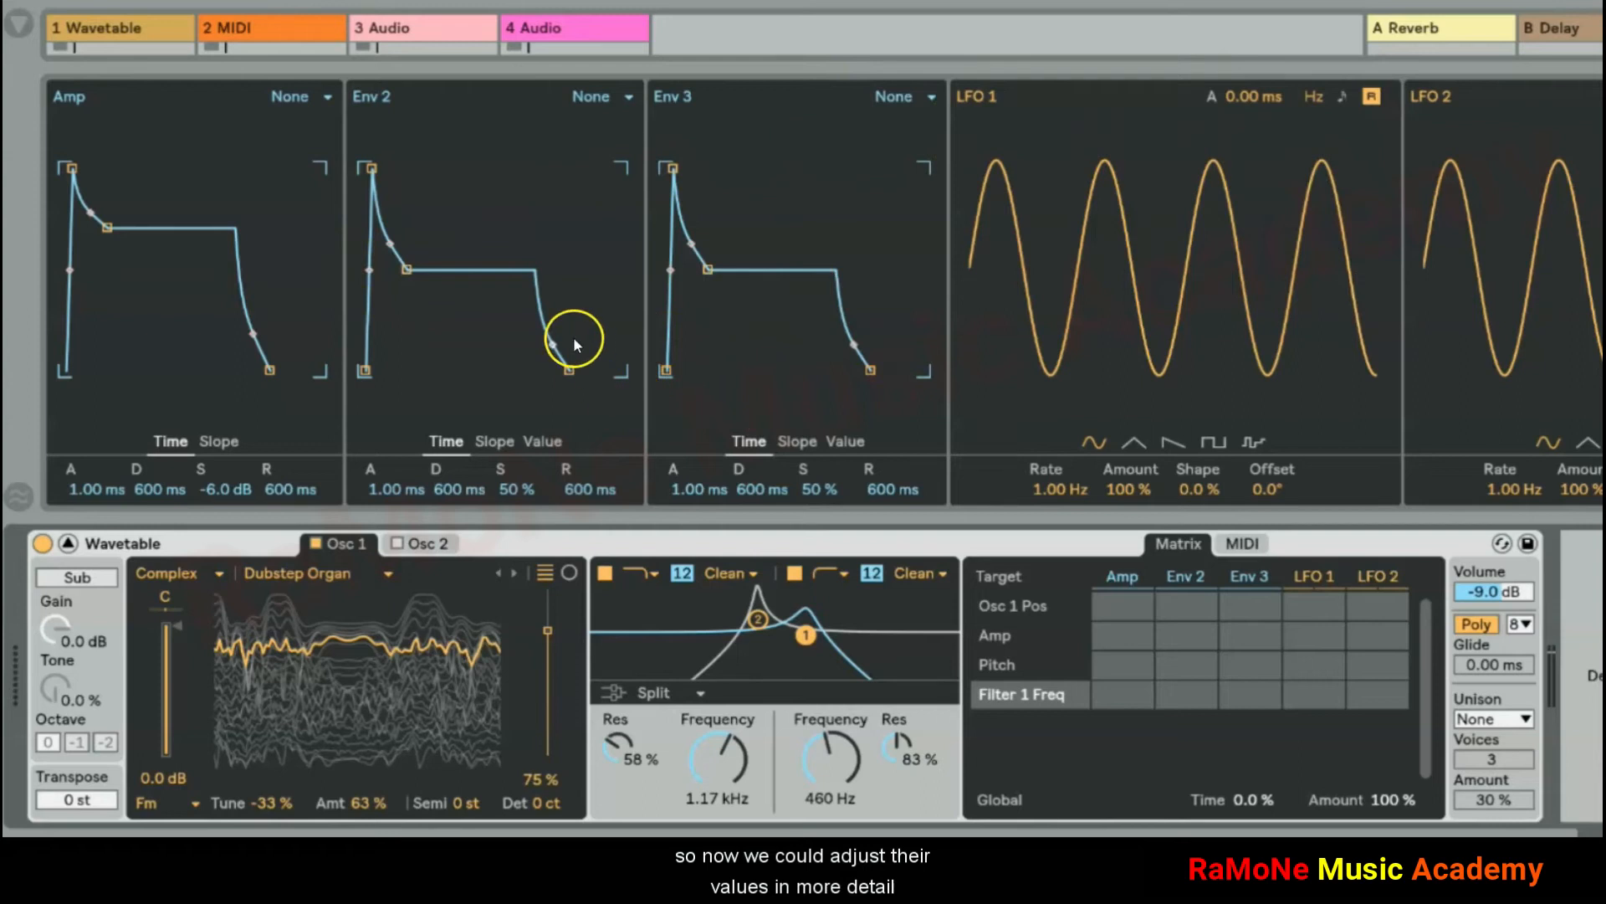
left_click_drag(408, 272, 446, 247)
left_click_drag(372, 169, 450, 169)
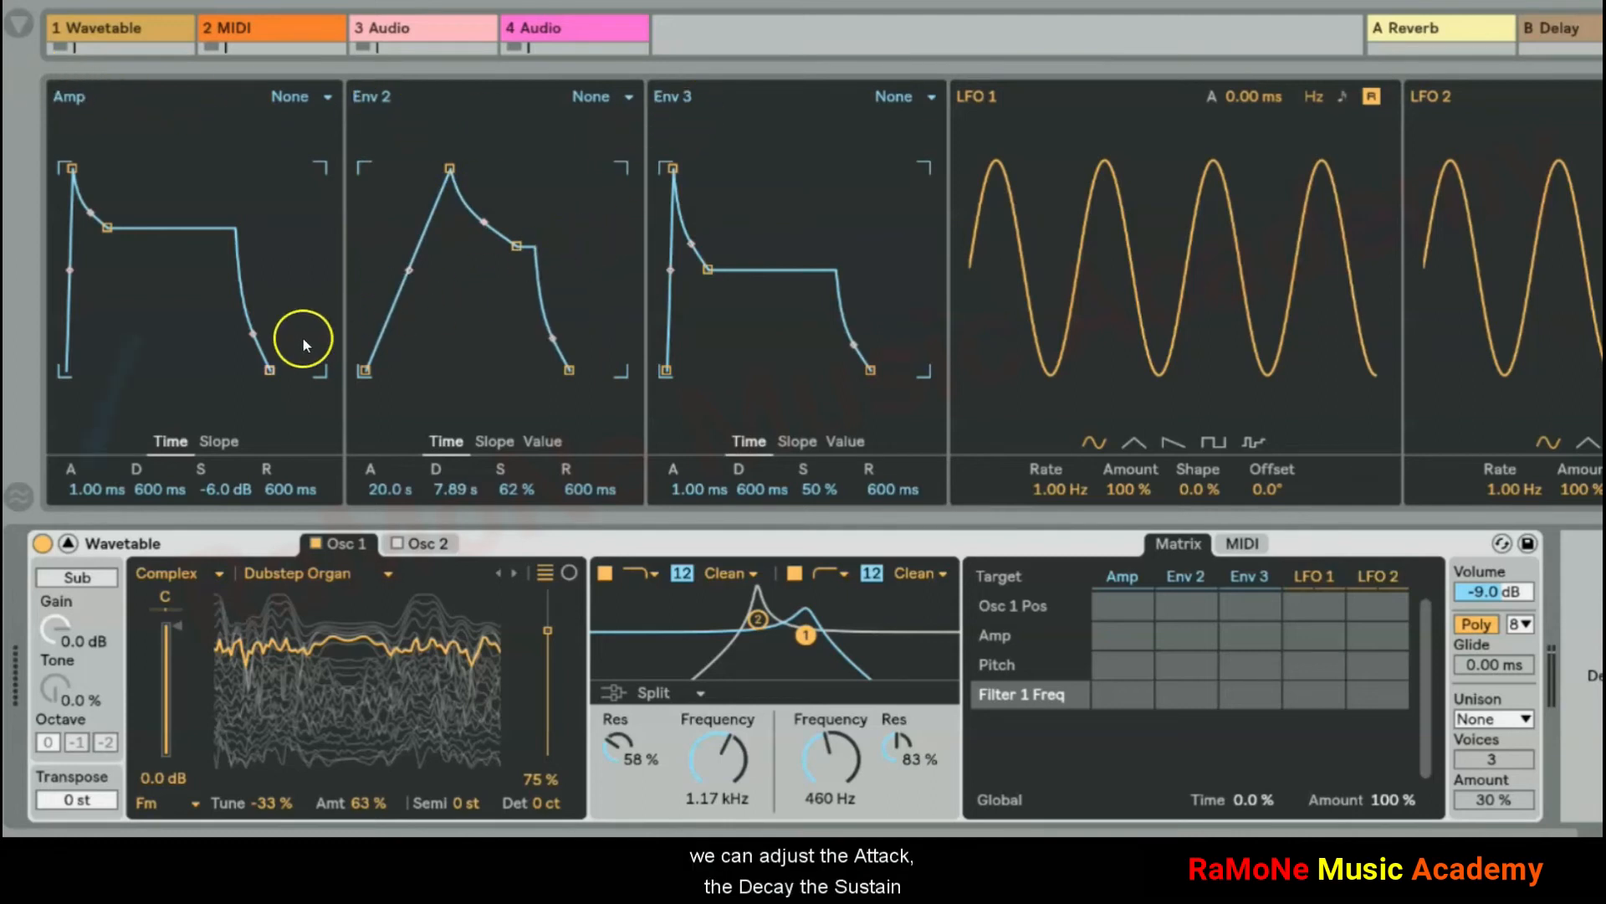
Set attack, decay and sustain: Amp 232 ms, 20.0 s; Env 2 5.82 s, 17.1 s, 57 %; Env 3 88.4 ms, 1.59 s, 63 %
left_click_drag(109, 495, 108, 493)
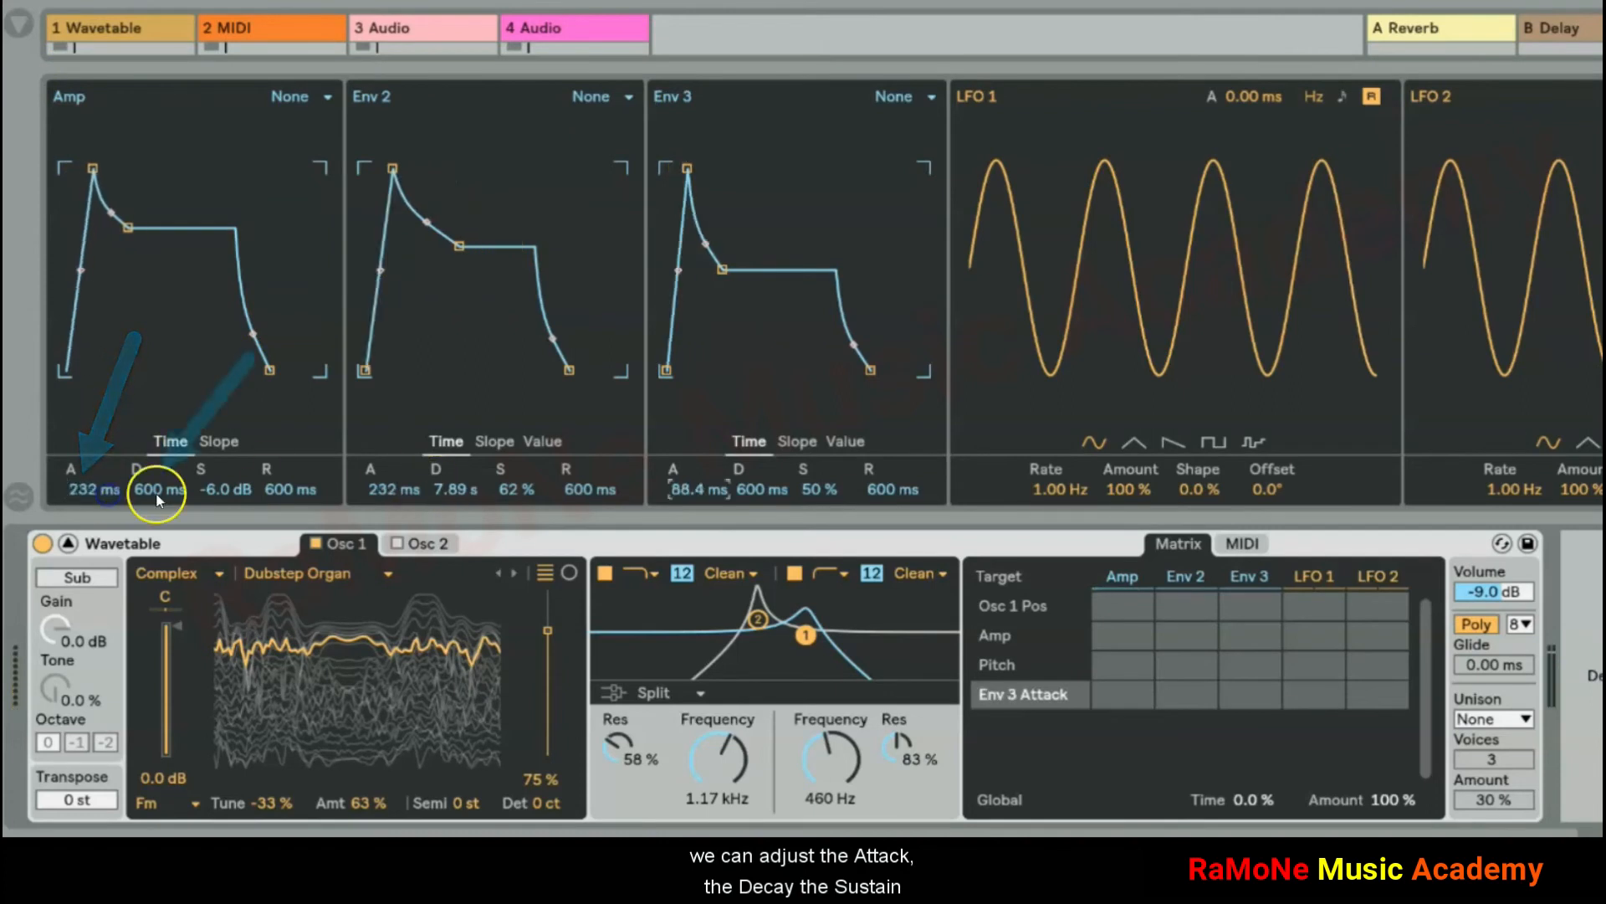
left_click_drag(155, 492, 156, 494)
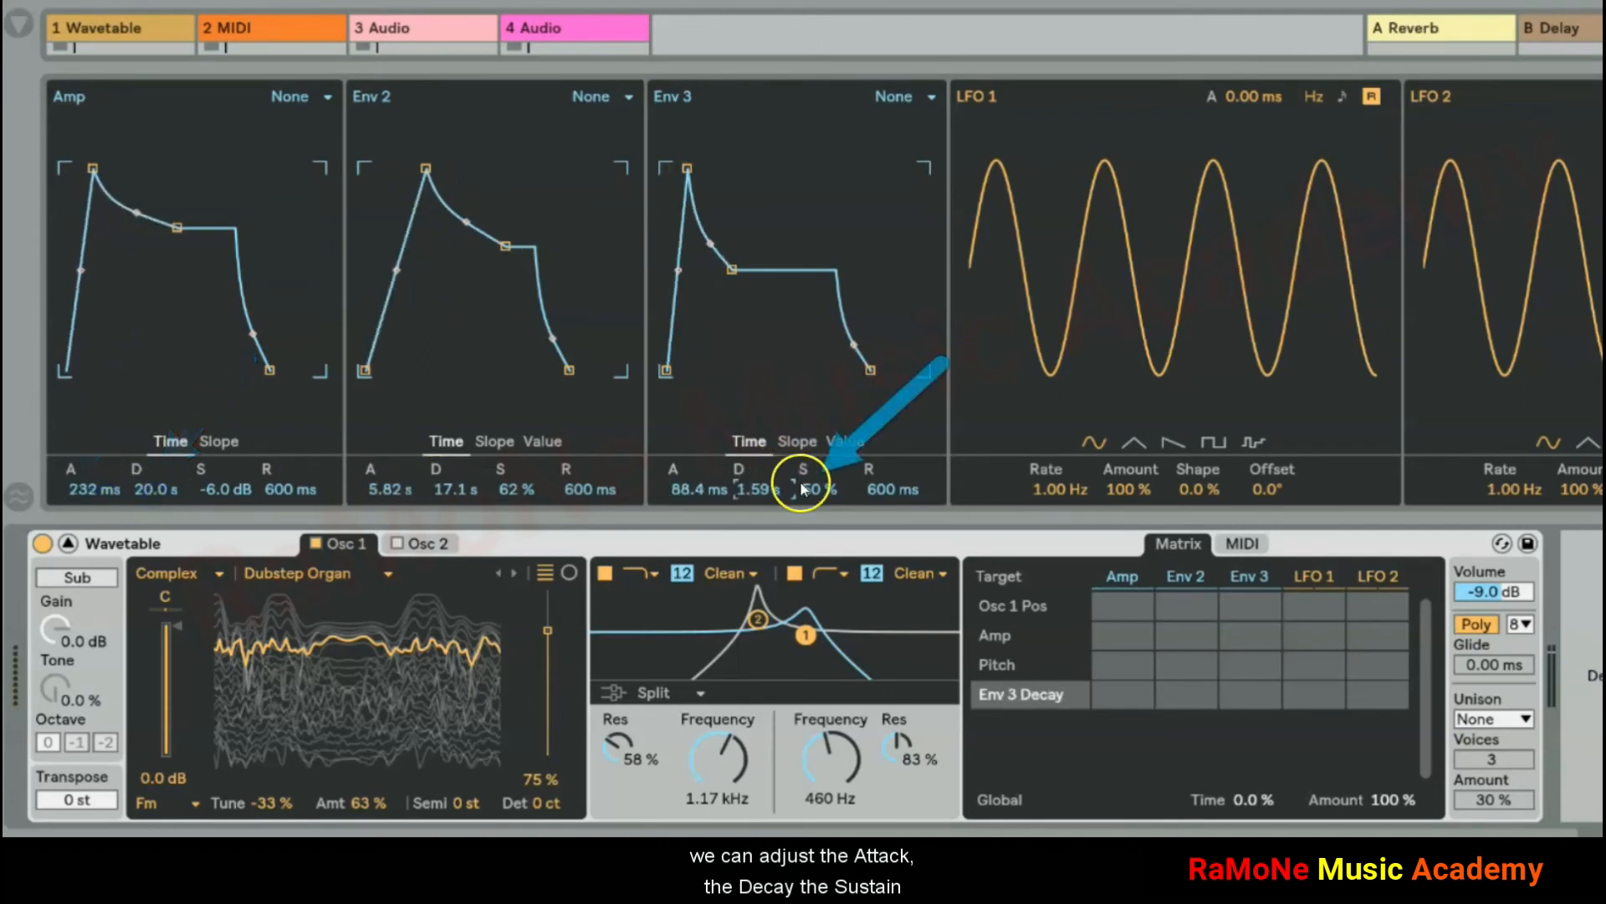
left_click_drag(816, 492, 817, 489)
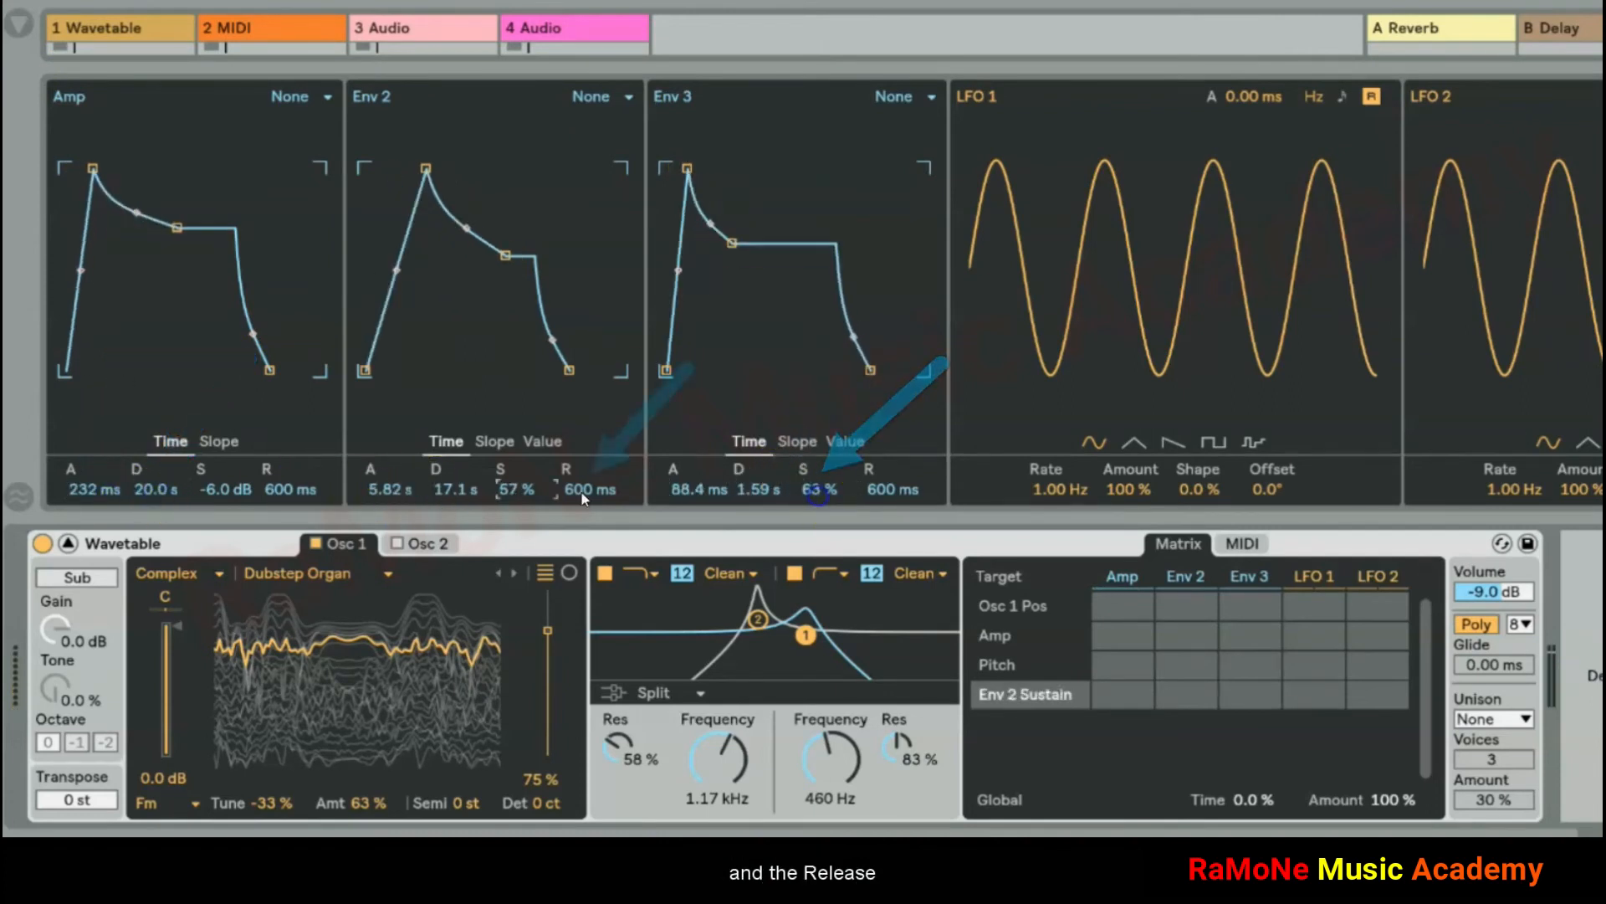
Set release to 4.47 s (Amp), 3.89 s (Env 2) and 845 ms (Env 3), and Env 2's slopes to attack 100 %, decay -98 %, release -100 %
left_click_drag(581, 492, 582, 456)
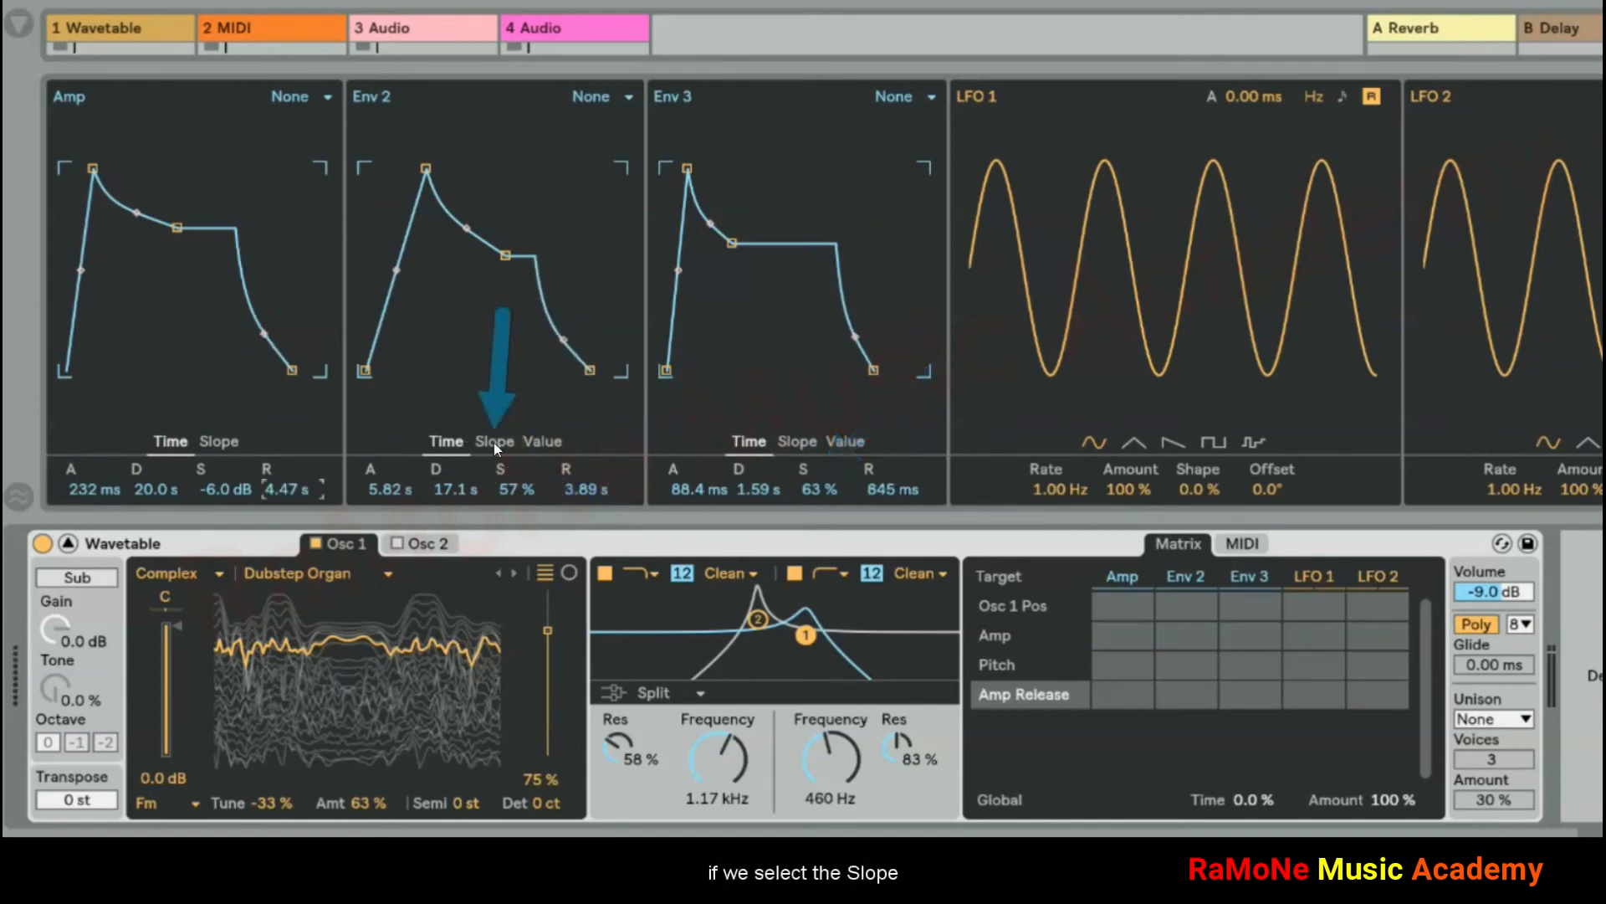
left_click(494, 443)
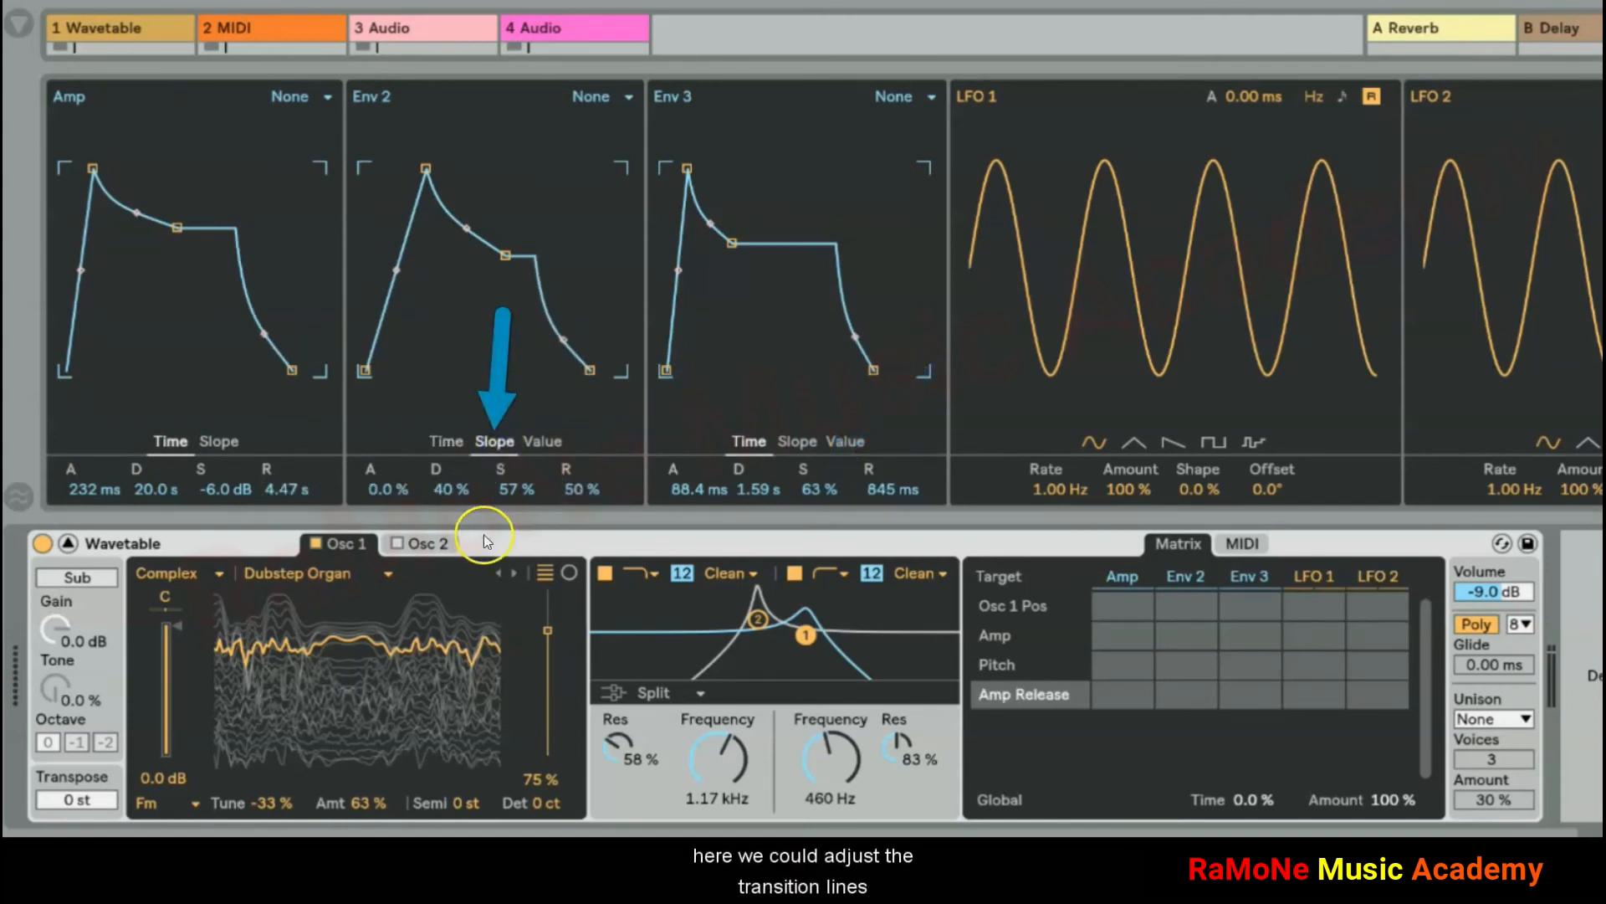
left_click_drag(376, 488, 375, 477)
left_click_drag(448, 490, 447, 496)
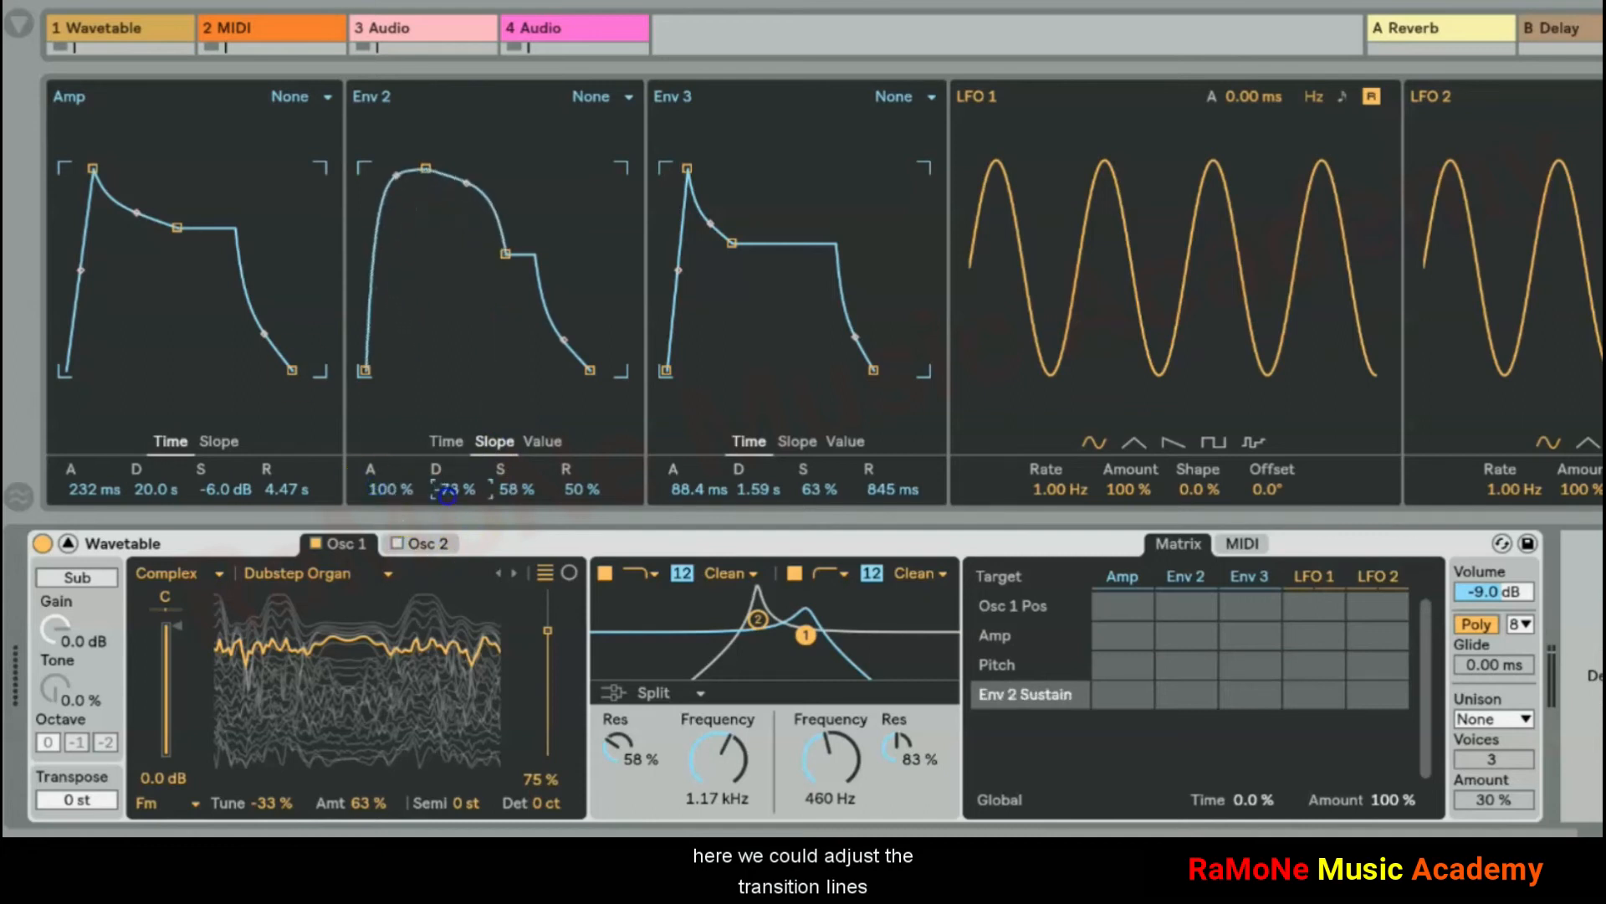
left_click_drag(577, 488, 578, 502)
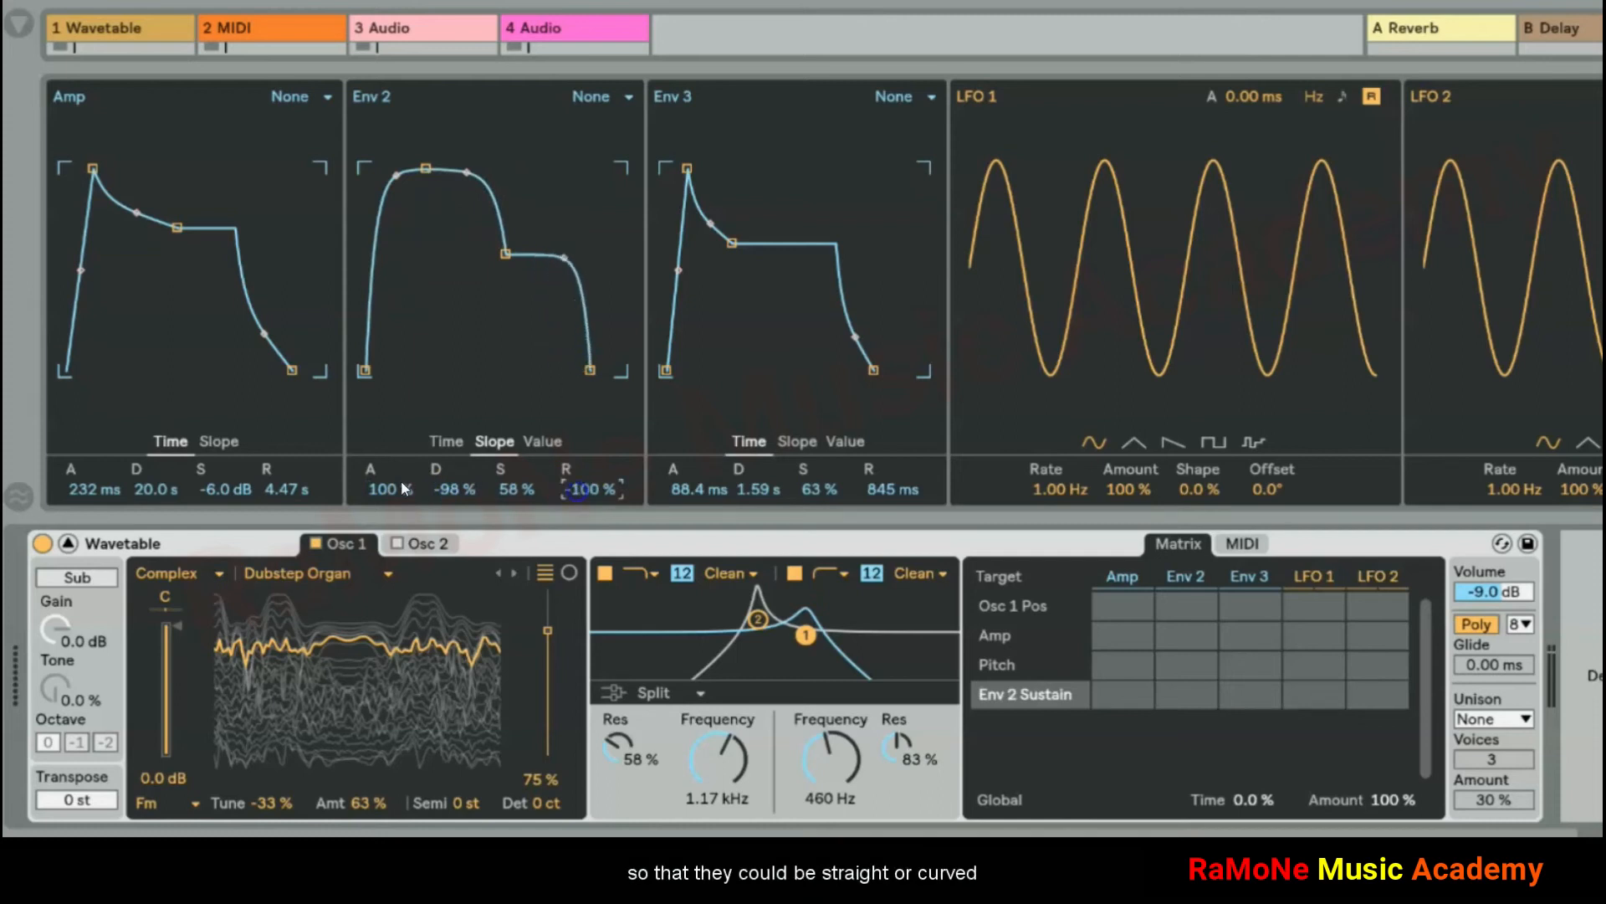
Reset Env 2's attack slope to 0.0 % and curve it again, and set the envelope's initial value to 67 % with a final value of 0.0 %
left_click(383, 488)
key("Delete")
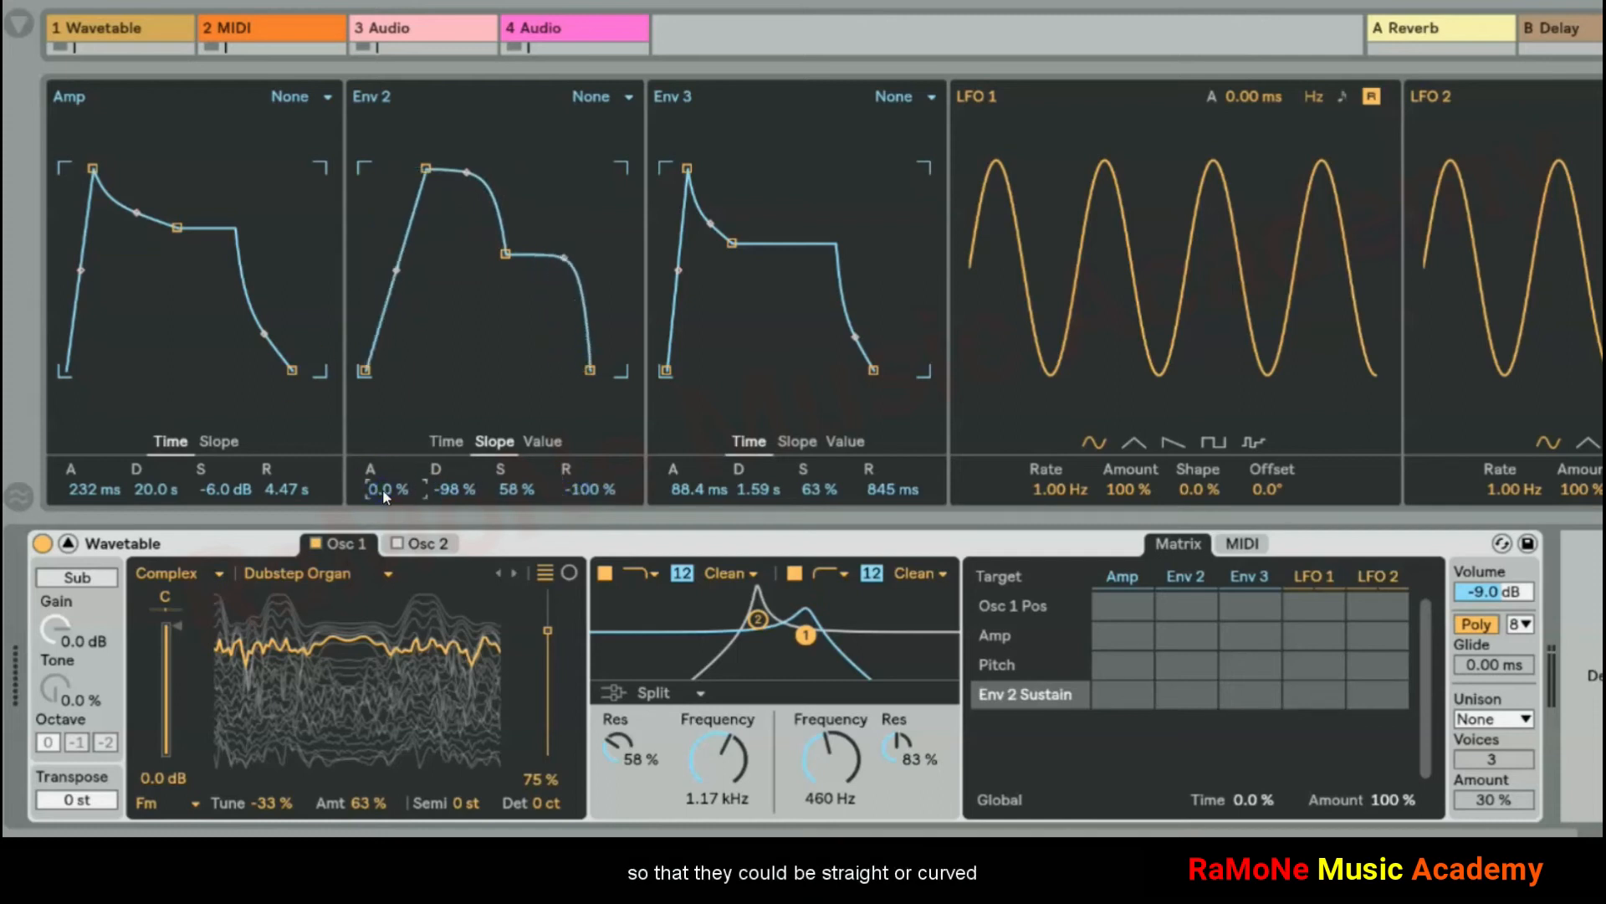
left_click_drag(382, 489, 382, 484)
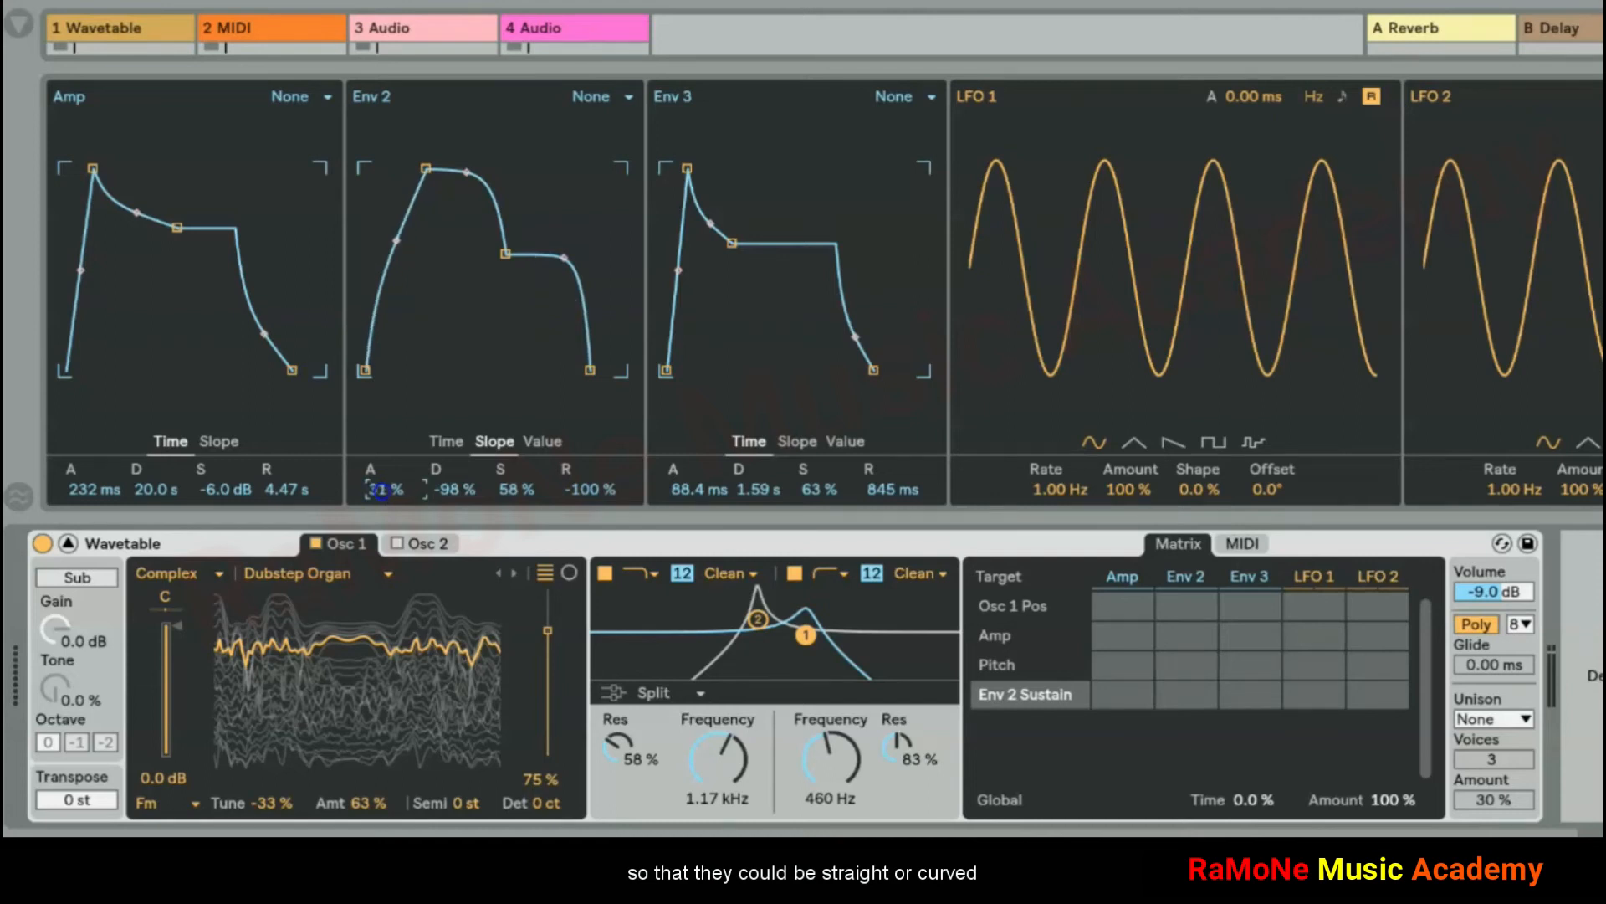
left_click(549, 446)
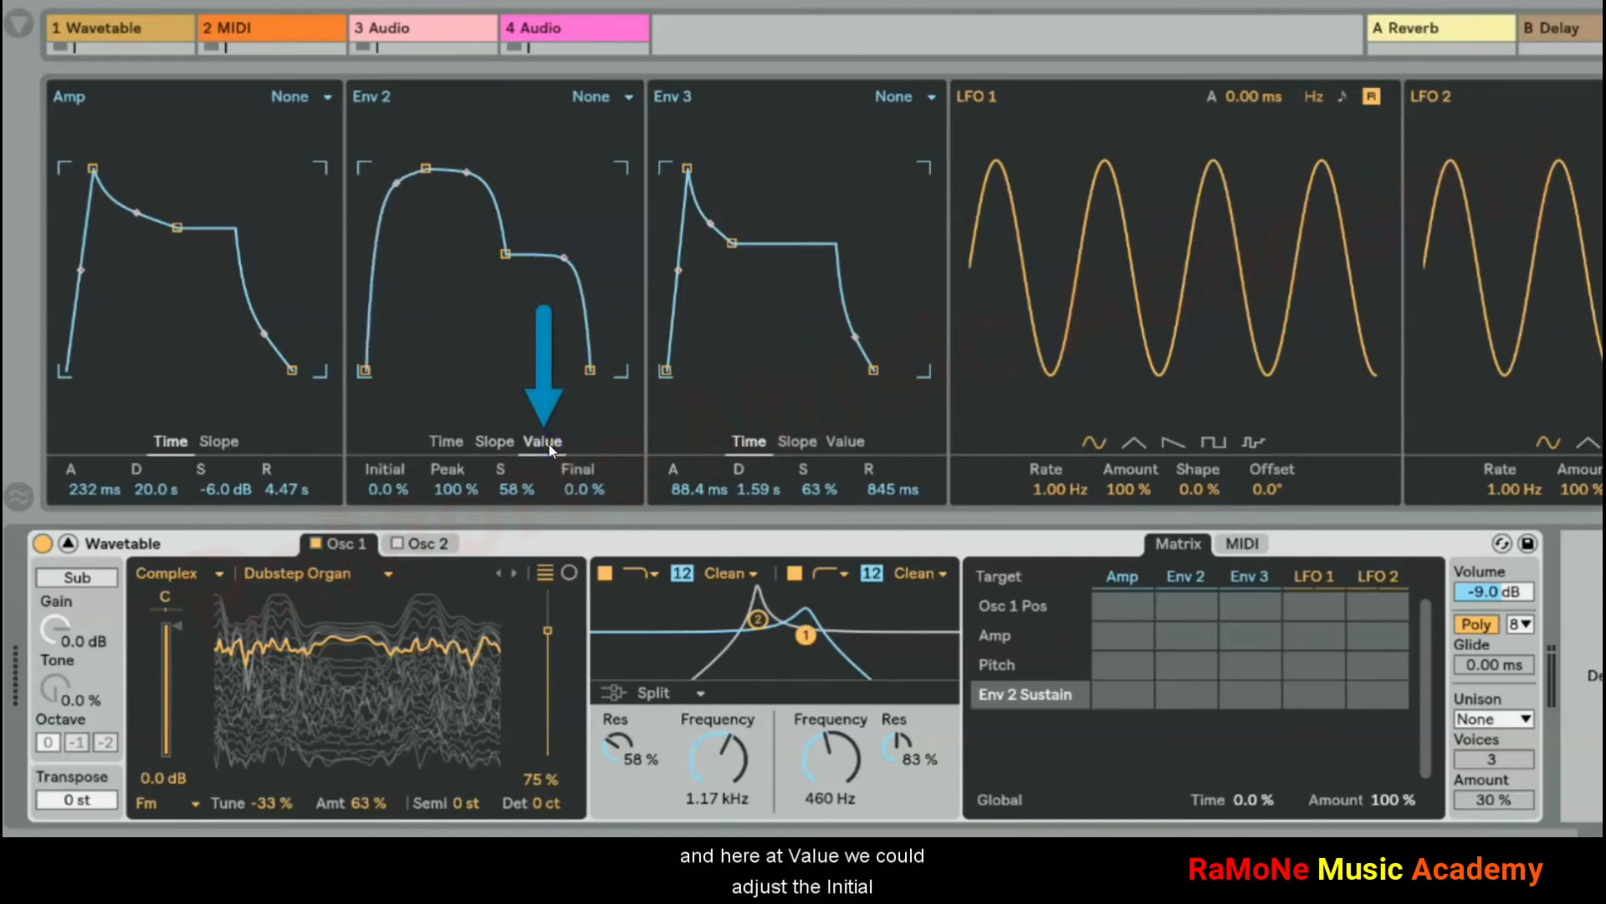
left_click_drag(384, 489, 457, 469)
left_click_drag(580, 489, 582, 535)
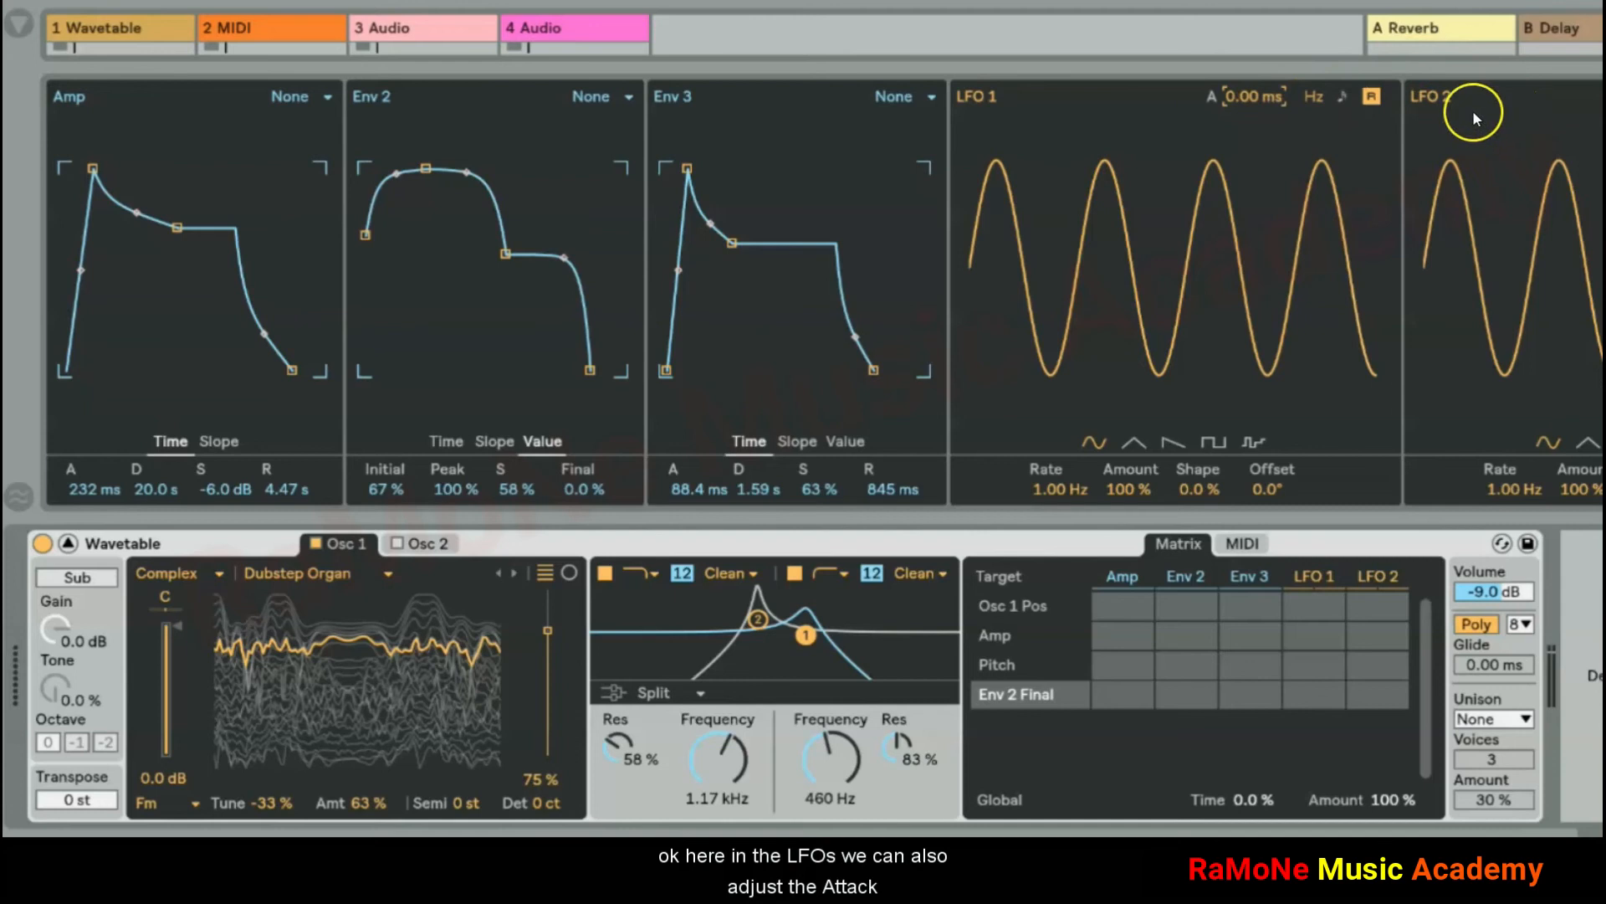
Set LFO 1's attack to 1.33 s and its rate to a tempo-synced 1/4 after comparing with the Hz mode
mouse_move(1252, 97)
left_mouse_down()
mouse_move(1251, 50)
mouse_move(1252, 83)
left_mouse_up()
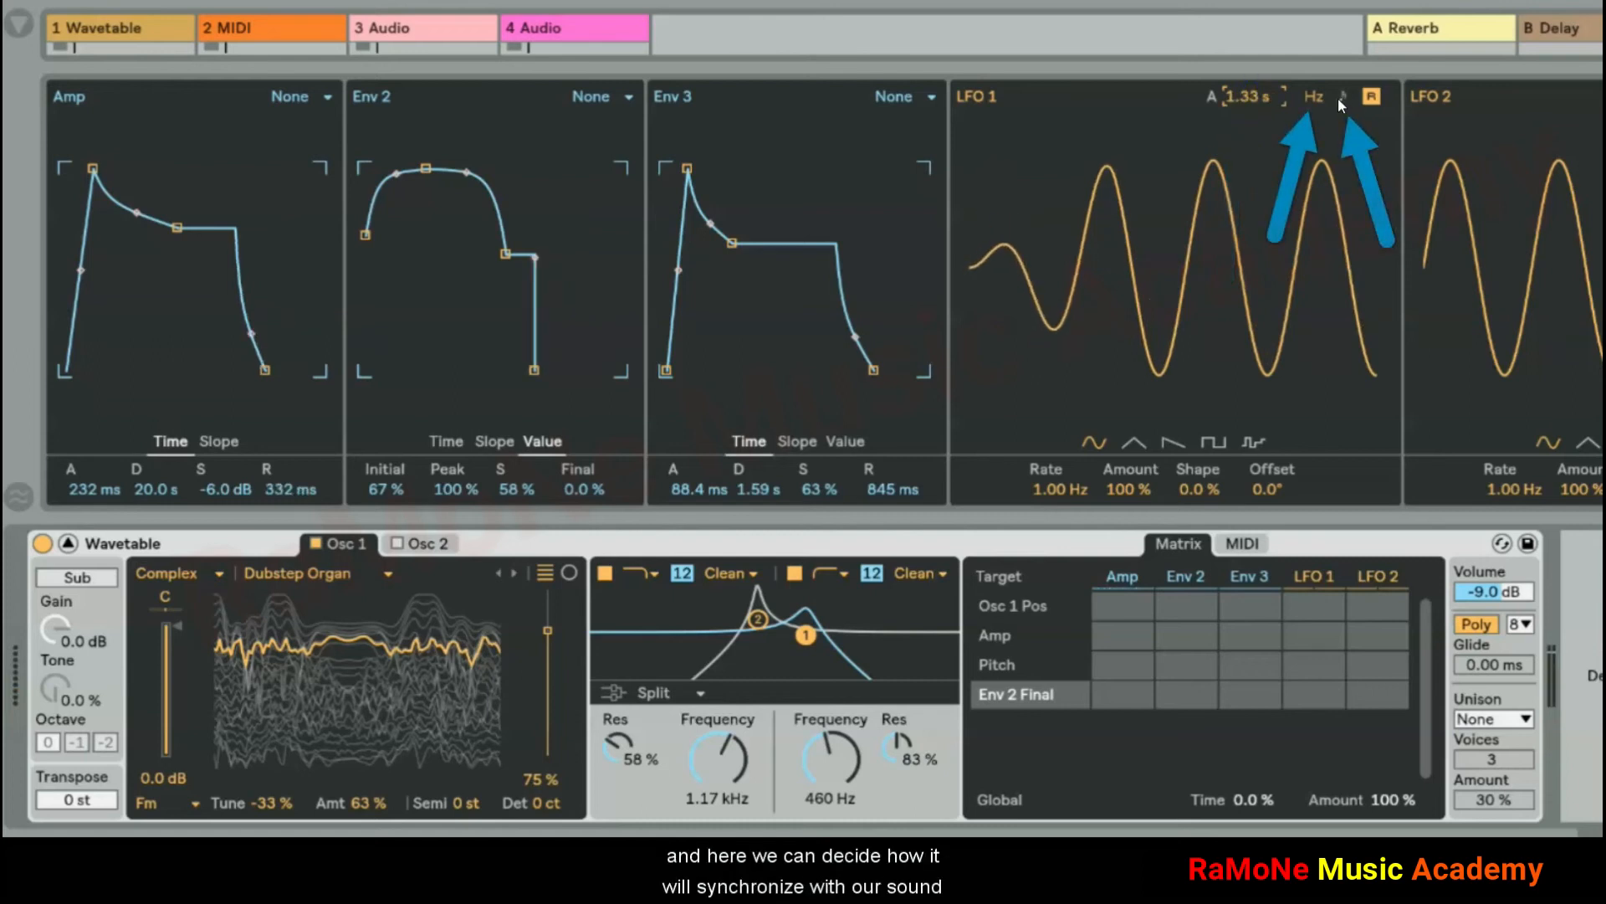
left_click(1313, 97)
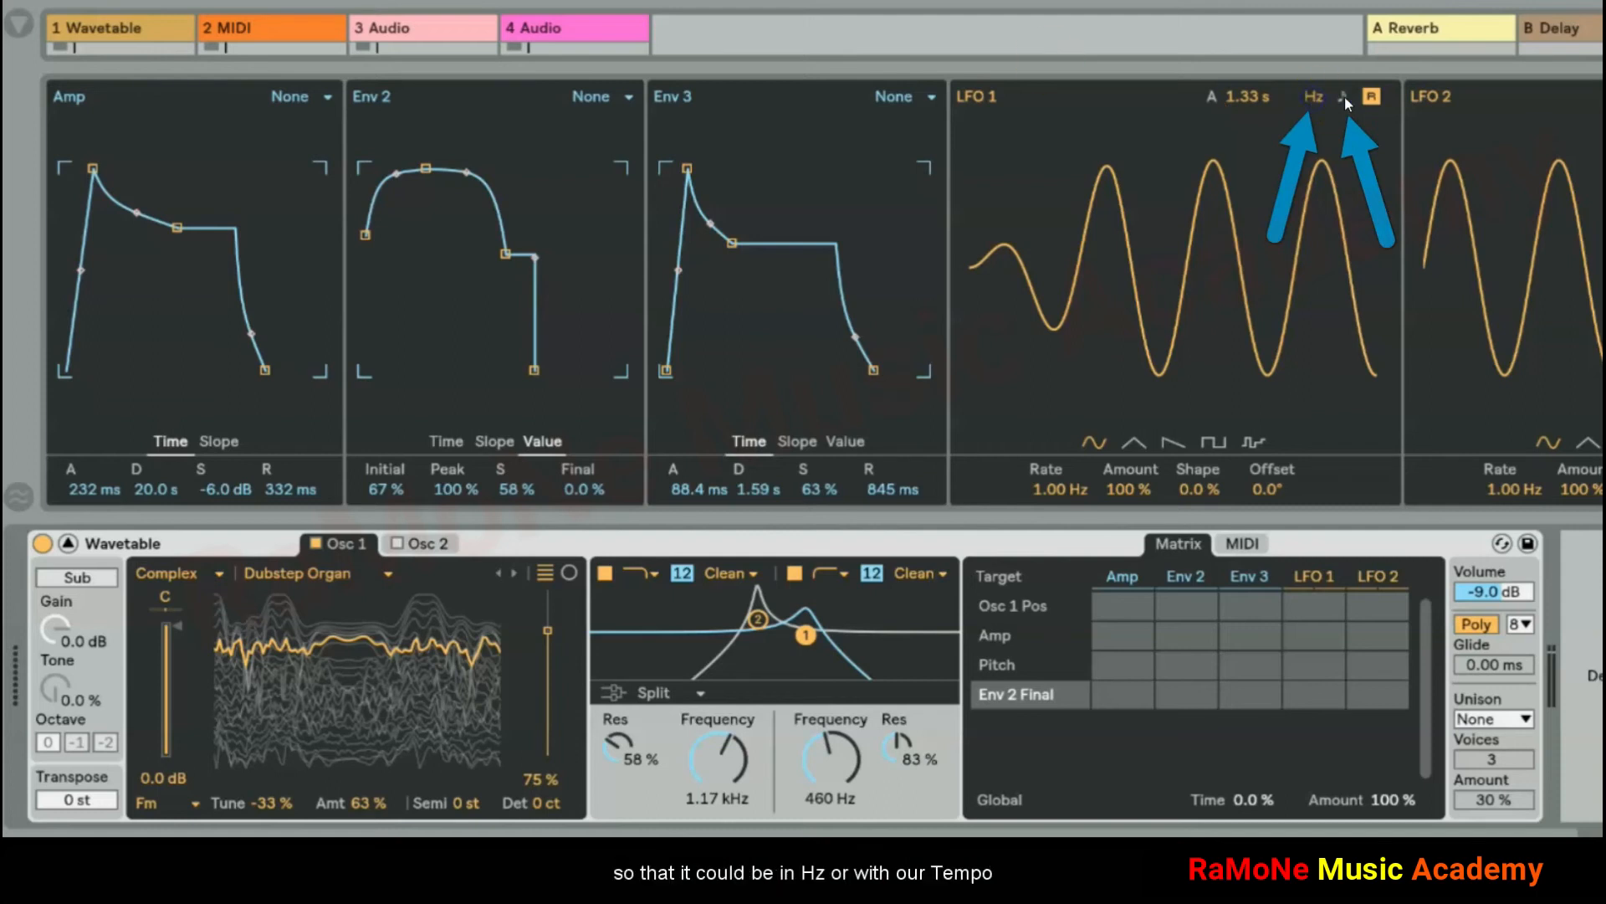
left_click(1344, 97)
left_click(1315, 97)
left_click(1313, 96)
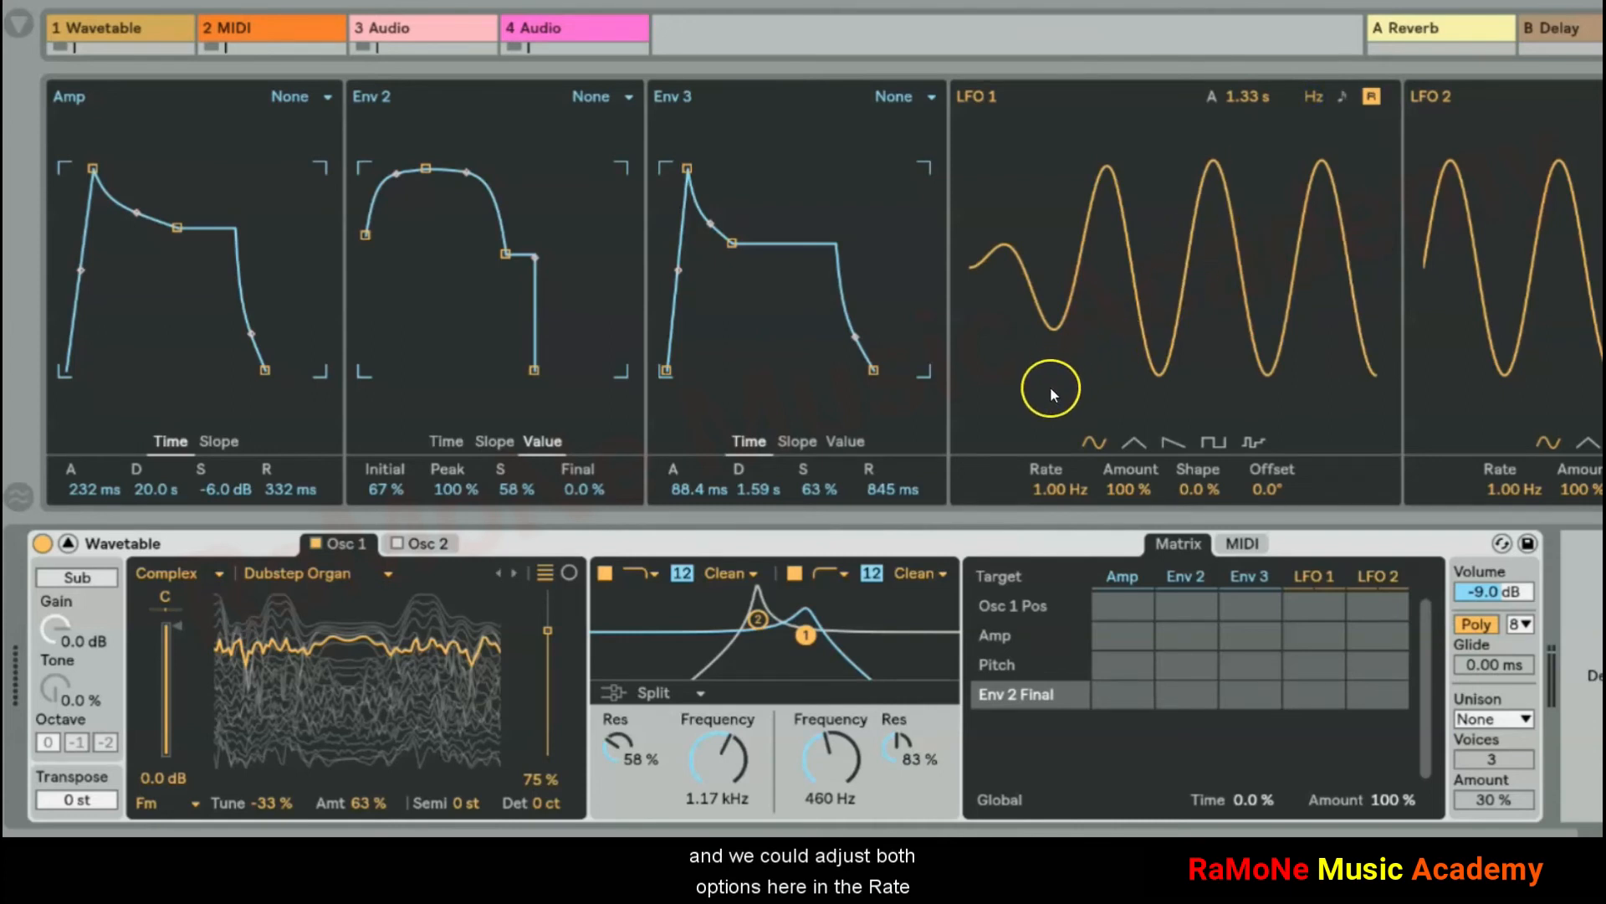
left_click_drag(1055, 490, 1243, 276)
left_click(1341, 97)
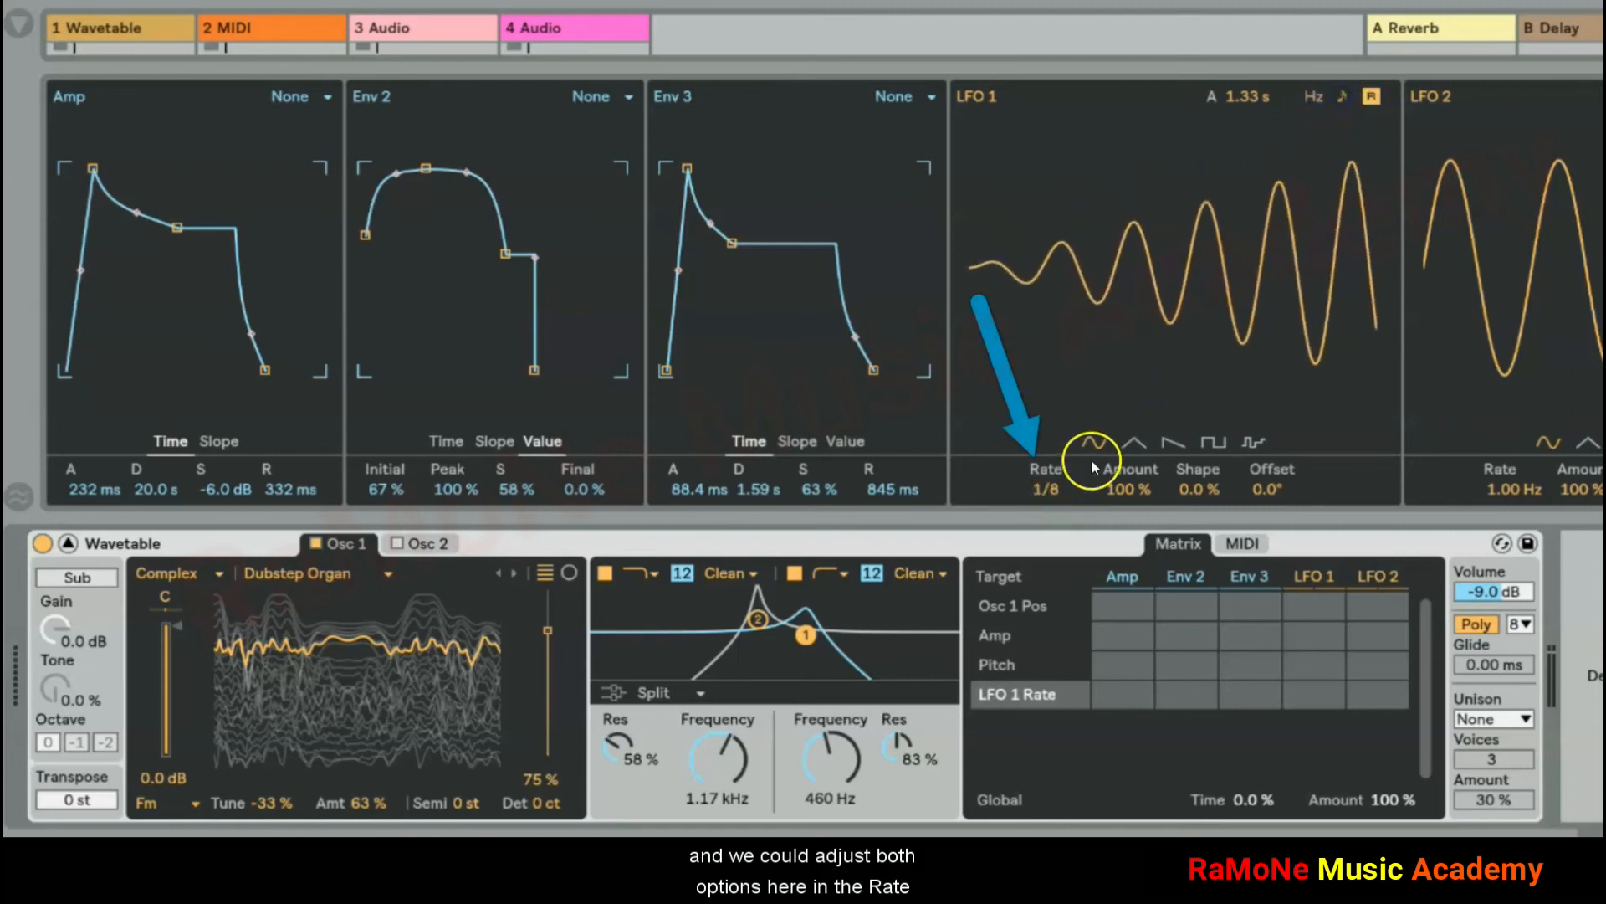
left_click_drag(1046, 490, 1049, 496)
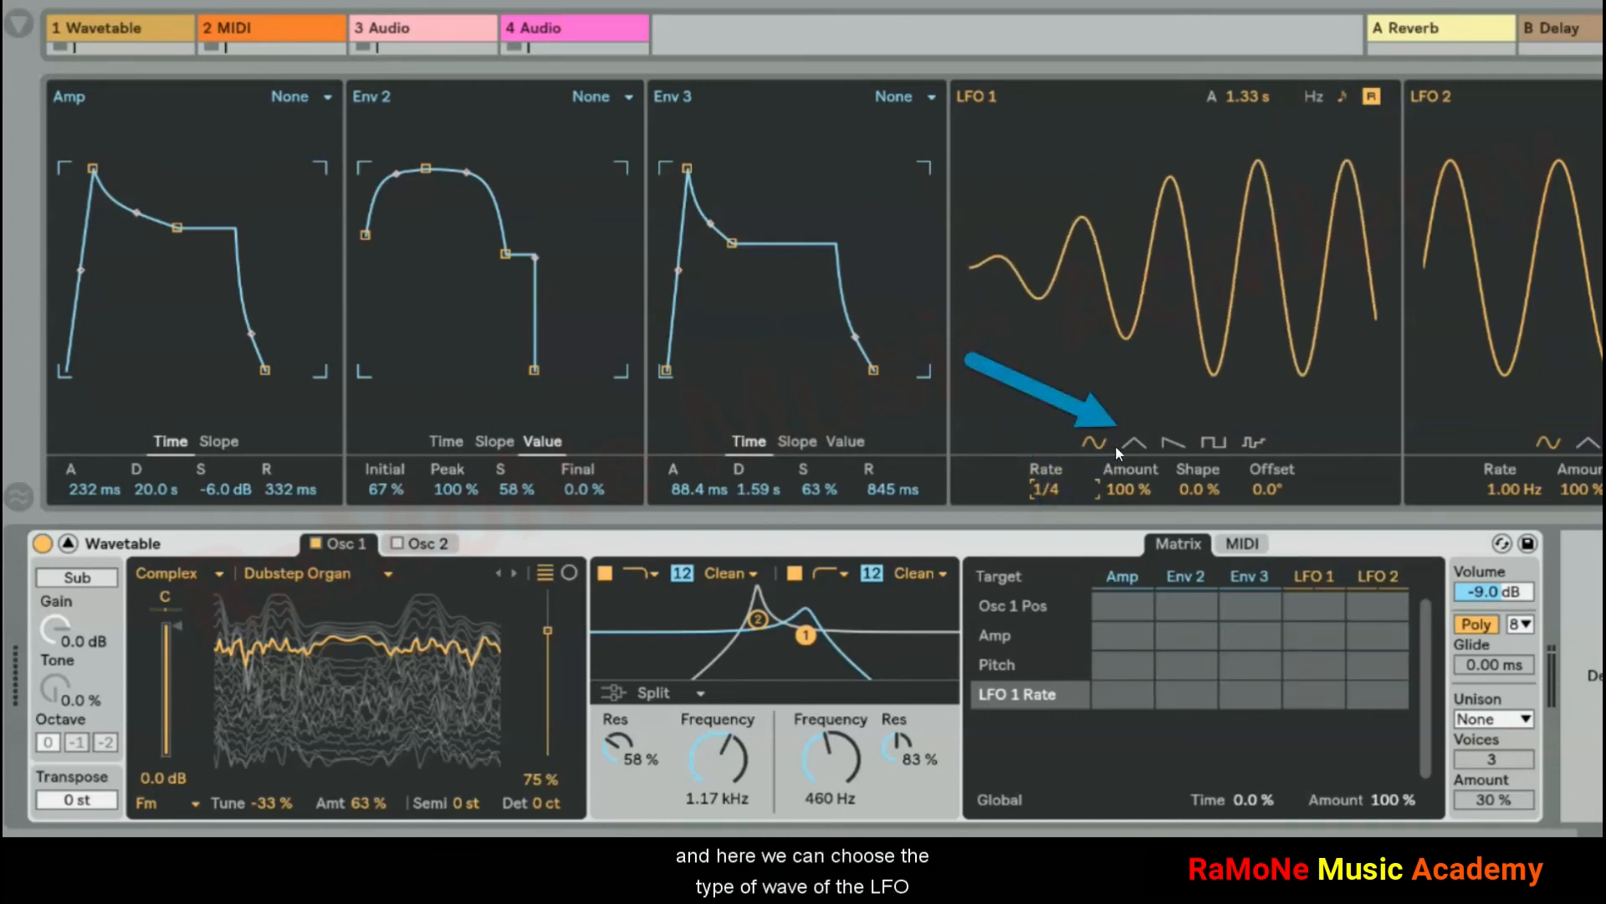
Try LFO 1's triangle, square, random and sawtooth waveforms and return to the sine wave
left_click(1131, 443)
left_click(1200, 443)
left_click(1255, 440)
left_click(1164, 440)
left_click(1096, 442)
Try other amount, shape and offset values for LFO 1 and return them to 100 %, 0.0 % and 0.0°
left_click(1129, 489)
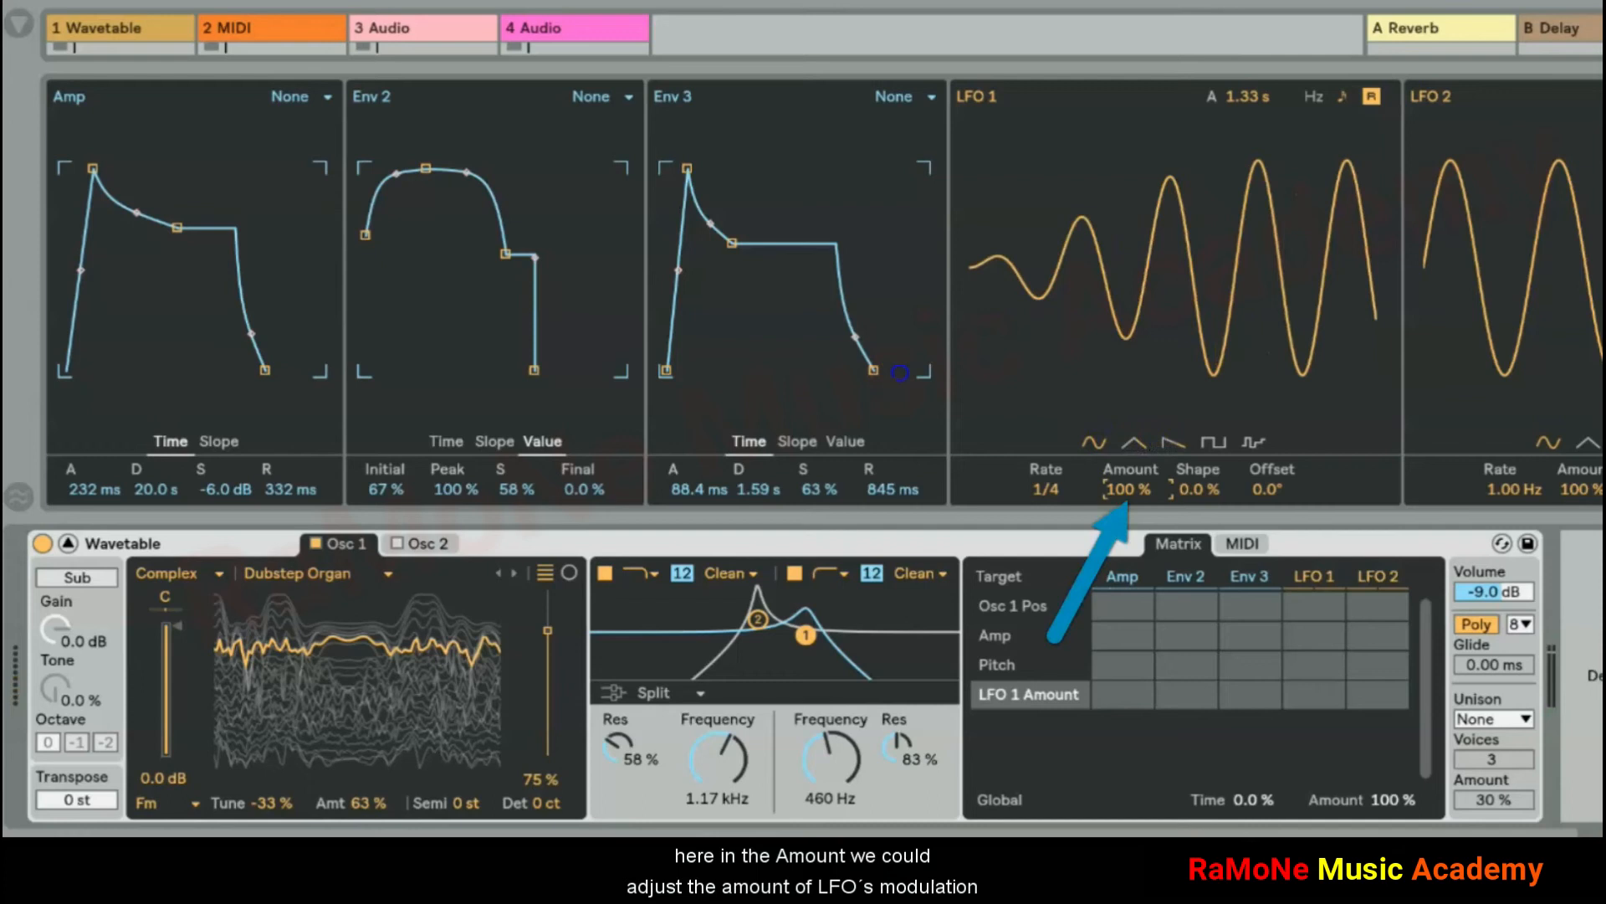
mouse_move(1125, 492)
left_mouse_down()
mouse_move(1126, 544)
mouse_move(1126, 468)
left_mouse_up()
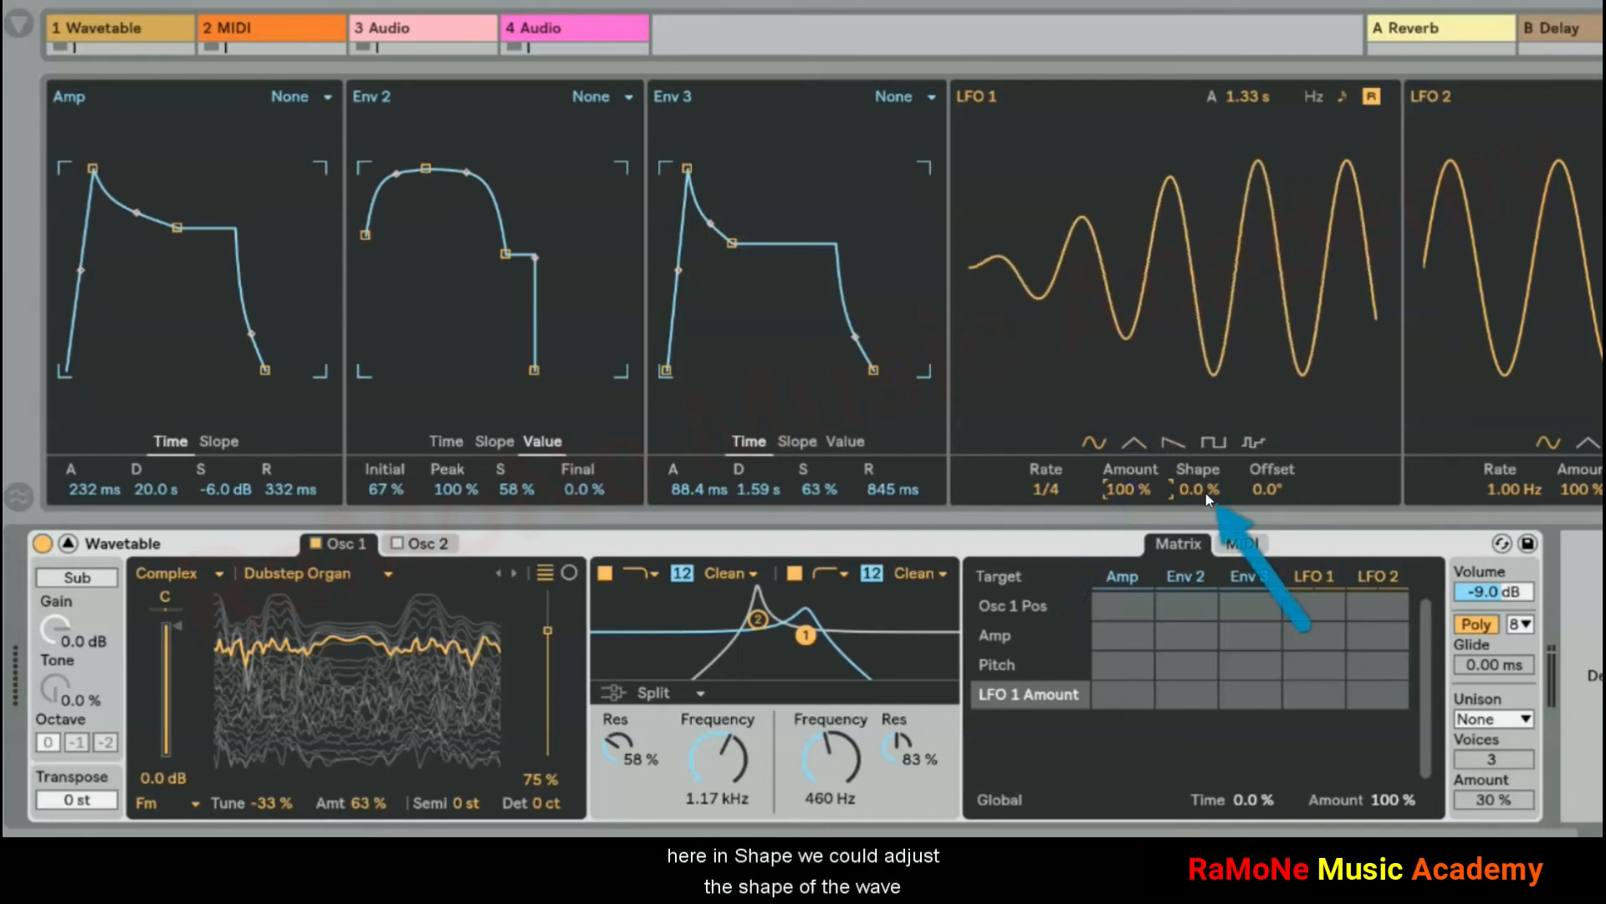
mouse_move(1206, 494)
left_mouse_down()
mouse_move(1206, 552)
mouse_move(1206, 409)
mouse_move(1207, 493)
left_mouse_up()
left_click(1289, 497)
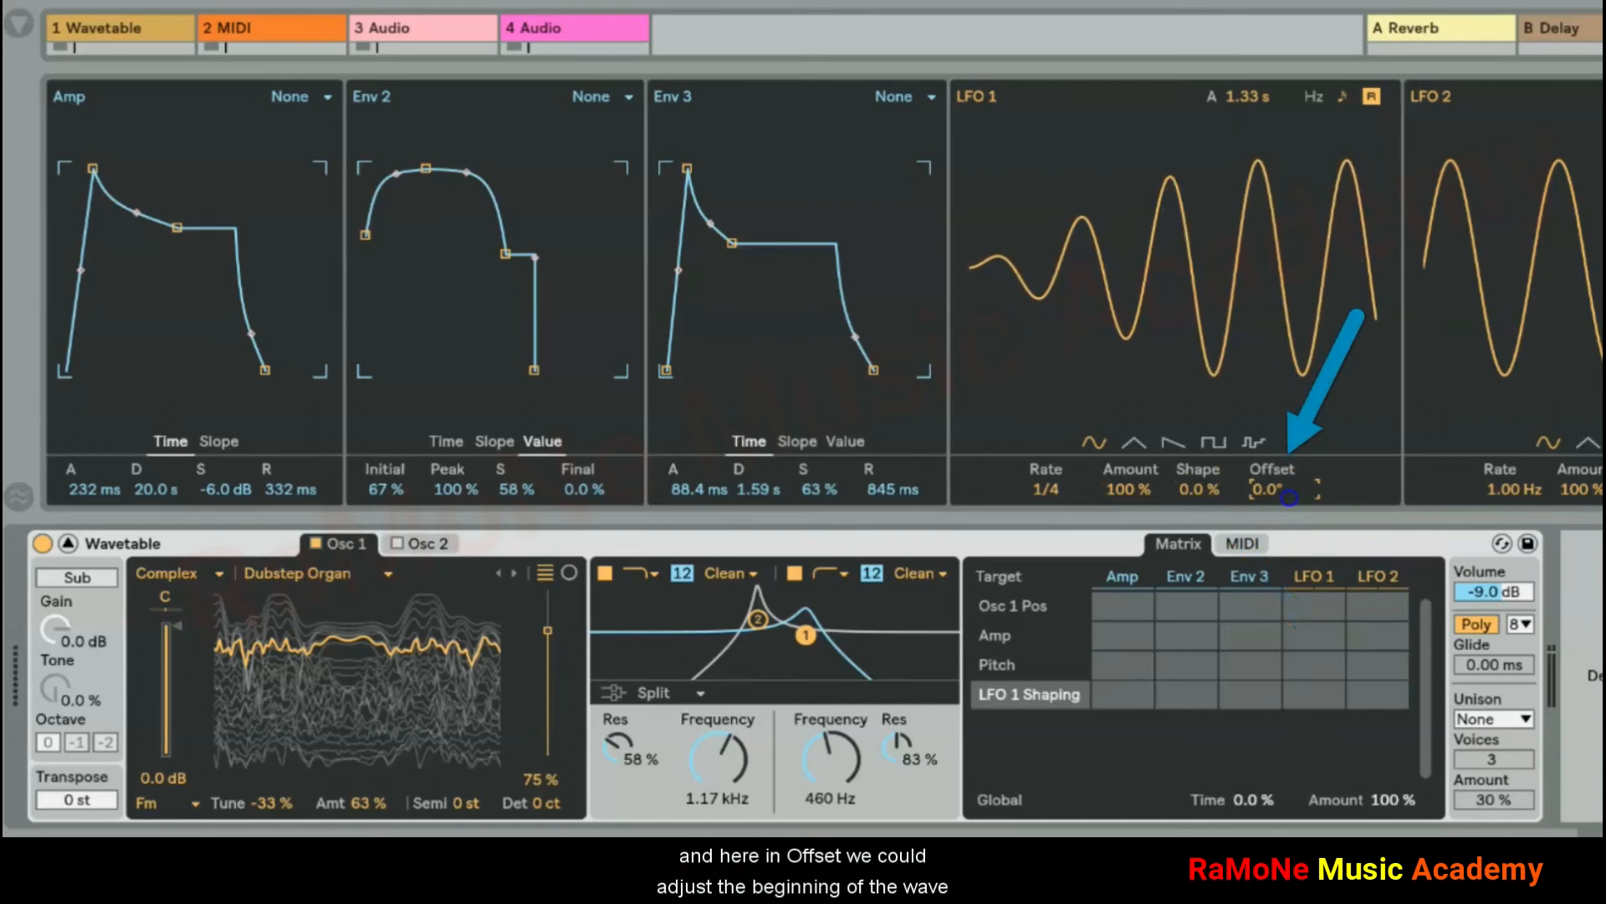
mouse_move(1289, 497)
left_mouse_down()
mouse_move(1289, 346)
mouse_move(1289, 497)
left_mouse_up()
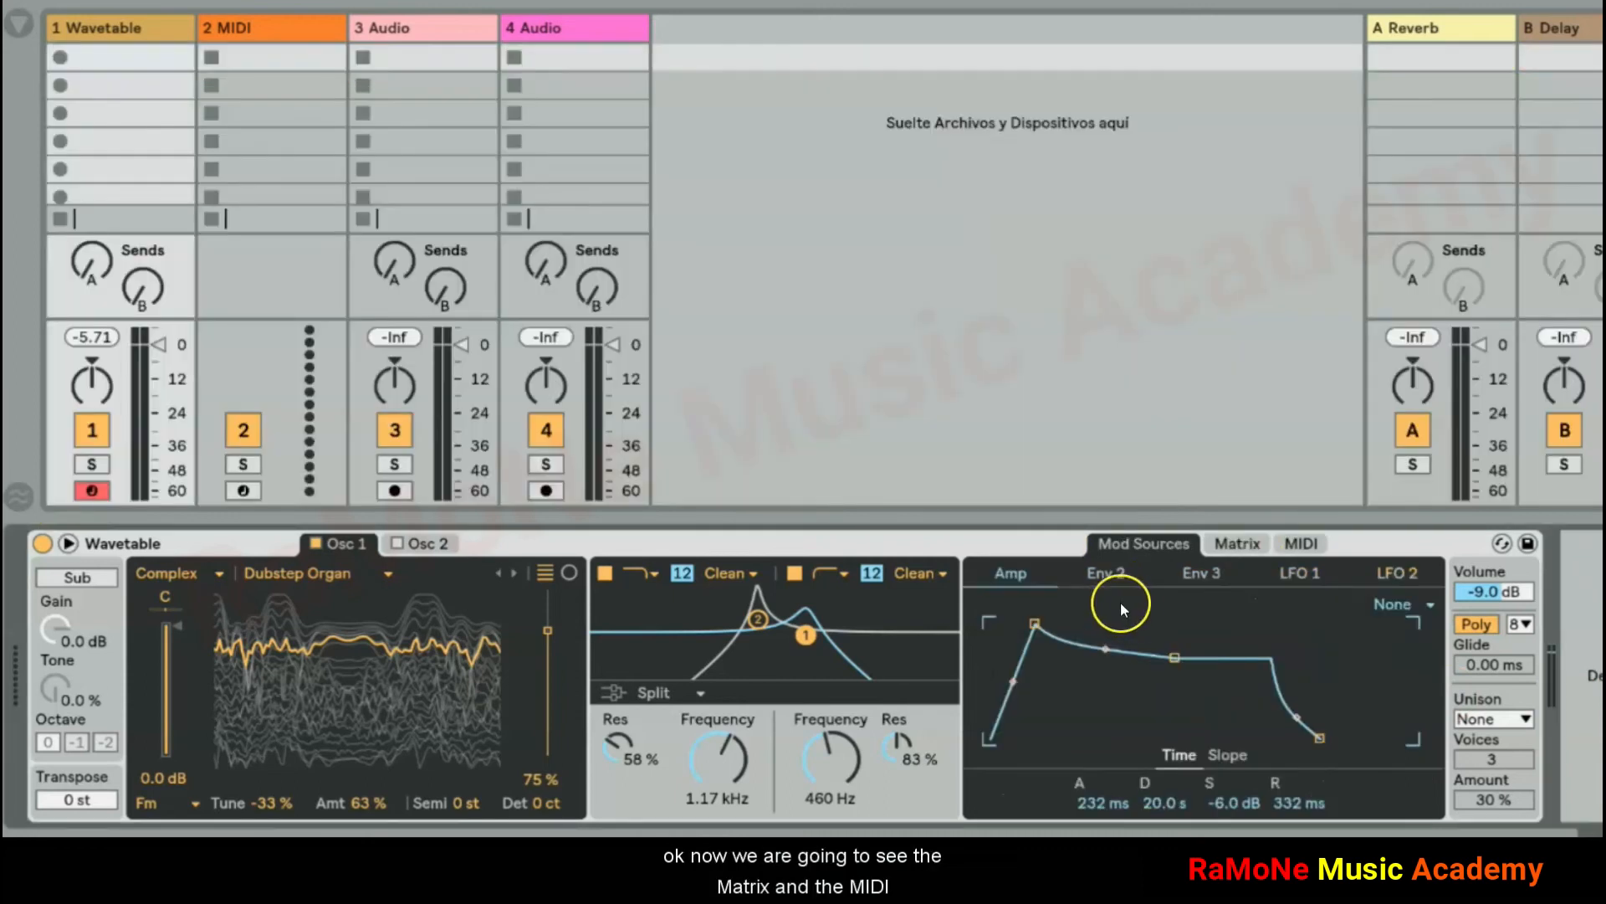
Compare the Matrix and MIDI modulation tables in the compact device view, ending on the Matrix
left_click(1230, 545)
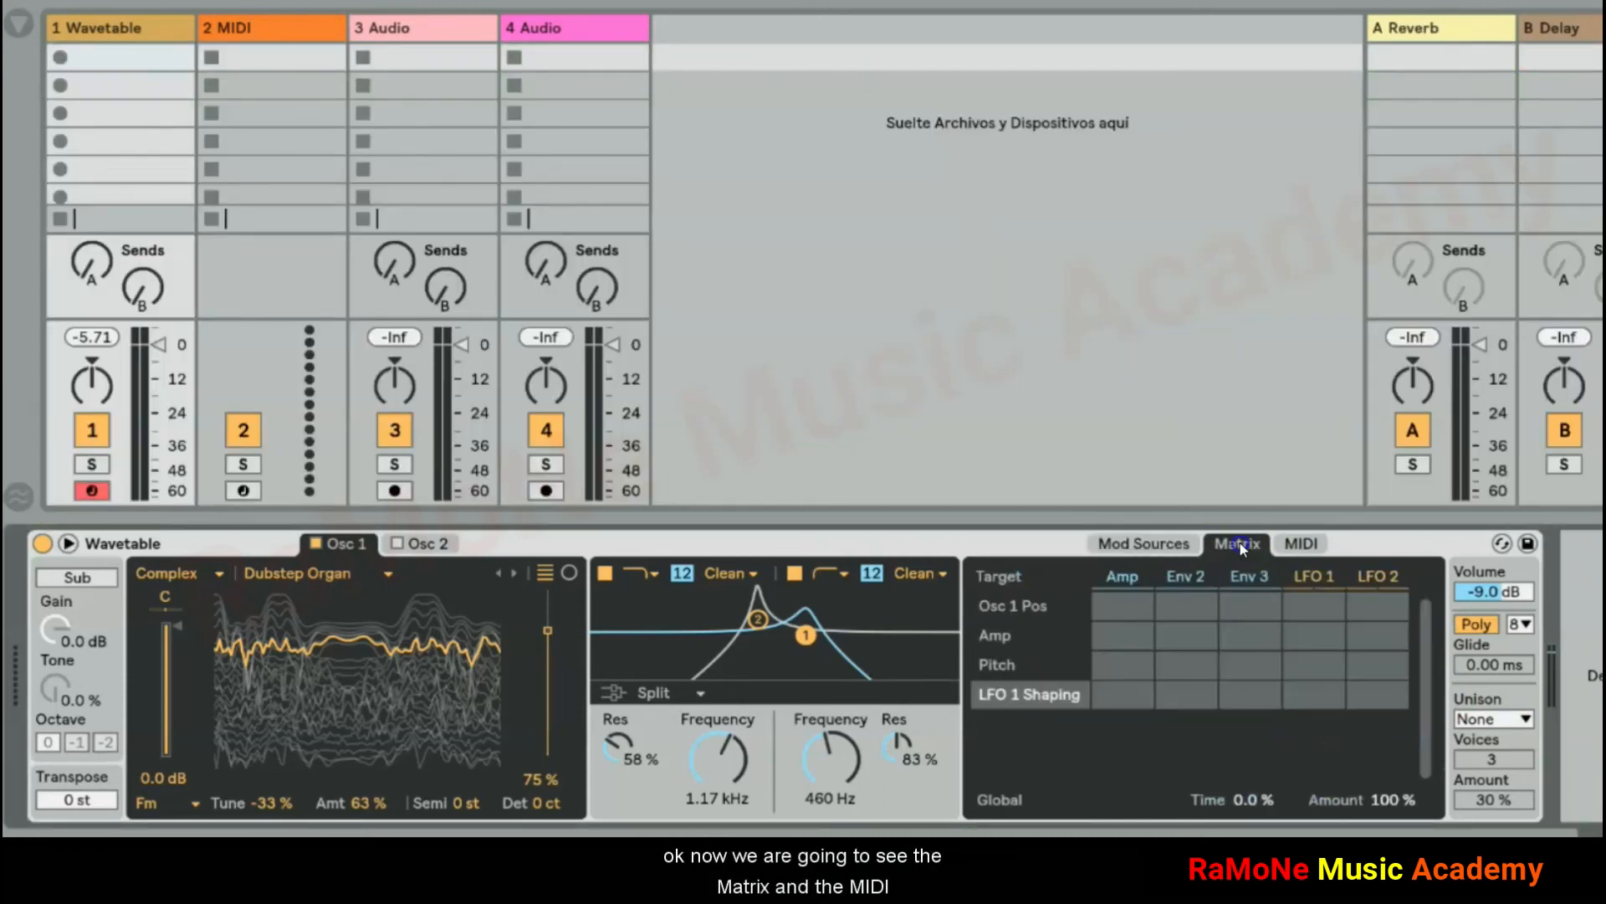
left_click(1310, 545)
left_click(1228, 543)
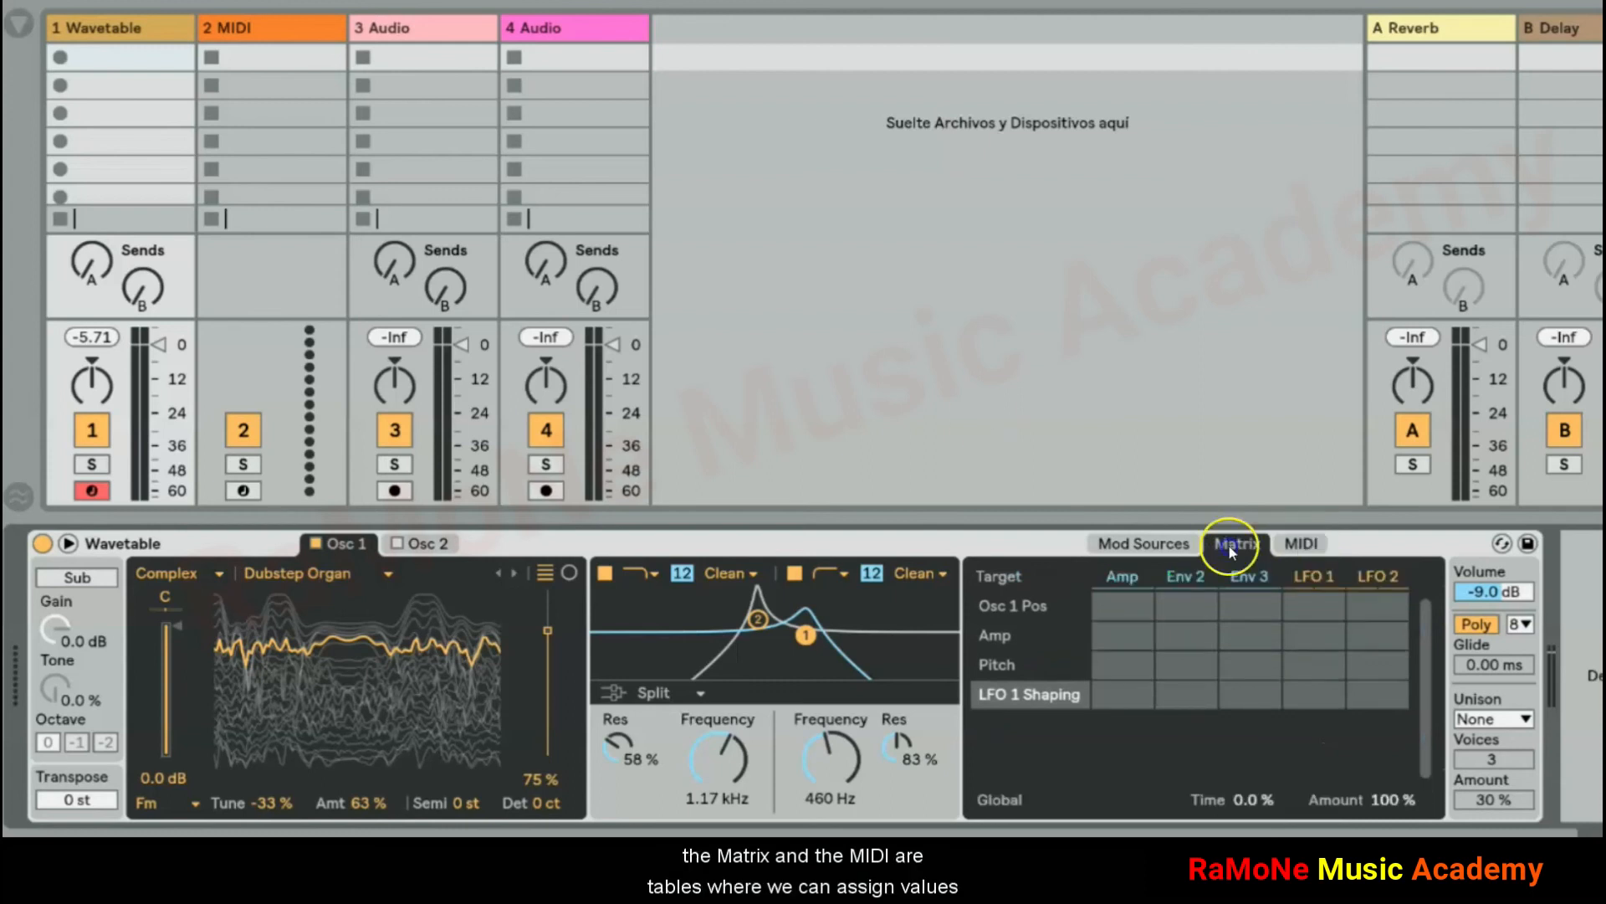
left_click(1301, 543)
left_click(1209, 538)
Expand the instrument to show the oscillators above the modulation sources, and select the Amp, Pitch and Osc 1 Pos matrix targets in turn
left_click(68, 544)
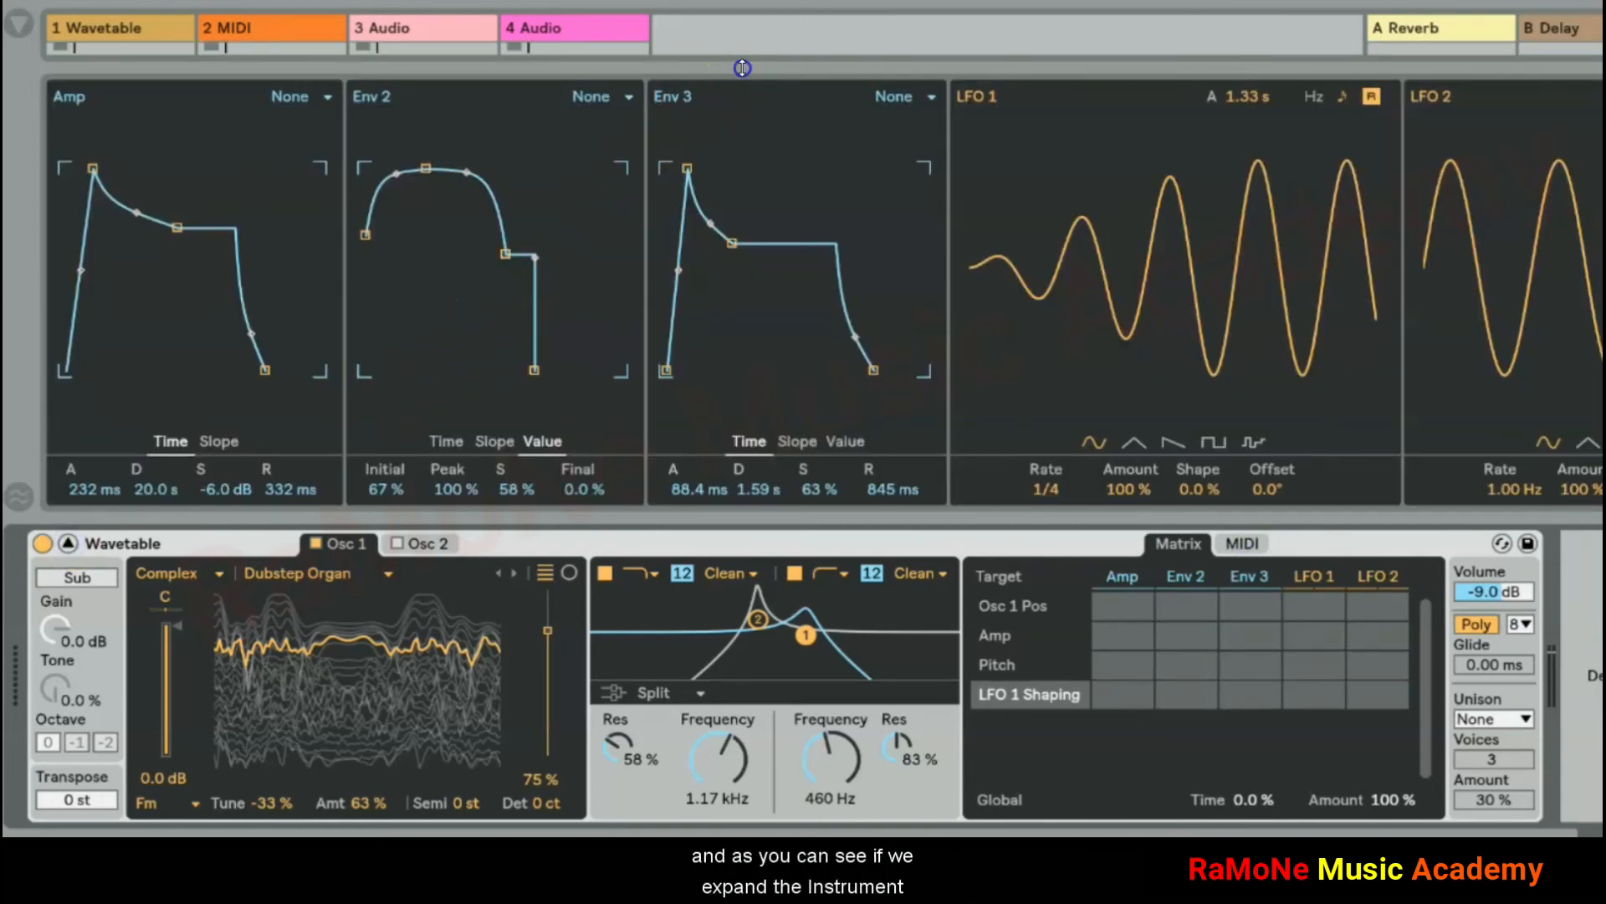
left_click_drag(742, 67, 743, 10)
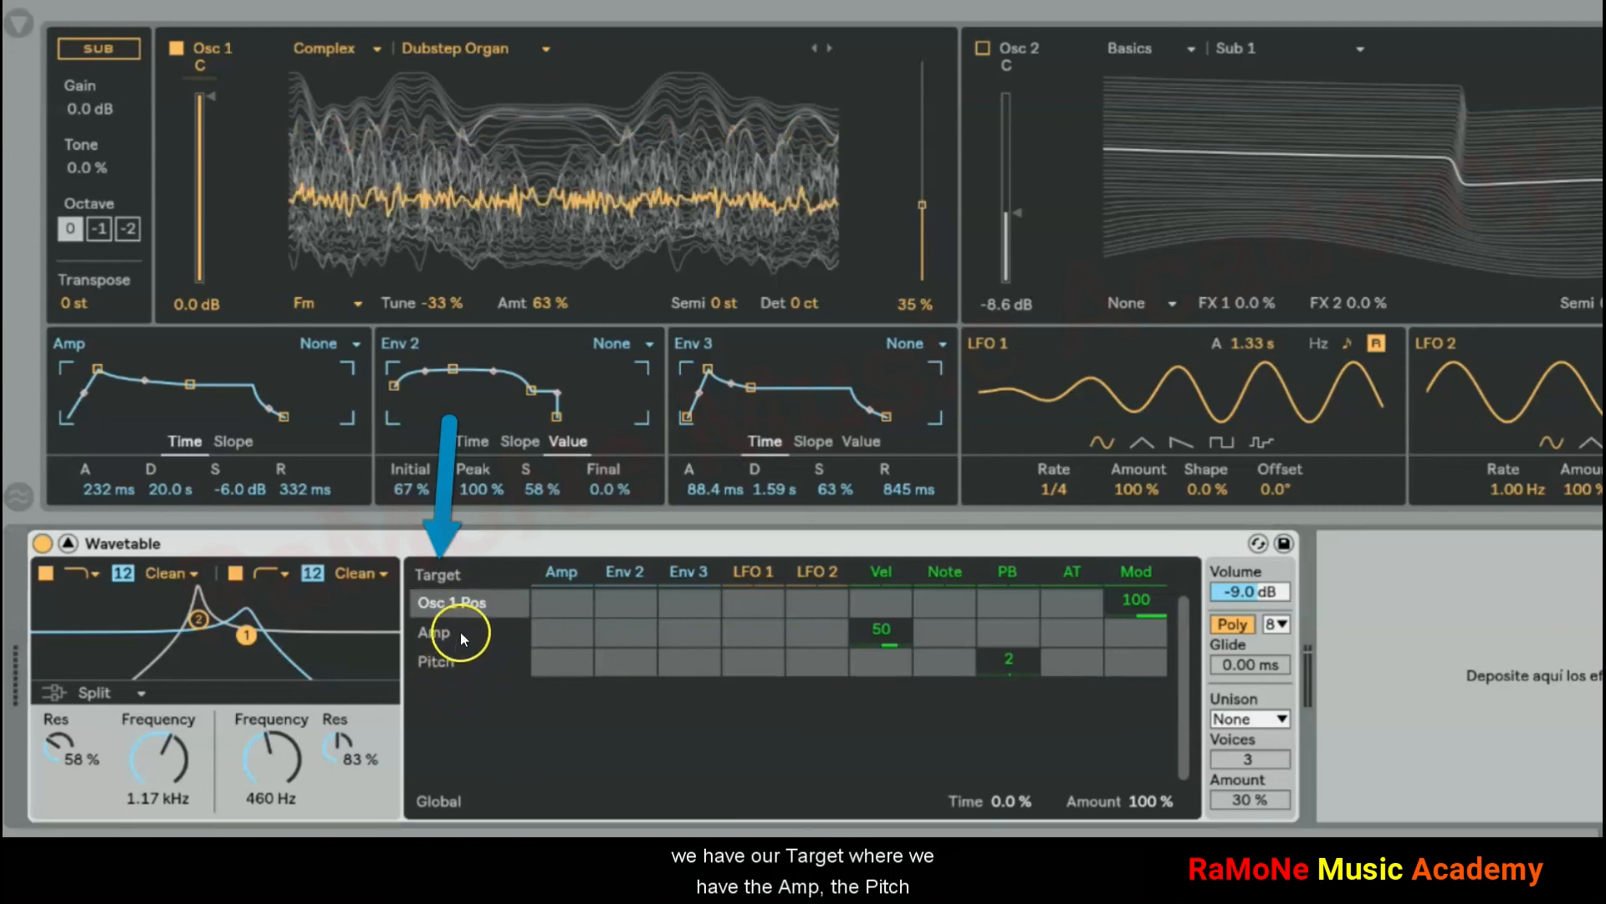
left_click(462, 639)
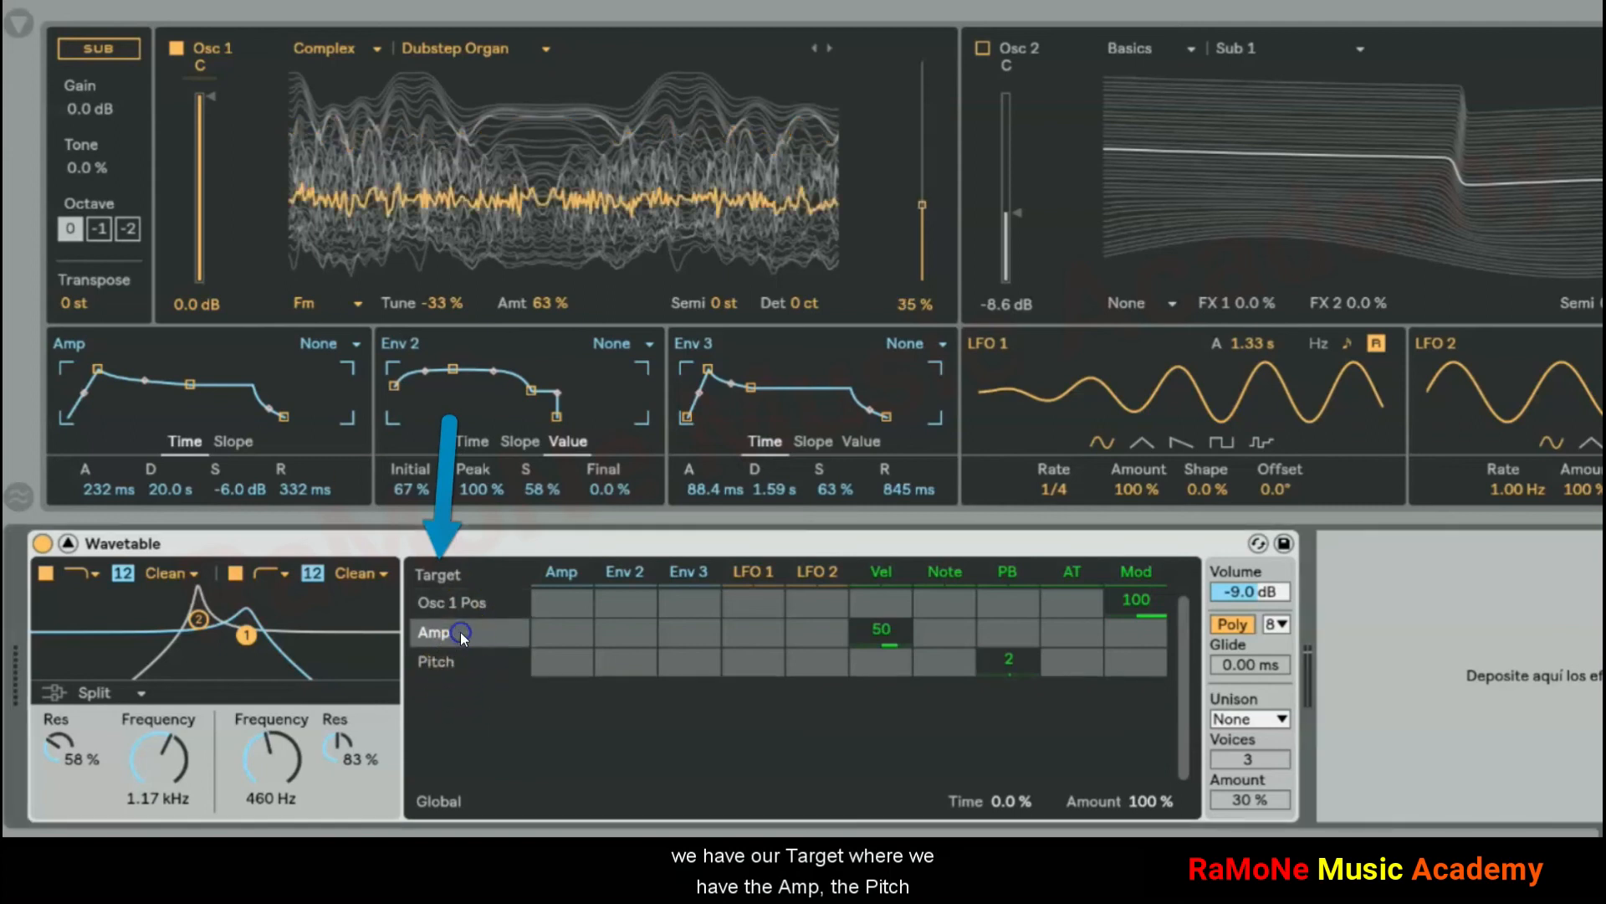
left_click(462, 669)
left_click(456, 609)
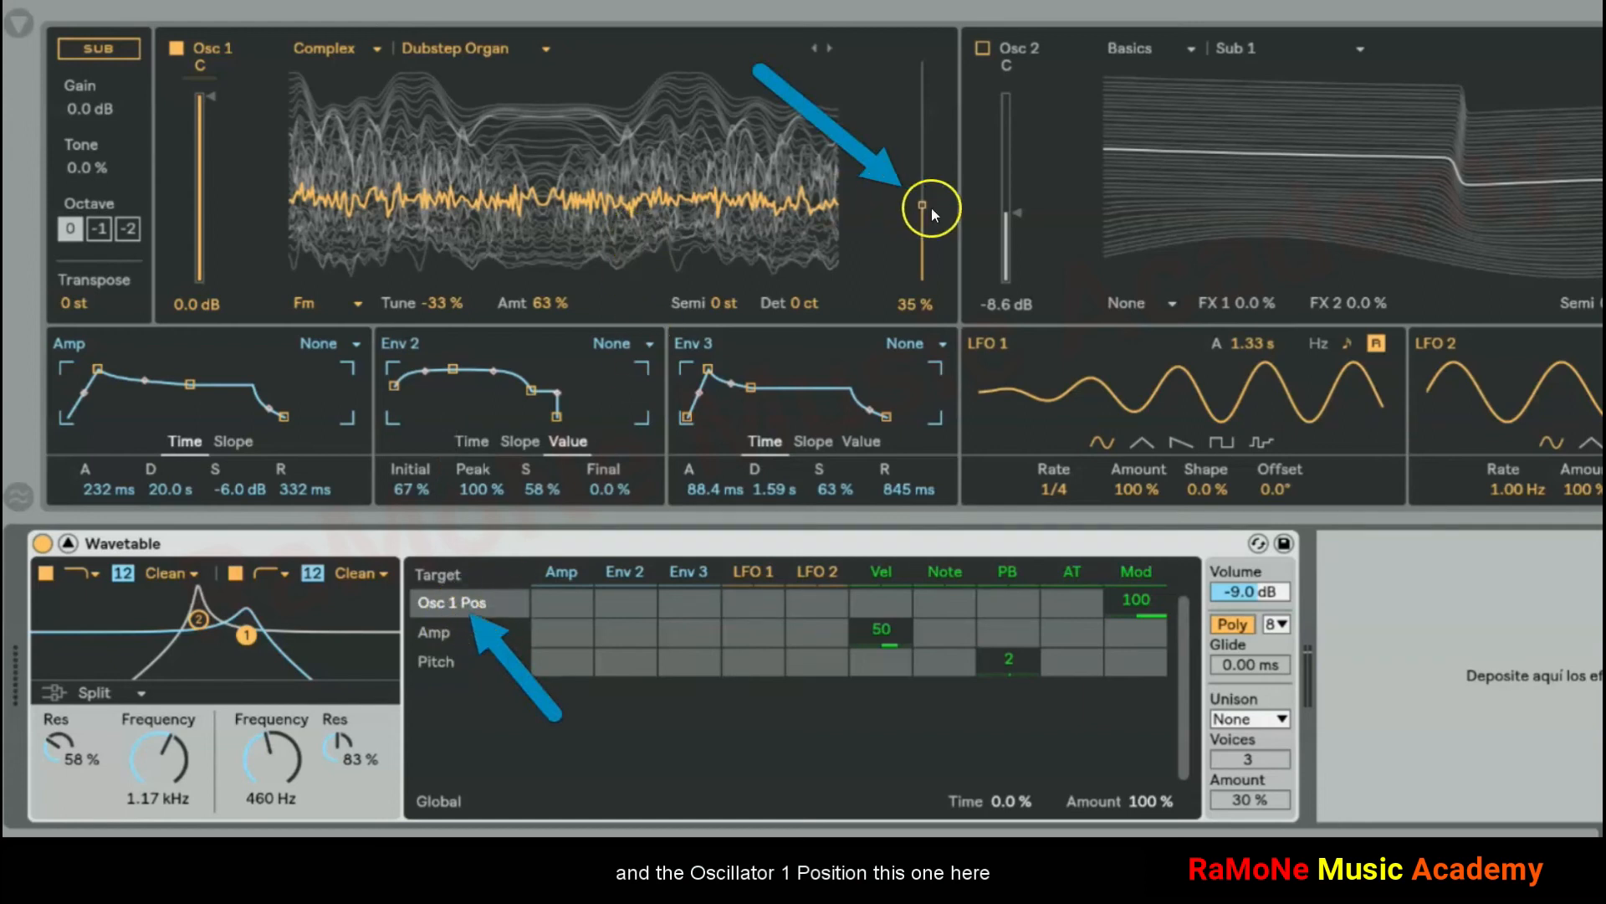
Adjust the Osc 1 and Osc 2 positions, setting Osc 1 to 30 %, and select Osc 1 Tune and Osc 2 FX 1 as matrix targets
left_click_drag(922, 209, 922, 147)
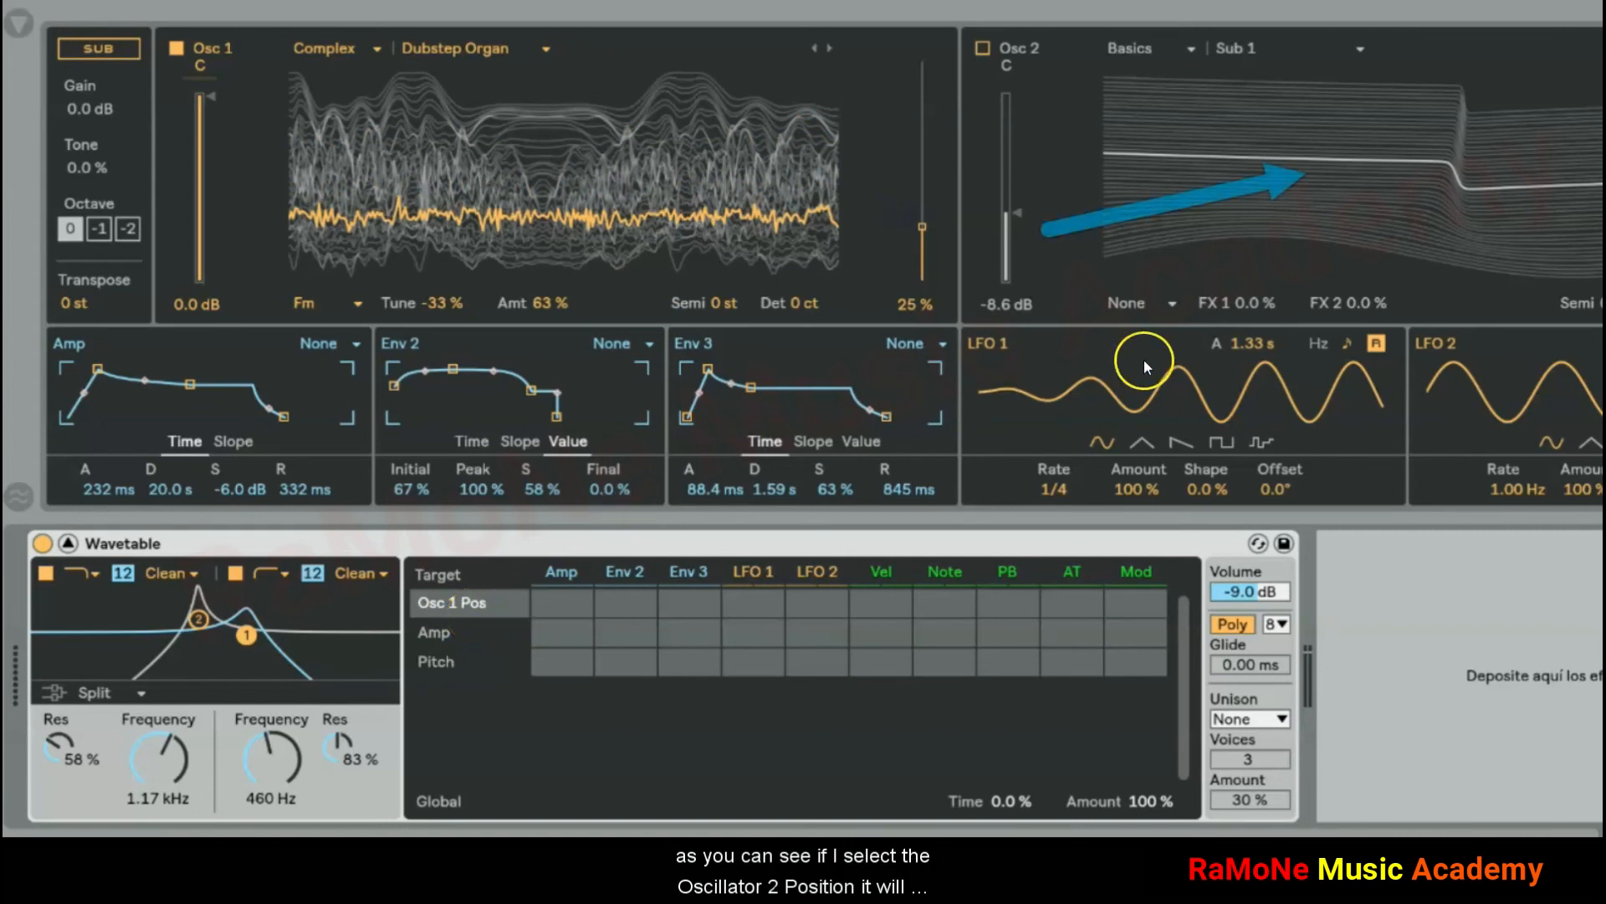
left_click(1345, 179)
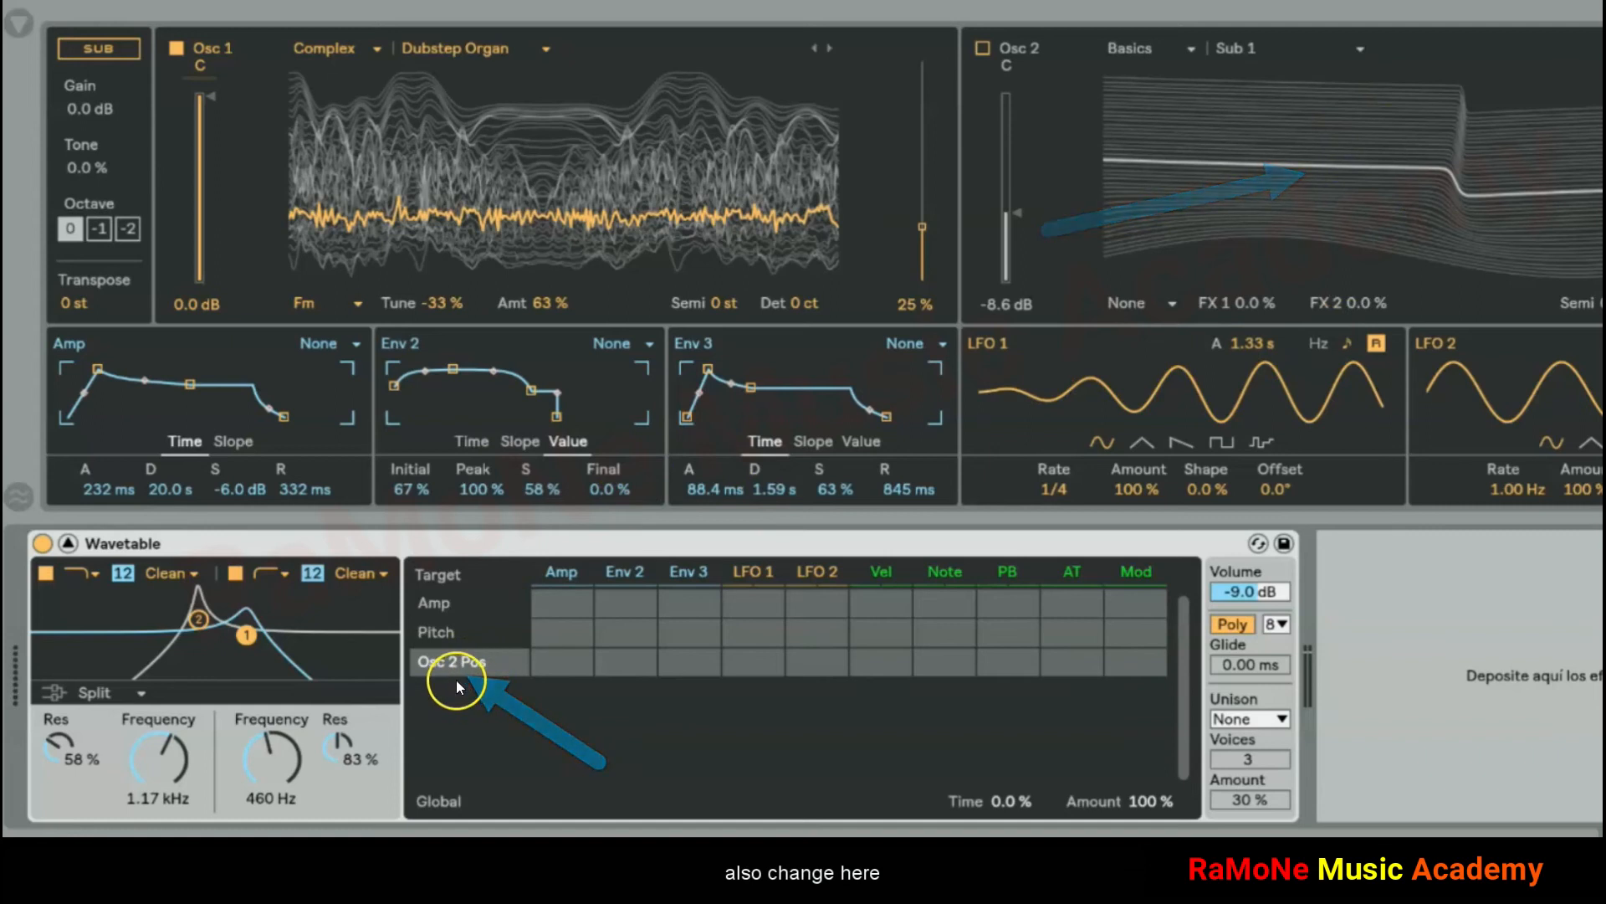
left_click_drag(678, 222, 676, 213)
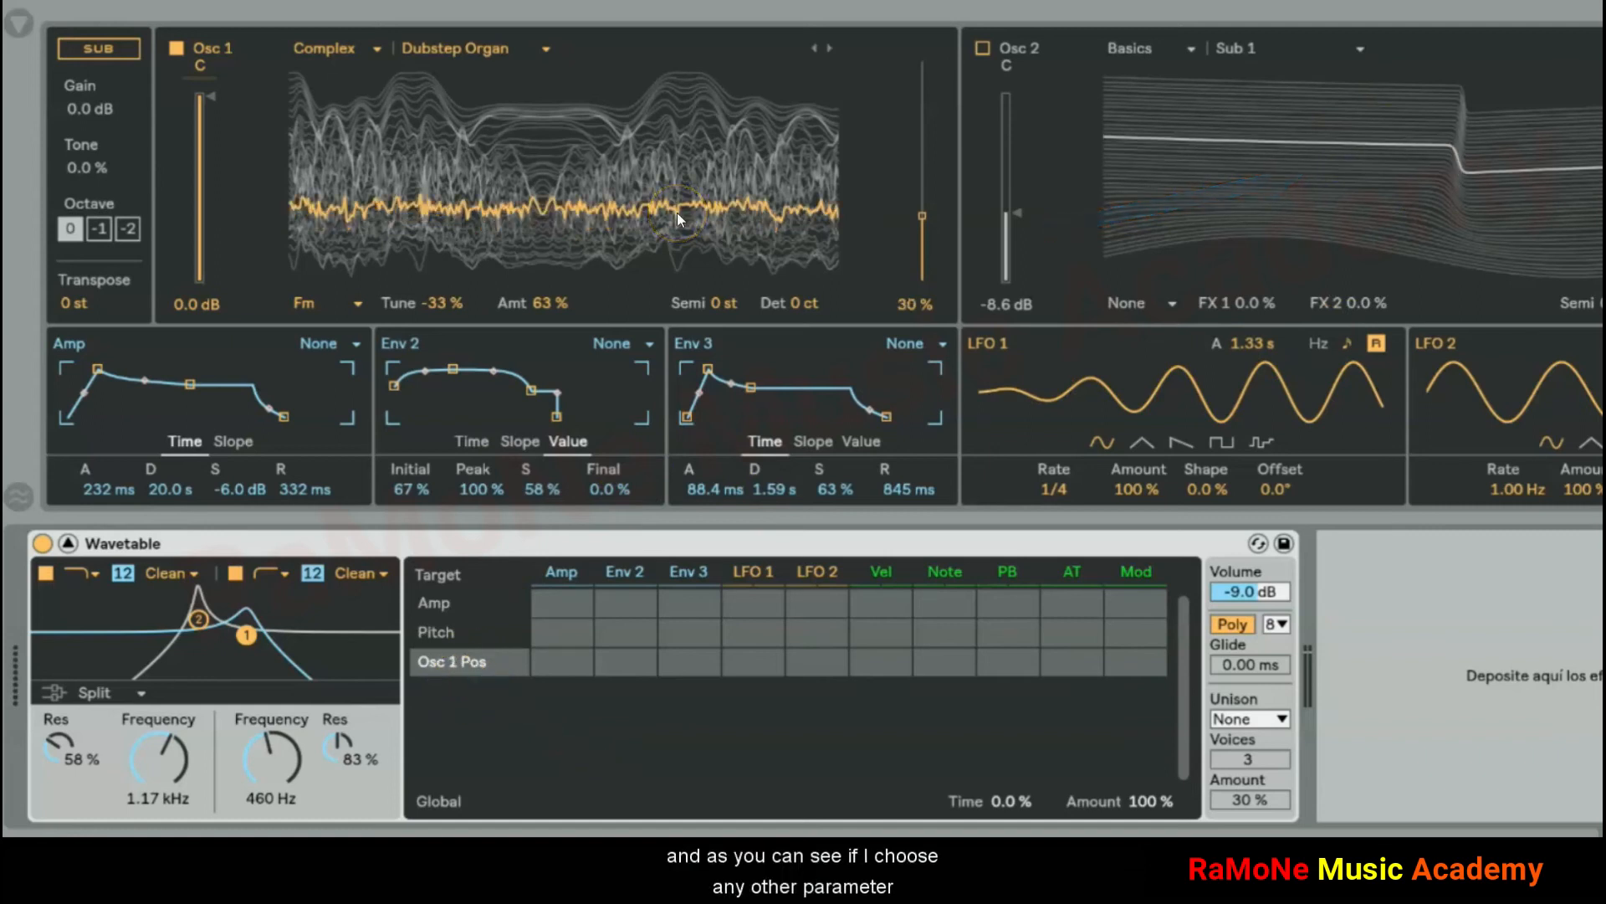
left_click(438, 302)
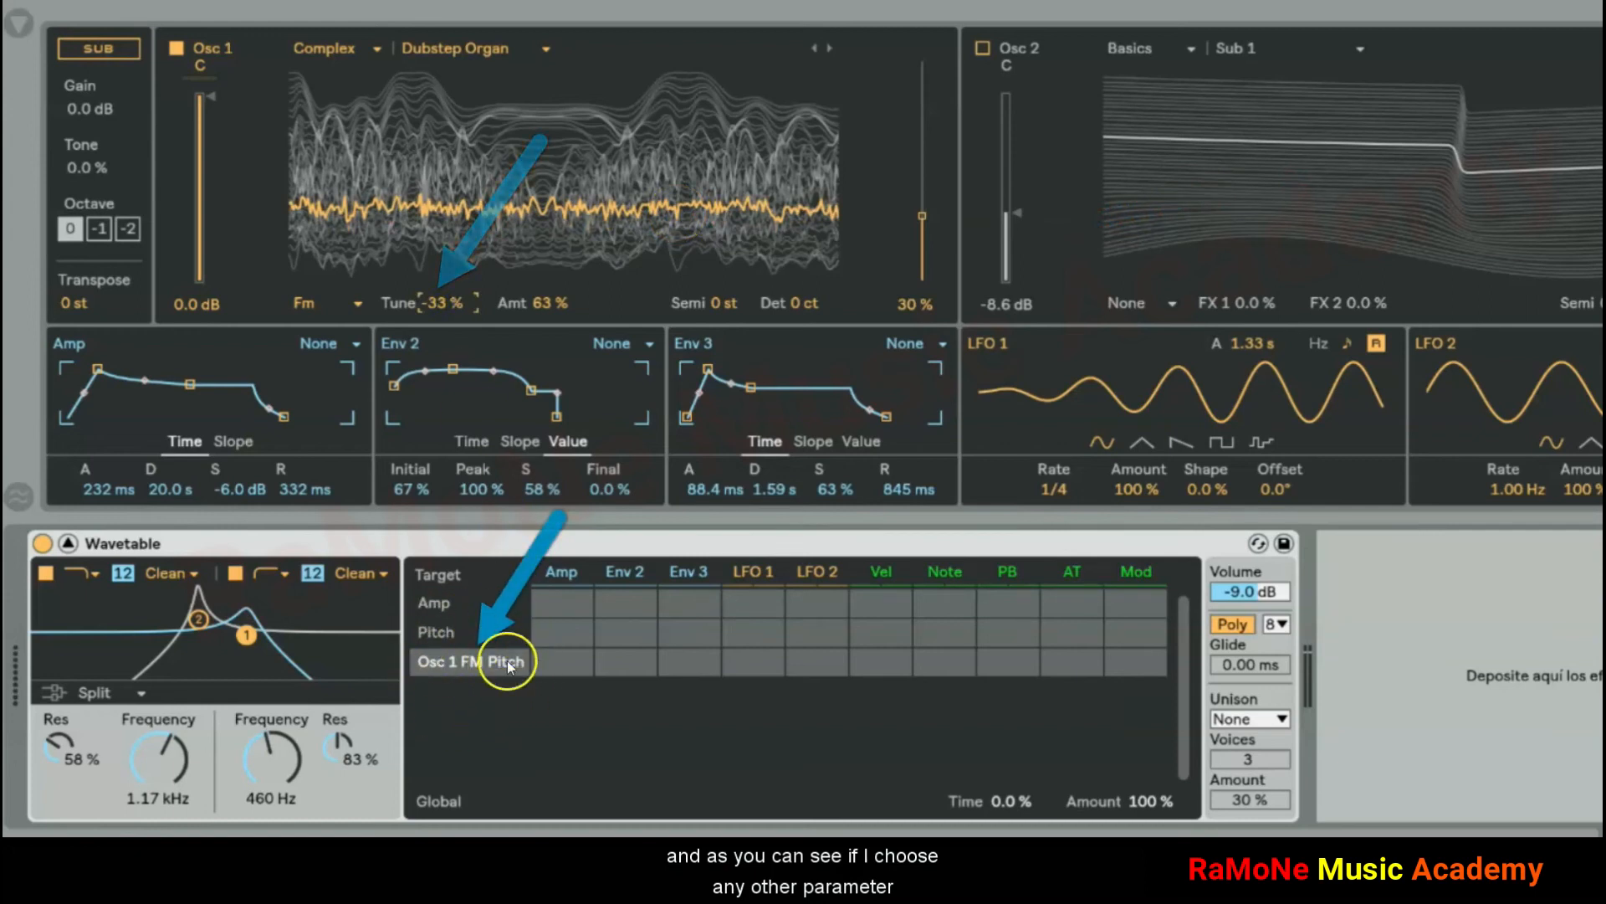
left_click(1239, 306)
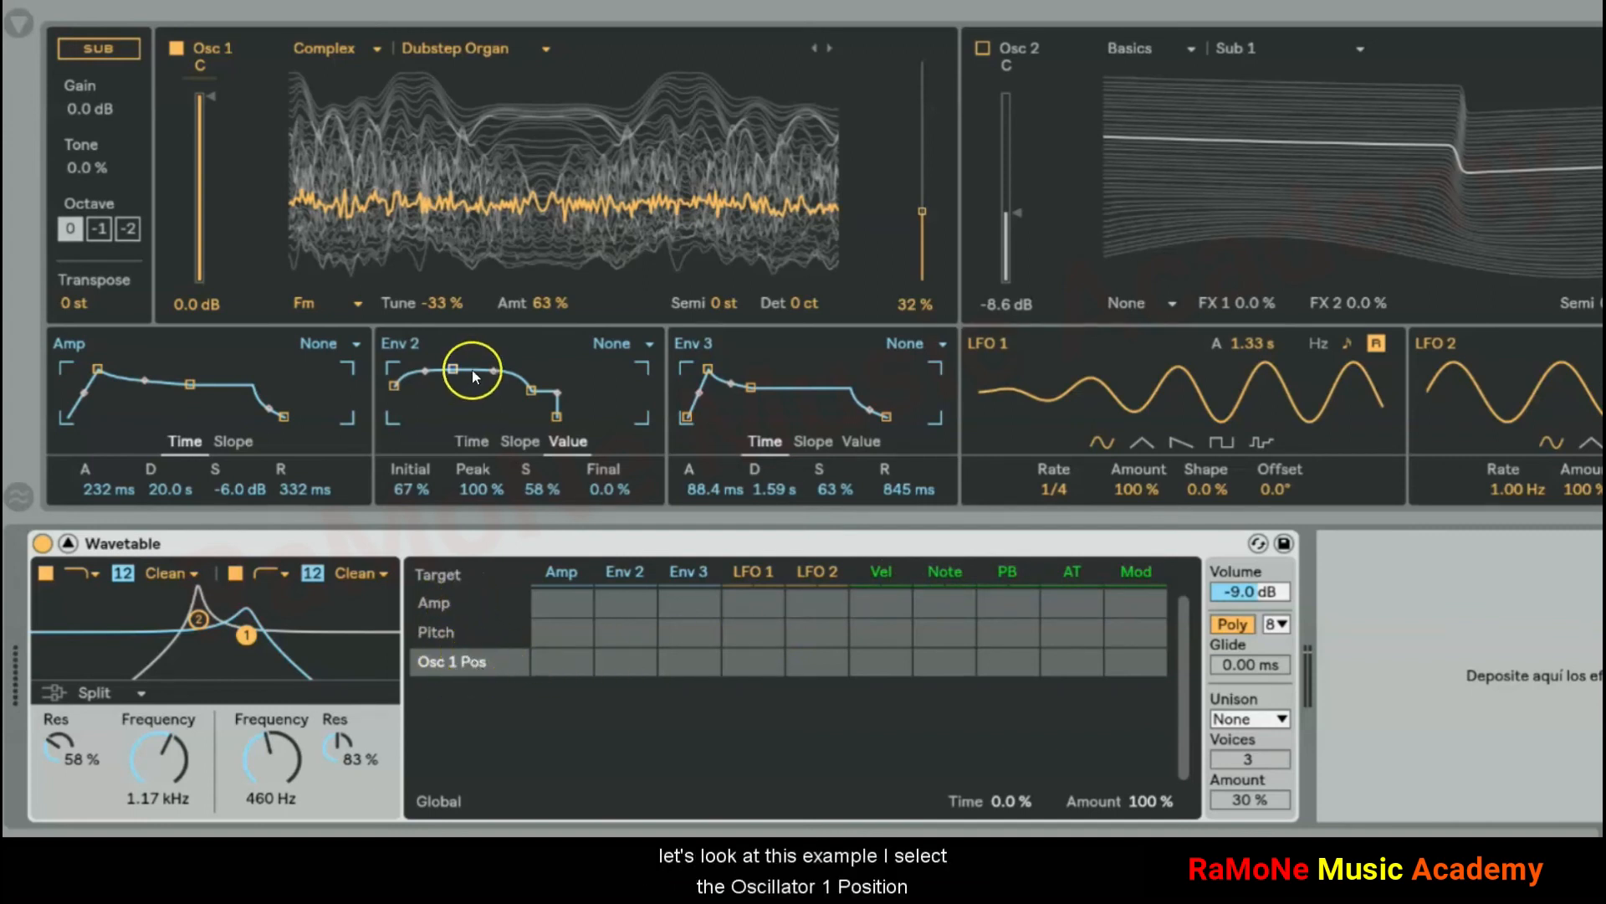
Set the Bitten Filter wavetable's Osc 1 position to 29 % and modulate it with Env 2 at 100, LFO 1 at 30 and LFO 2 at 78
left_click_drag(547, 214, 550, 220)
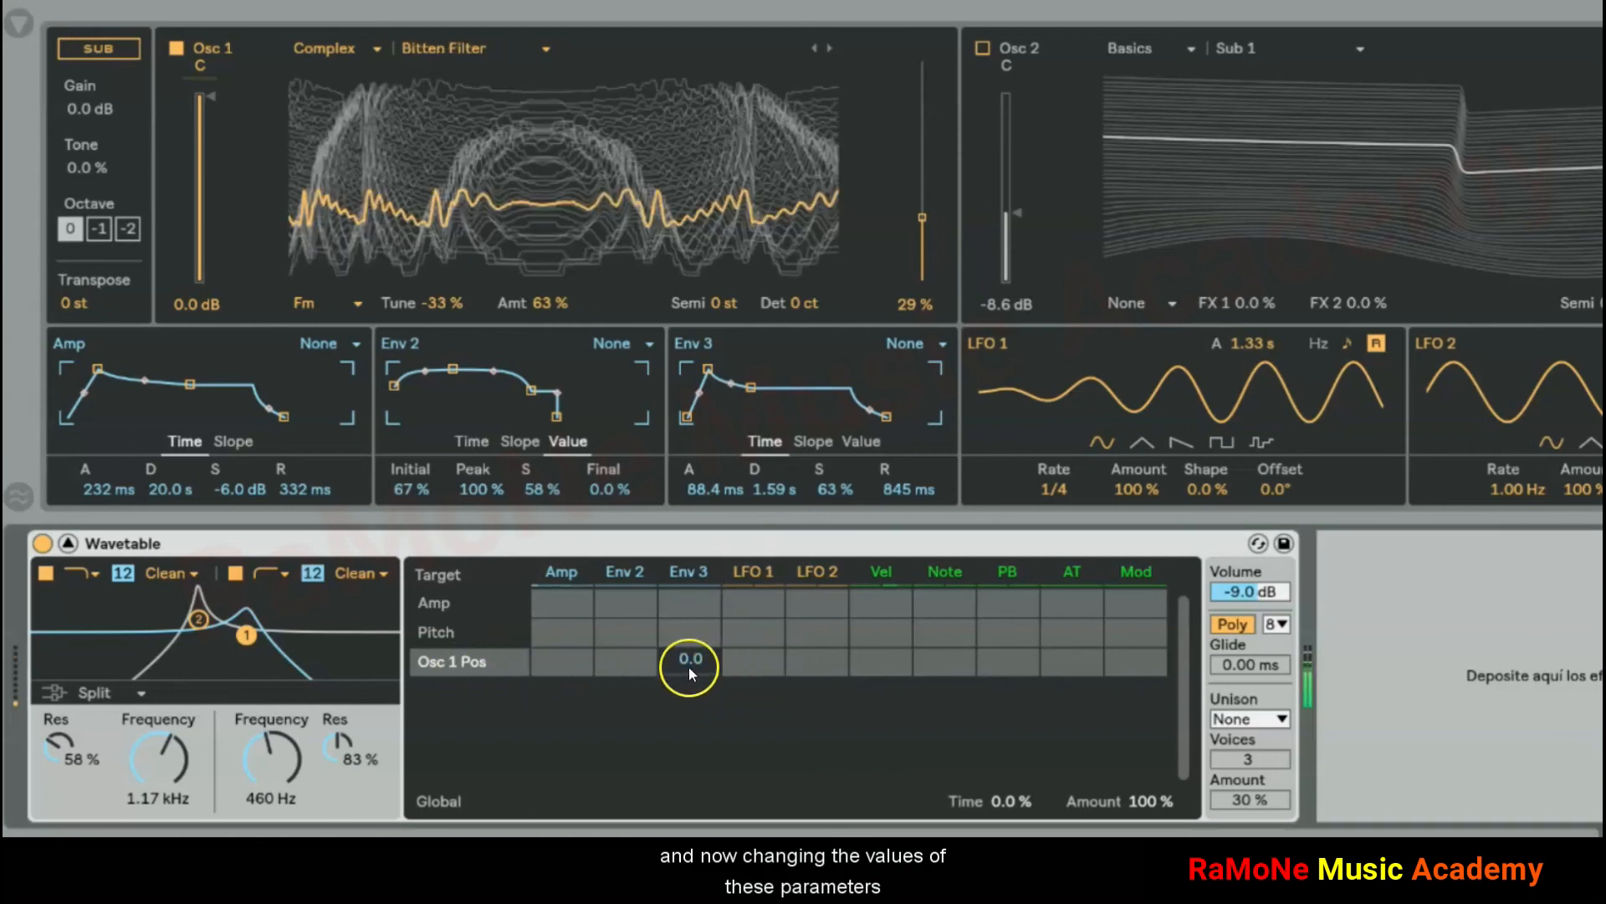
left_click_drag(690, 666, 814, 664)
double_click(695, 670)
left_click_drag(626, 667, 626, 636)
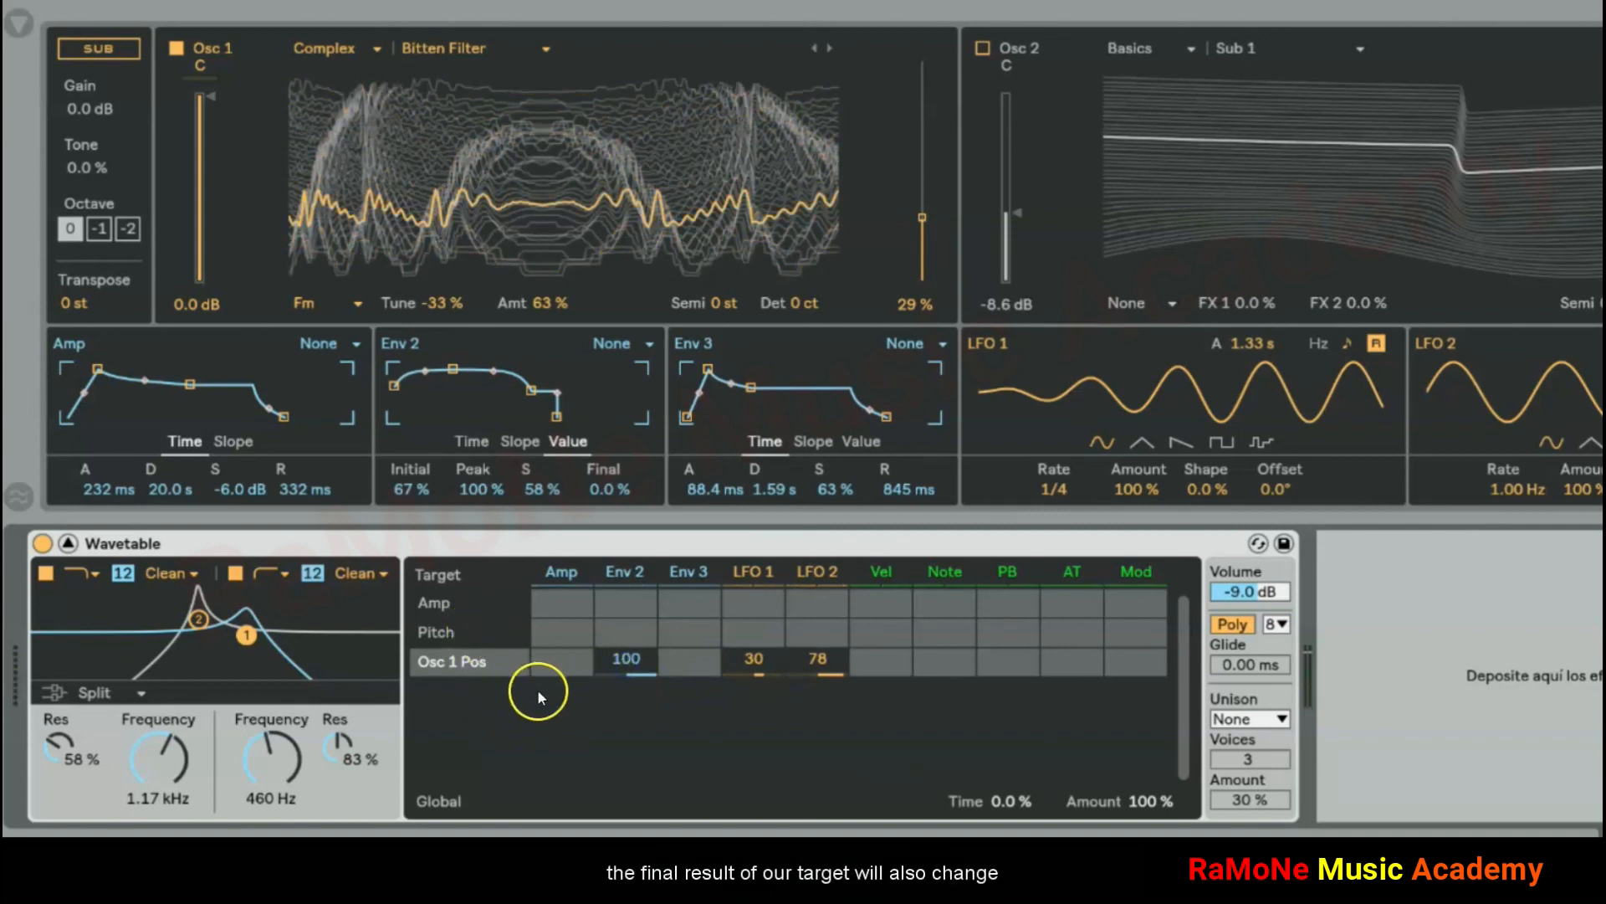
Try different global modulation Time values and return the setting to 0.0 %
left_click(1007, 802)
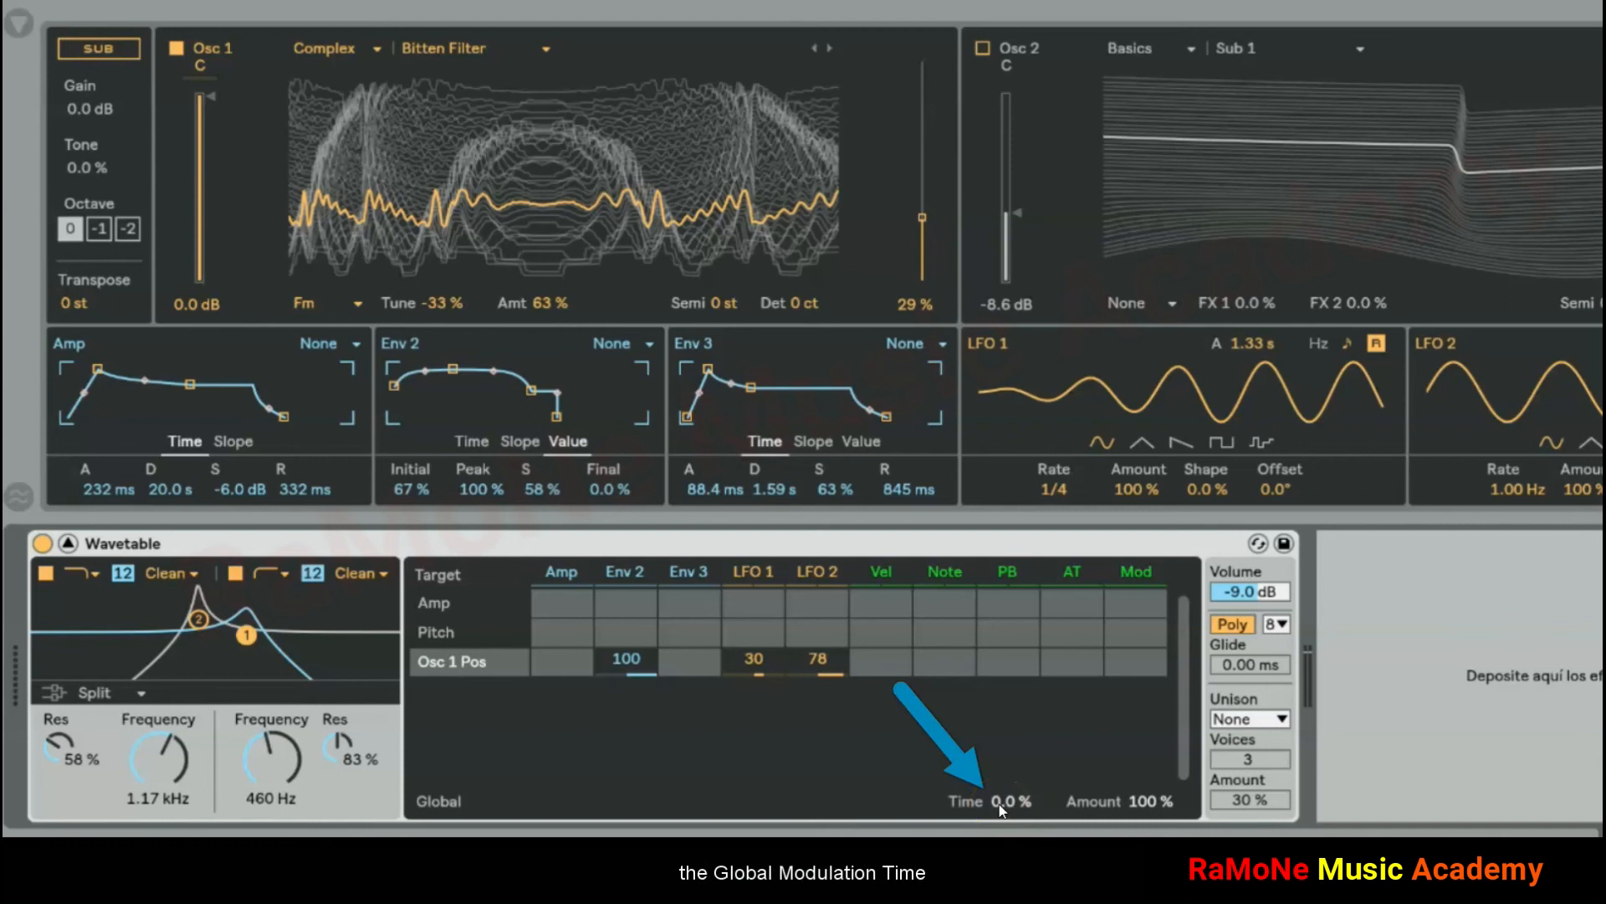
left_click(996, 803)
left_click(796, 625)
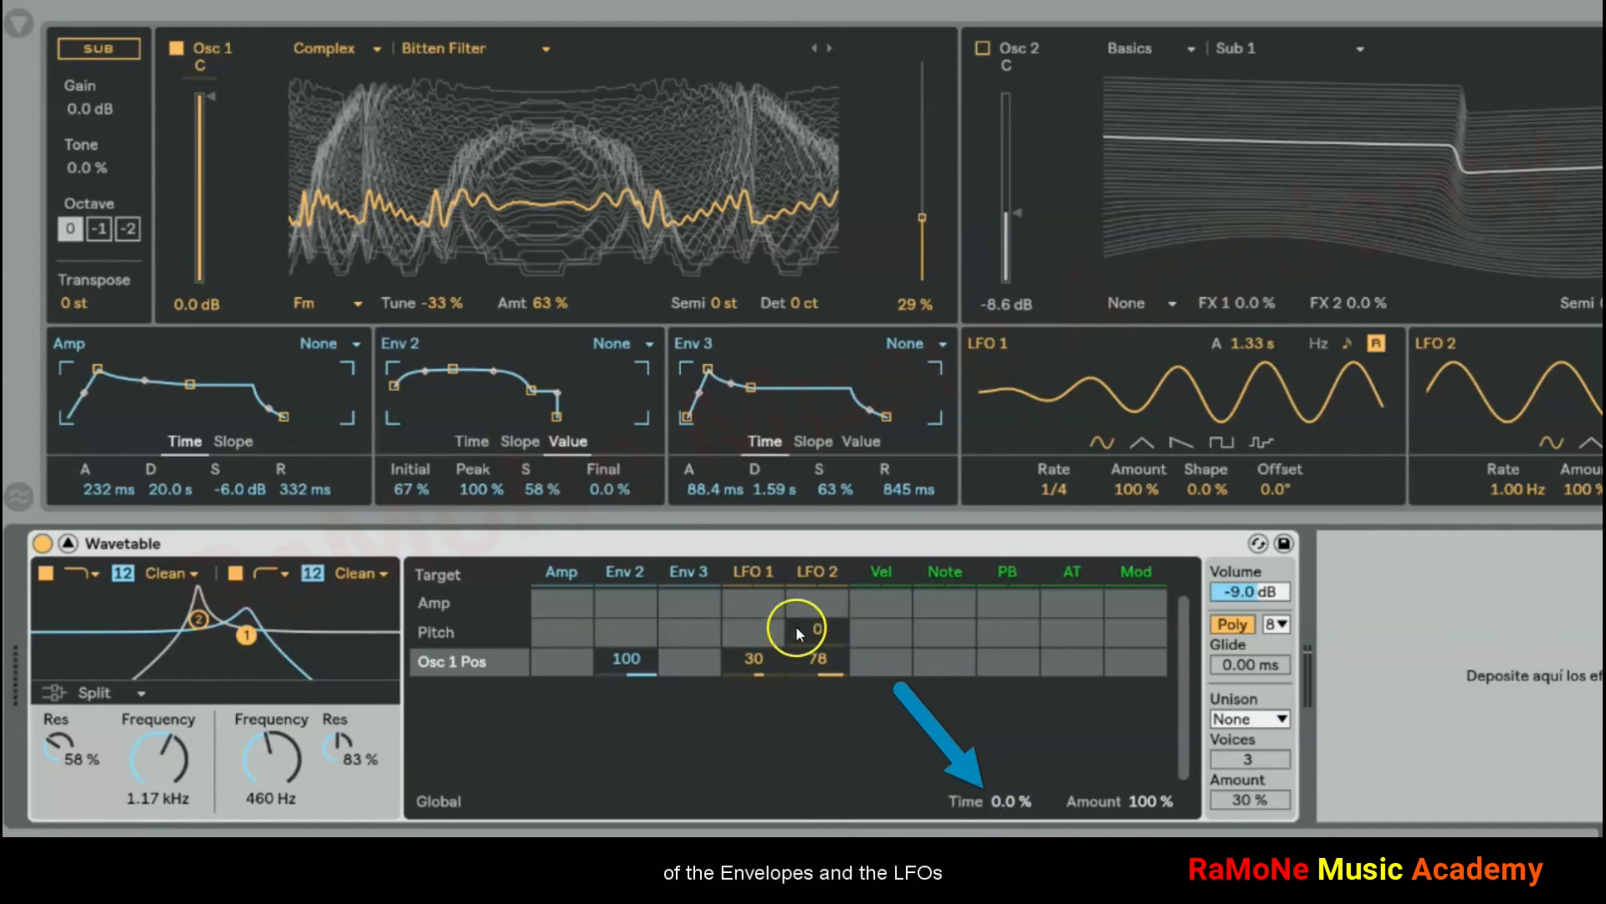
left_click(1014, 809)
left_click_drag(1013, 811, 1007, 796)
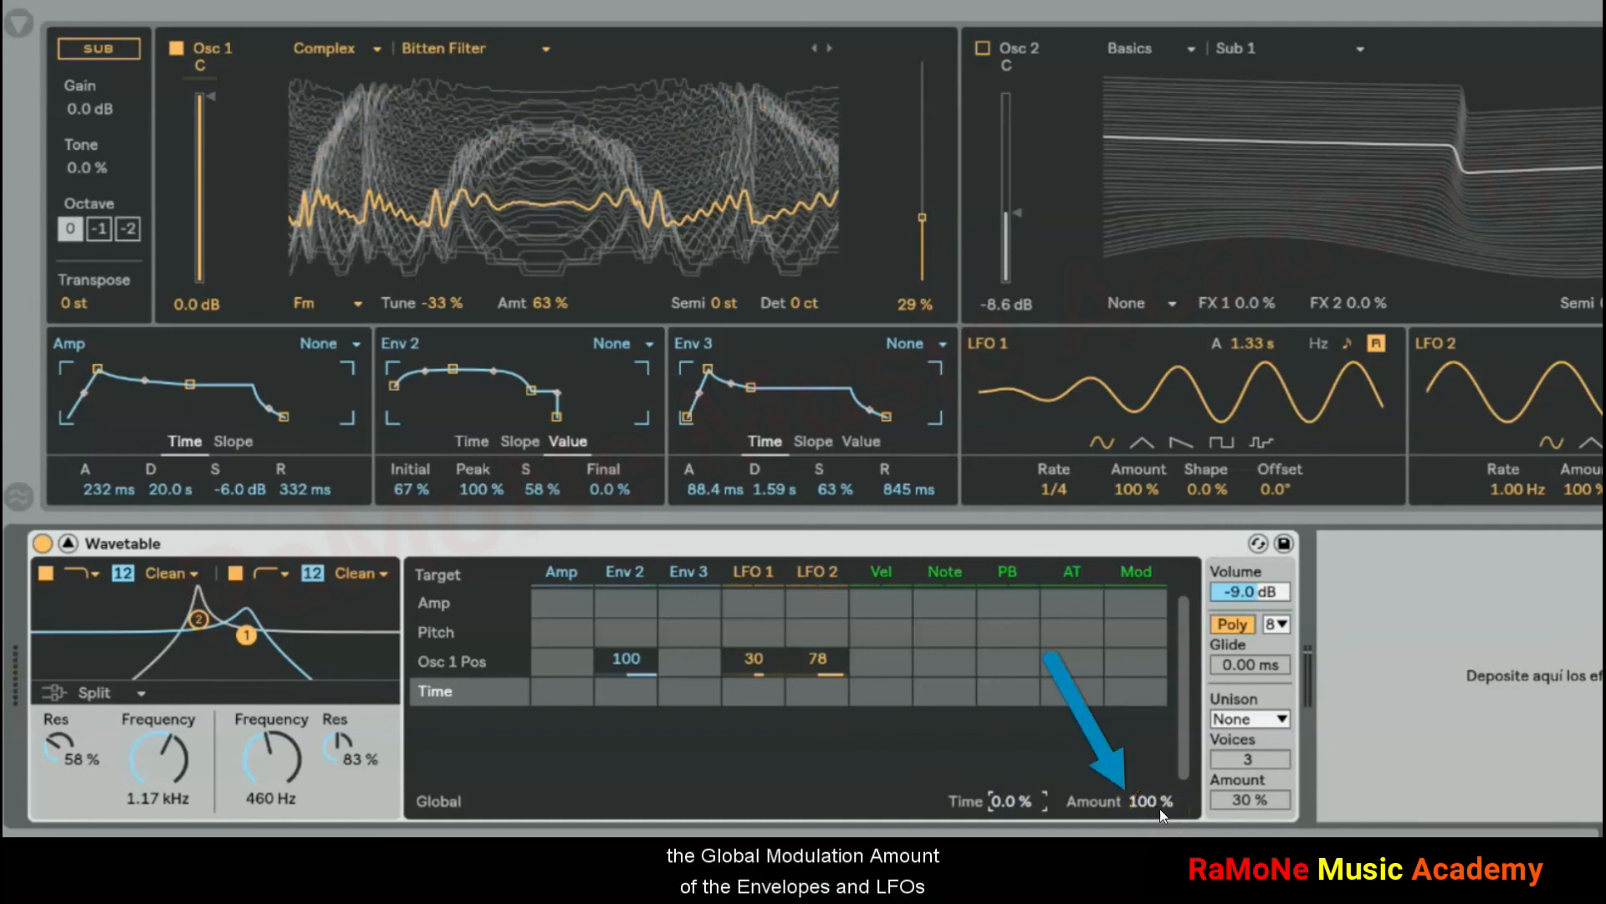
Vary the global modulation Amount and return it to 100 %, and set the instrument's volume to -6.0 dB
left_click_drag(1160, 806, 1159, 736)
left_click_drag(1157, 807, 1158, 840)
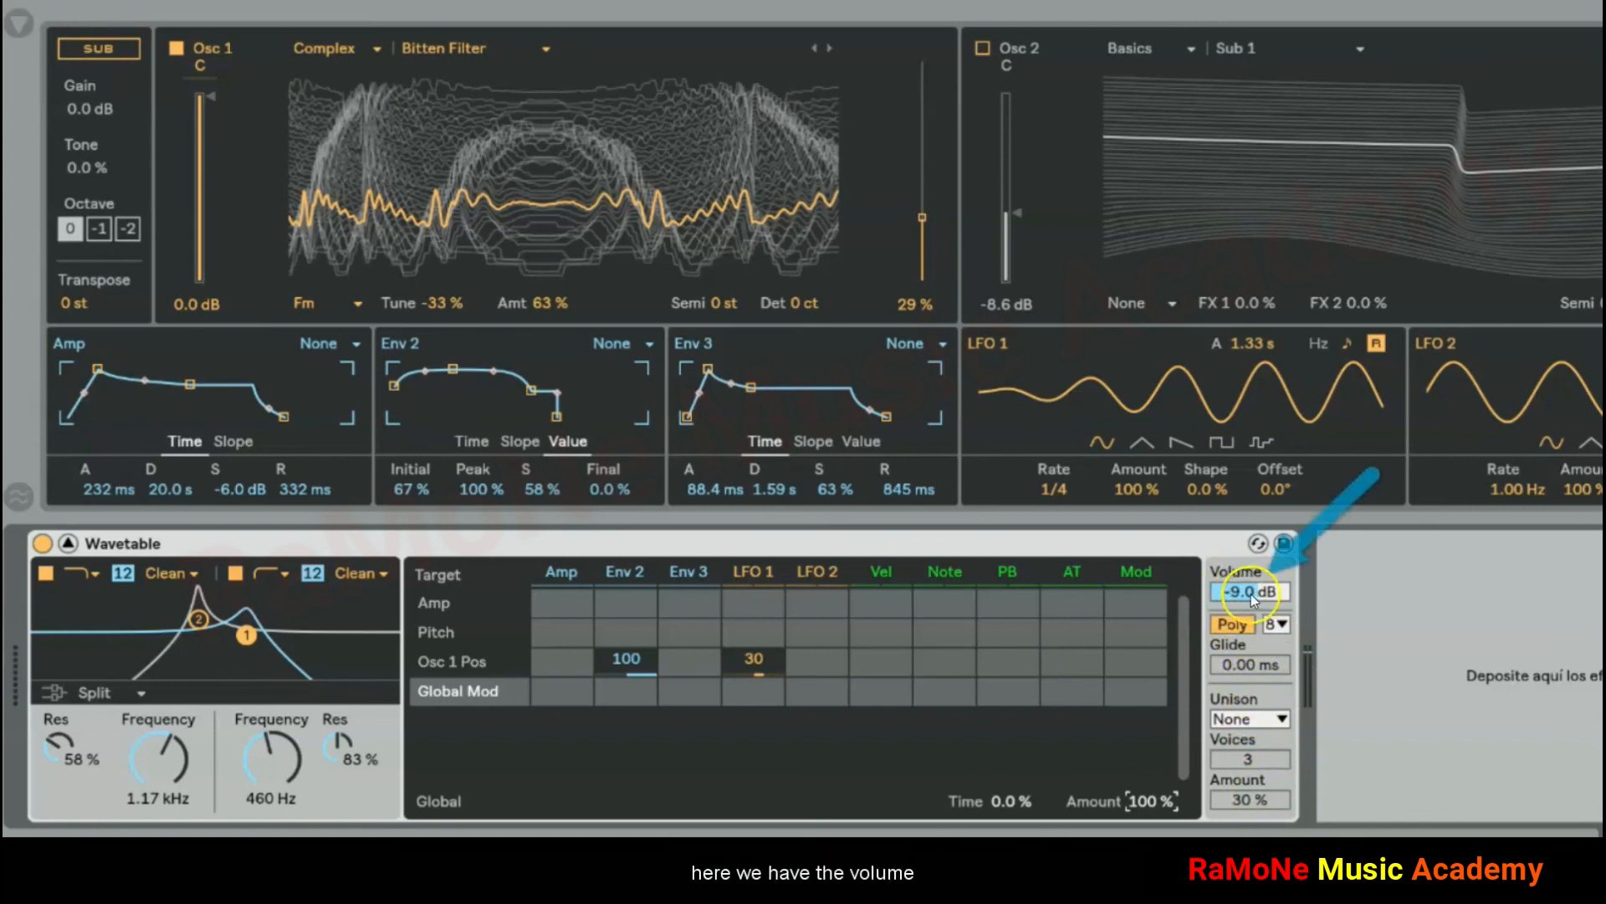
left_click_drag(1255, 595, 1246, 596)
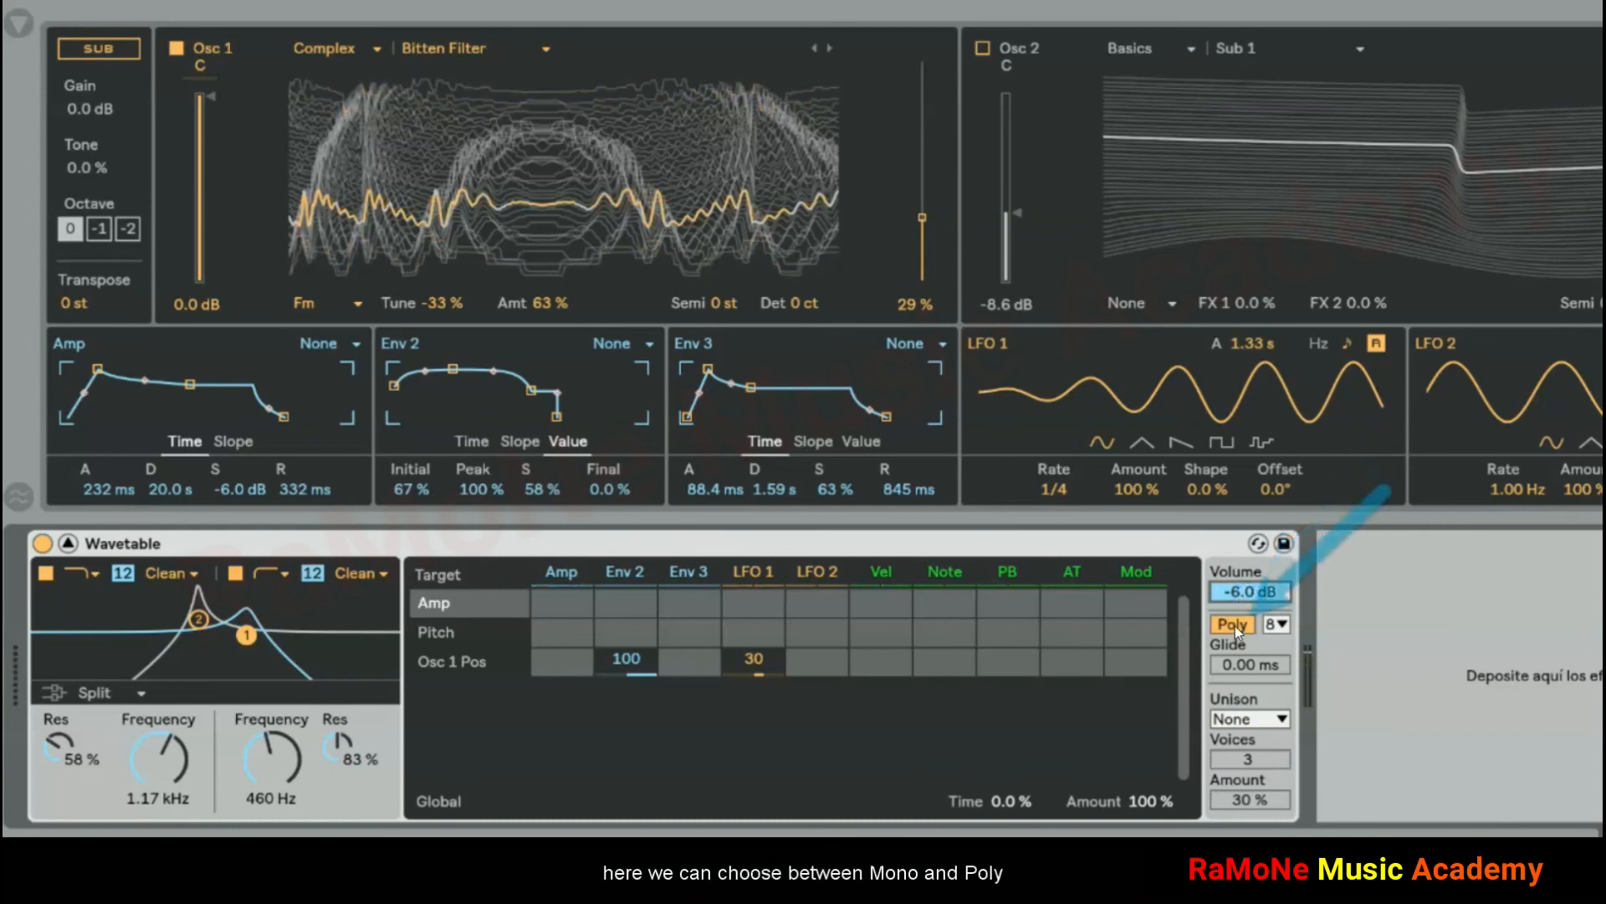
Compare Poly and Mono voice modes, choose Mono, and try a longer Glide time before returning it to 0.00 ms
left_click(1233, 624)
left_click(1233, 624)
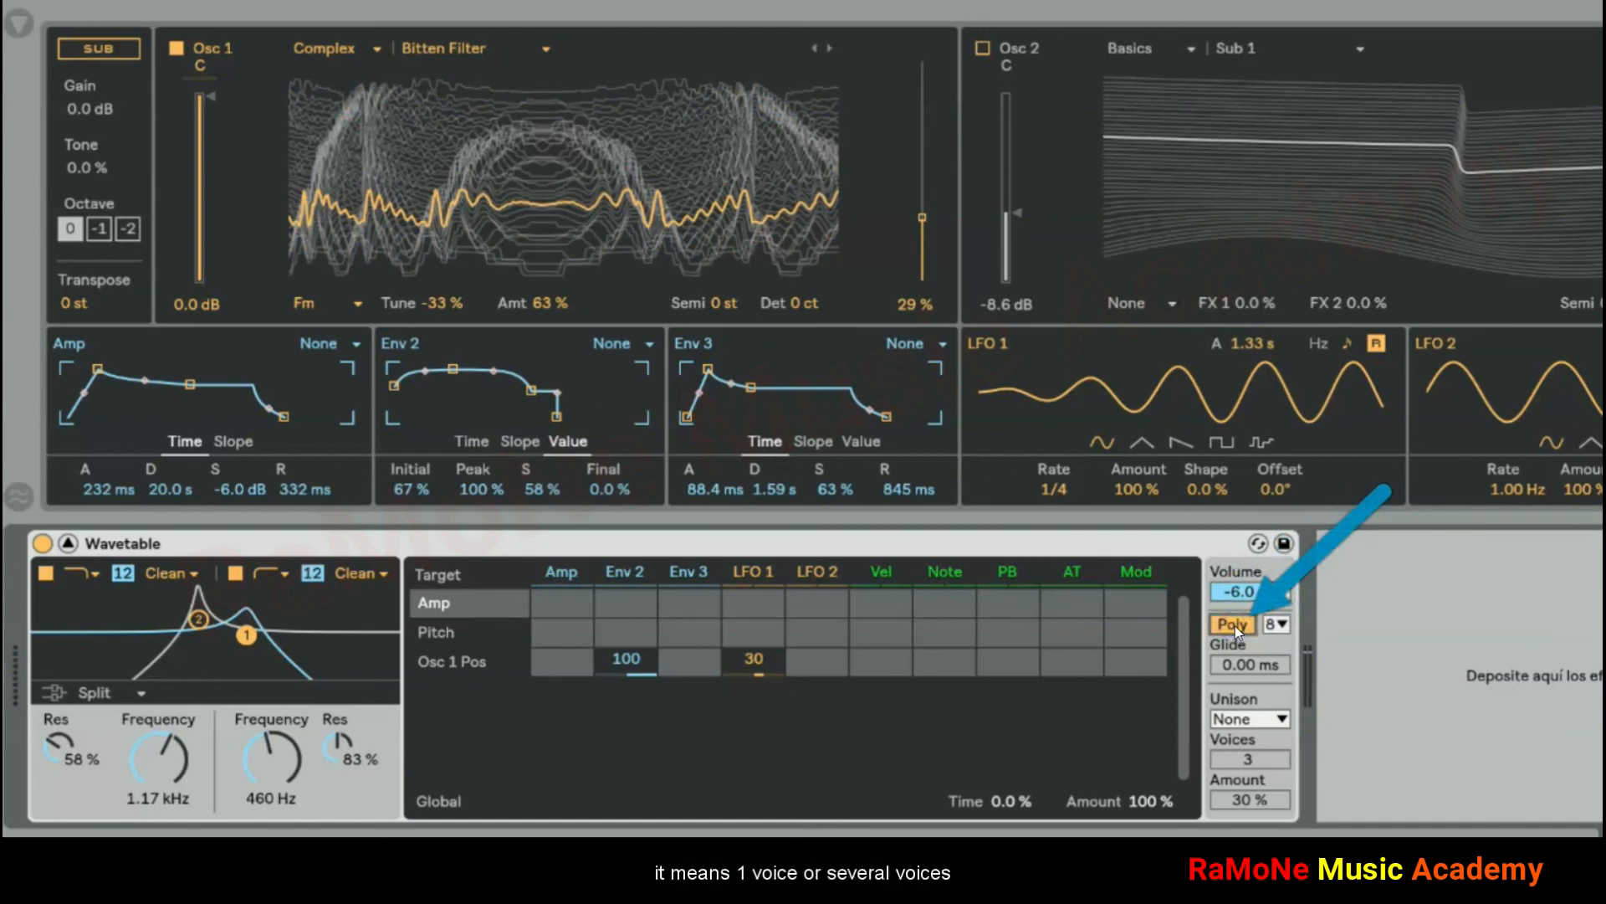
left_click(1234, 624)
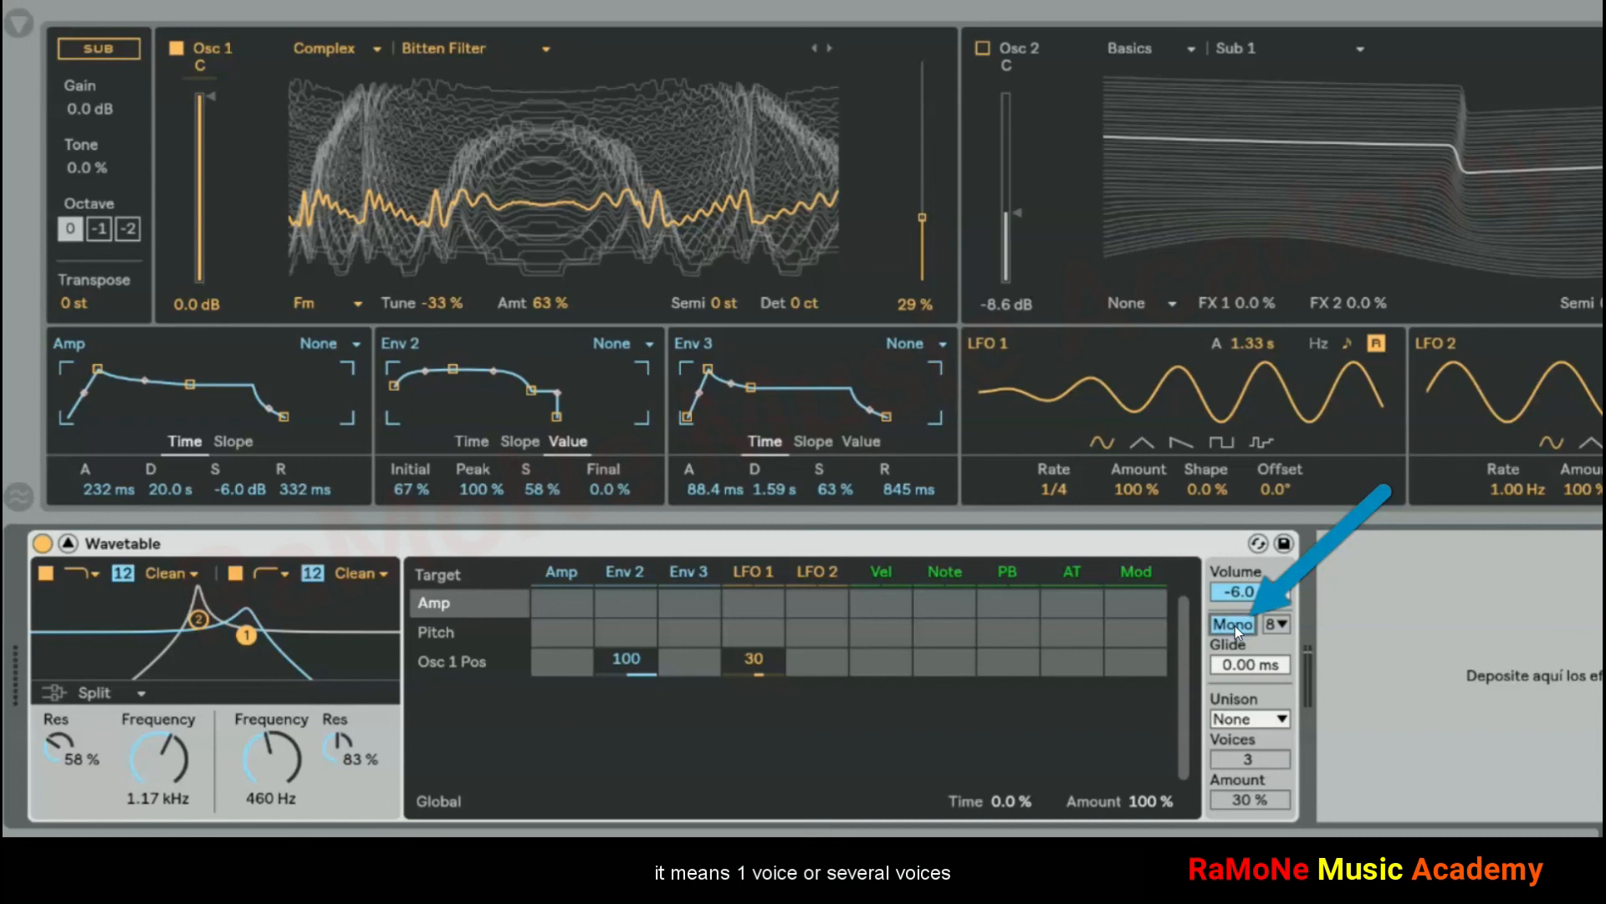
left_click(1253, 668)
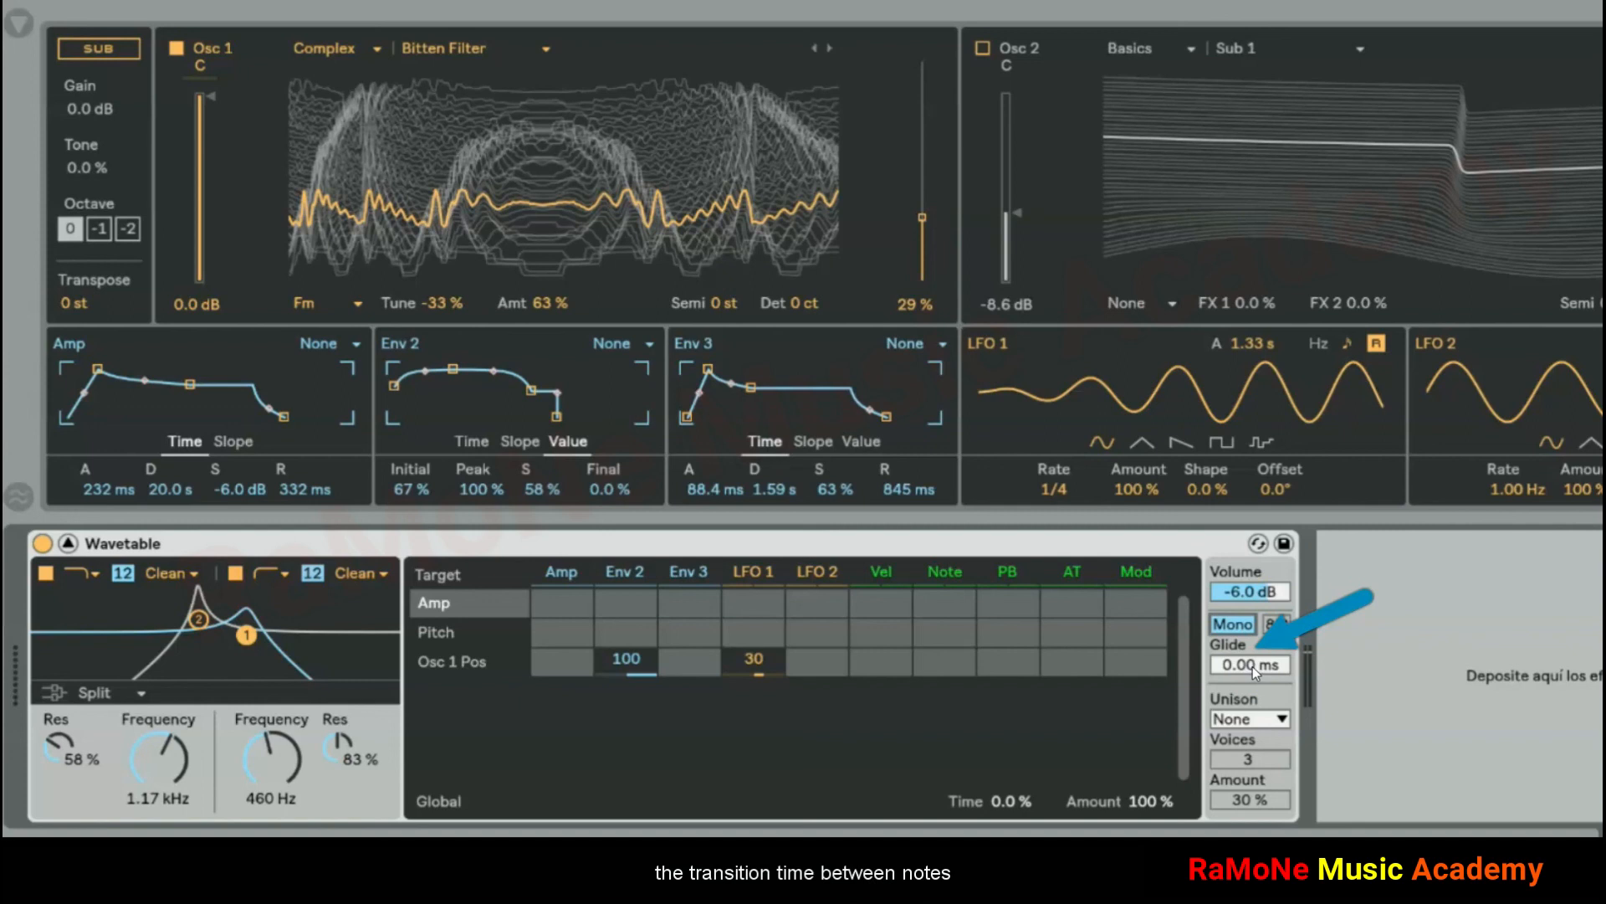
left_click(1252, 668)
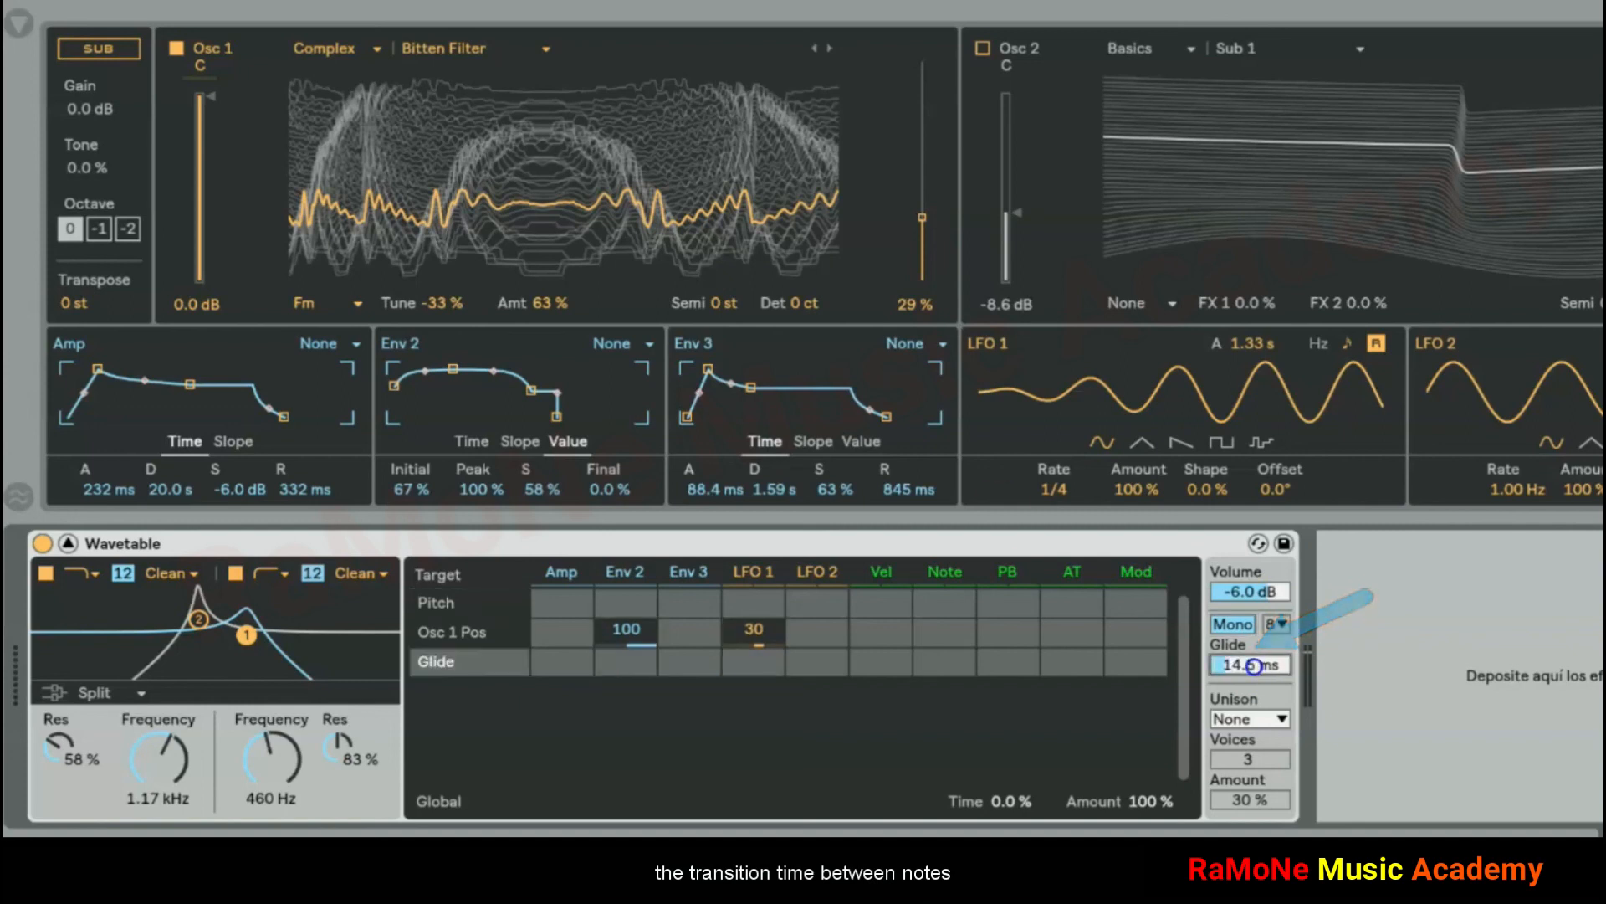
Set the maximum number of Poly voices to 3 and compare Mono with Poly, ending in Poly mode
left_click(1226, 627)
left_click(1230, 625)
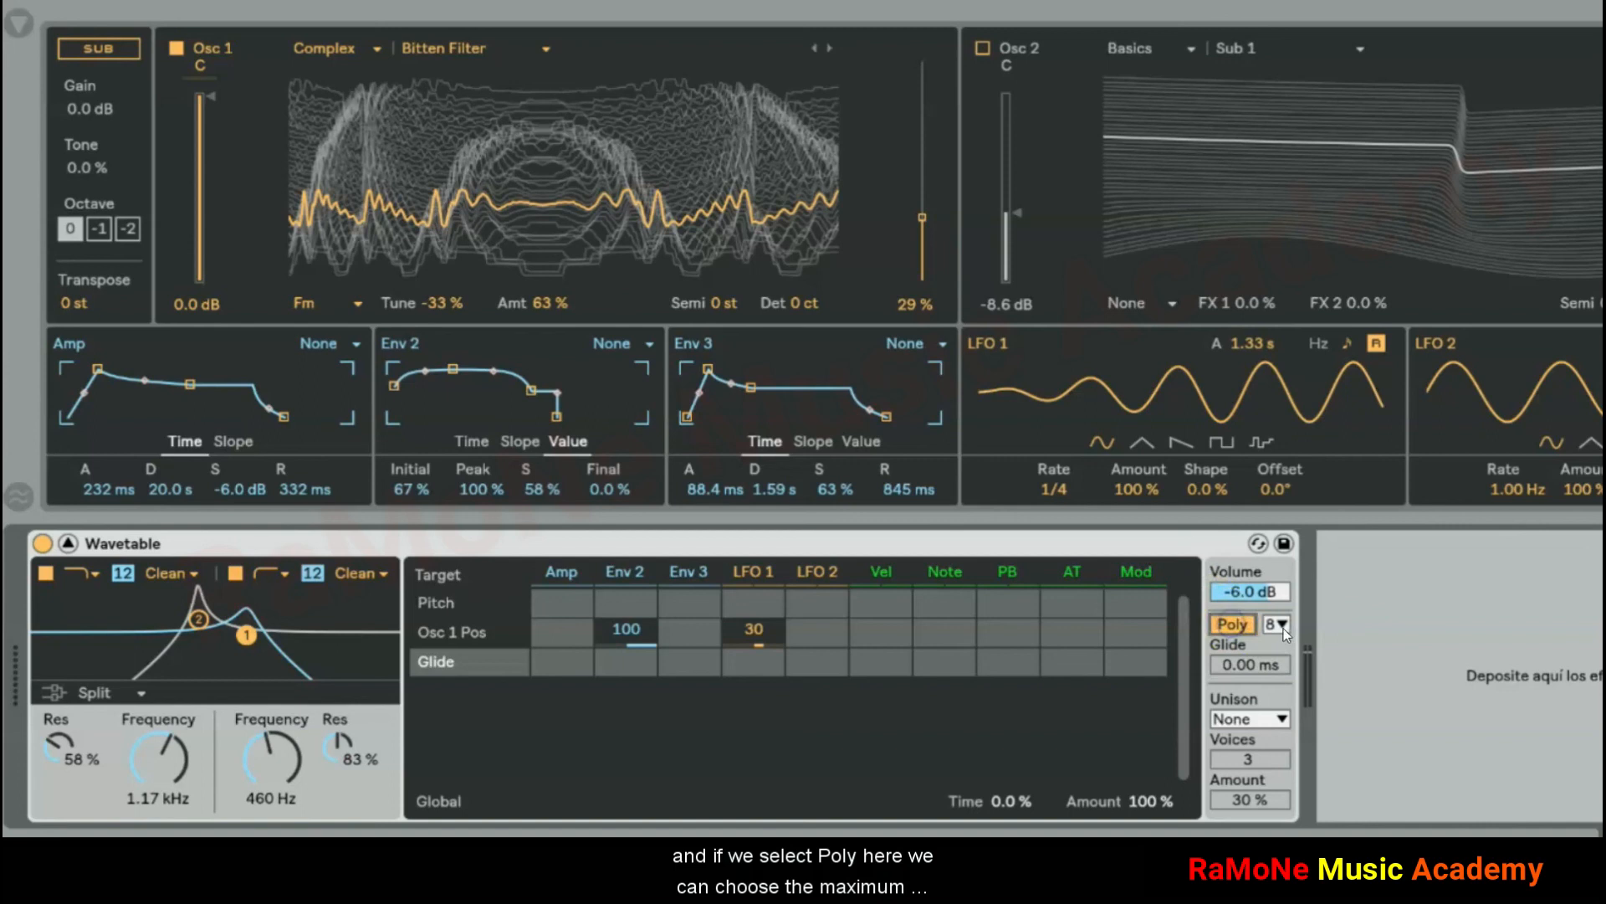
left_click(1280, 624)
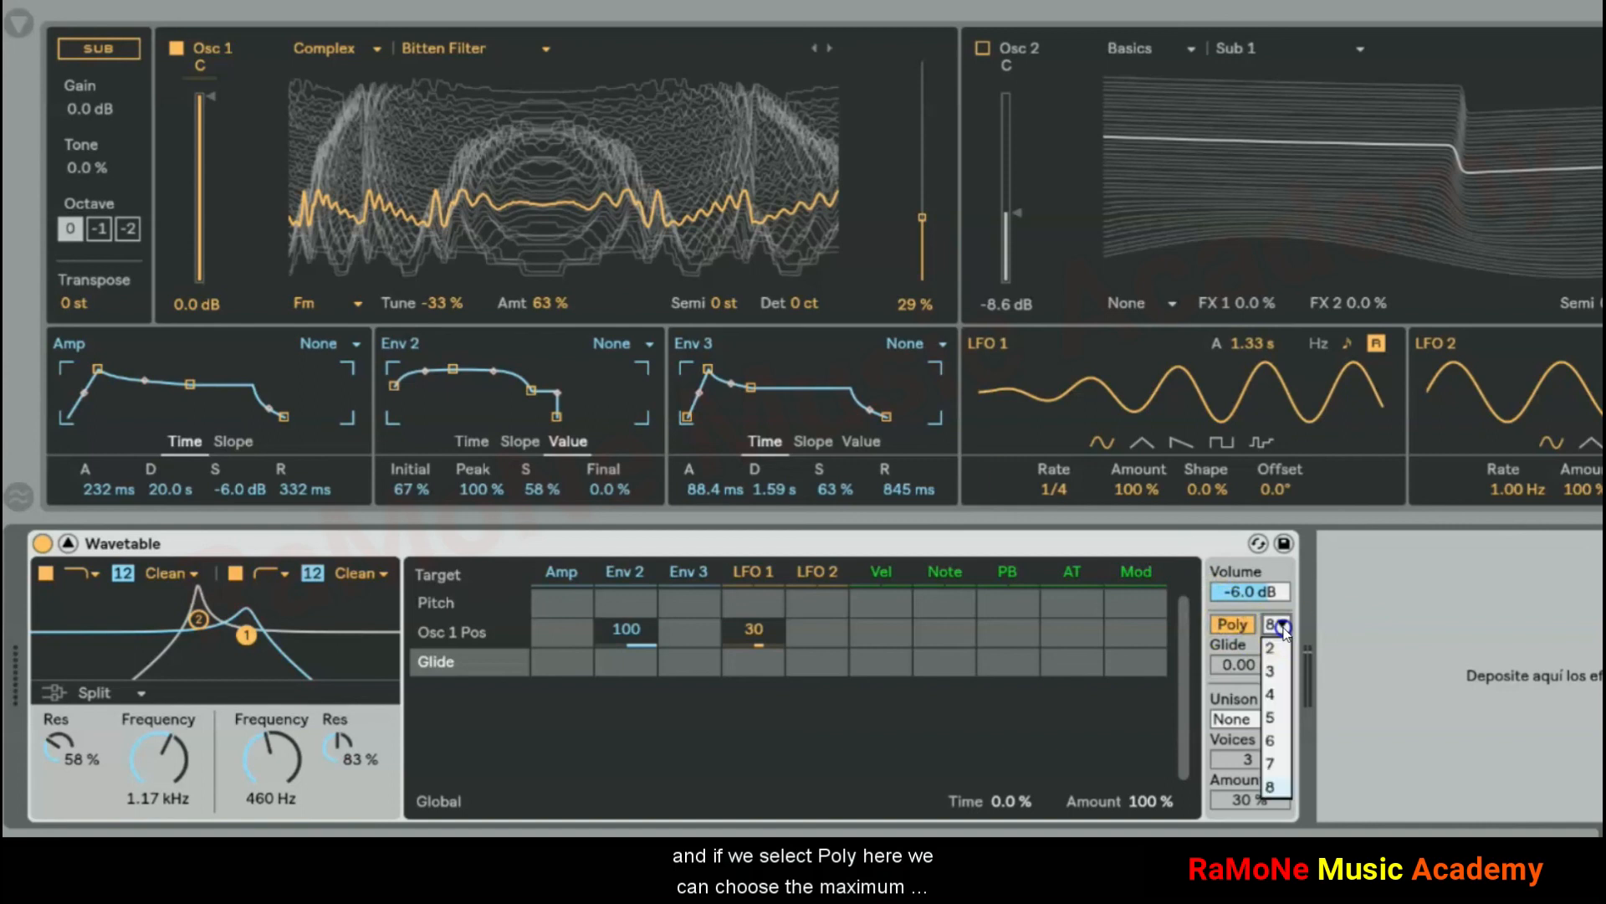
left_click(1273, 782)
left_click(1232, 626)
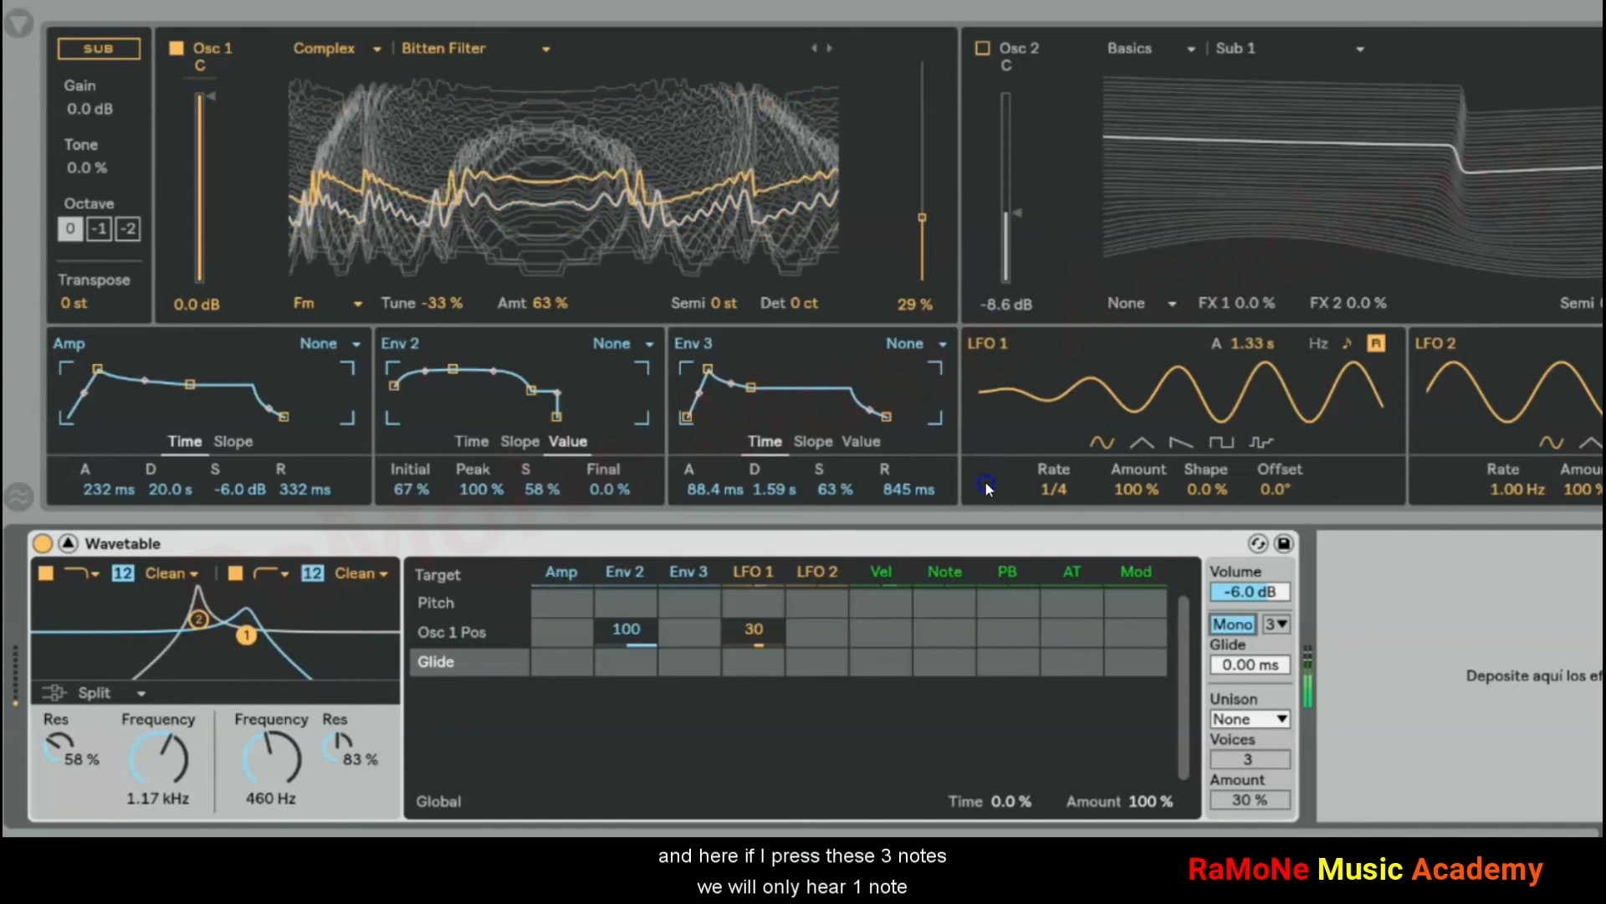
left_click(1231, 624)
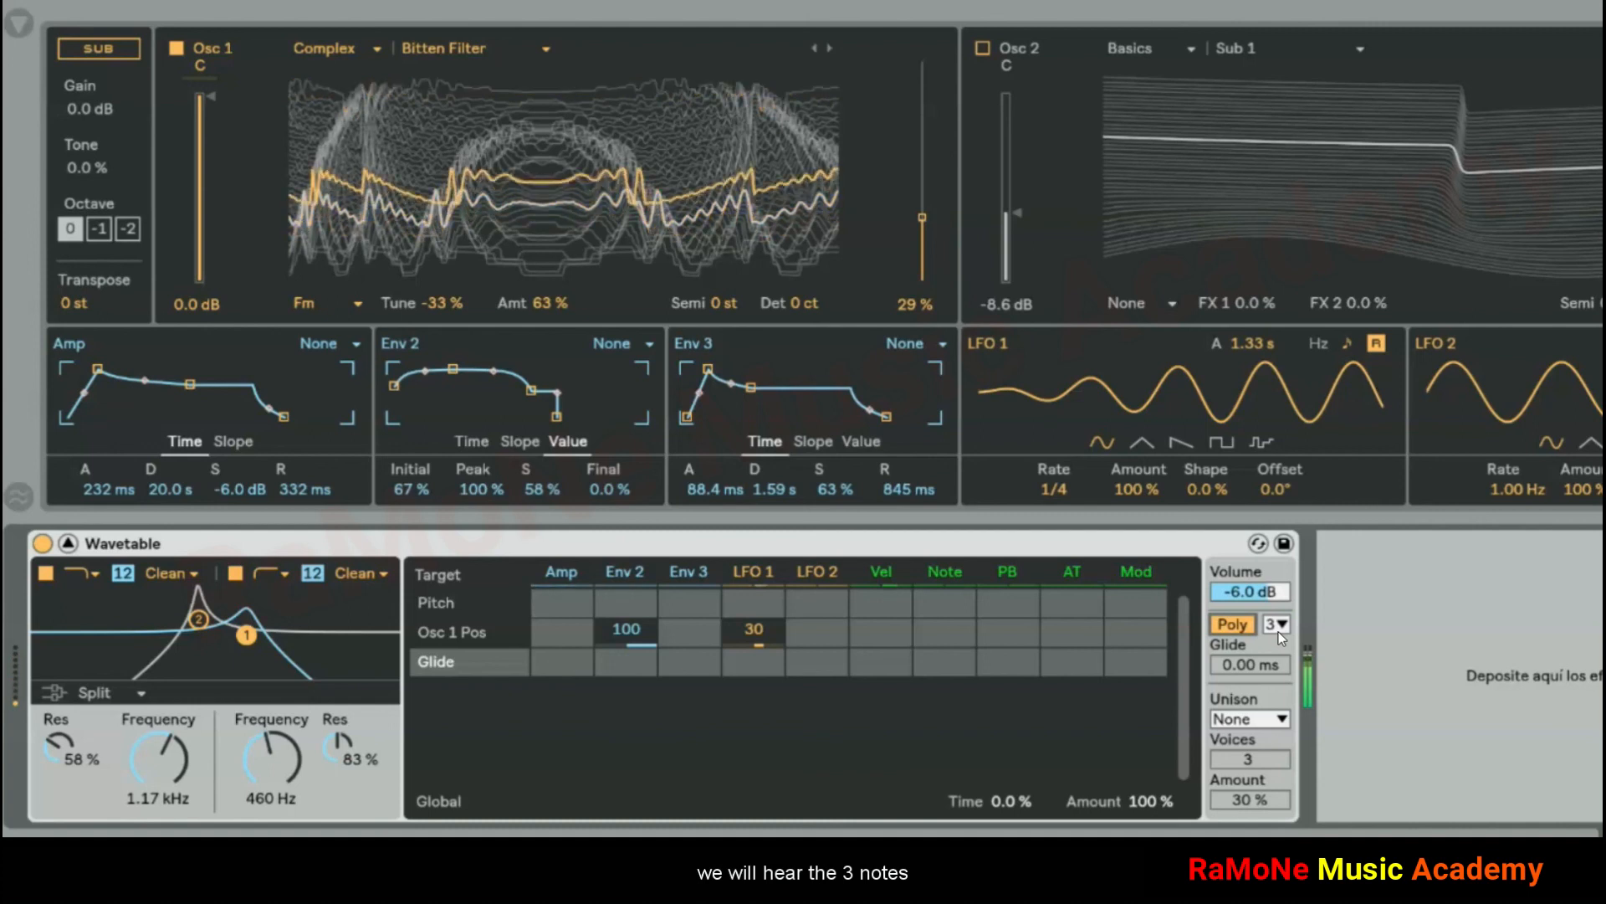
Try the Shimmer, Noise and Phase Sync unison types and settle on Classic with 5 voices and an Amount of 3.1 %
left_click(1257, 719)
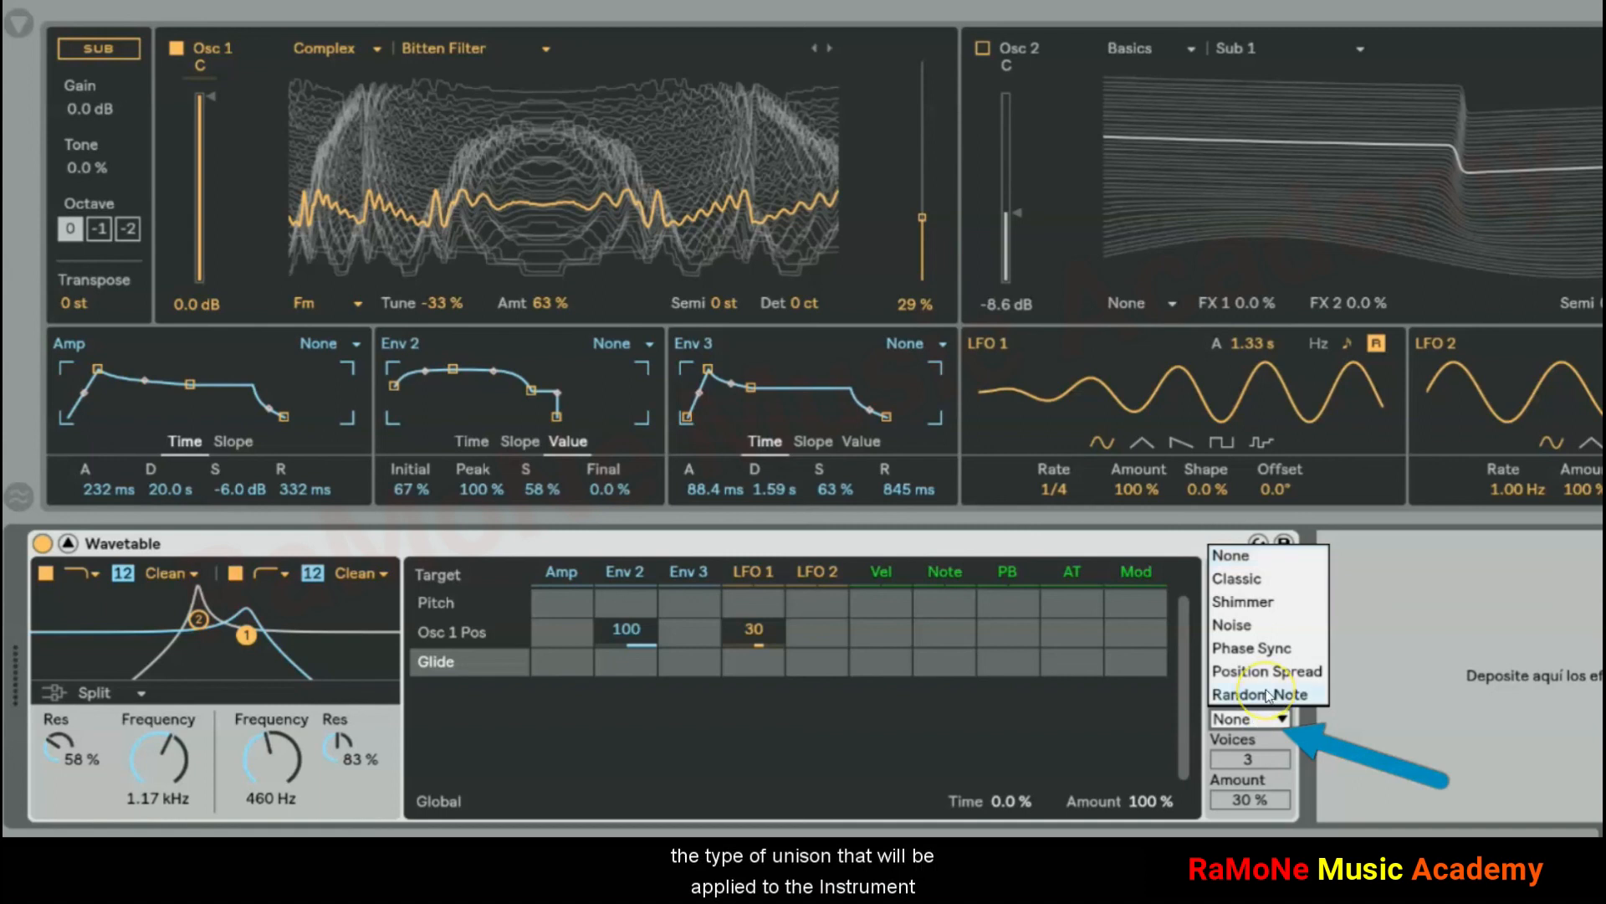
left_click(1247, 601)
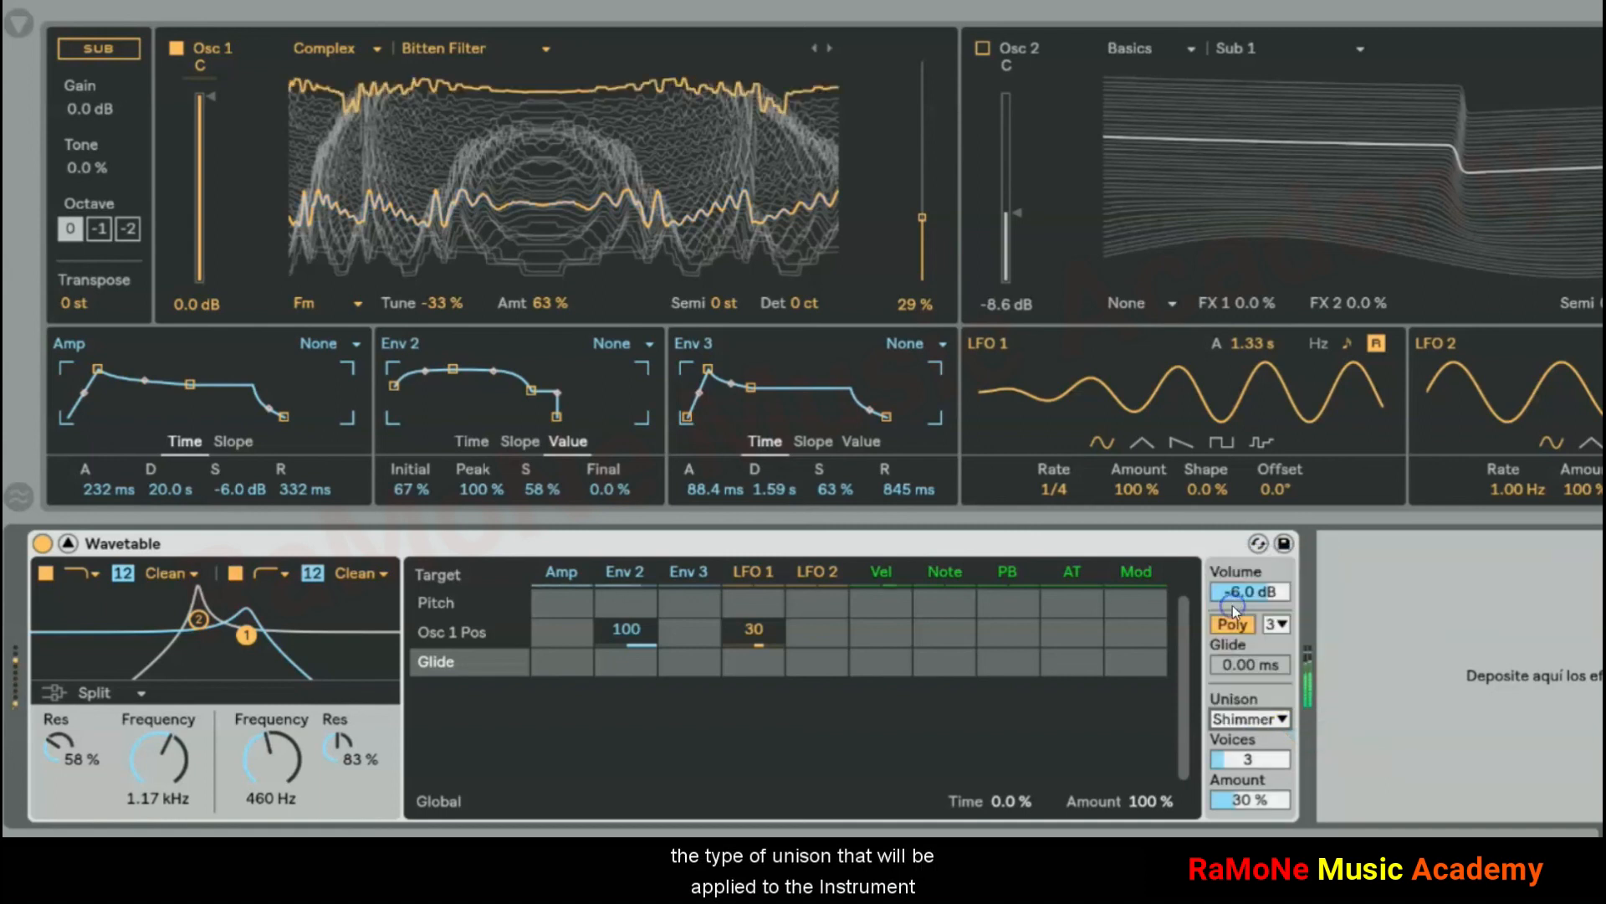
left_click(1261, 721)
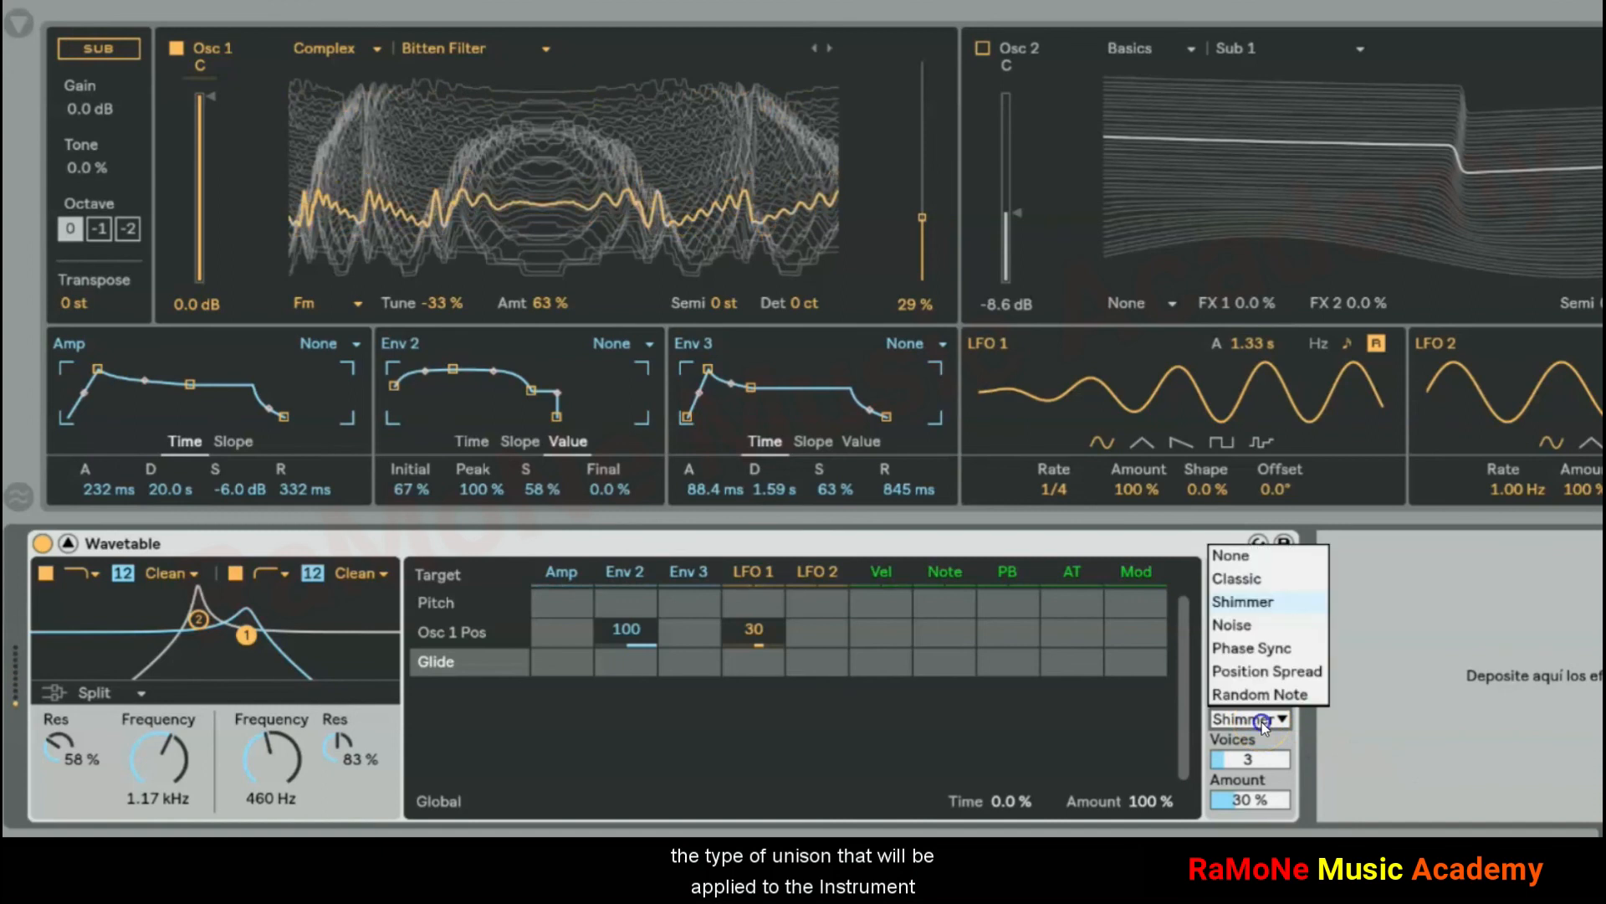
left_click(1237, 625)
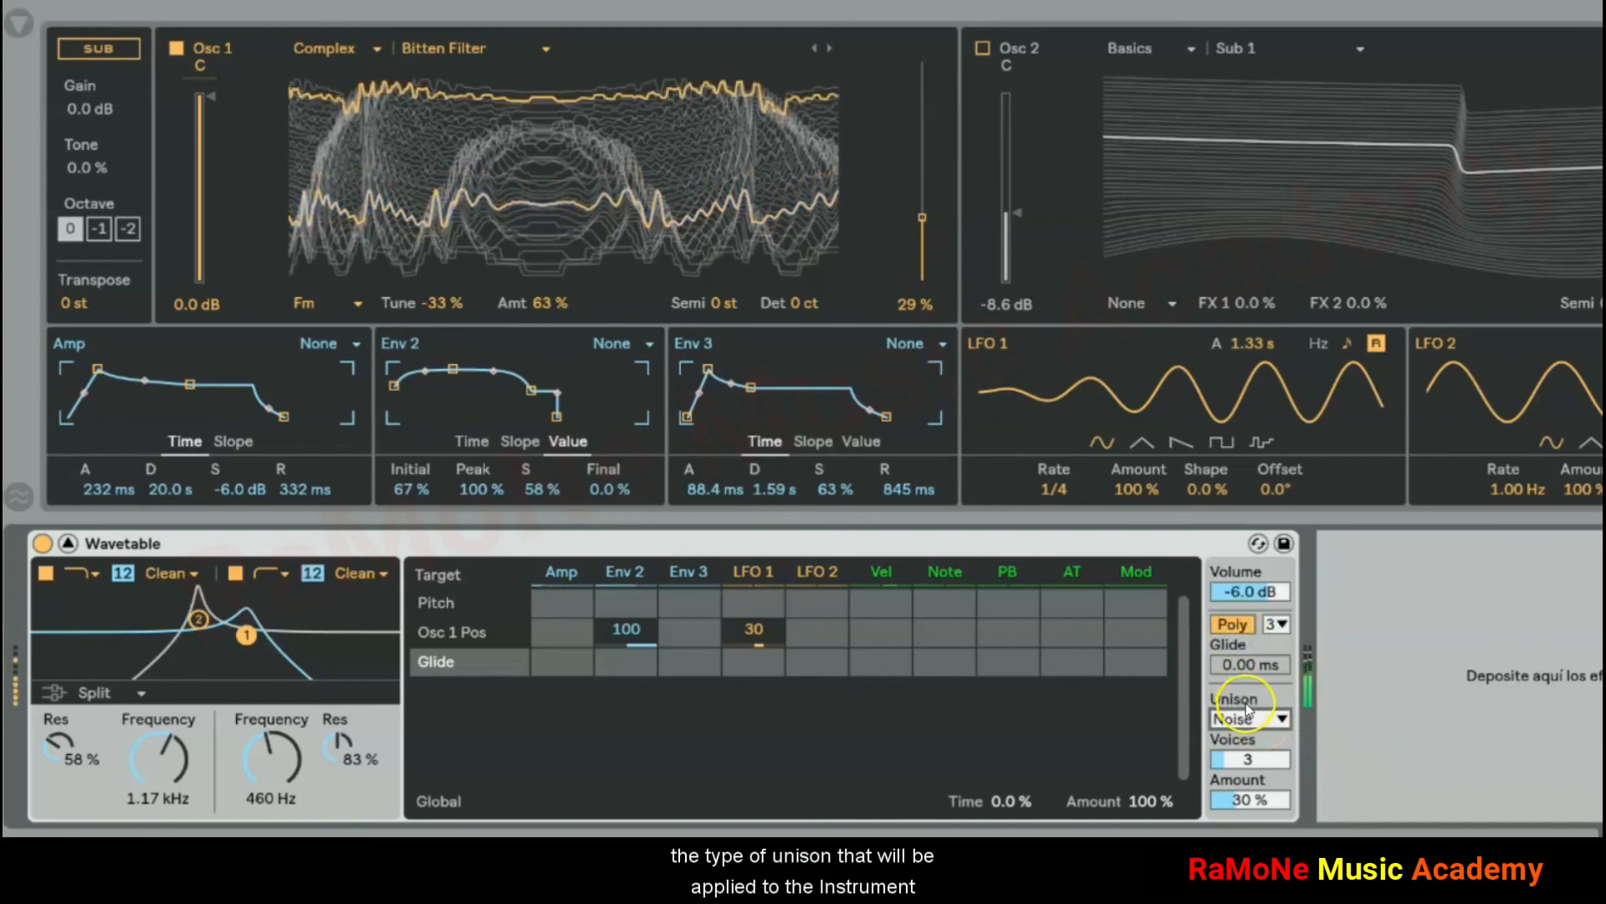
left_click(1247, 719)
left_click(1242, 654)
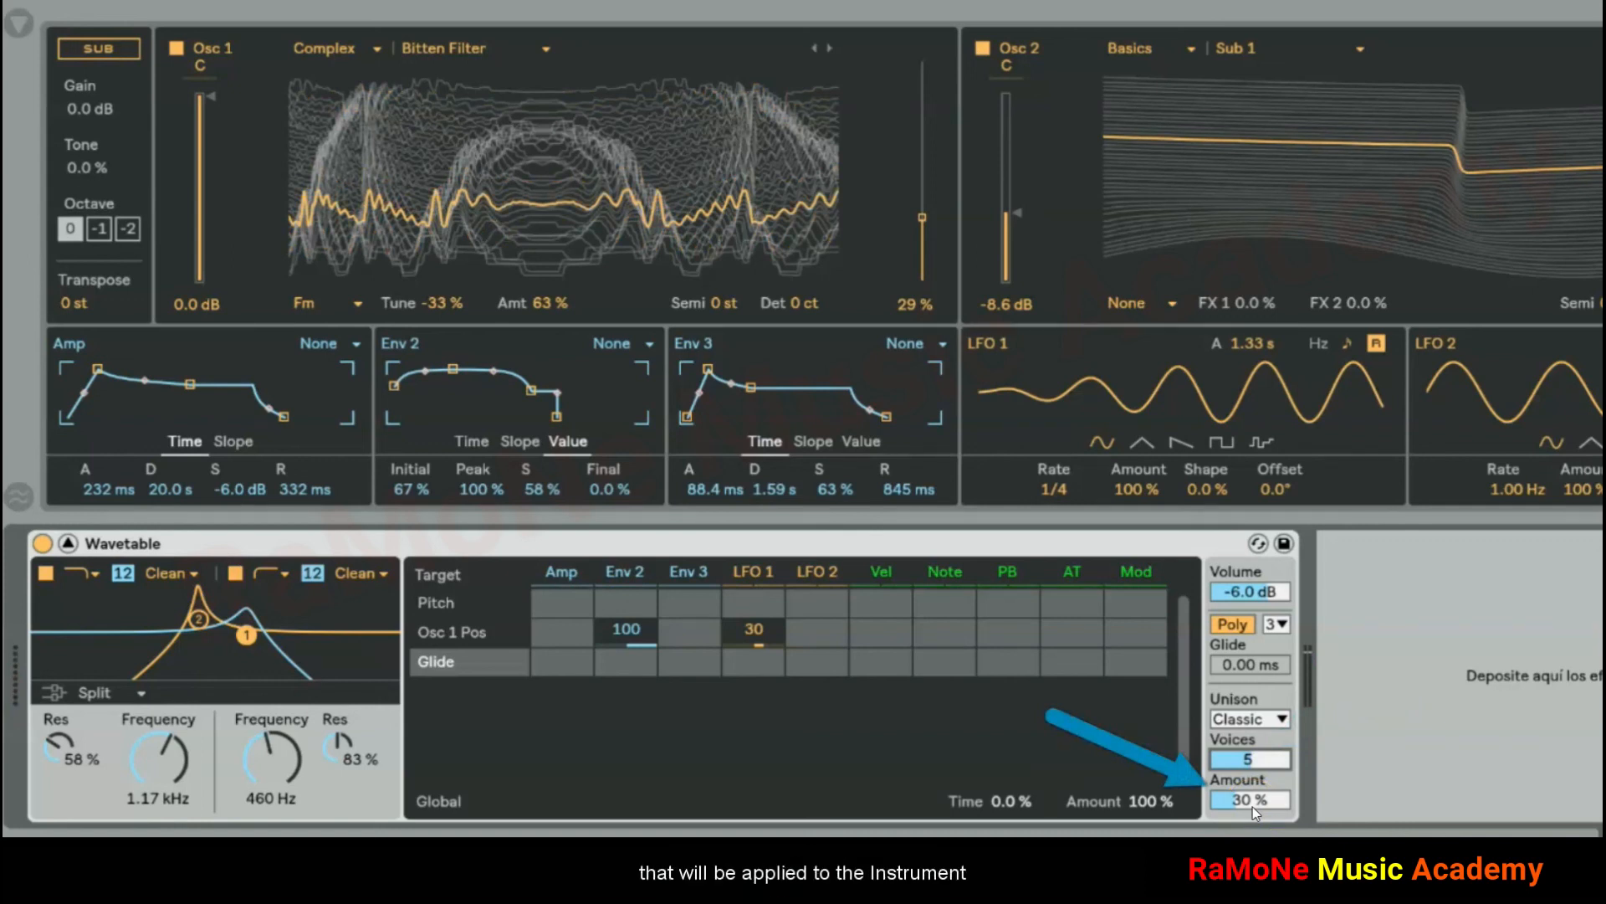
left_click_drag(1252, 806, 1254, 807)
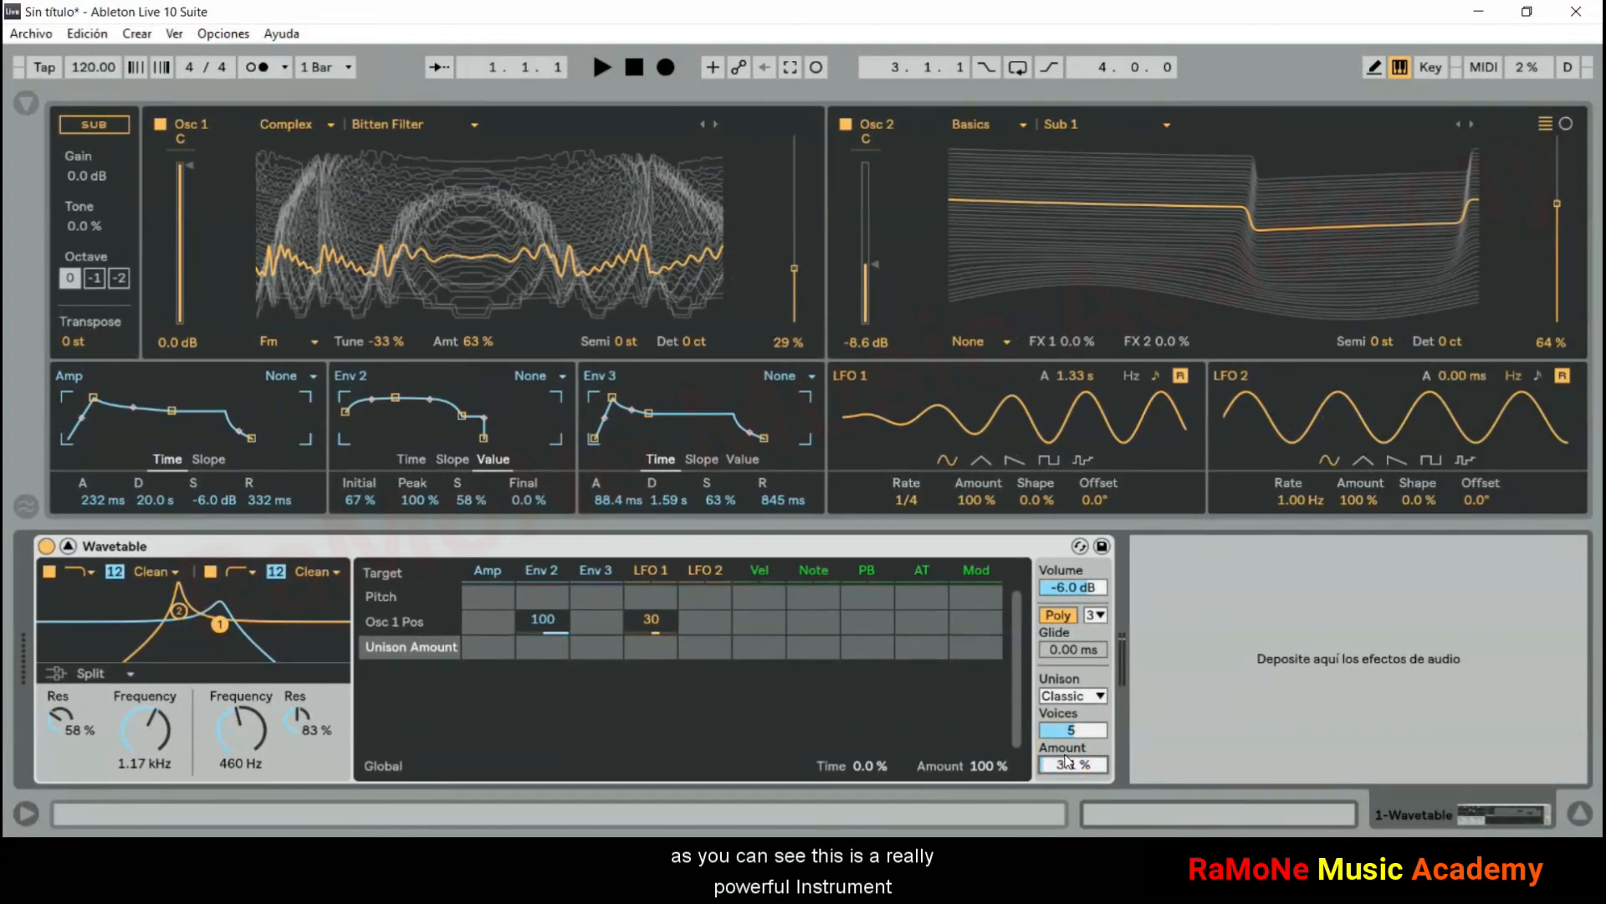
left_click(1060, 698)
left_click(754, 484)
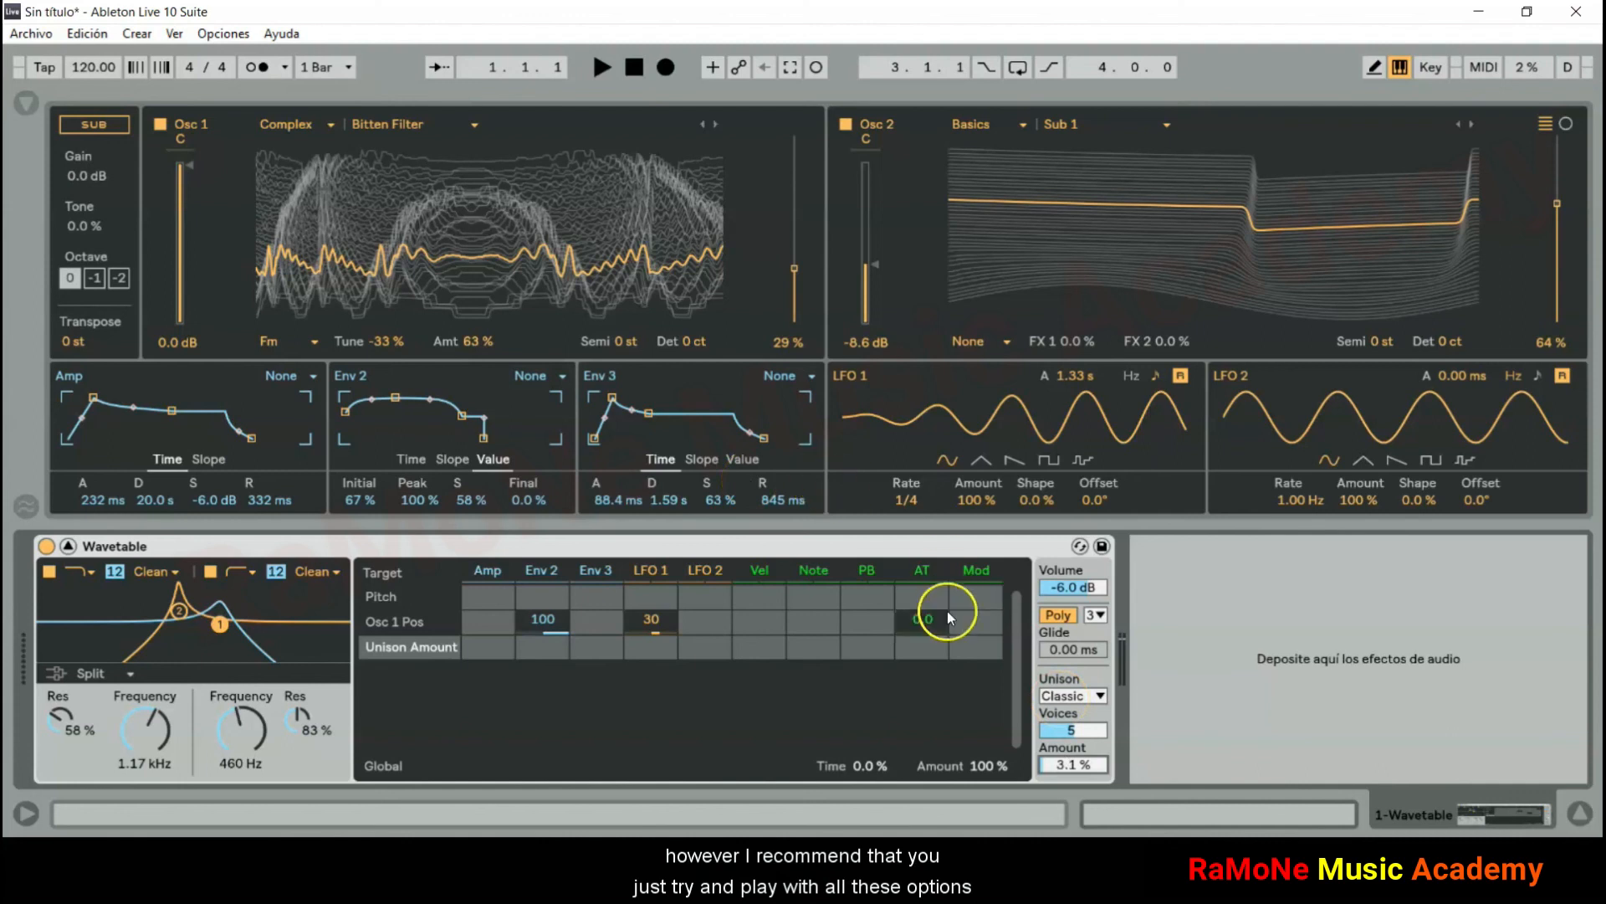
left_click(1034, 585)
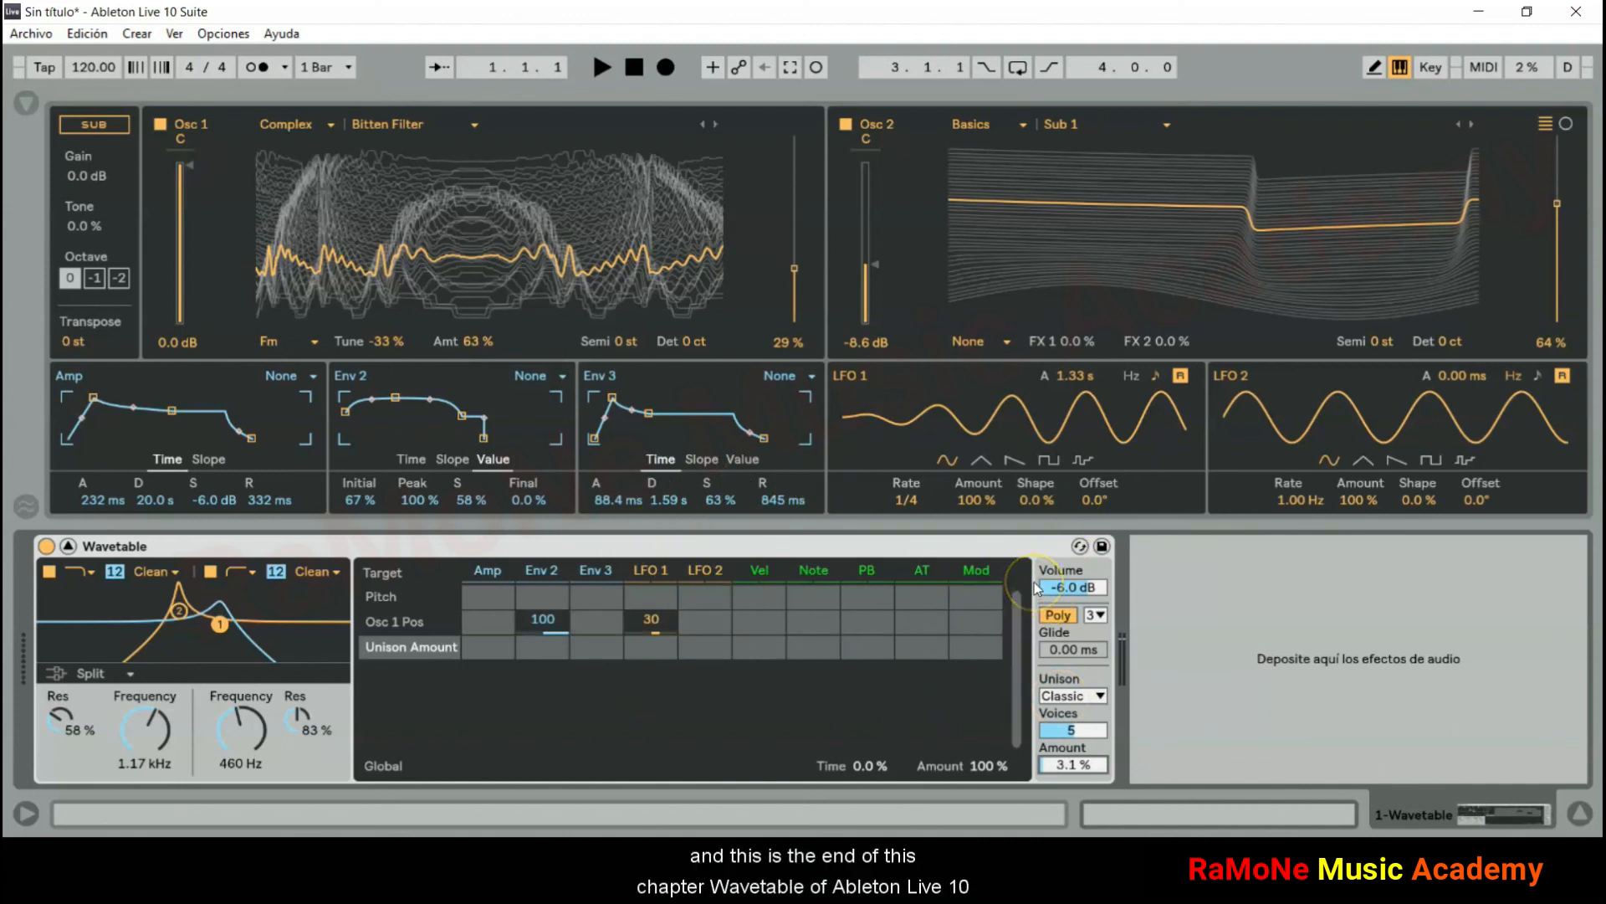